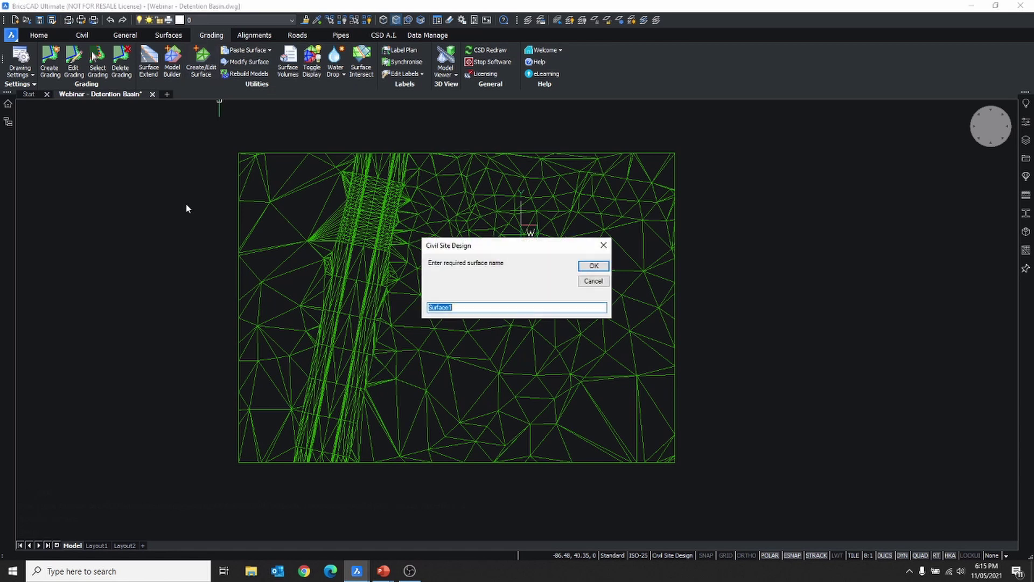
# Name the new surface NS and create it for editing
pyautogui.write('NS')
pyautogui.click(594, 266)
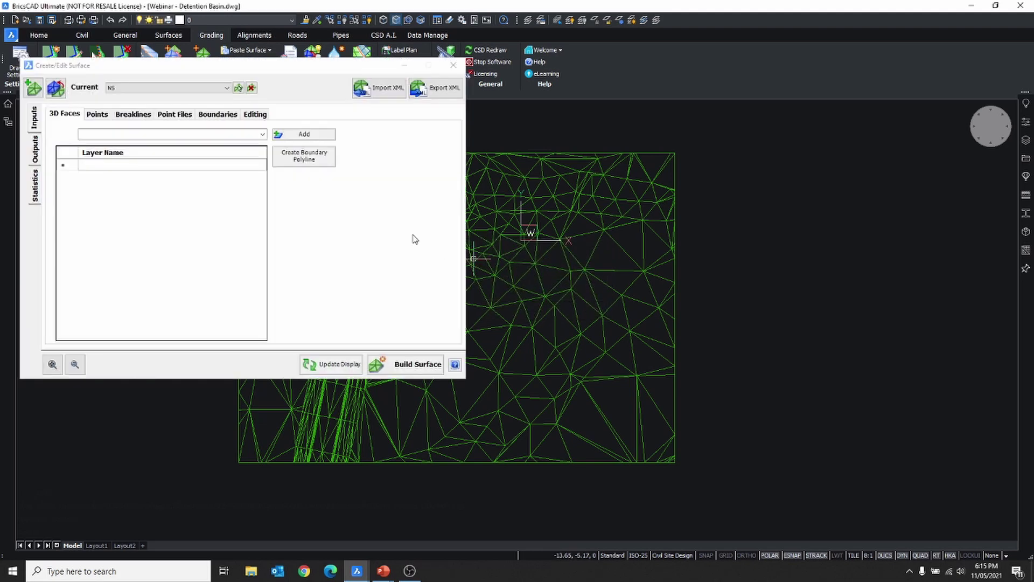
pyautogui.moveTo(581, 278); pyautogui.dragTo(824, 284, button='middle')
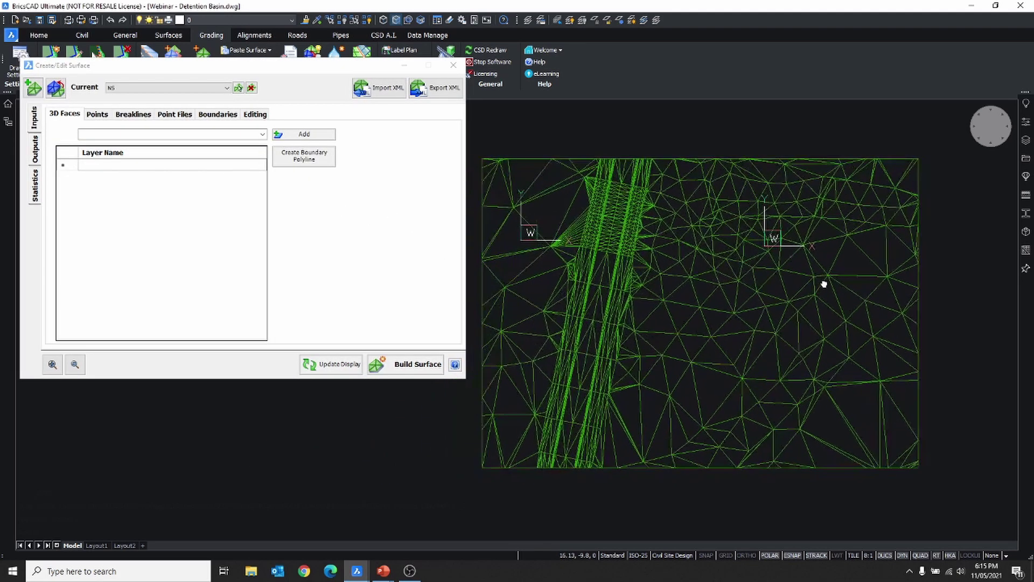
# Add the Linework_Triangles layer as the NS surface's 3D face input and build the surface
pyautogui.click(99, 116)
pyautogui.click(133, 117)
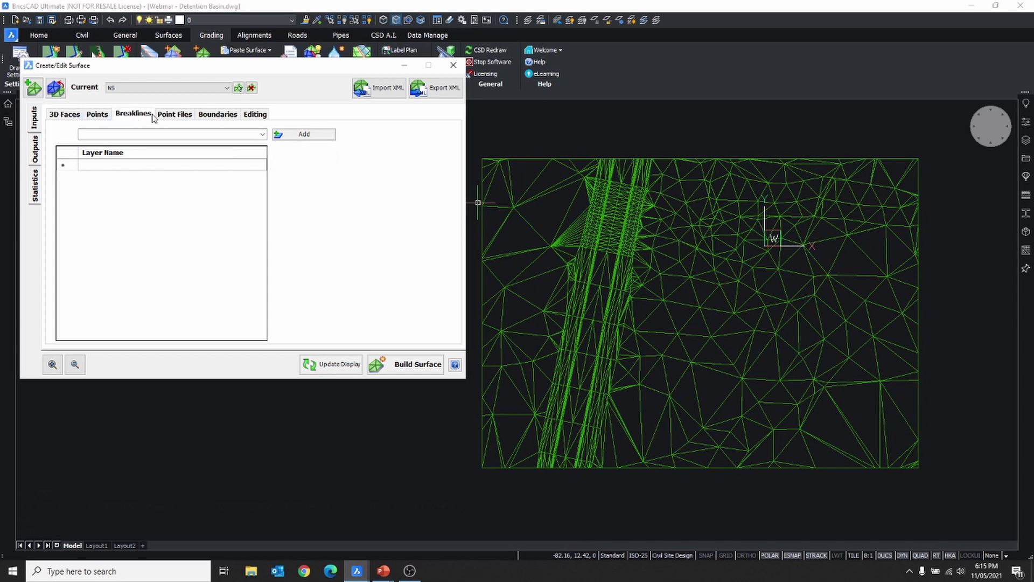
pyautogui.click(177, 117)
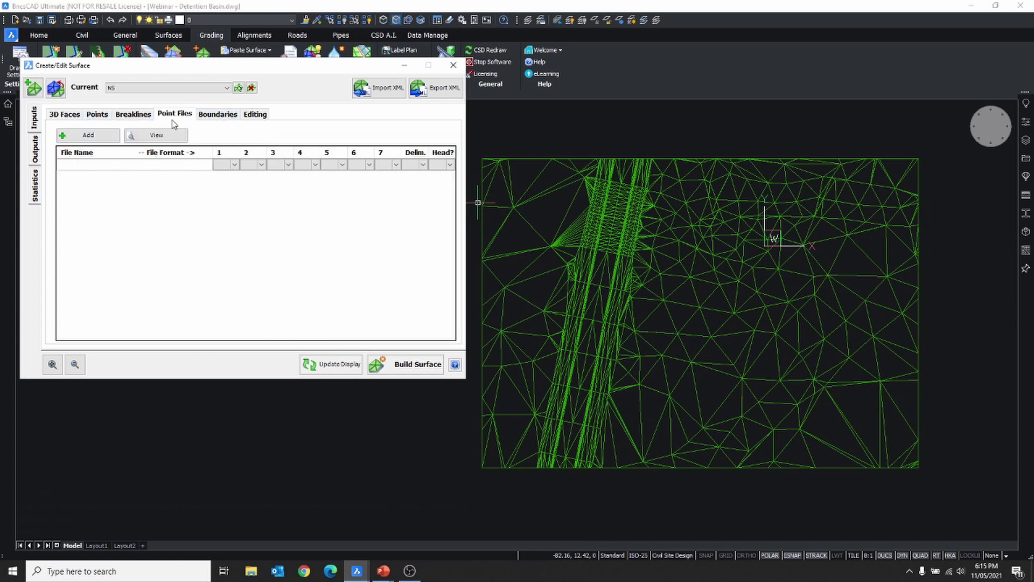
pyautogui.click(65, 115)
pyautogui.click(262, 134)
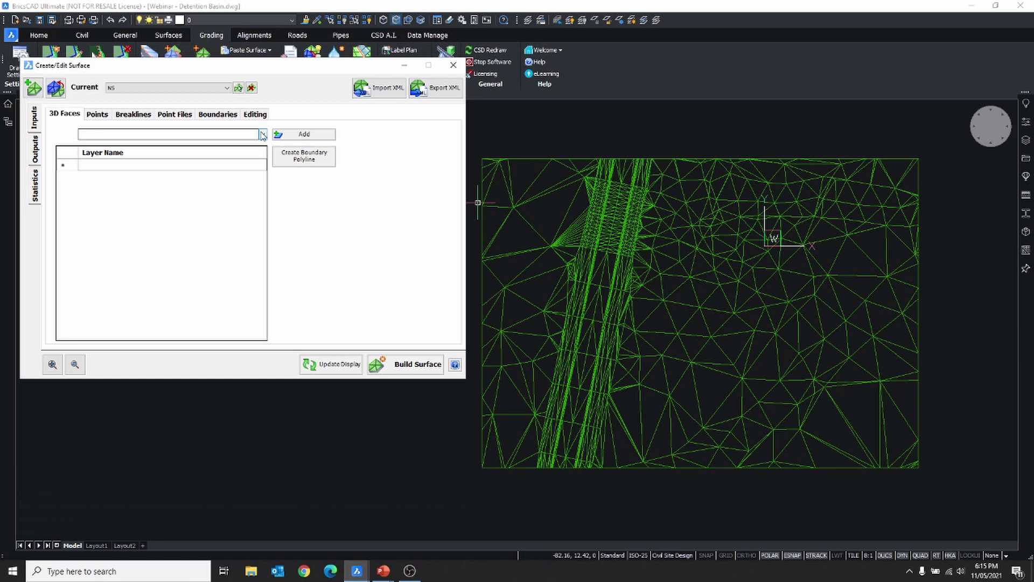
pyautogui.click(139, 145)
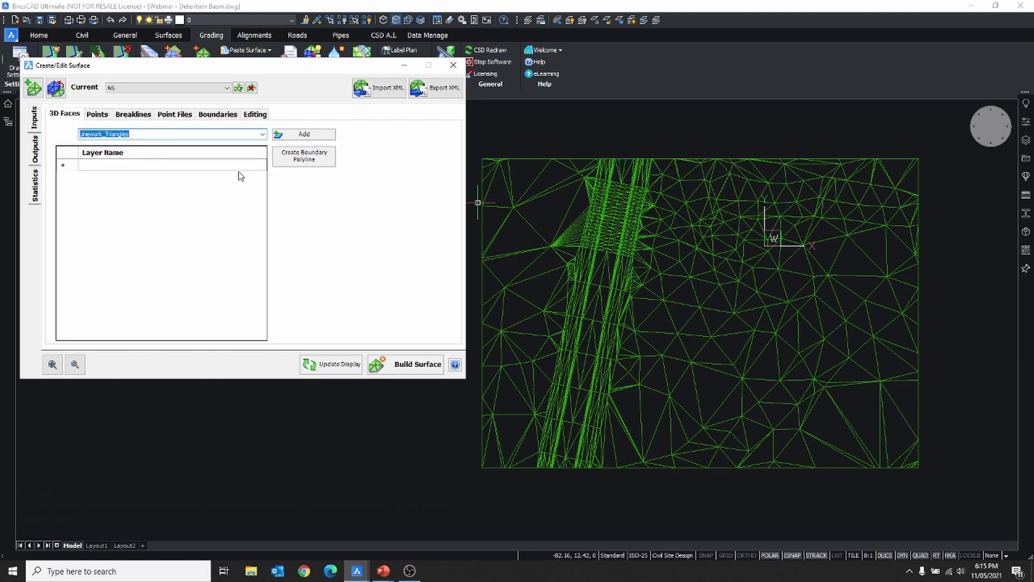
pyautogui.click(304, 135)
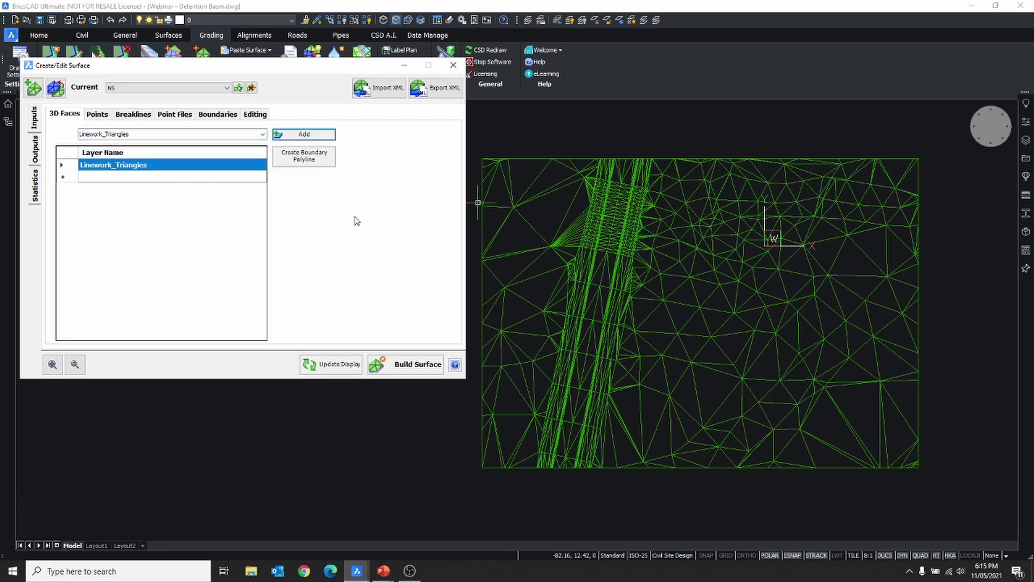
pyautogui.click(402, 365)
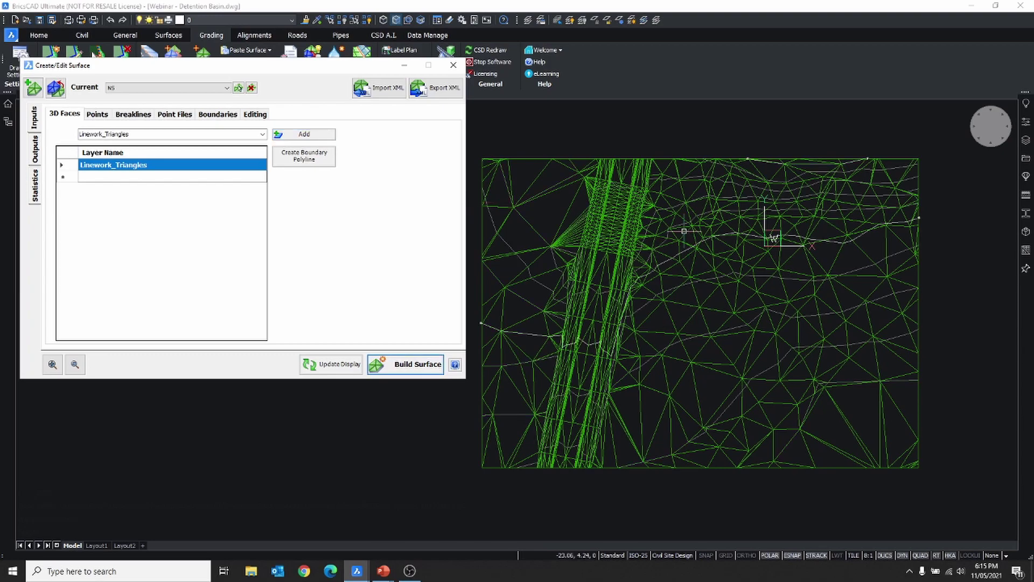
# Toggle the NS surface's mesh display on and off to compare it with the source triangles in 3D
pyautogui.scroll(2, 664, 241)
pyautogui.scroll(2, 654, 268)
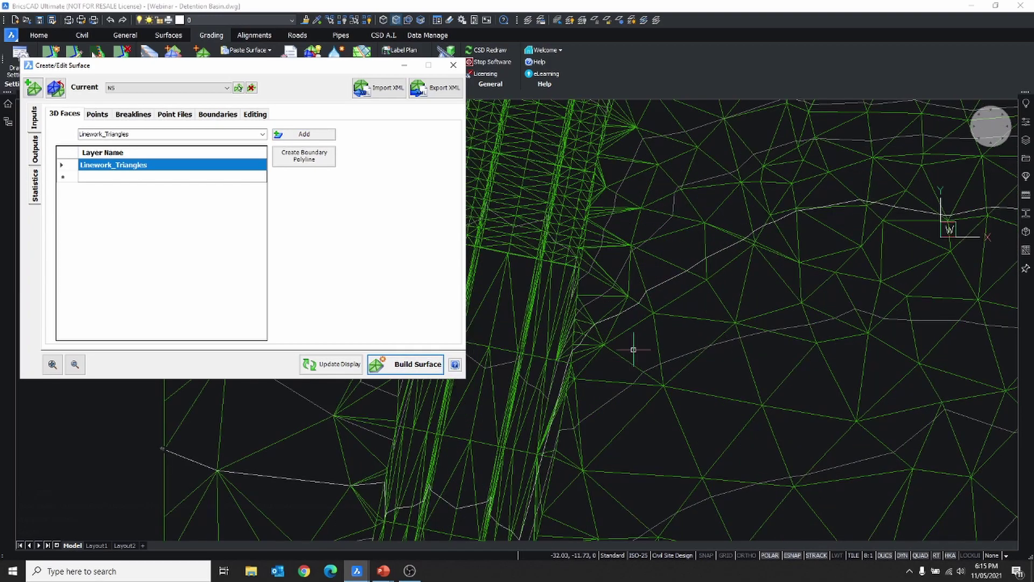
pyautogui.keyDown('shift'); pyautogui.moveTo(628, 347); pyautogui.dragTo(625, 300, button='middle'); pyautogui.keyUp('shift')
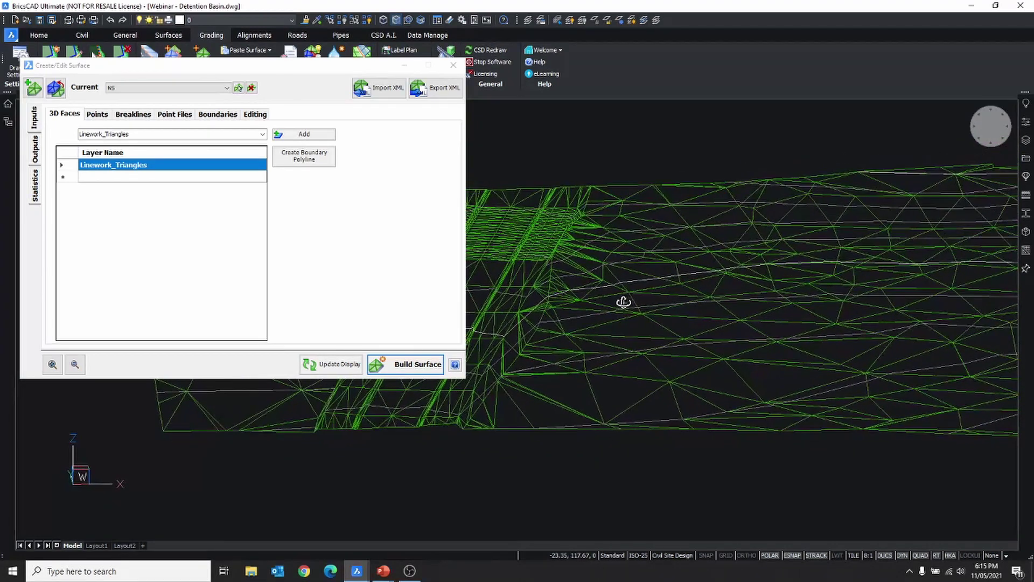
pyautogui.scroll(1, 634, 266)
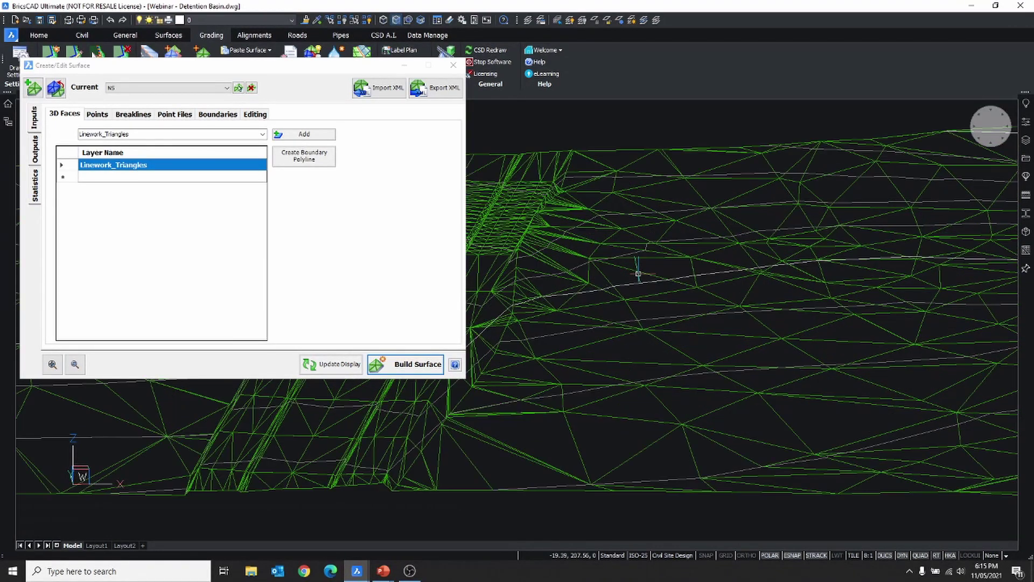
pyautogui.scroll(1, 618, 284)
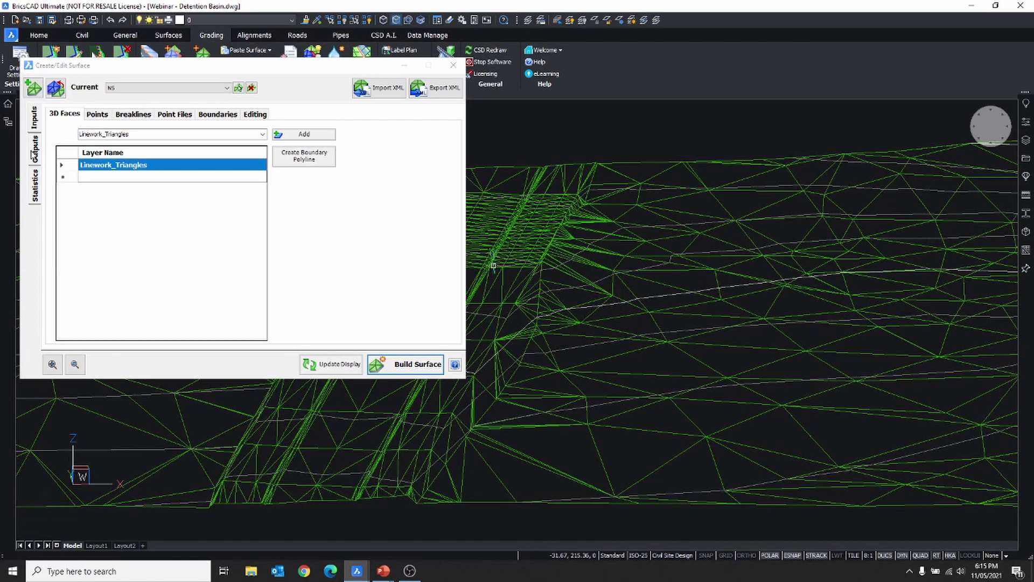
pyautogui.click(34, 149)
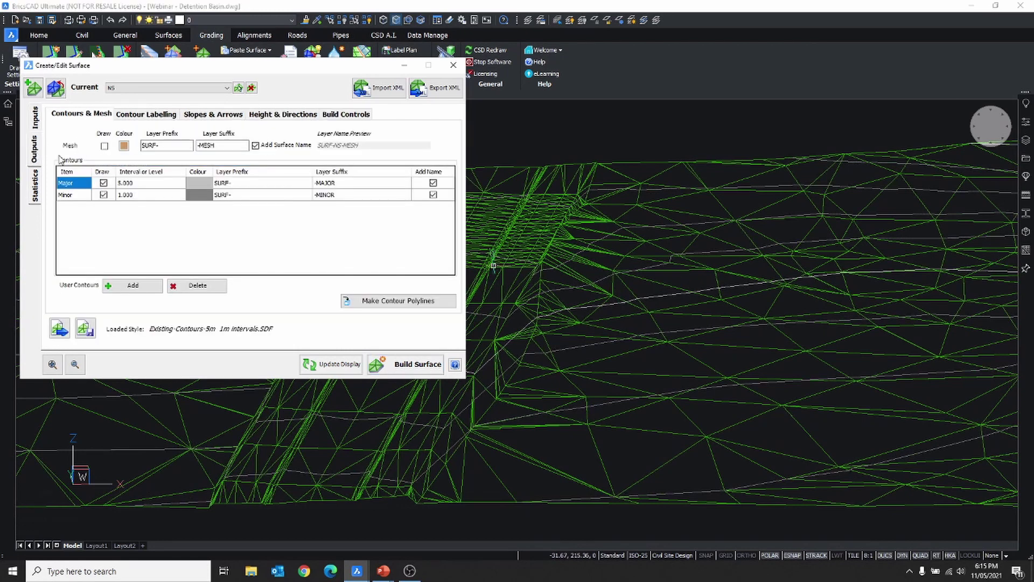
pyautogui.click(105, 147)
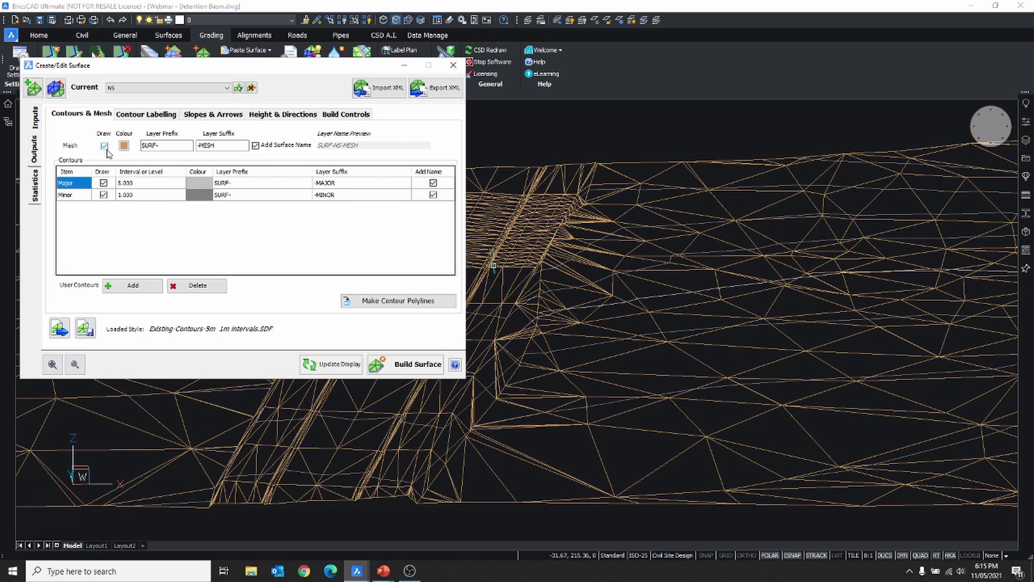
pyautogui.click(107, 149)
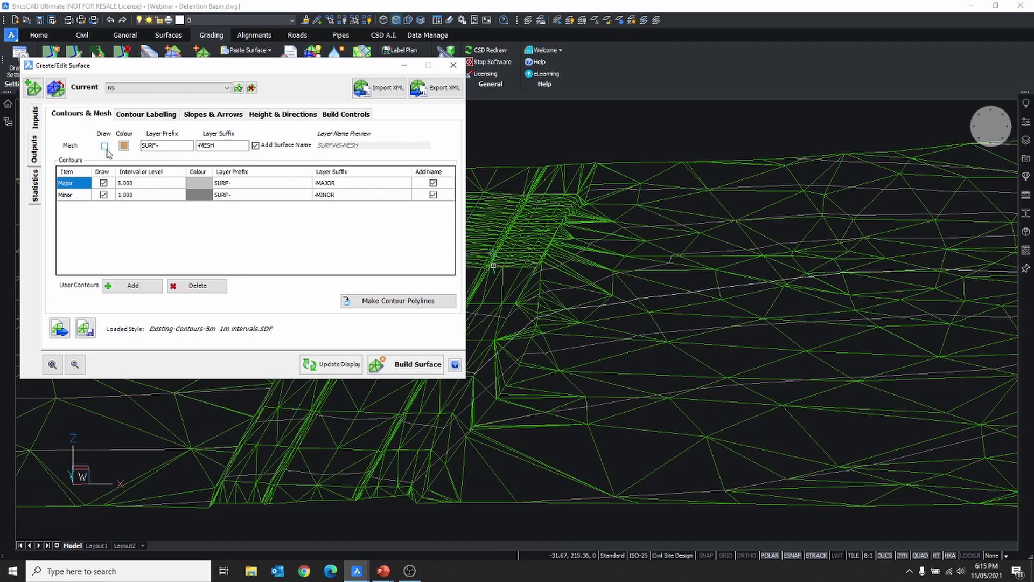
pyautogui.click(107, 149)
pyautogui.moveTo(719, 346)
pyautogui.mouseDown(button='middle')
pyautogui.moveTo(579, 353)
pyautogui.moveTo(777, 343)
pyautogui.mouseUp(button='middle')
pyautogui.click(105, 146)
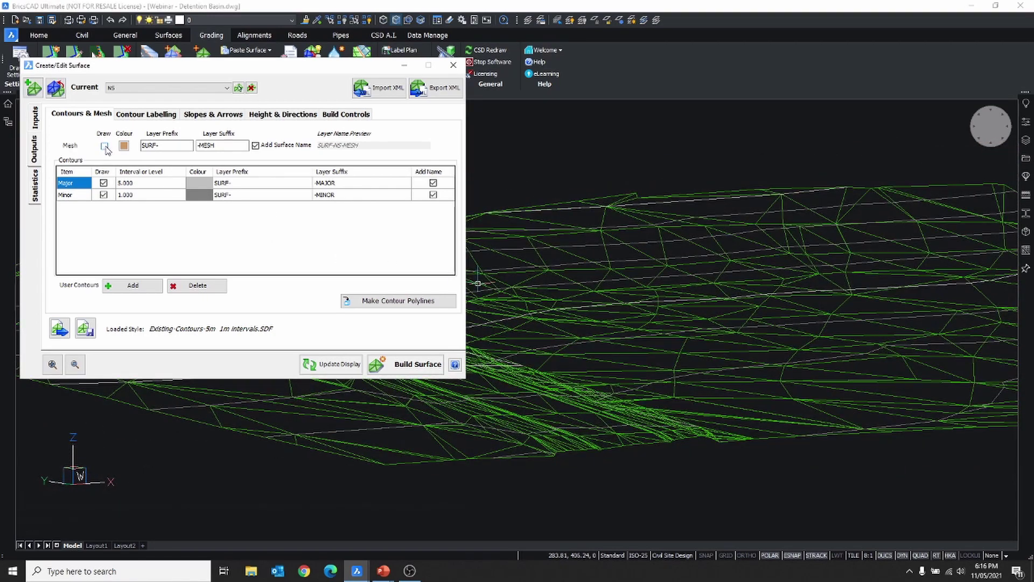
pyautogui.click(104, 146)
pyautogui.click(106, 147)
# Freeze the Linework_Triangles layer
pyautogui.moveTo(741, 279)
pyautogui.keyDown('shift'); pyautogui.mouseDown(button='middle')
pyautogui.moveTo(674, 323)
pyautogui.moveTo(737, 277)
pyautogui.moveTo(695, 307)
pyautogui.mouseUp(button='middle'); pyautogui.keyUp('shift')
pyautogui.scroll(-3, 672, 322)
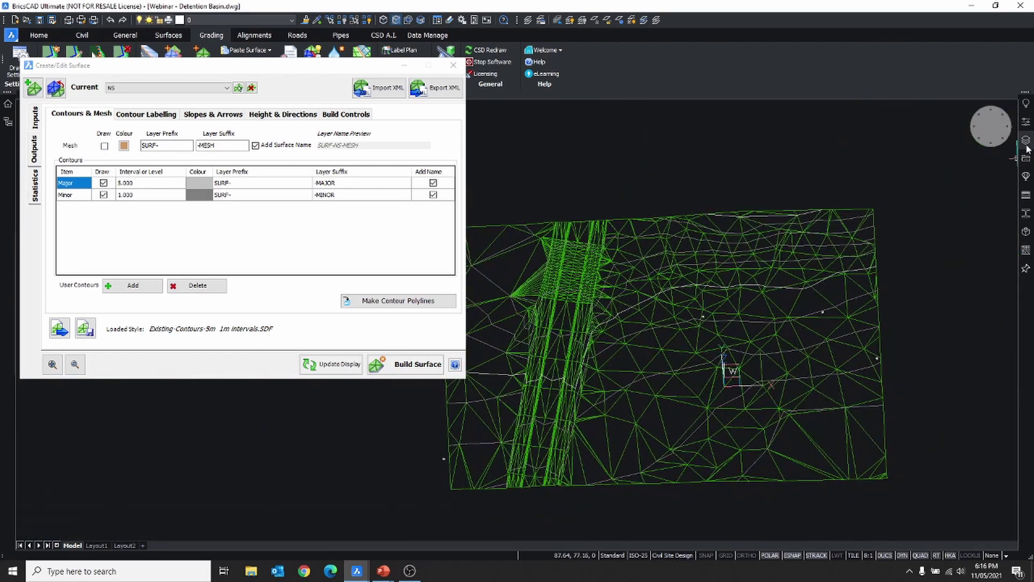
pyautogui.click(1026, 141)
pyautogui.click(875, 161)
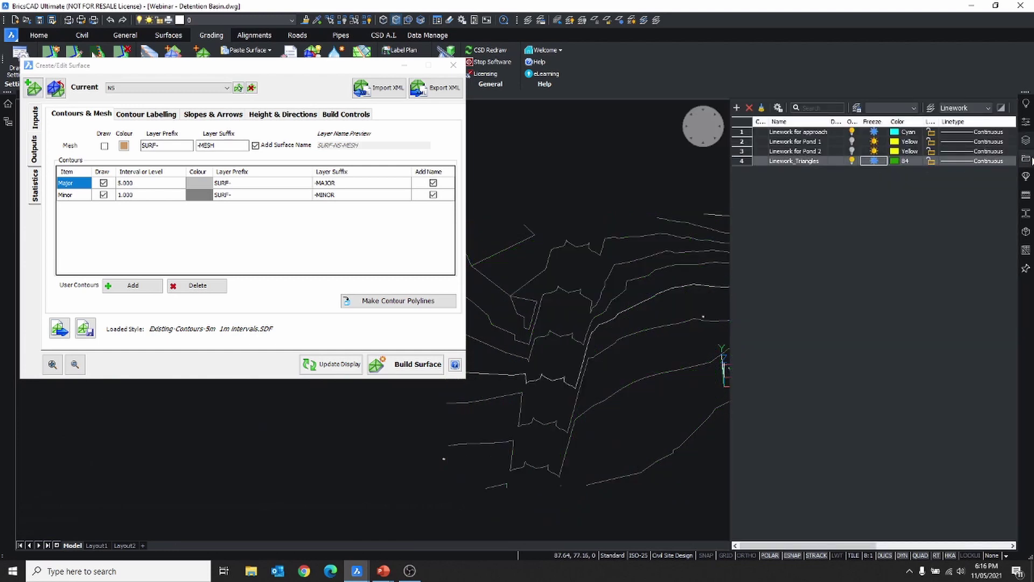
pyautogui.click(1027, 125)
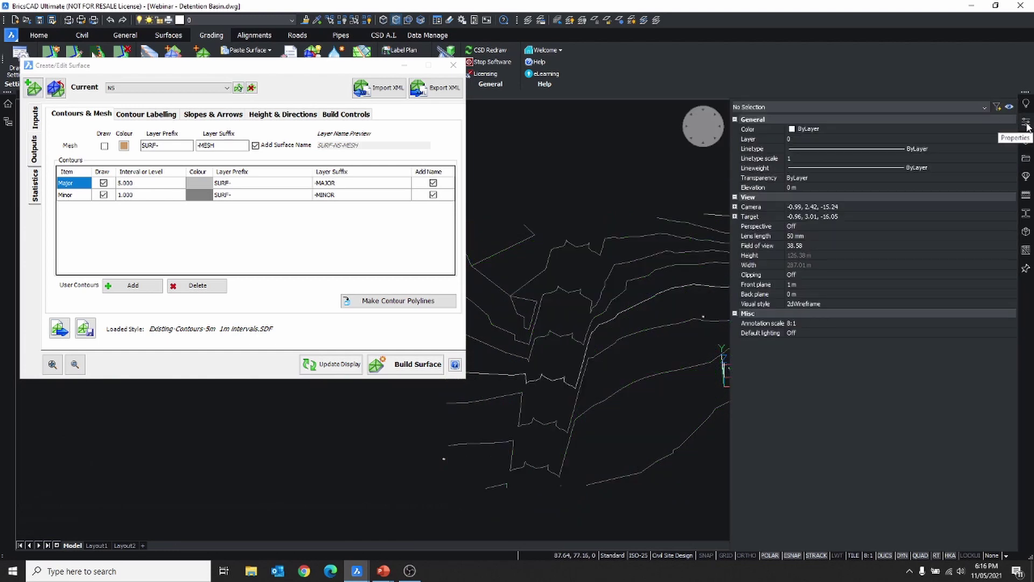
# Set the NS surface's minor contour interval to 0.2
pyautogui.scroll(-1, 709, 289)
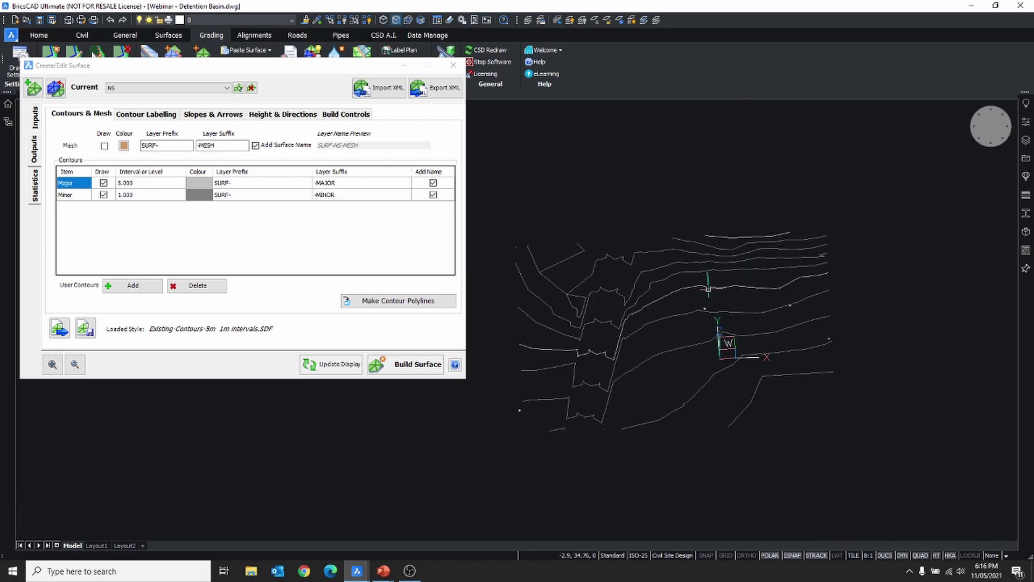
pyautogui.moveTo(667, 304); pyautogui.dragTo(678, 287, button='middle')
pyautogui.scroll(1, 663, 284)
pyautogui.scroll(1, 664, 284)
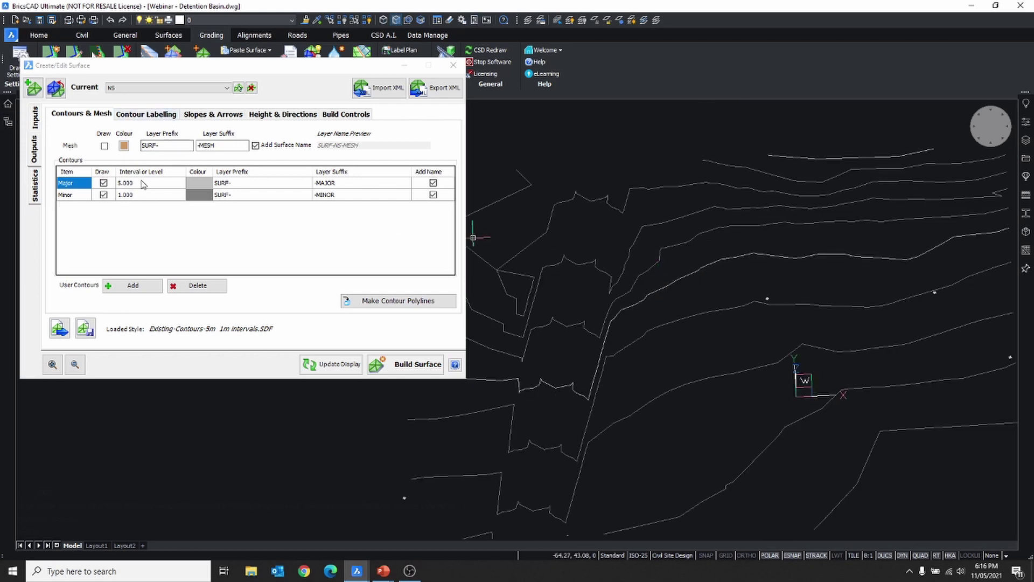
pyautogui.click(141, 196)
pyautogui.click(151, 195)
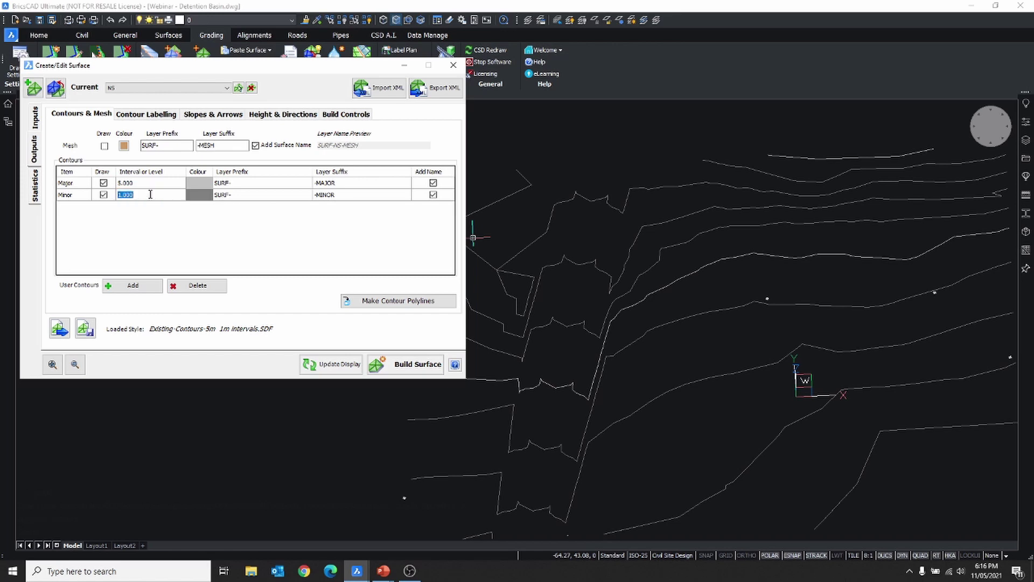
pyautogui.write('.2')
# Set the NS surface's major contour interval to 1
pyautogui.click(149, 184)
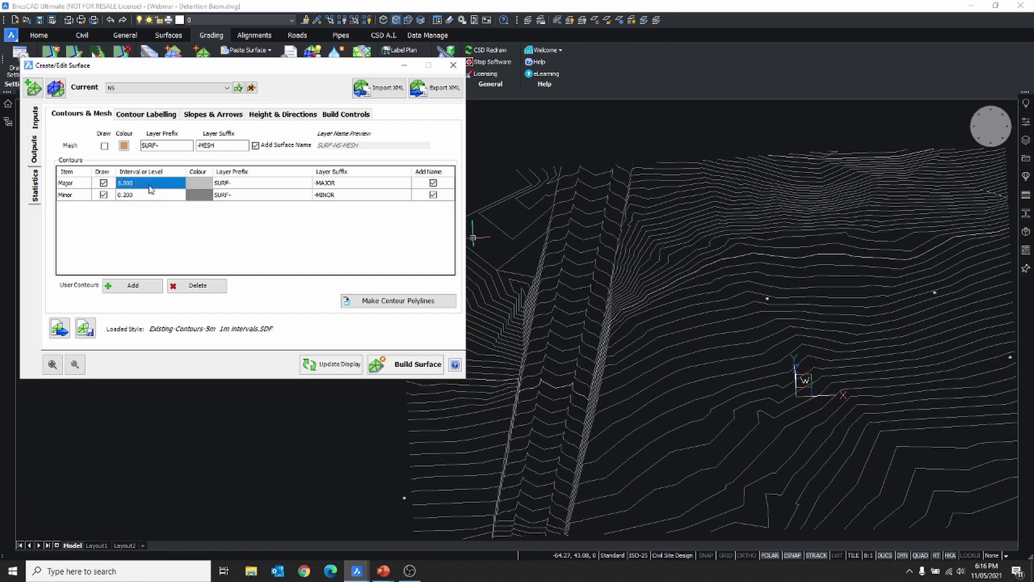
pyautogui.click(150, 184)
pyautogui.moveTo(153, 184); pyautogui.dragTo(91, 182)
pyautogui.write('1')
pyautogui.click(160, 194)
# Examine the spacing of the major and minor contours across the surface in top view
pyautogui.moveTo(826, 319); pyautogui.dragTo(670, 340, button='middle')
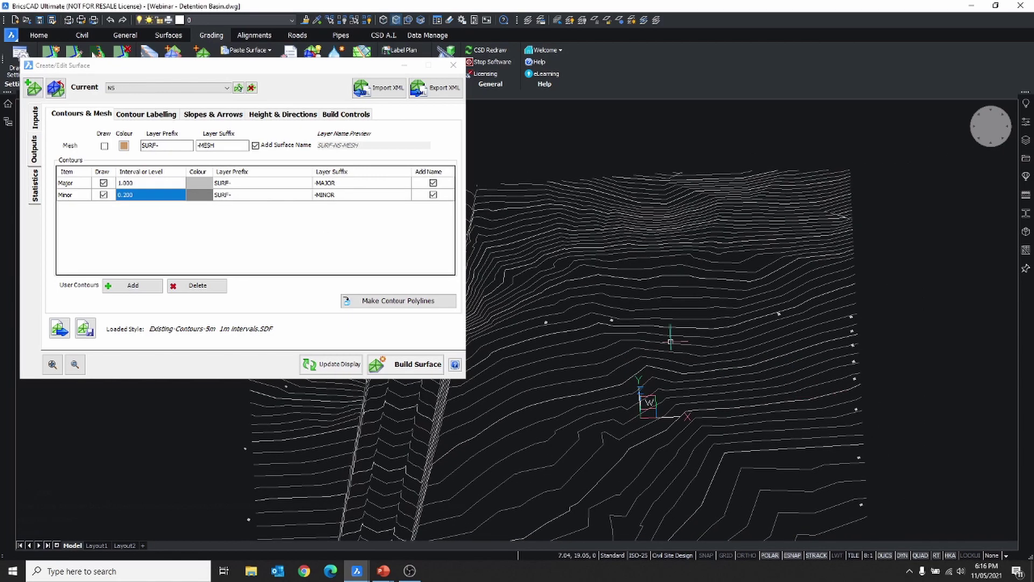
pyautogui.scroll(2, 680, 219)
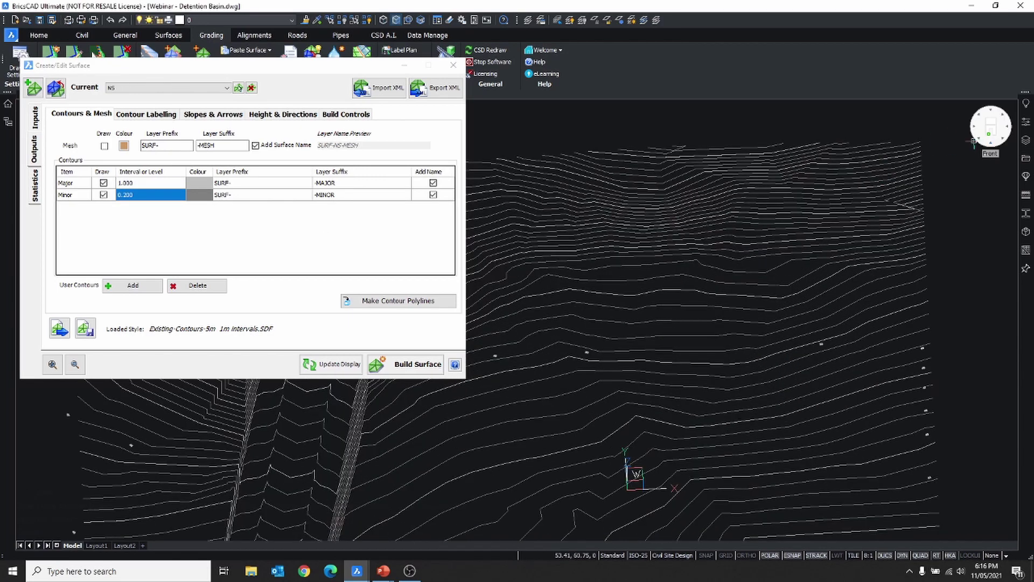
pyautogui.click(990, 126)
pyautogui.moveTo(696, 196); pyautogui.dragTo(791, 231, button='middle')
pyautogui.scroll(3, 734, 208)
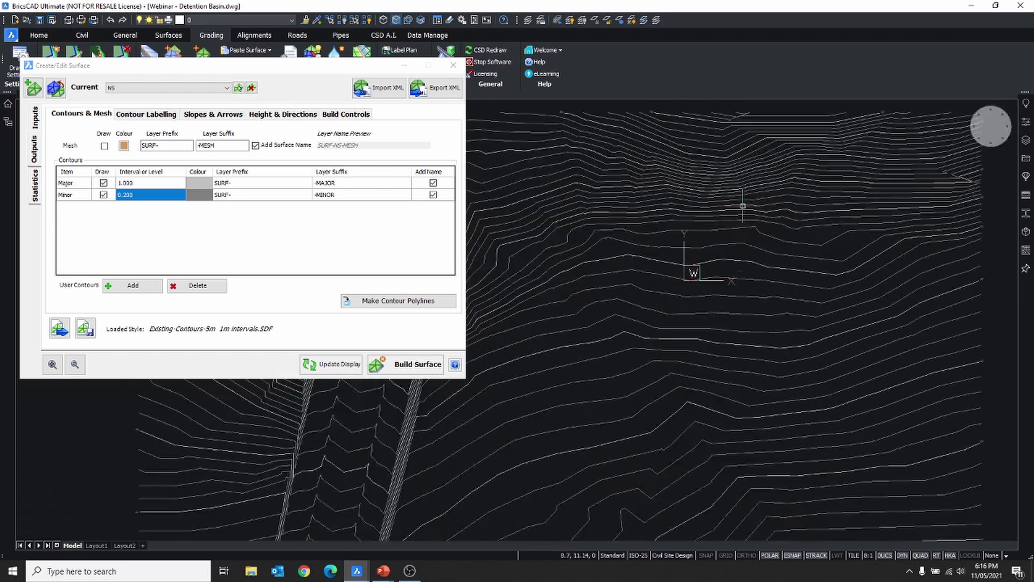
pyautogui.moveTo(732, 208); pyautogui.dragTo(730, 285, button='middle')
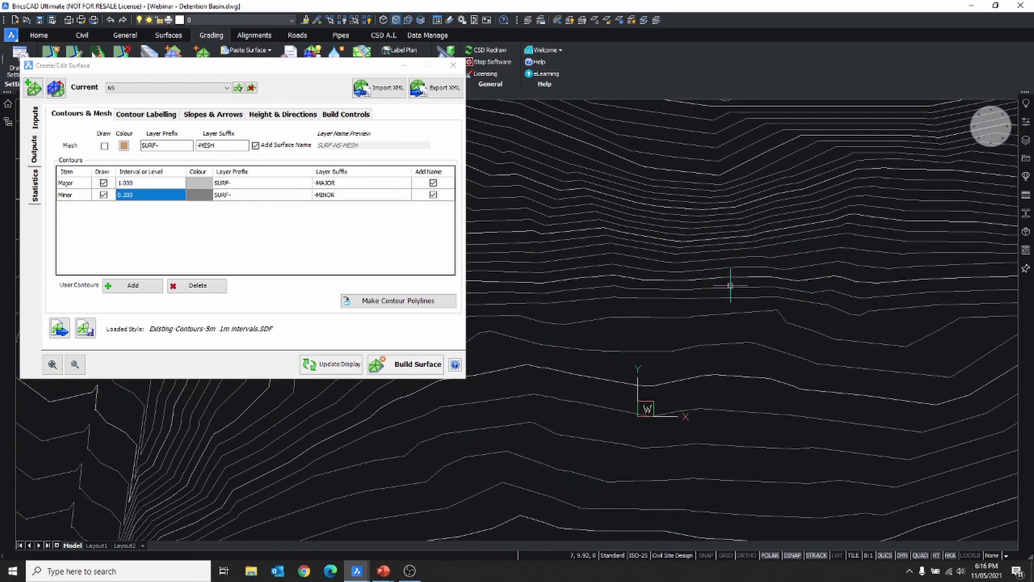
pyautogui.scroll(-3, 731, 285)
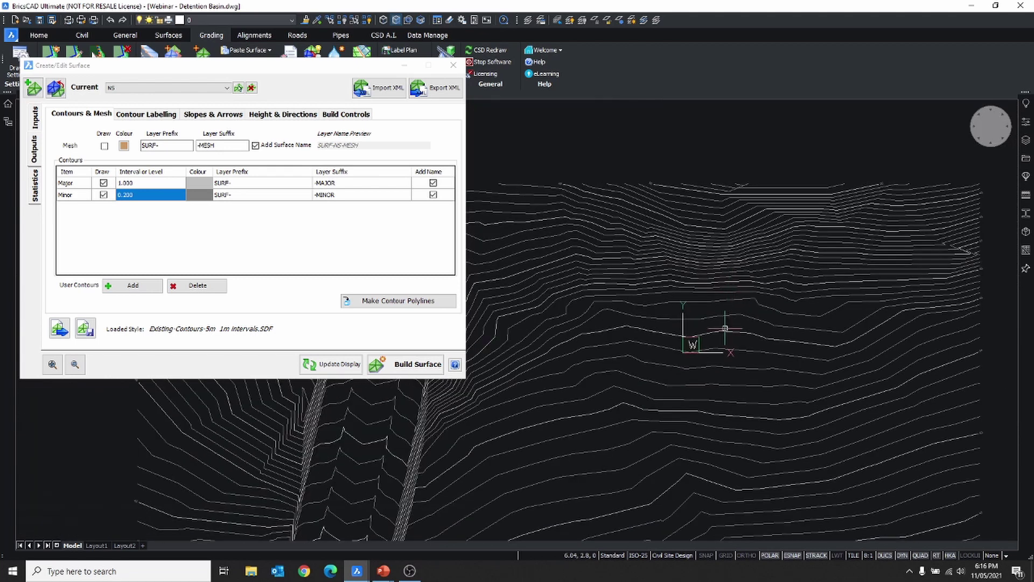
pyautogui.moveTo(726, 329); pyautogui.dragTo(722, 296, button='middle')
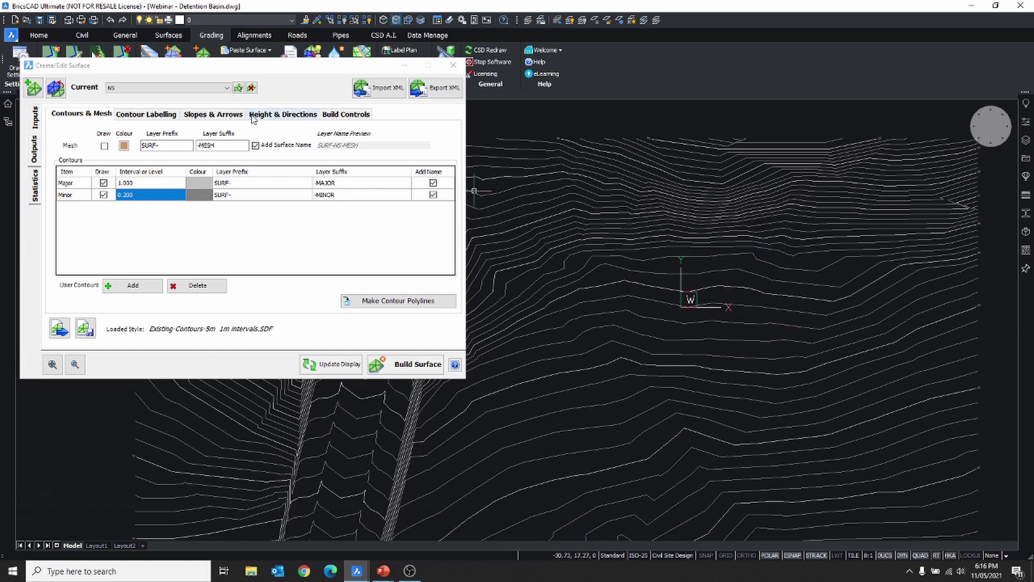
# Show slope arrows on the NS surface with an updated display, and turn them off again
pyautogui.click(219, 115)
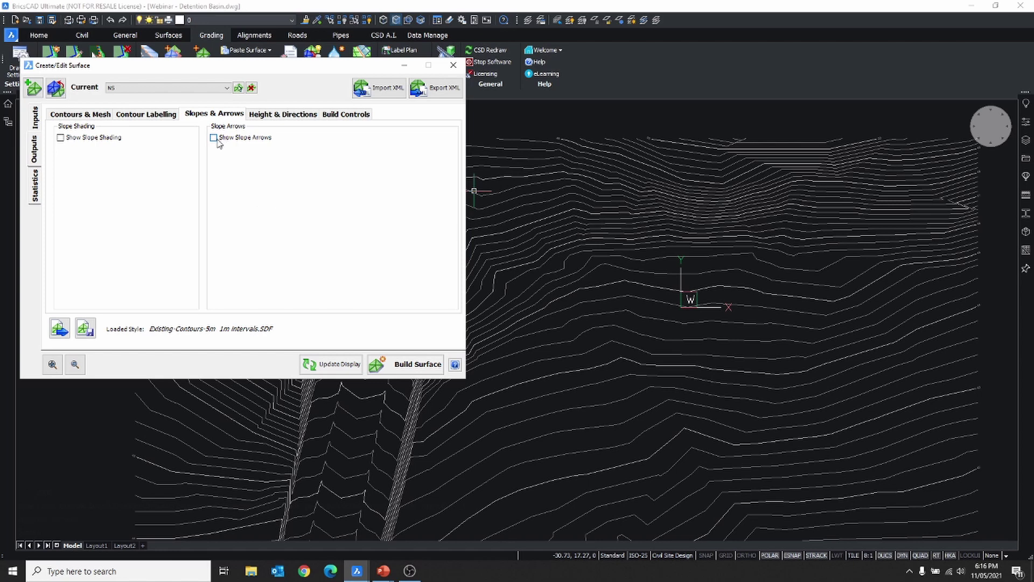
pyautogui.click(214, 138)
pyautogui.click(332, 365)
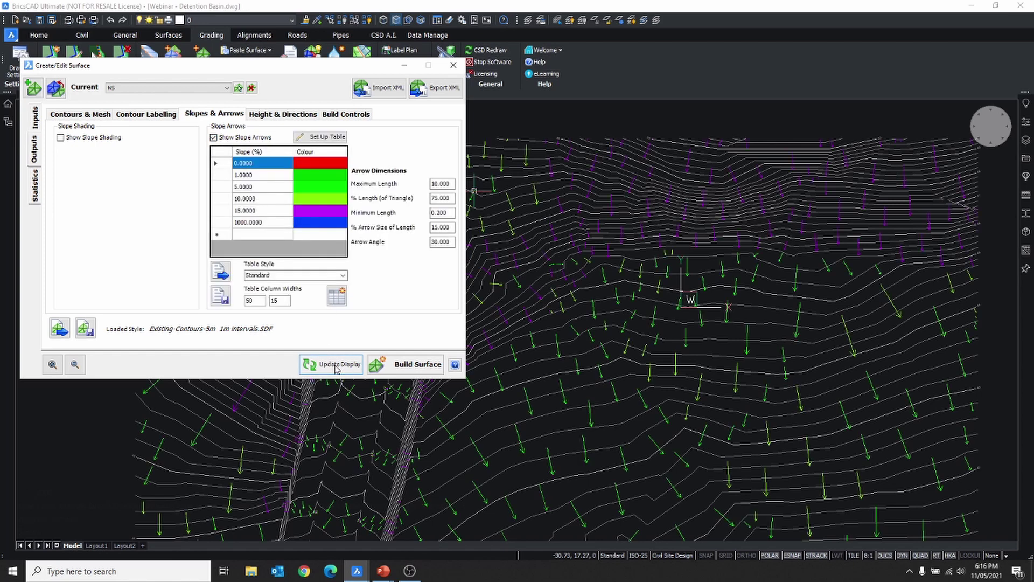
pyautogui.moveTo(643, 300); pyautogui.dragTo(665, 282, button='middle')
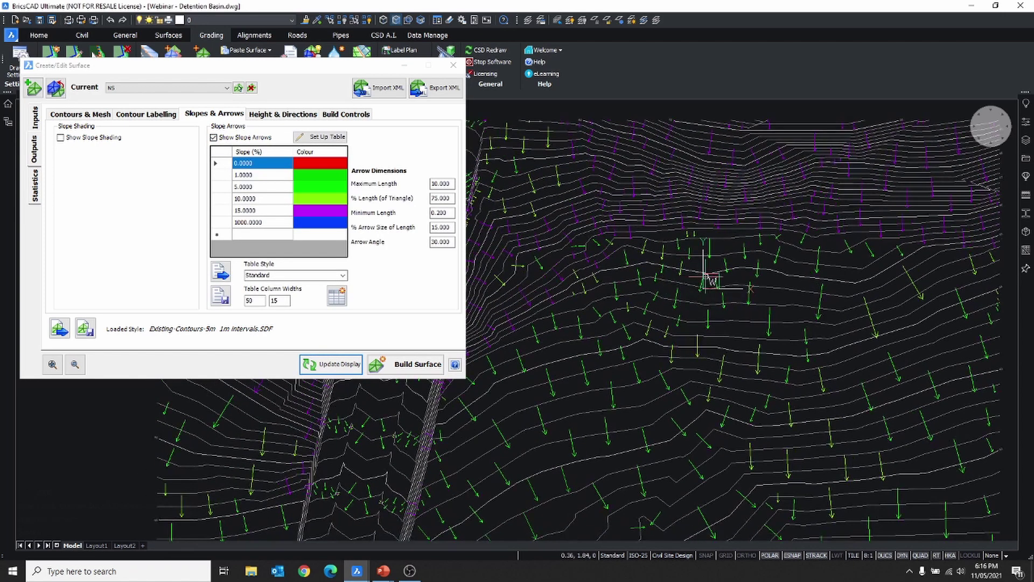
pyautogui.moveTo(710, 293)
pyautogui.moveTo(728, 316)
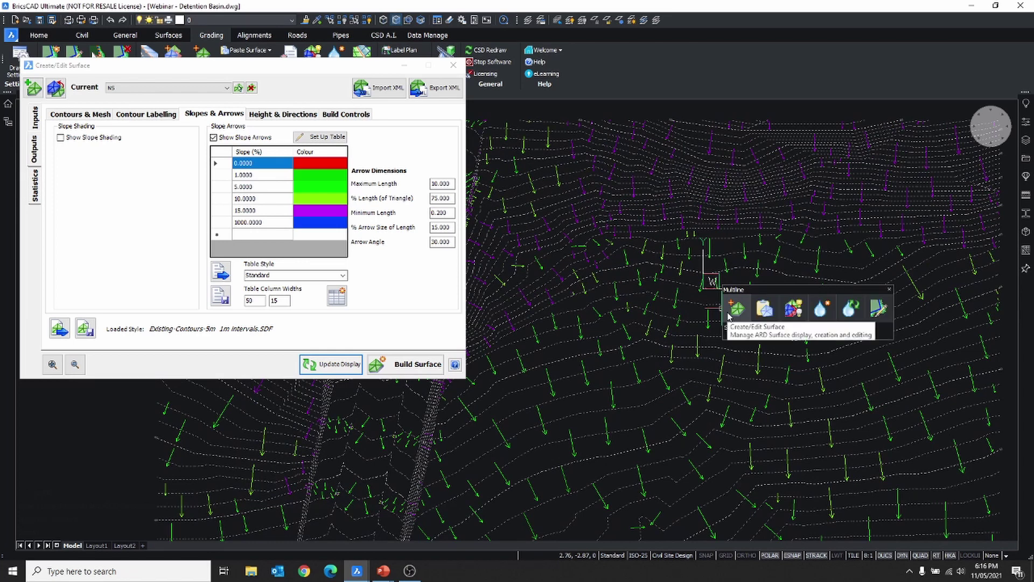
pyautogui.click(214, 137)
pyautogui.click(336, 365)
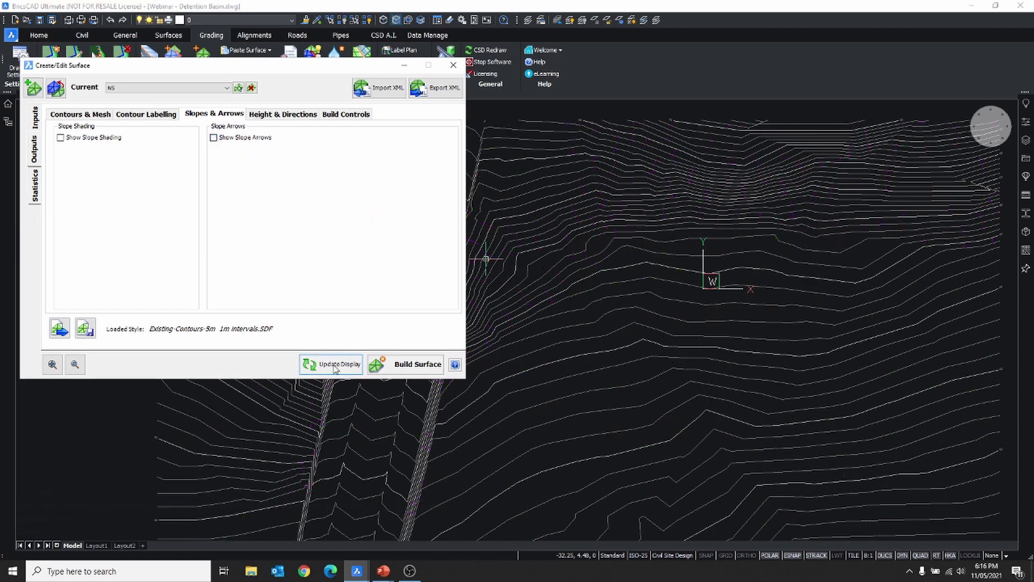
# Close the surface editor and bring the whole contoured surface into view
pyautogui.click(453, 64)
pyautogui.scroll(-3, 539, 229)
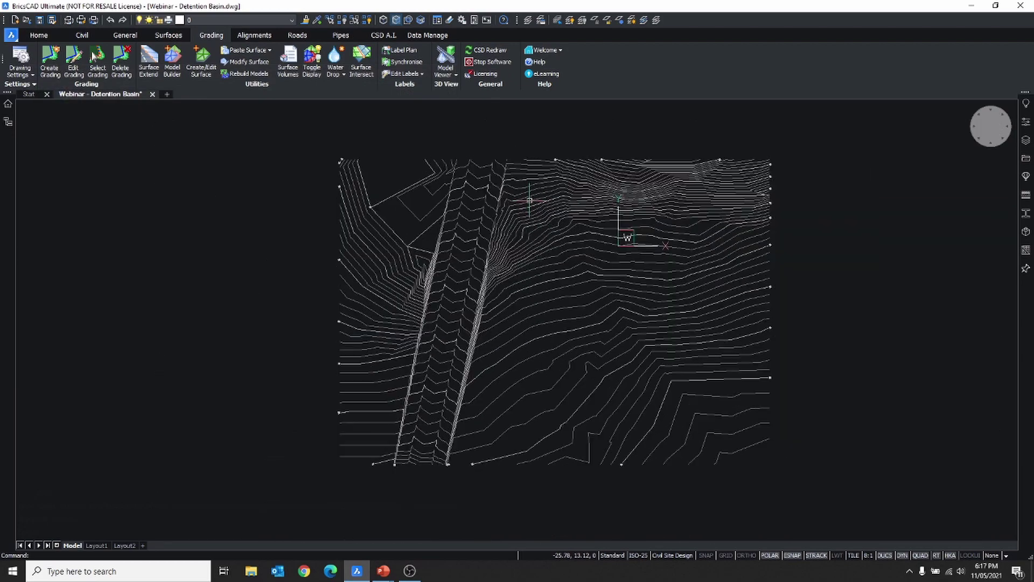
# Trace water drop paths on the NS surface as 3D polylines on the ARDTracks layer from several uphill start points
pyautogui.scroll(-2, 583, 203)
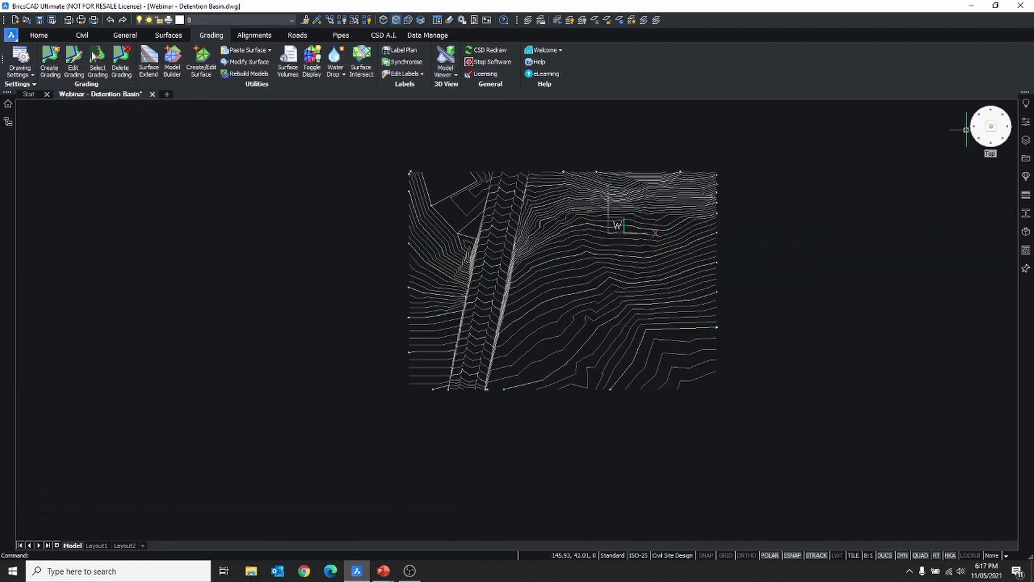
pyautogui.scroll(2, 664, 198)
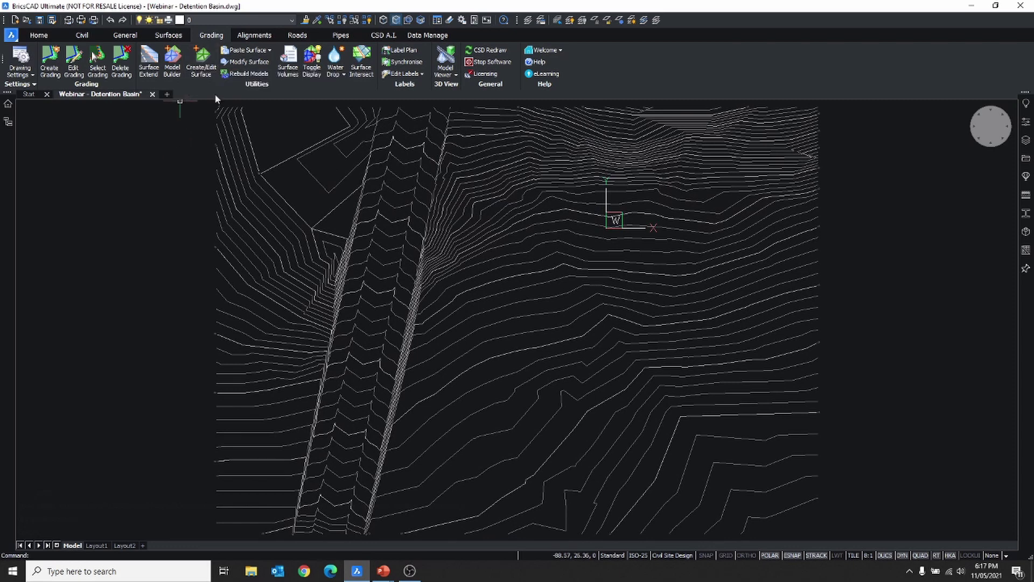
pyautogui.moveTo(555, 192)
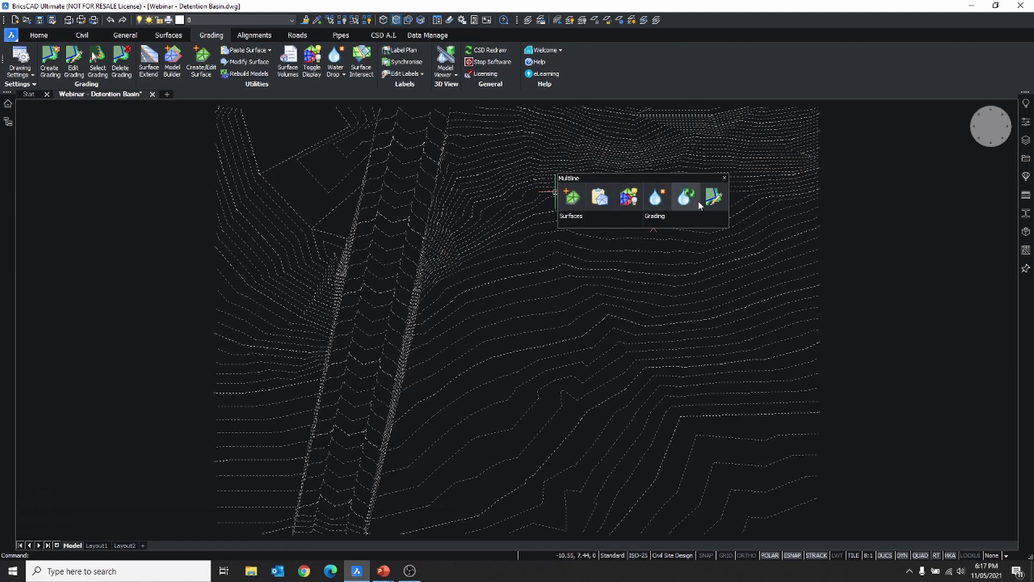
pyautogui.click(662, 204)
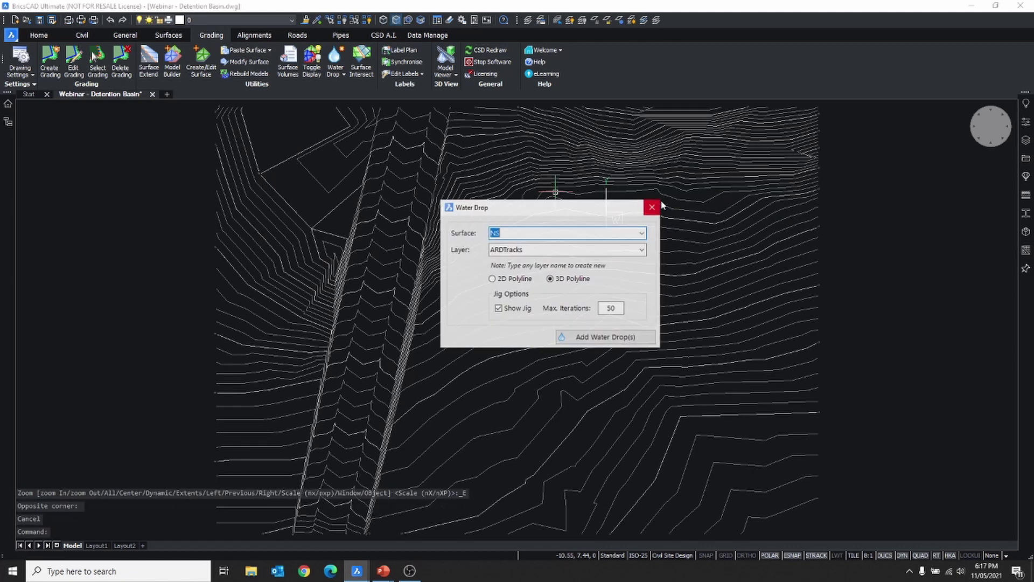
pyautogui.click(582, 337)
pyautogui.click(745, 174)
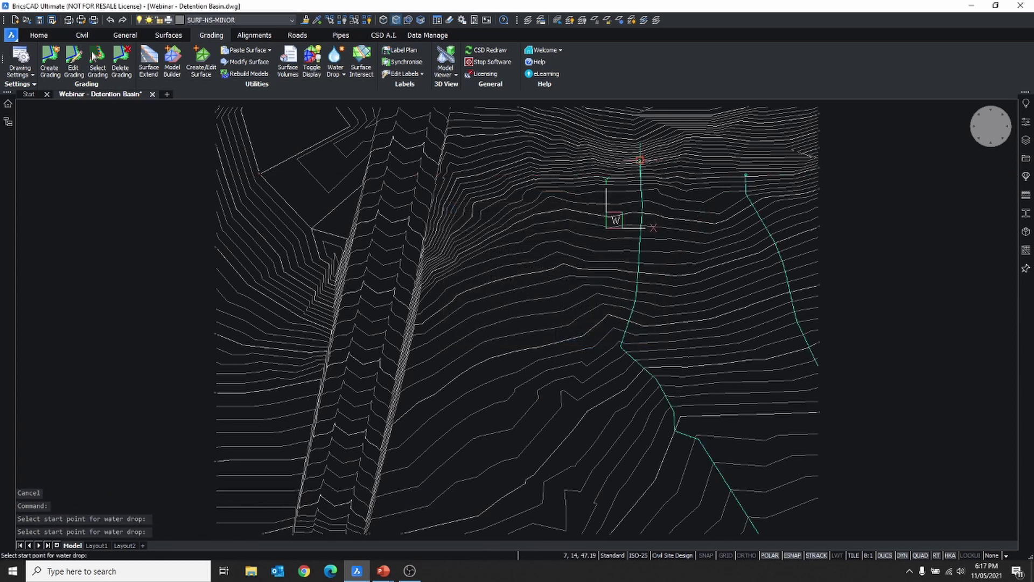
pyautogui.click(640, 160)
pyautogui.click(527, 183)
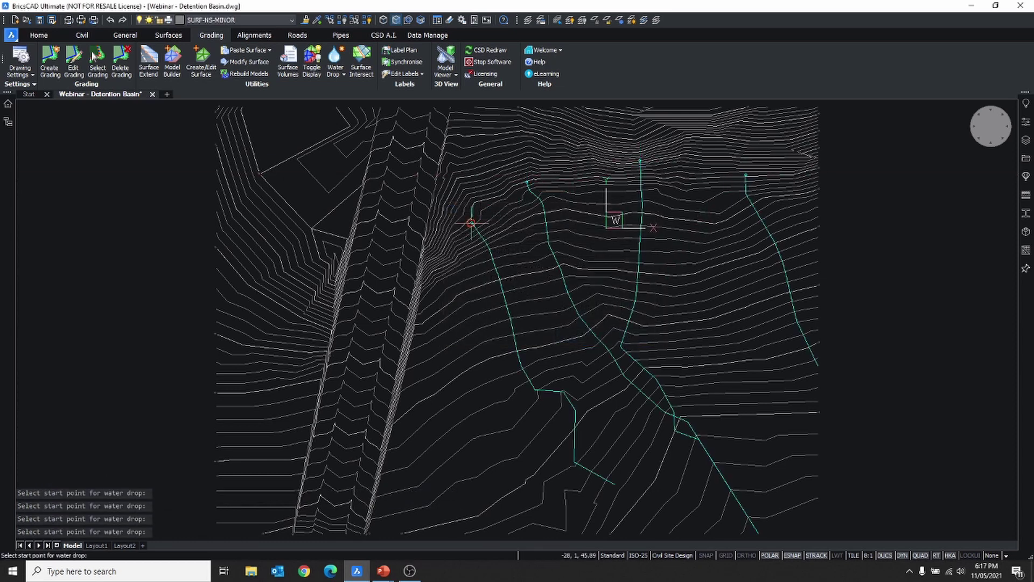
pyautogui.press('Escape')
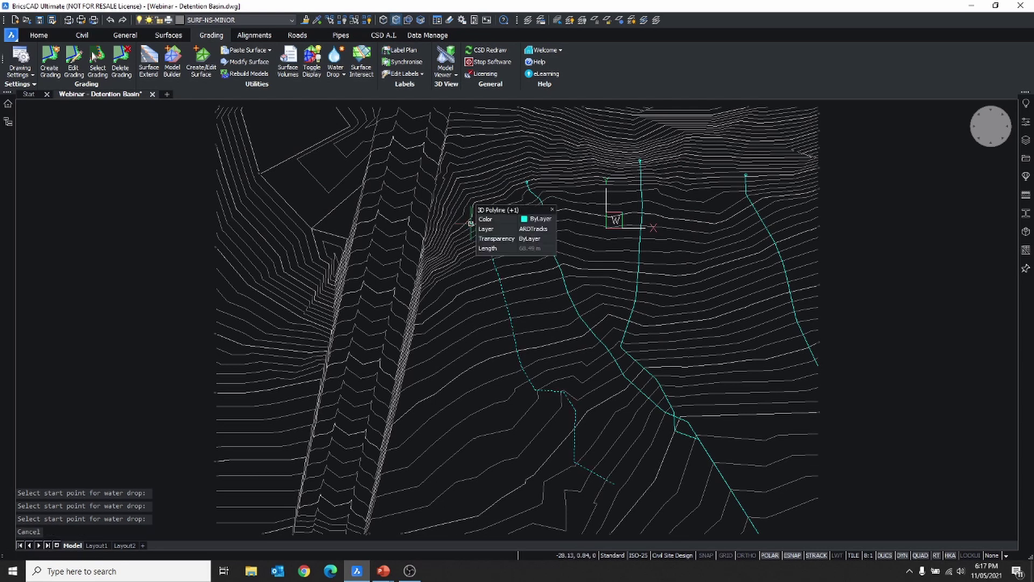
# Try erasing the water drop paths with a window over the contoured surface, and undo the erase
pyautogui.scroll(-2, 470, 222)
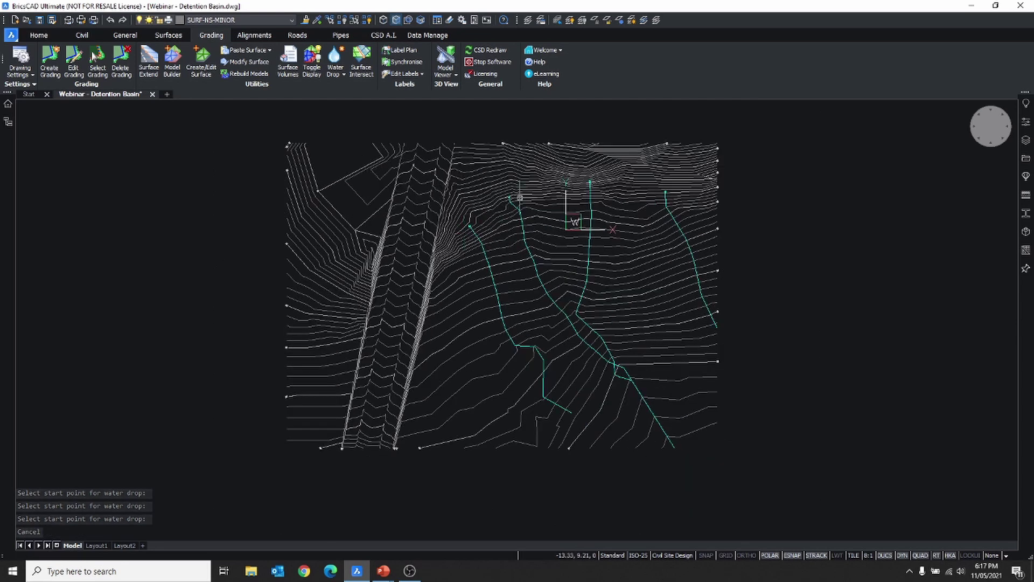
pyautogui.moveTo(538, 195)
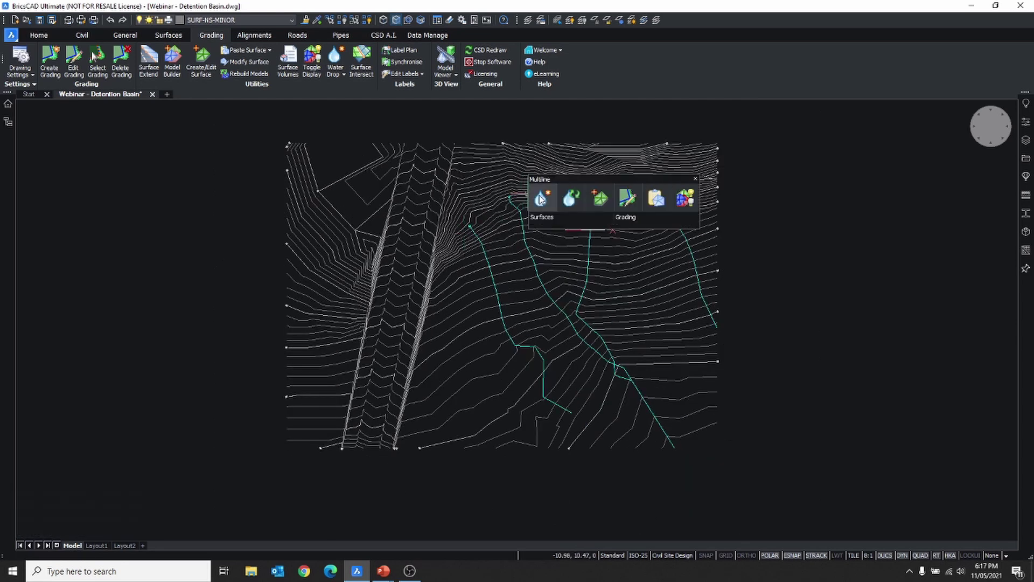
pyautogui.moveTo(765, 221); pyautogui.dragTo(762, 240, button='middle')
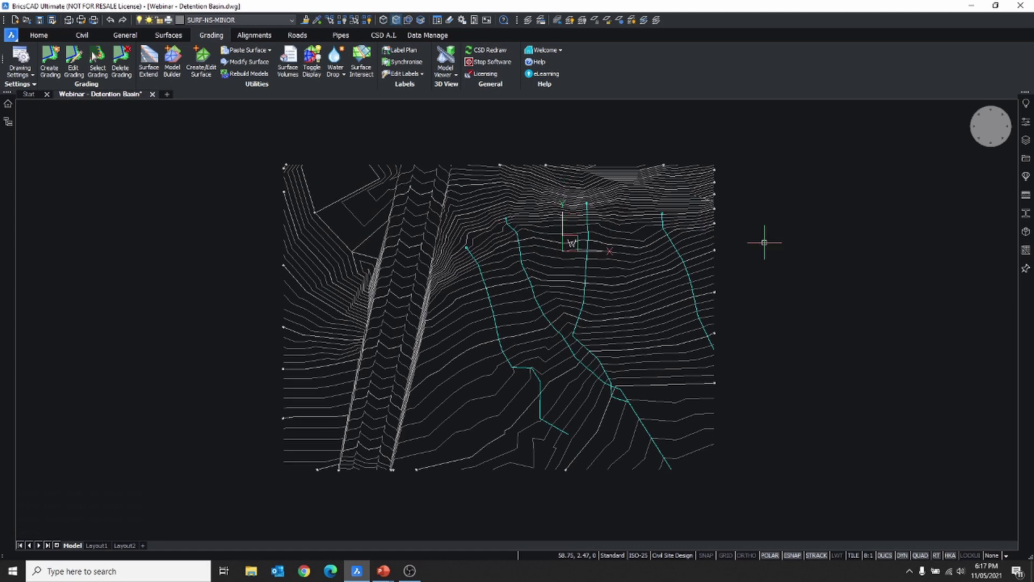
pyautogui.click(402, 128)
pyautogui.click(814, 482)
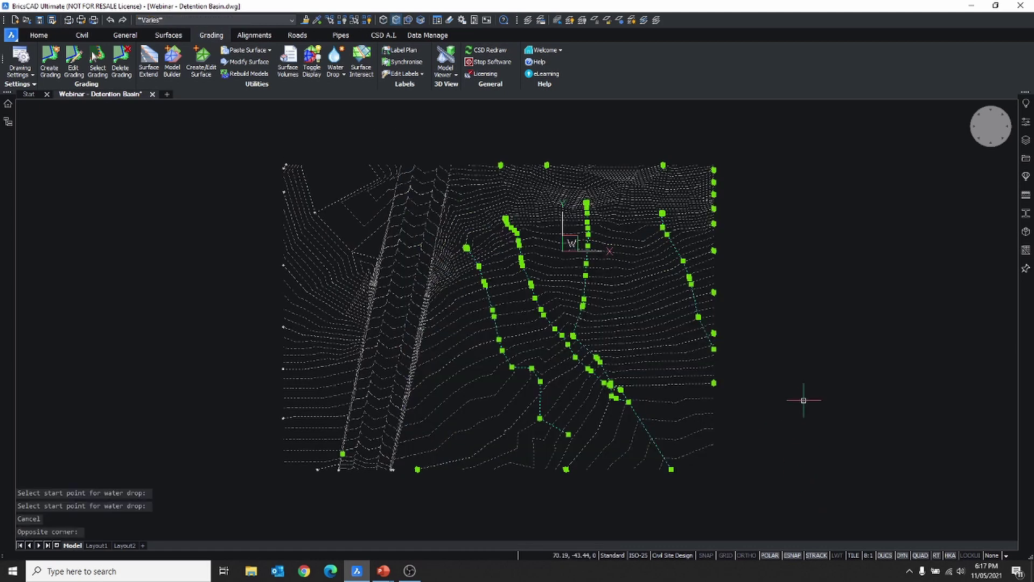
pyautogui.press('Delete')
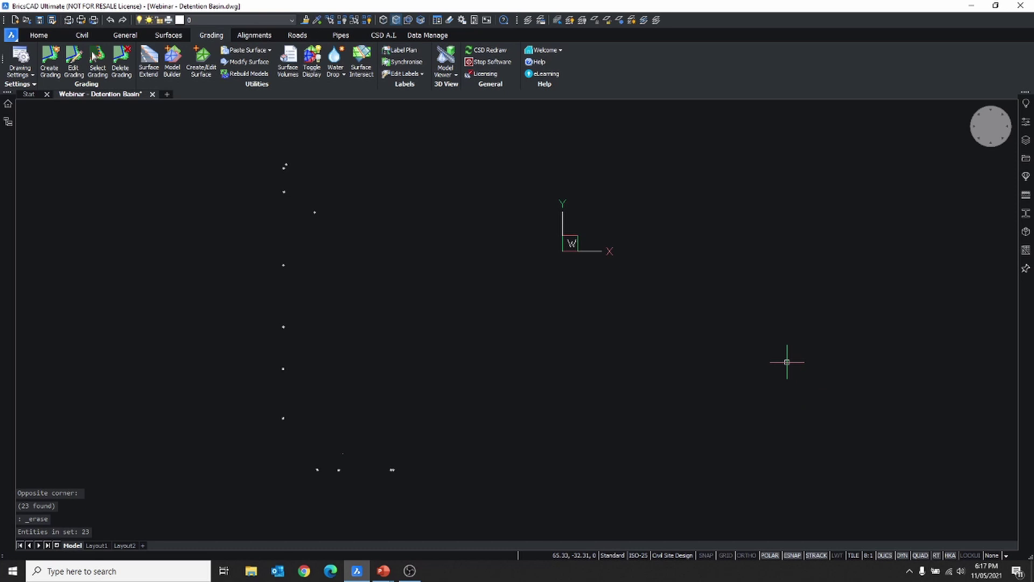
pyautogui.hotkey('ctrl', 'z')
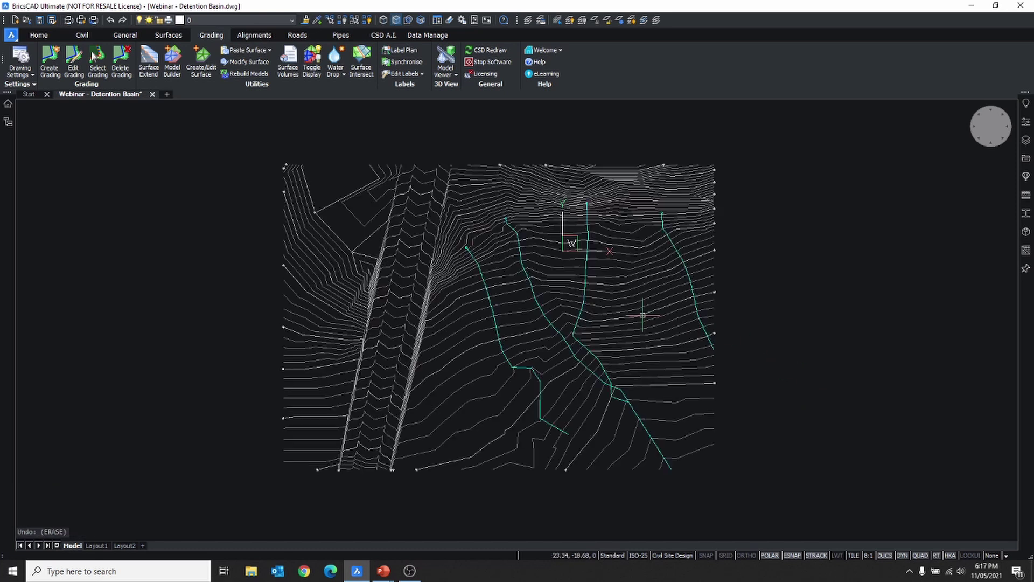
pyautogui.press('Escape')
pyautogui.press('Escape')
# Erase the water drop paths from the NS surface with a window that starts beside the road
pyautogui.click(445, 134)
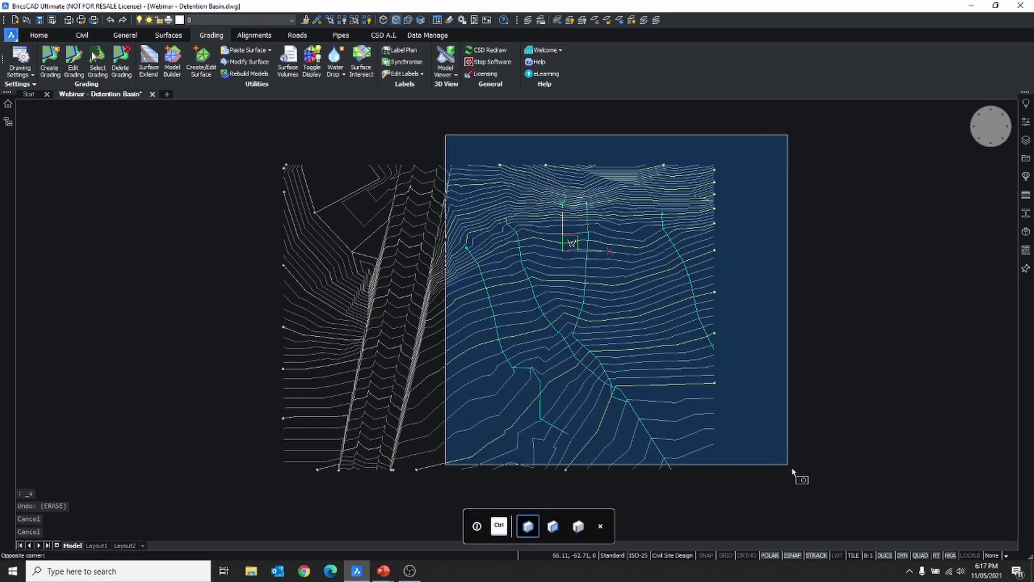
pyautogui.click(792, 468)
pyautogui.press('Delete')
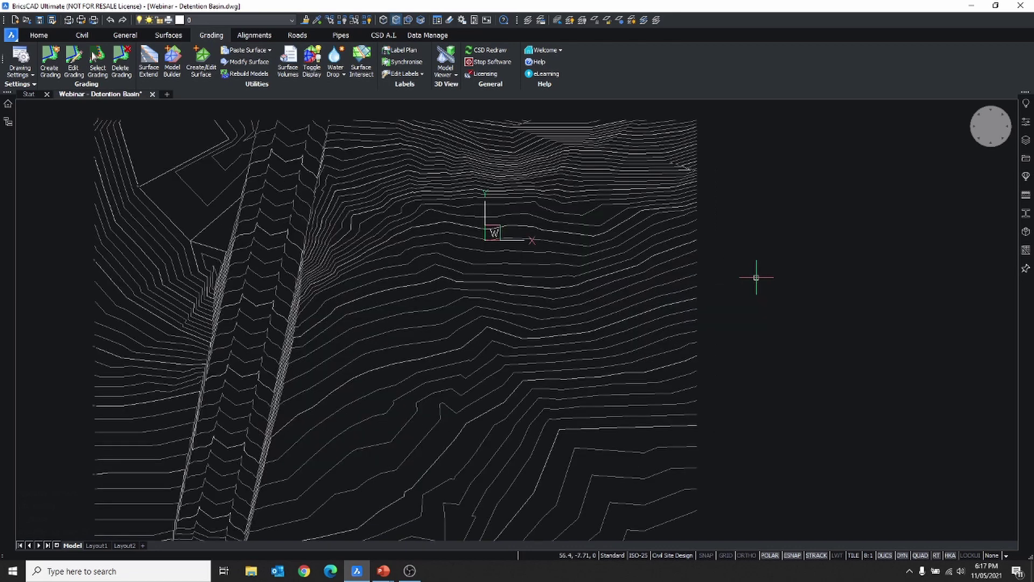
pyautogui.scroll(1, 755, 277)
pyautogui.press('Escape')
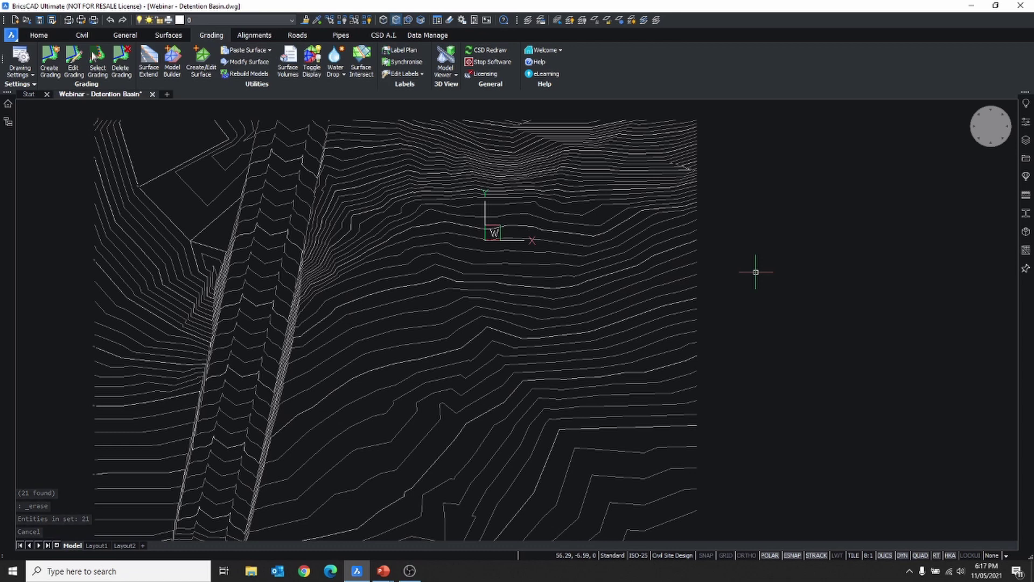
# Turn on the Linework for Pond 1 layer and bring its closed outline into close view
pyautogui.click(1027, 141)
pyautogui.click(852, 141)
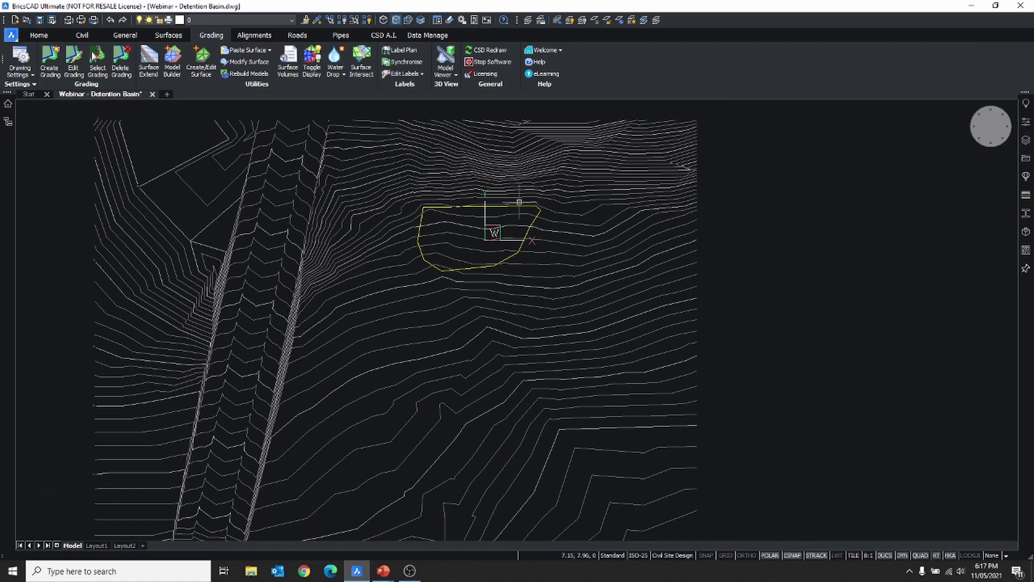
pyautogui.scroll(2, 454, 214)
pyautogui.scroll(2, 454, 214)
pyautogui.moveTo(455, 213); pyautogui.dragTo(495, 233, button='middle')
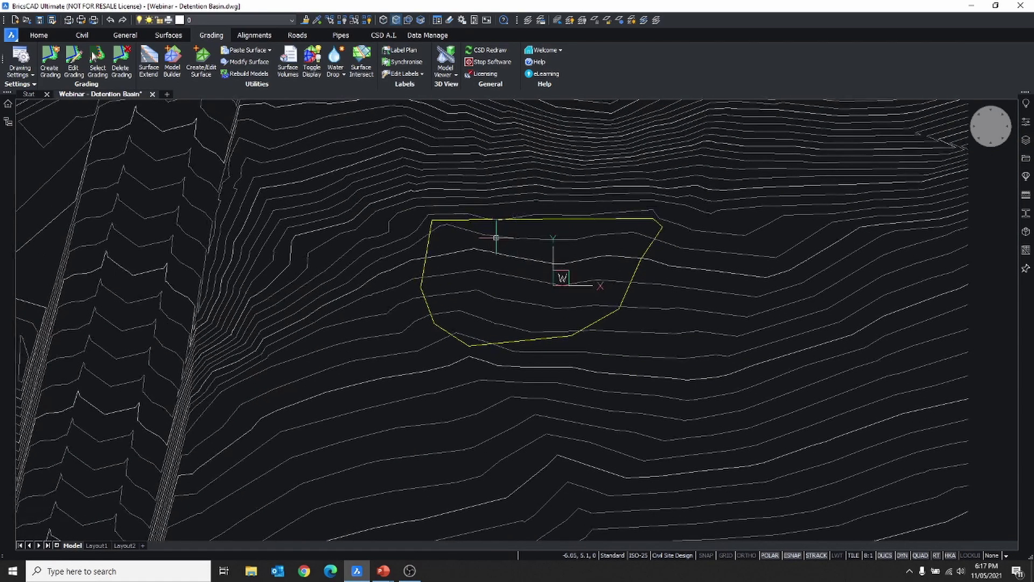
# Start a grading string from the yellow pond outline and name it POND
pyautogui.click(431, 241)
pyautogui.moveTo(448, 258)
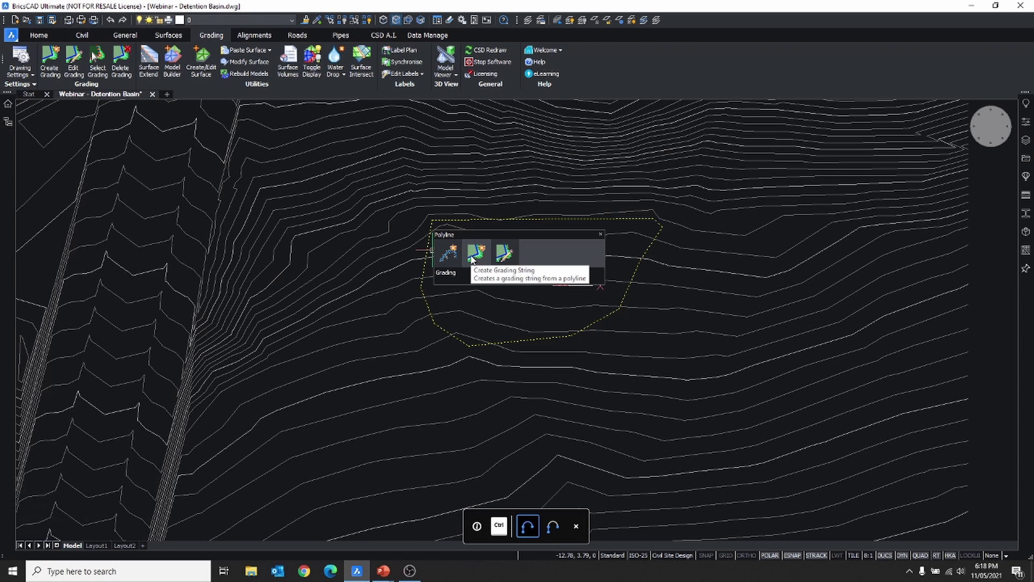
pyautogui.click(472, 259)
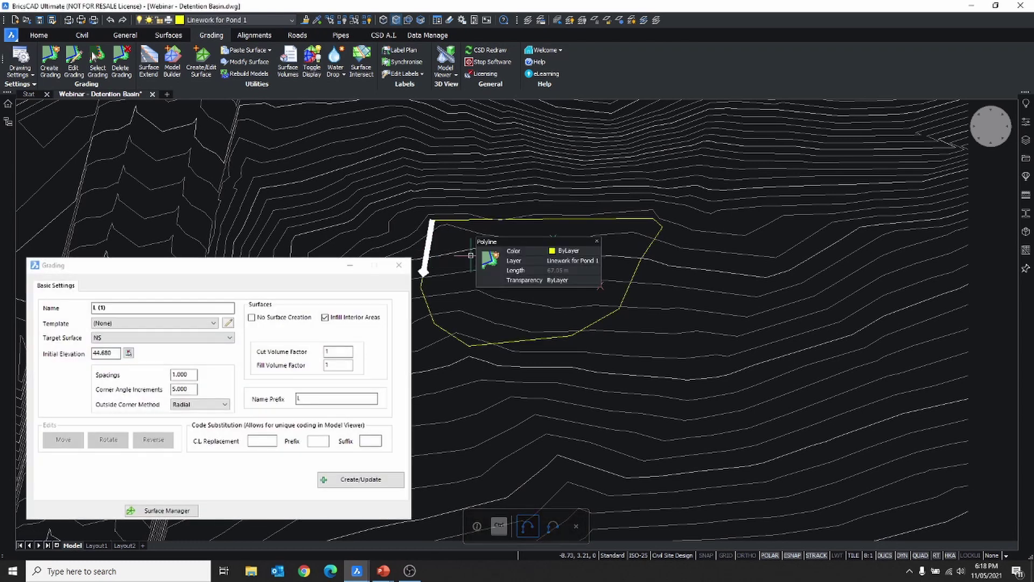
pyautogui.moveTo(303, 268); pyautogui.dragTo(298, 283)
pyautogui.moveTo(113, 323); pyautogui.dragTo(59, 330)
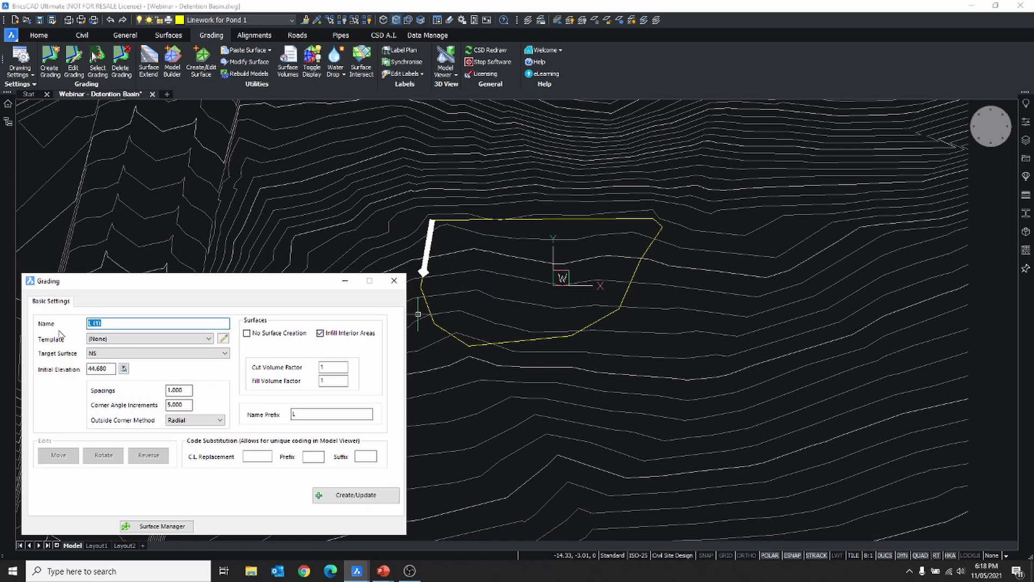
pyautogui.write('POND')
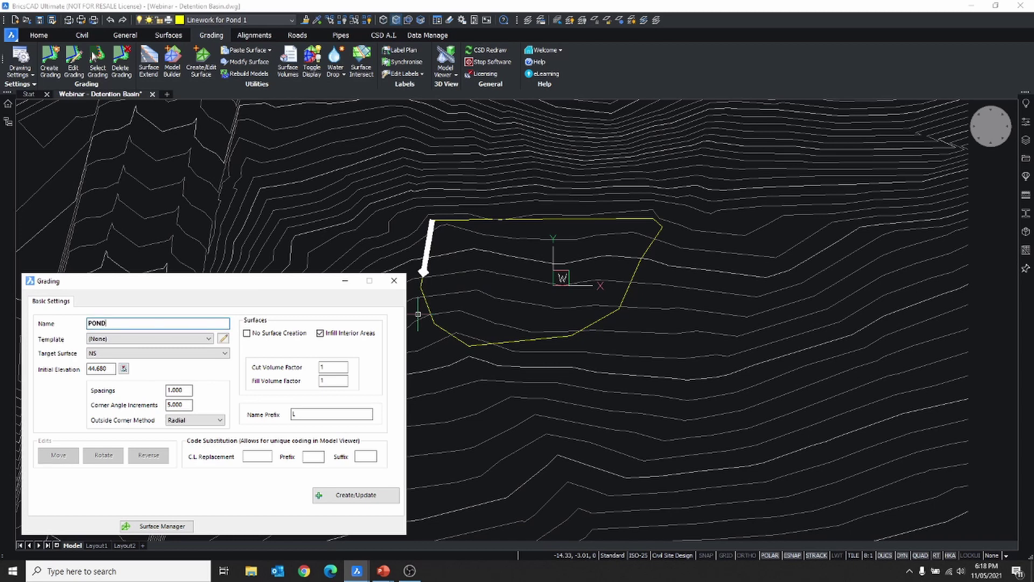
# Assign the Pond 1 - Fixed Depth - L template to the POND grading
pyautogui.click(207, 339)
pyautogui.scroll(-5, 215, 455)
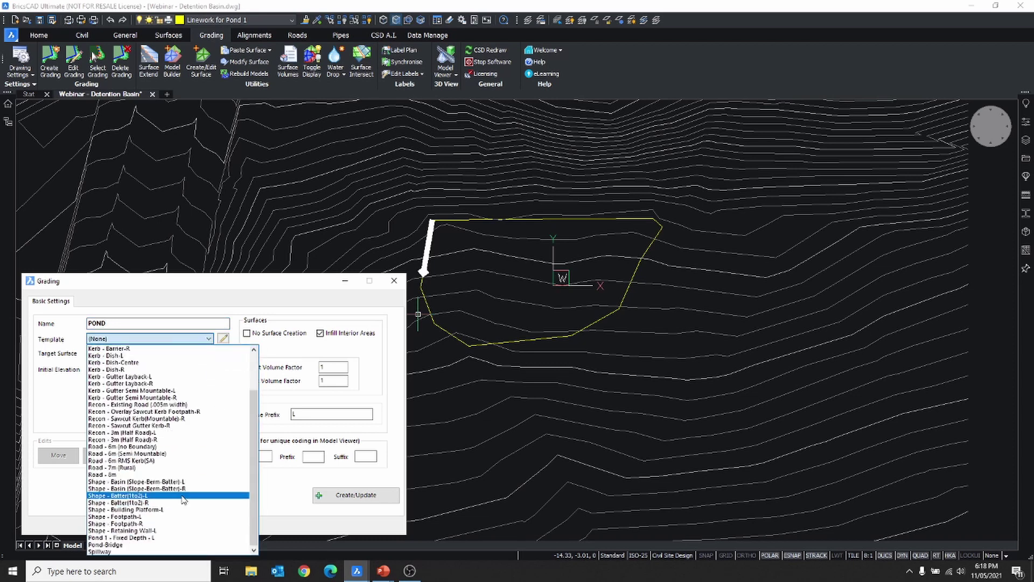
pyautogui.click(142, 538)
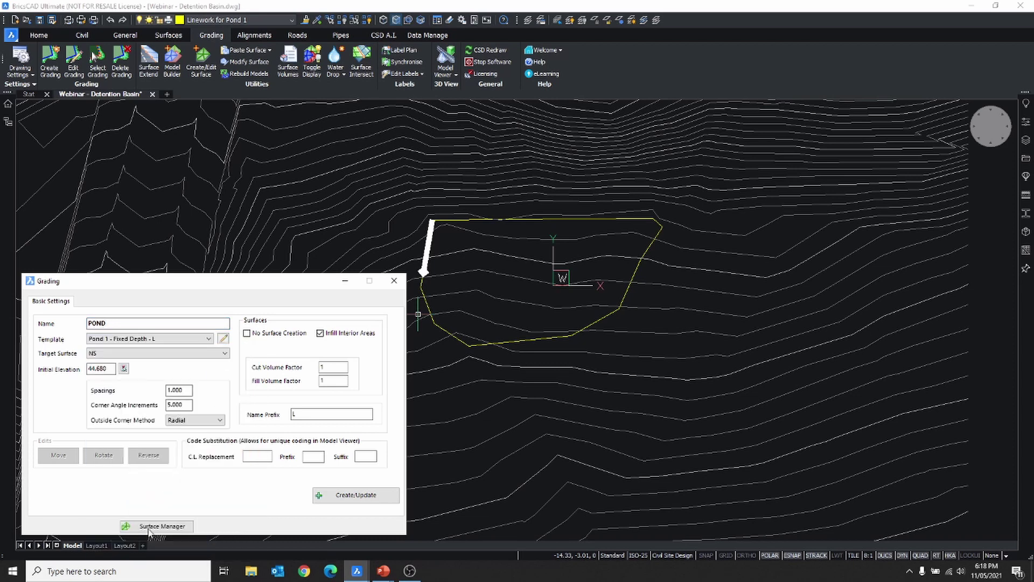
# Examine the slopes and offsets of the Pond 1 - Fixed Depth - L template, including its section displayed in fill
pyautogui.click(224, 339)
pyautogui.click(773, 164)
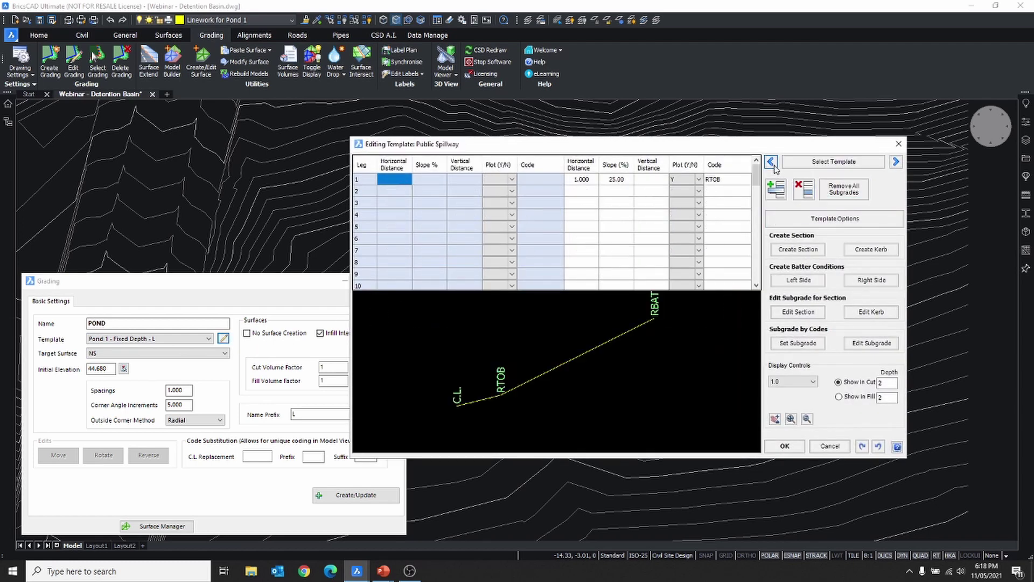
pyautogui.click(772, 162)
pyautogui.click(772, 163)
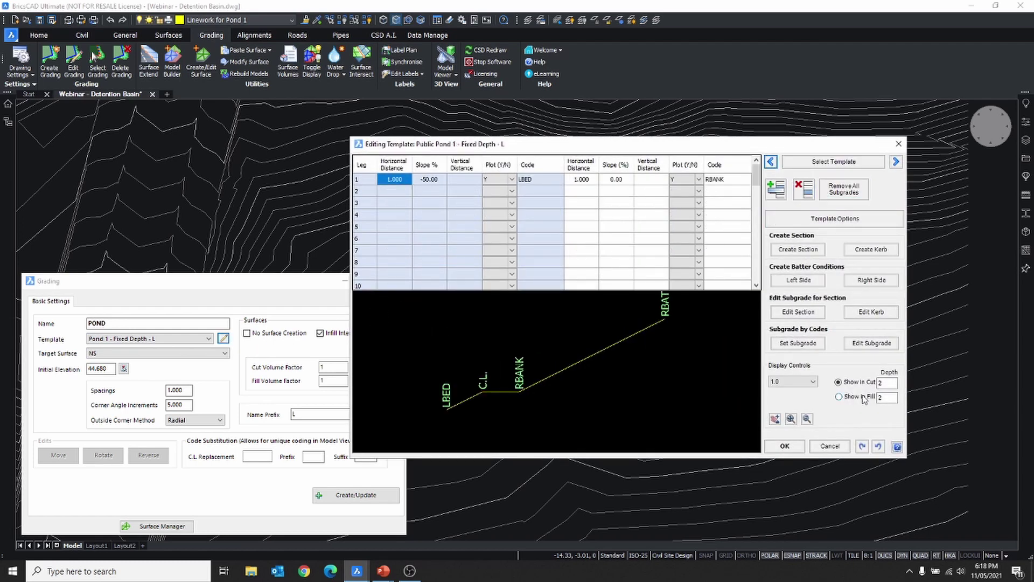
pyautogui.click(839, 398)
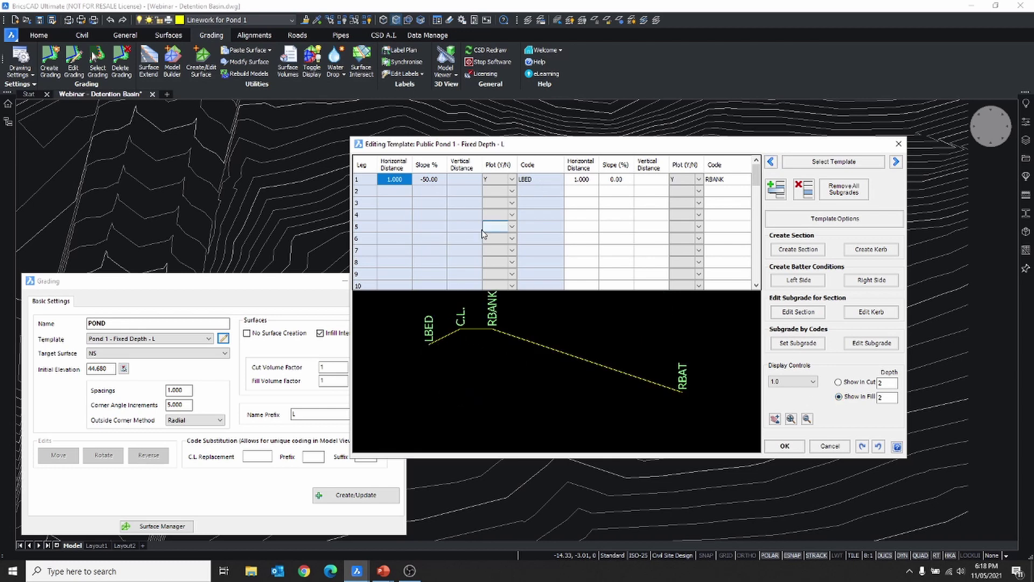
pyautogui.click(434, 180)
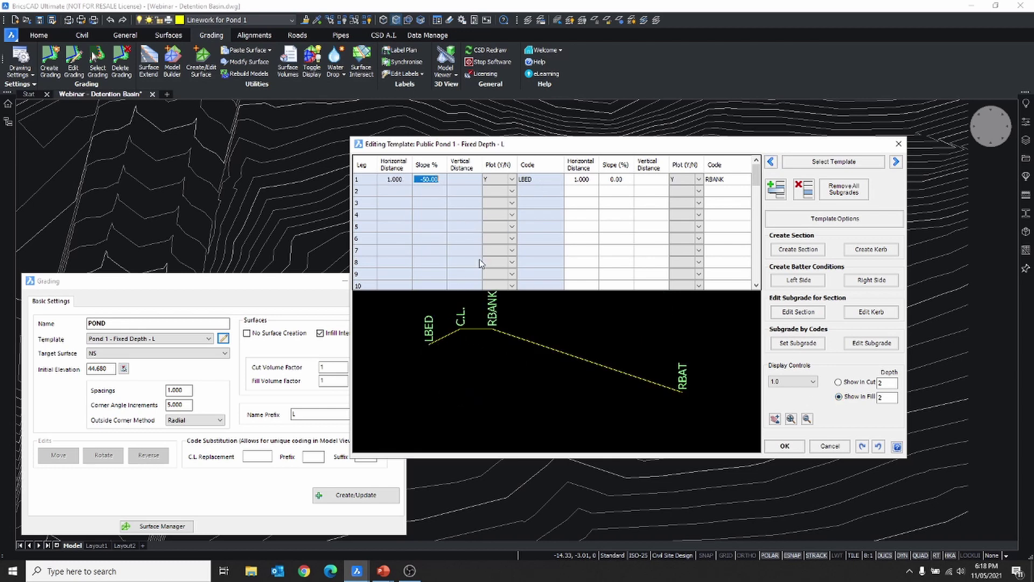
pyautogui.click(583, 182)
pyautogui.click(786, 447)
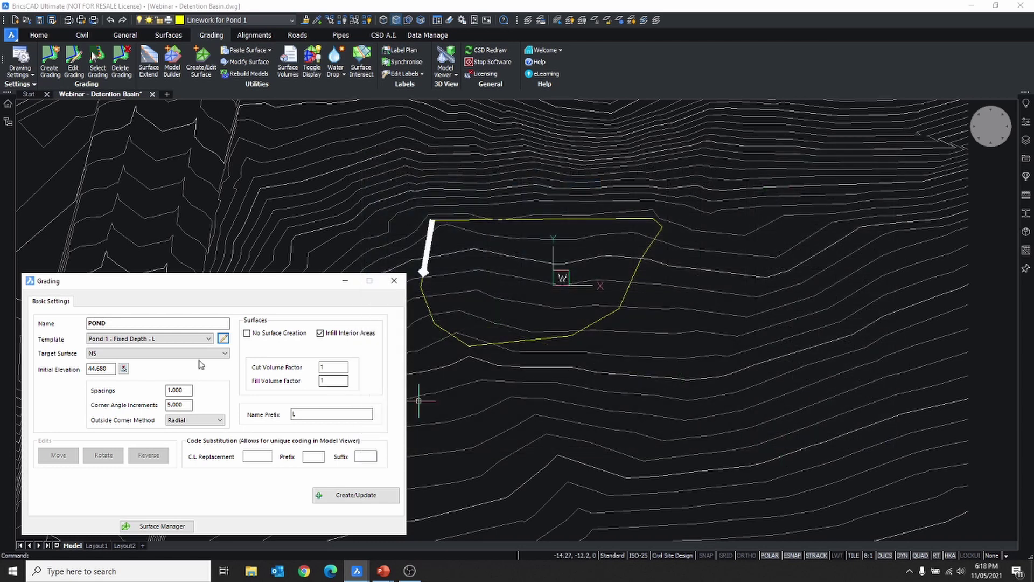
# Set the initial elevation to 45.072 from a point just inside the pond outline's west edge, and create the POND grading
pyautogui.click(123, 370)
pyautogui.click(450, 242)
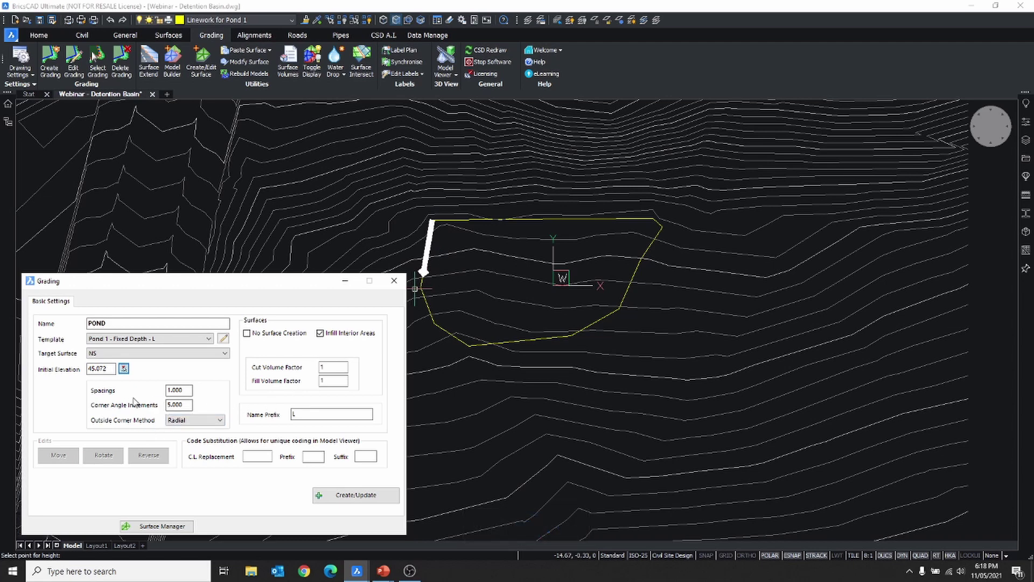
pyautogui.click(356, 495)
pyautogui.moveTo(504, 304); pyautogui.dragTo(526, 308, button='middle')
pyautogui.scroll(5, 525, 307)
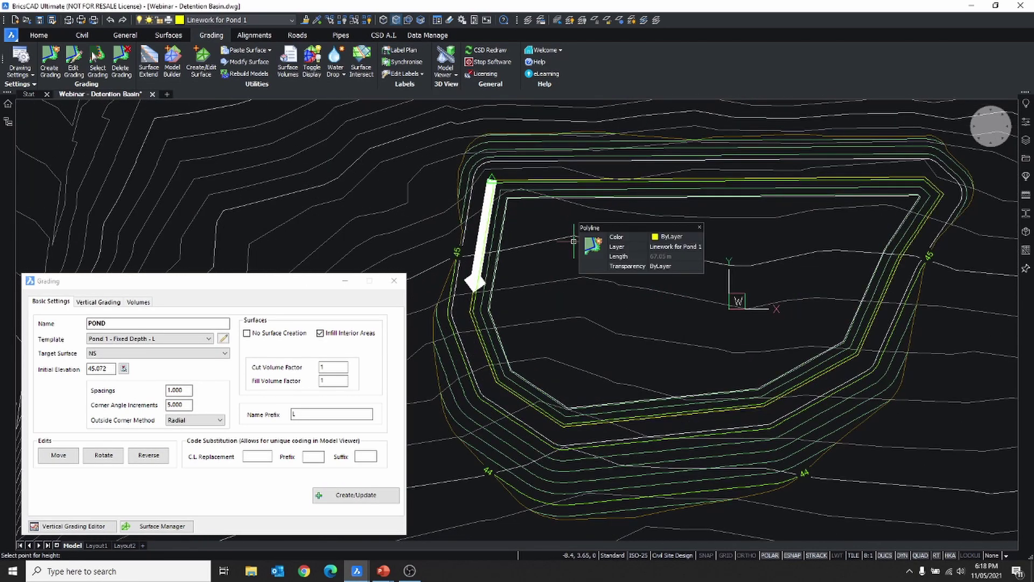
# Stretch the pond outline's southernmost vertex outward down the slope to reshape the POND grading
pyautogui.moveTo(562, 258); pyautogui.dragTo(567, 207, button='middle')
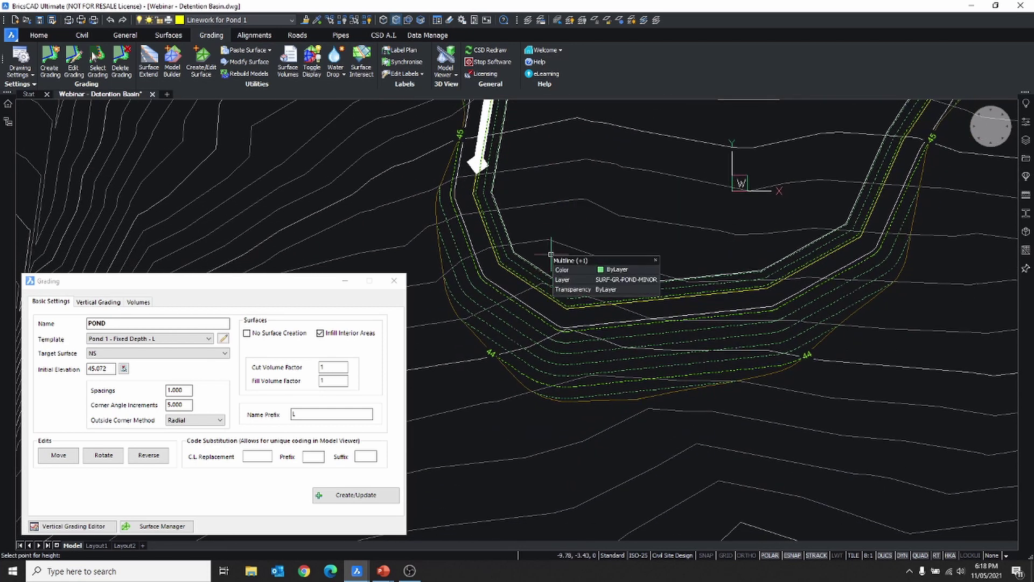
pyautogui.click(533, 258)
pyautogui.click(563, 304)
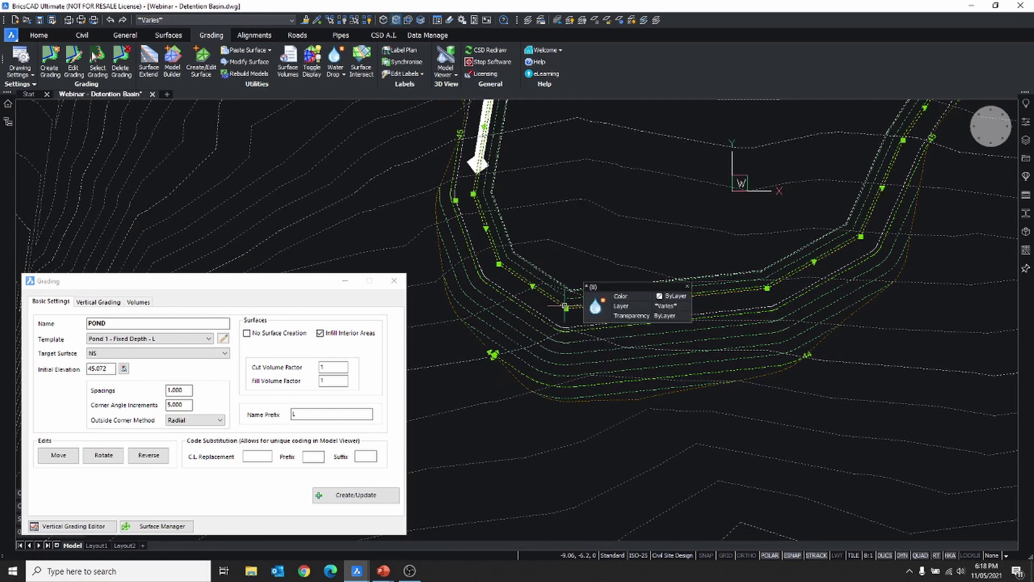
pyautogui.click(566, 308)
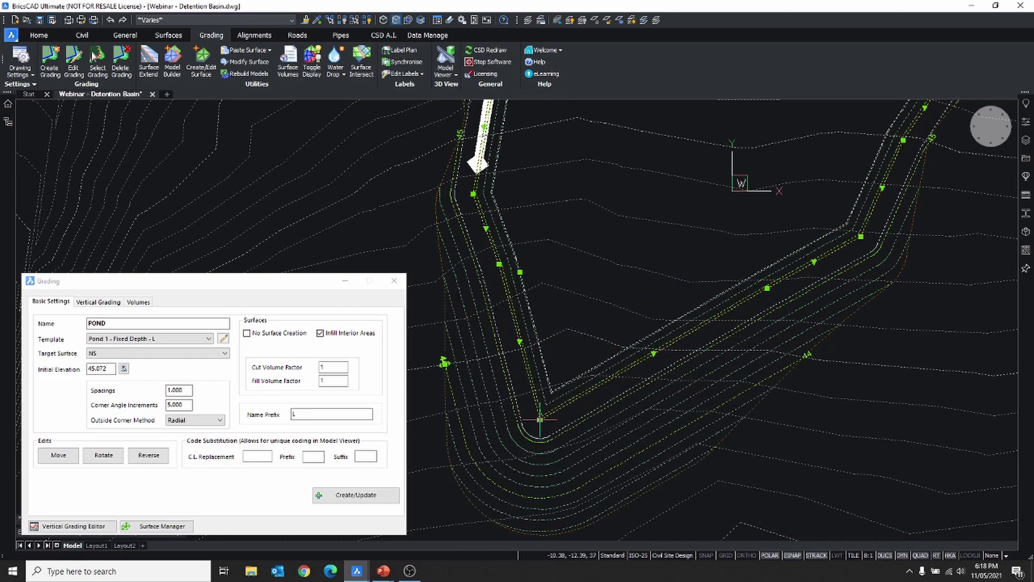
pyautogui.click(559, 311)
pyautogui.scroll(3, 559, 311)
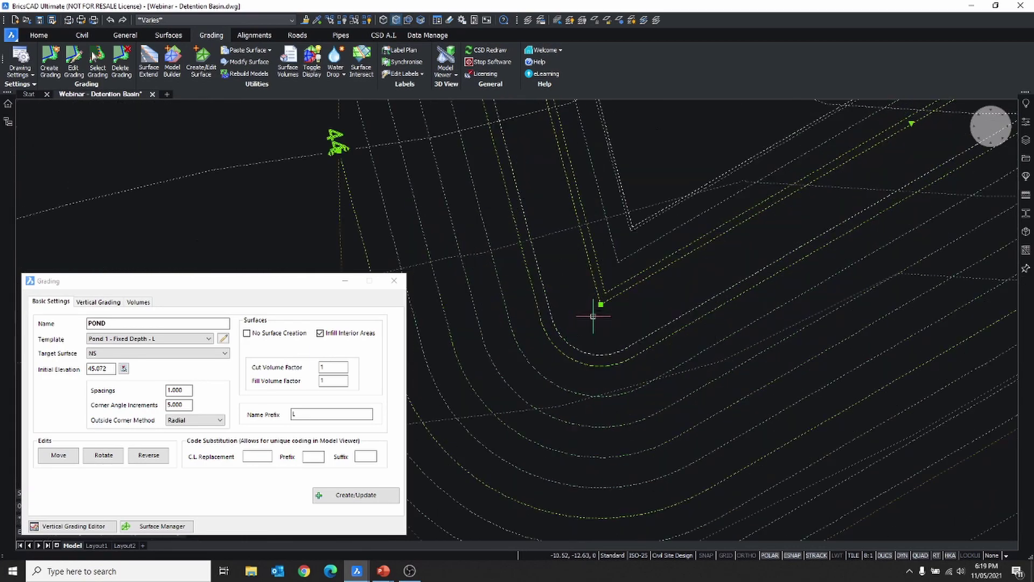
# Try the Clover outside corner method on the POND grading and inspect the batters around its southernmost corner
pyautogui.scroll(1, 618, 296)
pyautogui.press('Escape')
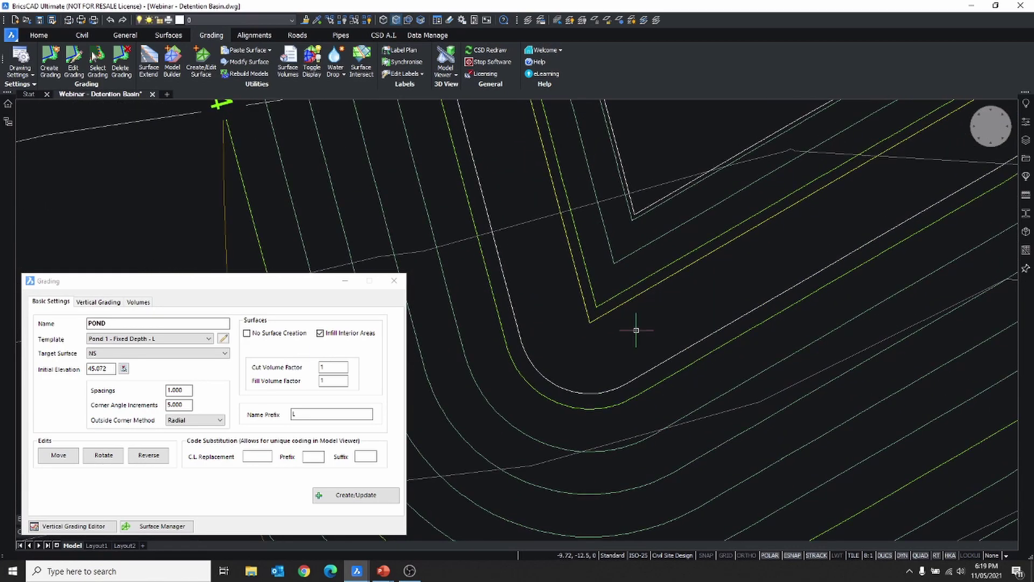
pyautogui.click(220, 421)
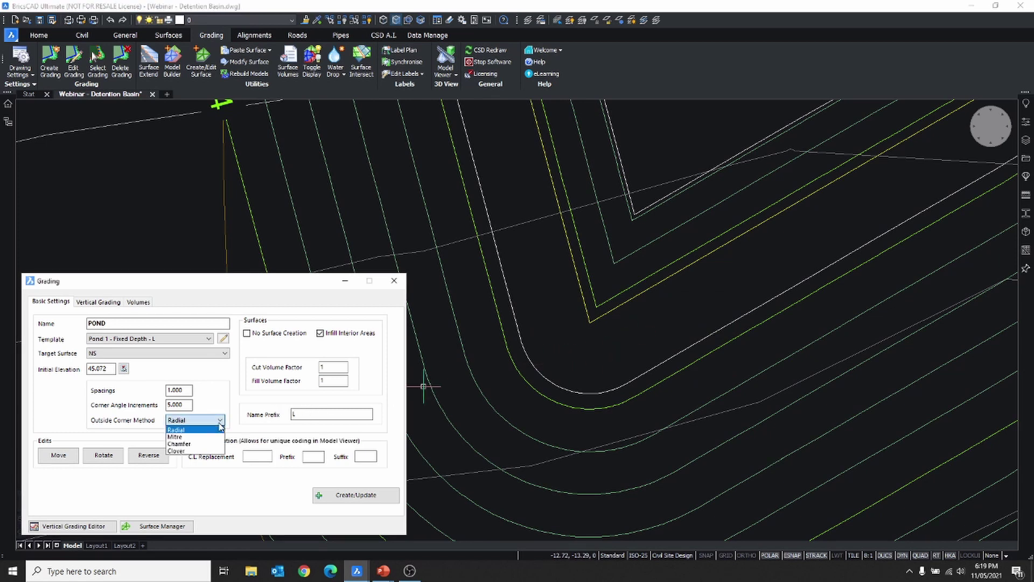
pyautogui.click(176, 451)
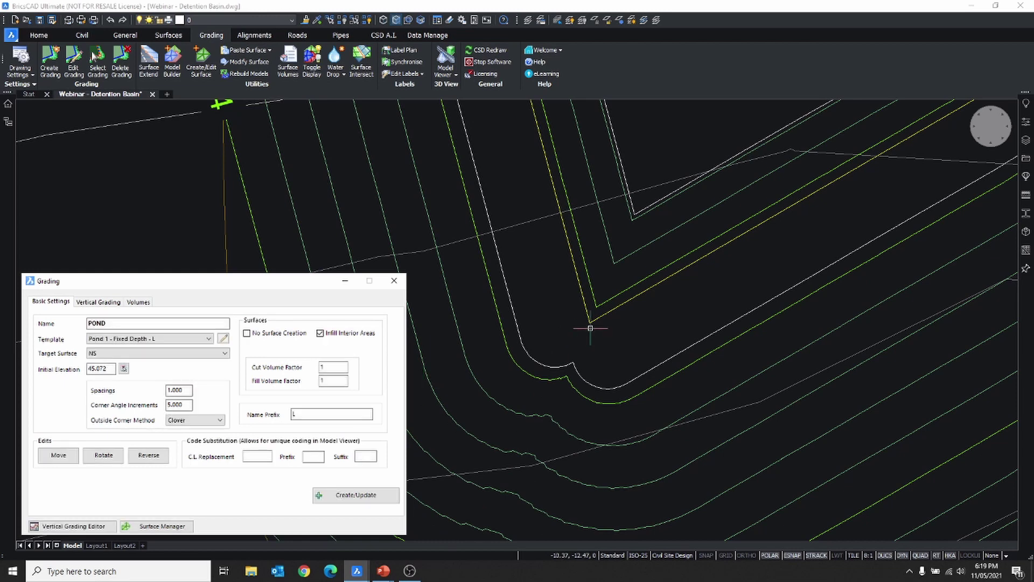
pyautogui.scroll(1, 575, 380)
pyautogui.moveTo(603, 347); pyautogui.dragTo(606, 333, button='middle')
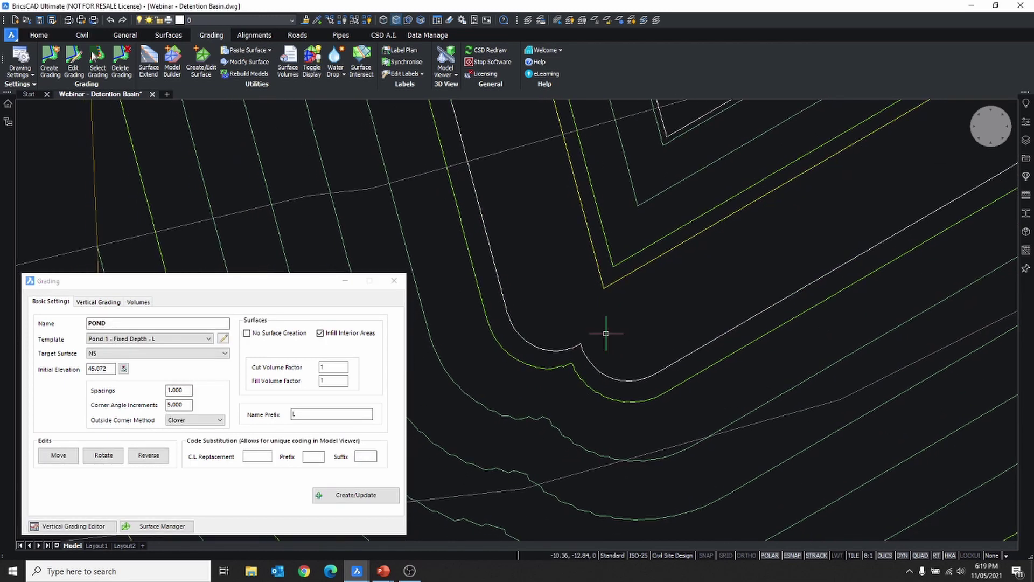
# Try the Chamfer and Mitre outside corner methods on the POND grading
pyautogui.click(215, 421)
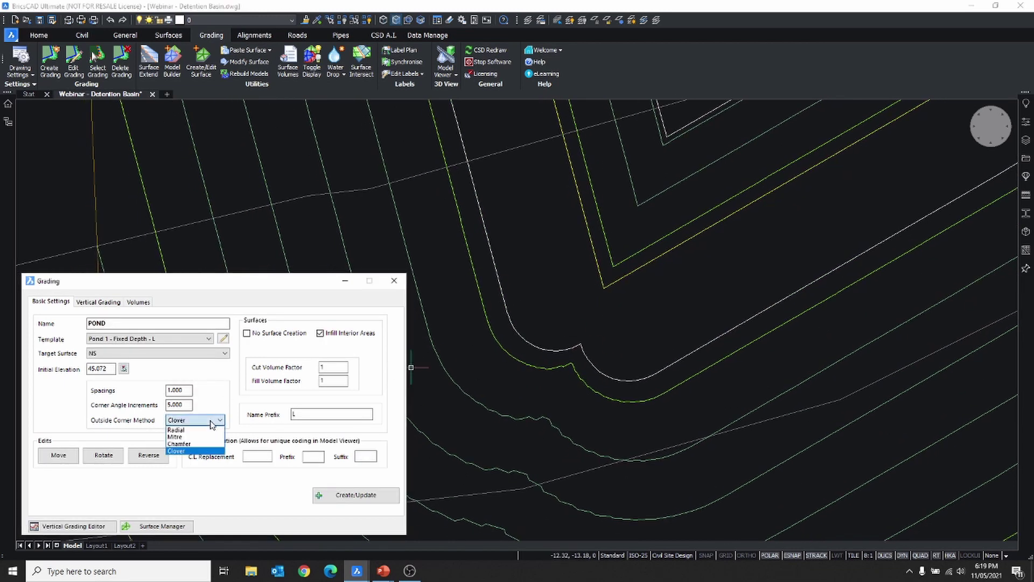
pyautogui.click(193, 444)
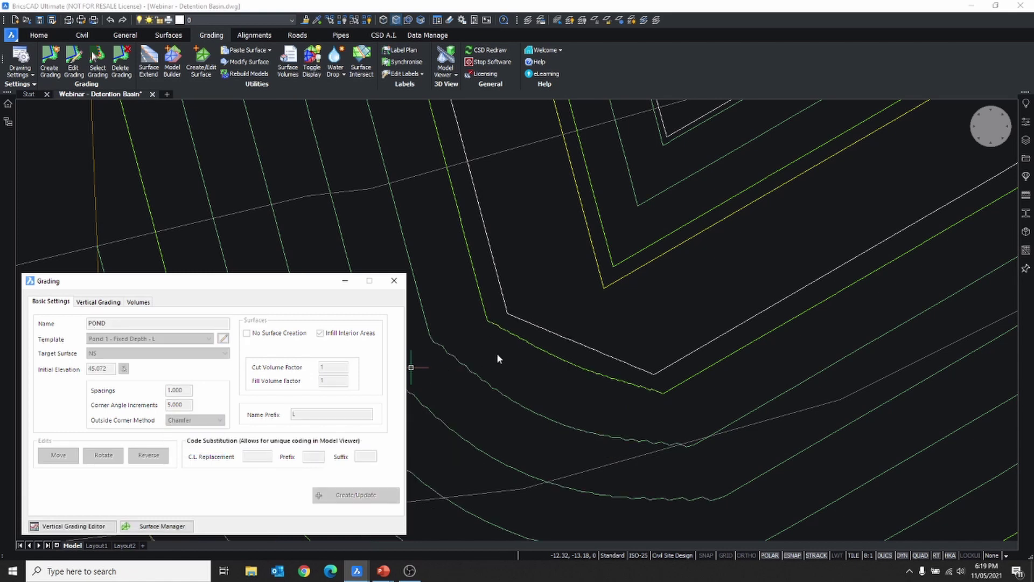
pyautogui.click(215, 421)
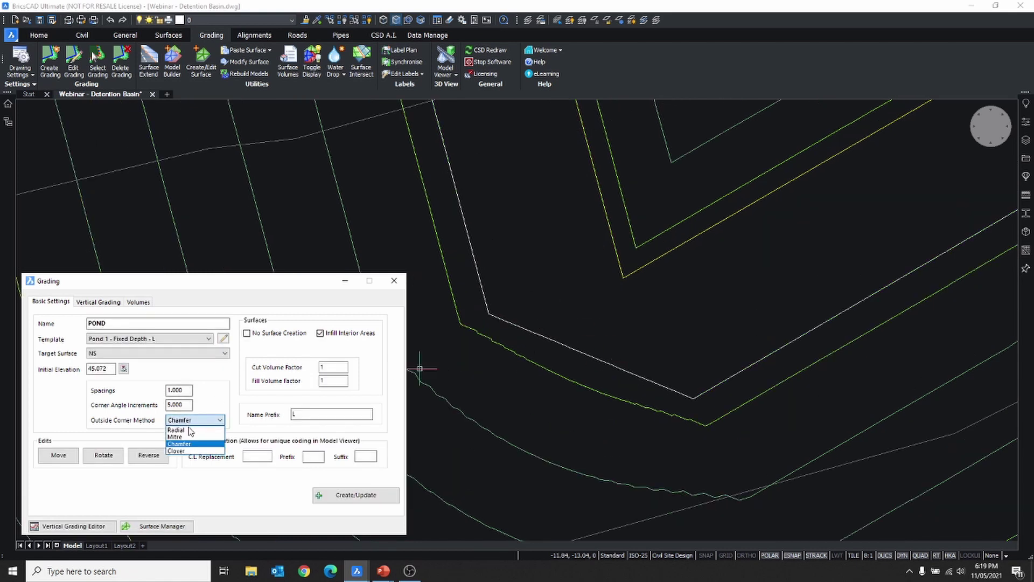
pyautogui.click(183, 436)
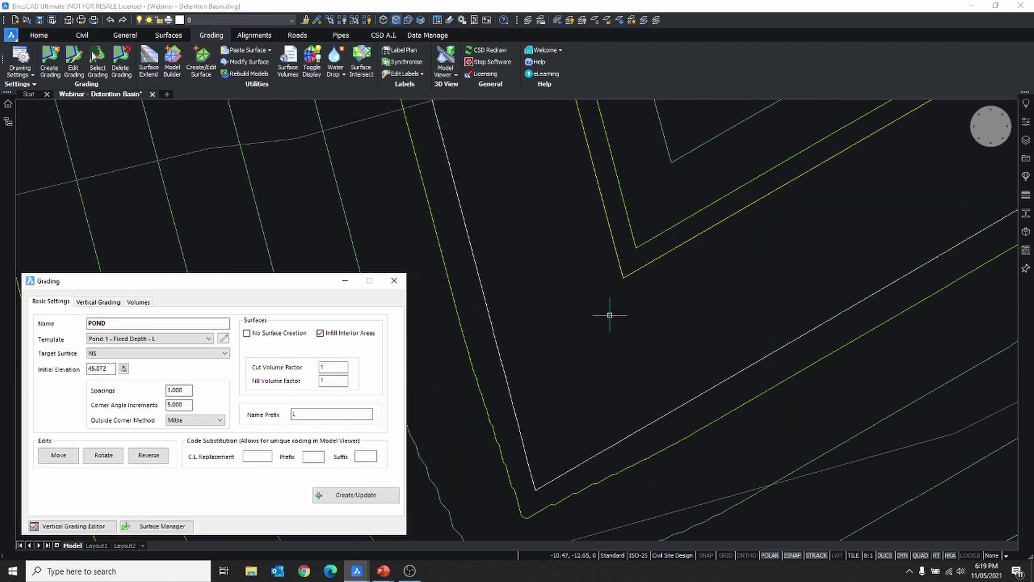
# Set the POND grading's outside corner method back to Radial
pyautogui.click(215, 421)
pyautogui.click(183, 428)
pyautogui.scroll(-4, 573, 346)
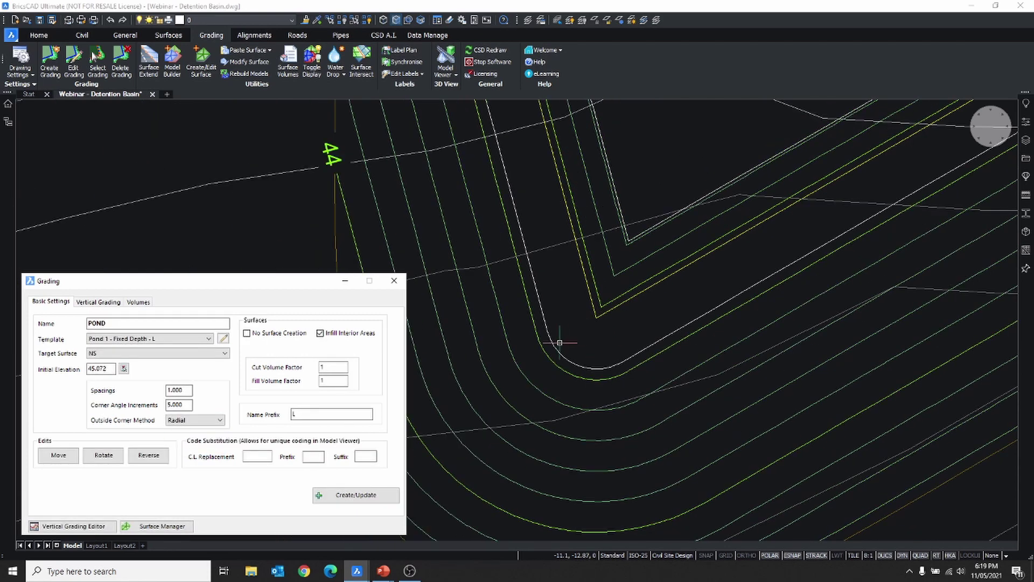
# Pull the pond outline's southernmost vertex back up the slope to shorten the basin, and clear the selection
pyautogui.scroll(-3, 614, 340)
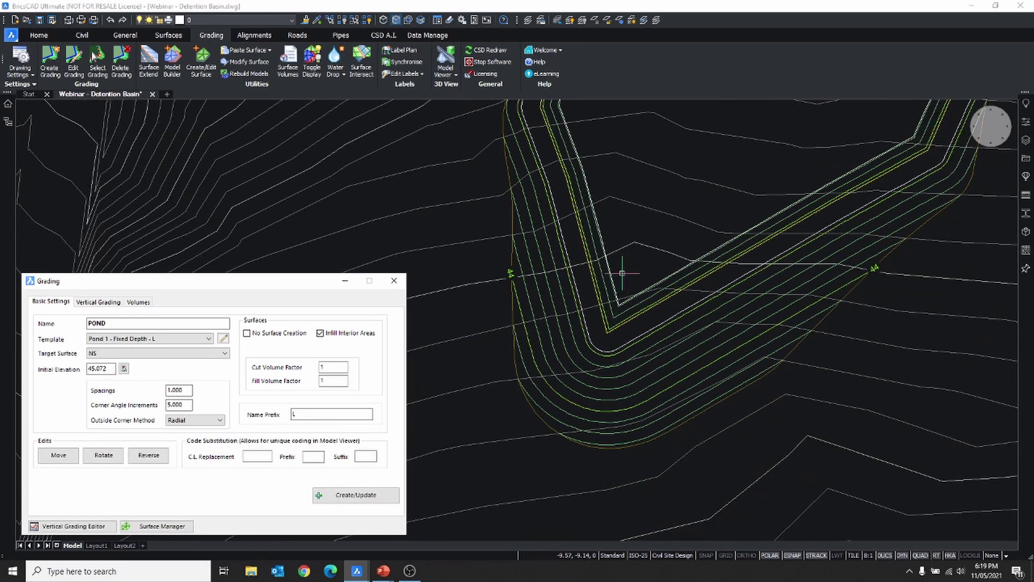
pyautogui.click(599, 232)
pyautogui.click(607, 331)
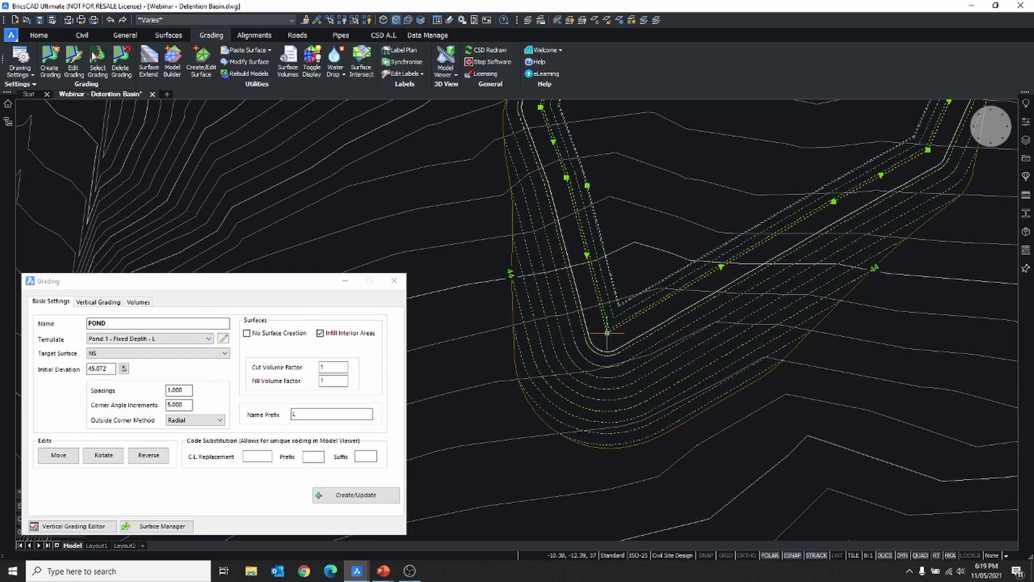
pyautogui.click(647, 228)
pyautogui.moveTo(673, 172); pyautogui.dragTo(585, 309, button='middle')
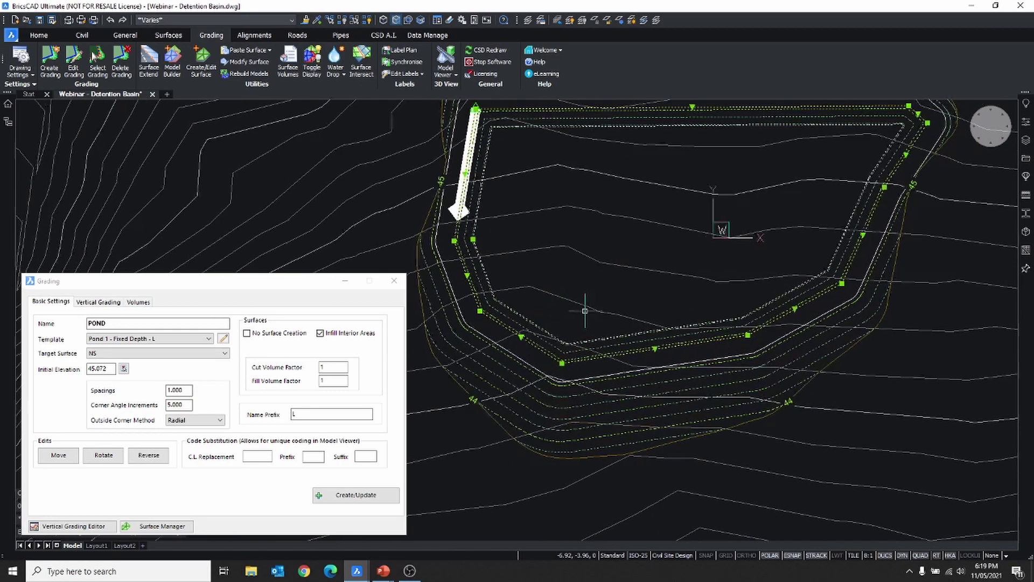
pyautogui.scroll(-2, 622, 306)
pyautogui.moveTo(596, 262)
pyautogui.mouseDown(button='middle')
pyautogui.moveTo(642, 324)
pyautogui.moveTo(658, 326)
pyautogui.mouseUp(button='middle')
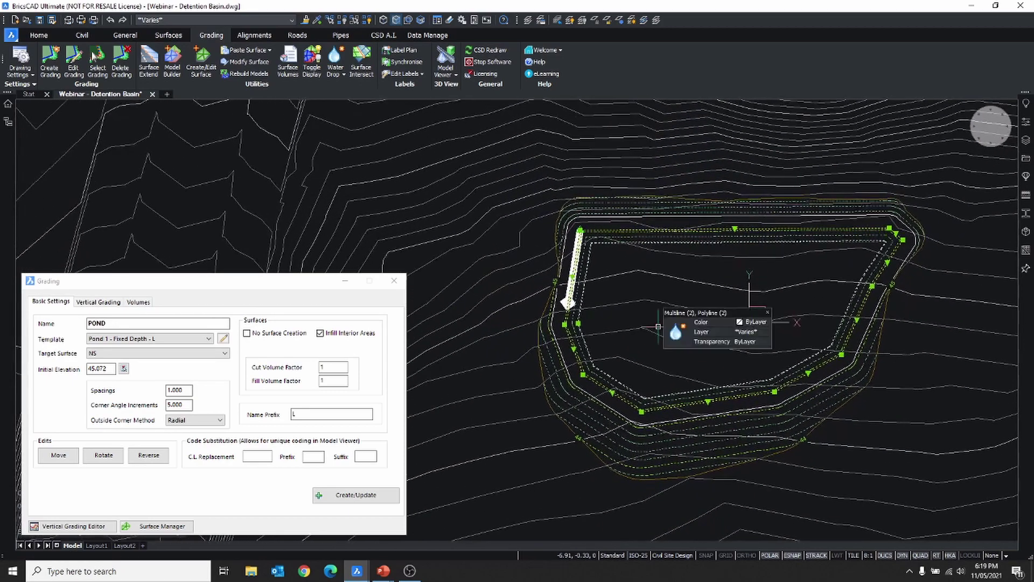
pyautogui.press('Escape')
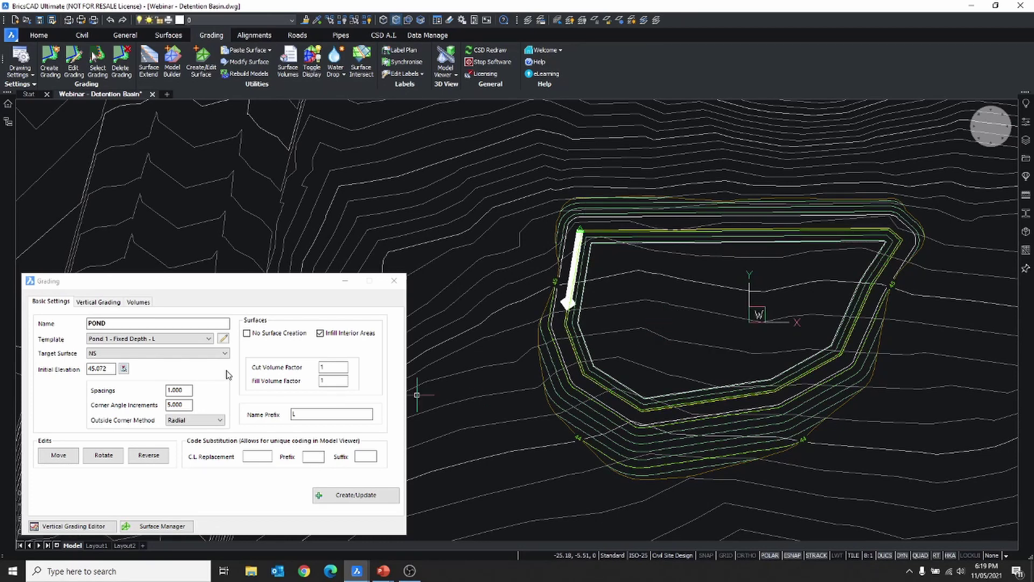
# Examine the levels, elevation changes and grades in the POND grading's vertical grading table
pyautogui.click(100, 302)
pyautogui.click(129, 339)
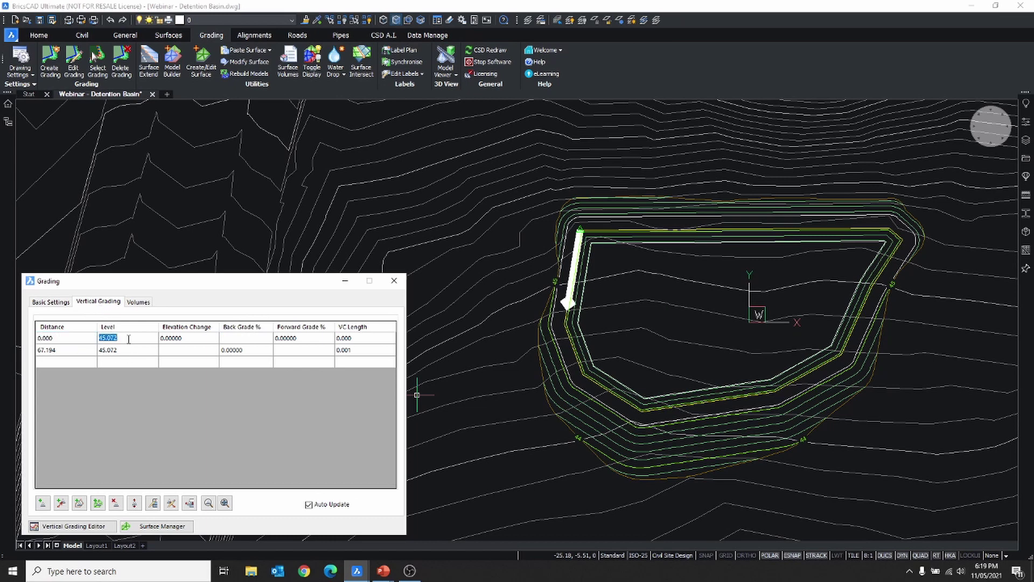
pyautogui.click(199, 342)
pyautogui.click(239, 351)
pyautogui.click(178, 337)
pyautogui.click(132, 339)
# Open the POND grading's vertical profile editor and shrink its window, placing it above the Grading dialog beside the pond
pyautogui.click(51, 304)
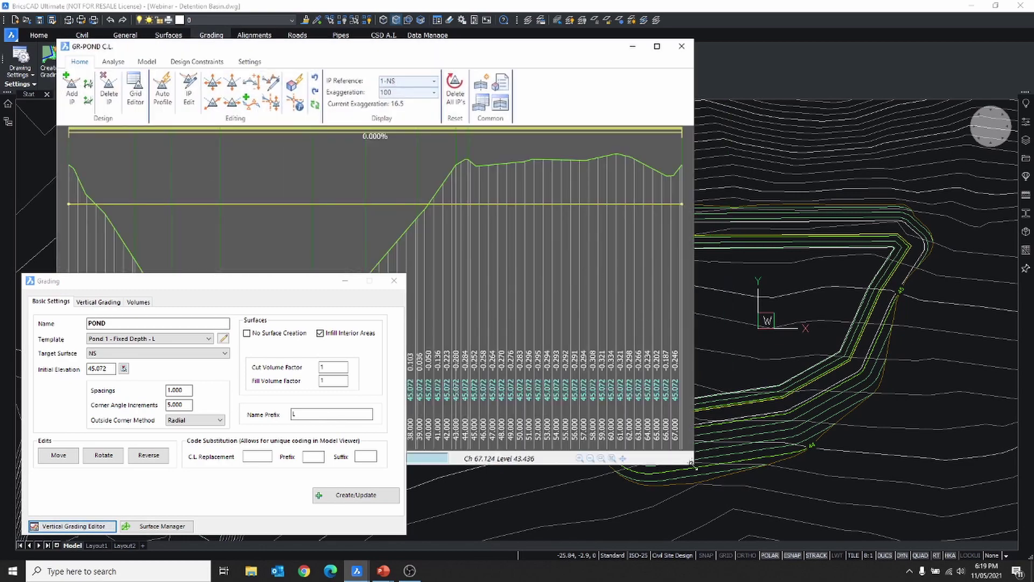
pyautogui.moveTo(691, 464); pyautogui.dragTo(547, 380)
pyautogui.moveTo(278, 290); pyautogui.dragTo(276, 310)
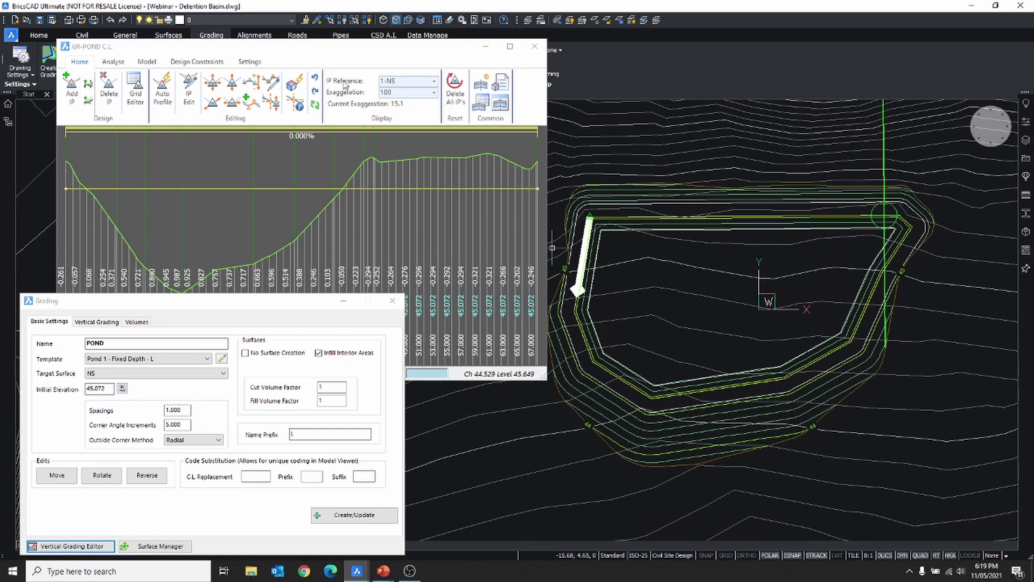
pyautogui.click(333, 57)
pyautogui.moveTo(291, 52)
pyautogui.mouseDown()
pyautogui.moveTo(261, 30)
pyautogui.moveTo(279, 43)
pyautogui.mouseUp()
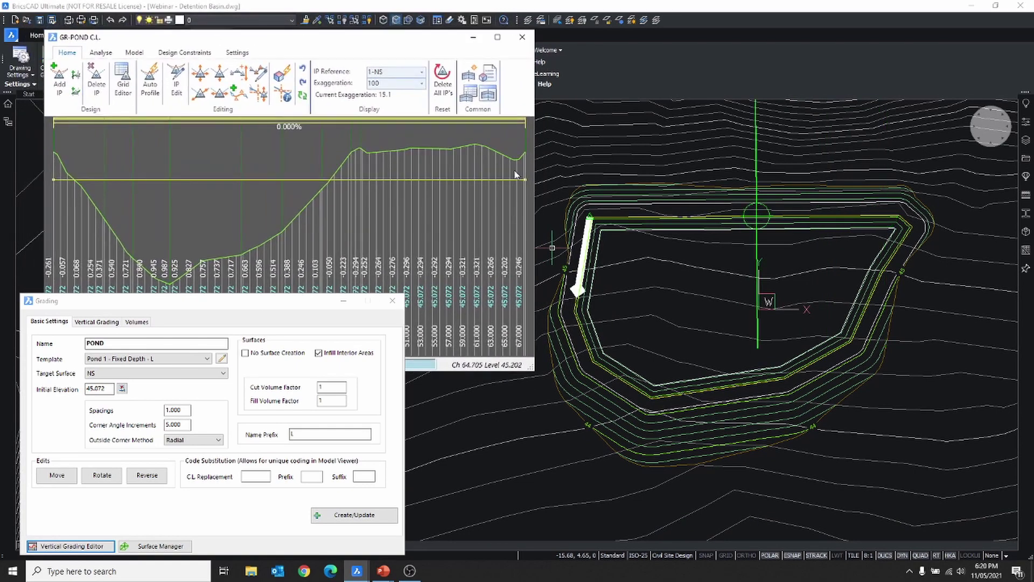
# Enlarge the drawing area with the clean screen, and shrink and rearrange the profile editor and Grading dialog beside the pond
pyautogui.moveTo(628, 236)
pyautogui.mouseDown(button='middle')
pyautogui.moveTo(663, 277)
pyautogui.moveTo(674, 276)
pyautogui.moveTo(661, 283)
pyautogui.mouseUp(button='middle')
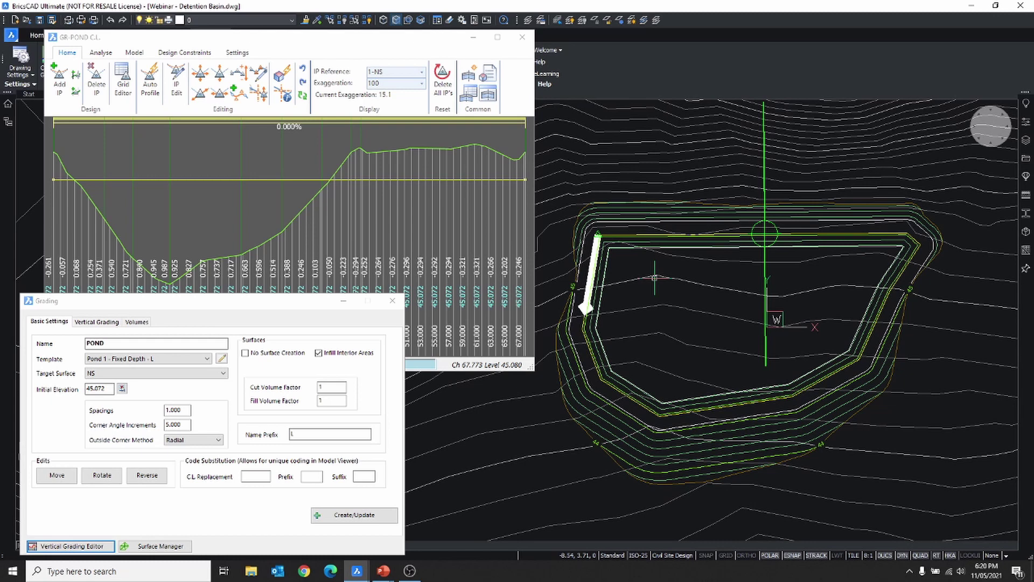
pyautogui.hotkey('ctrl', '0')
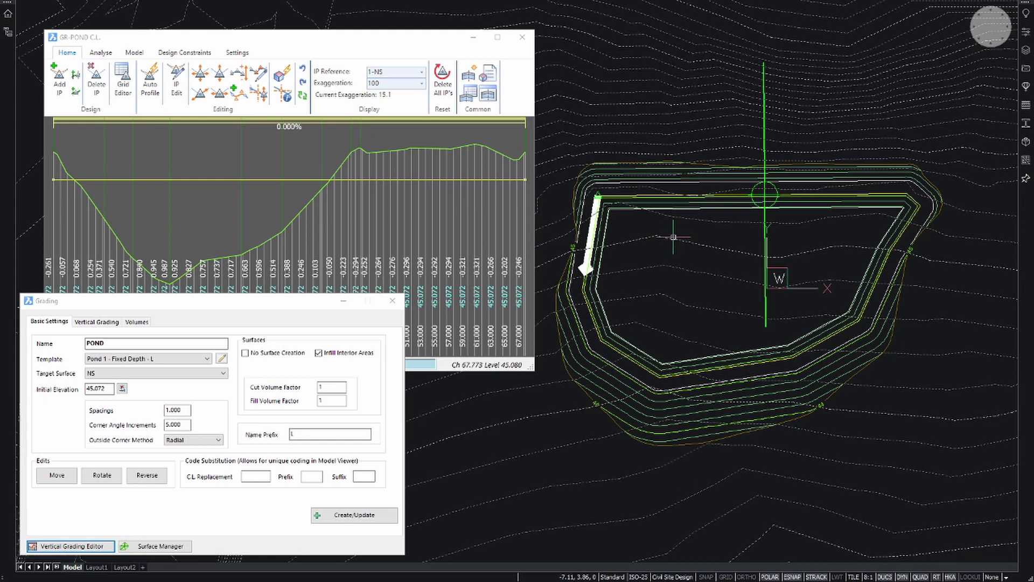
pyautogui.moveTo(674, 237)
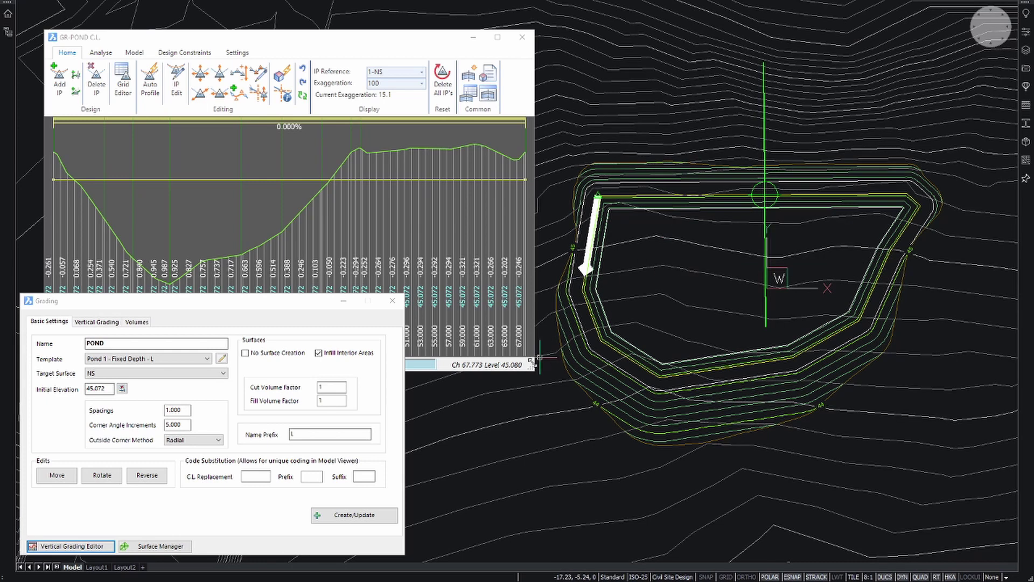
pyautogui.moveTo(531, 365); pyautogui.dragTo(493, 354)
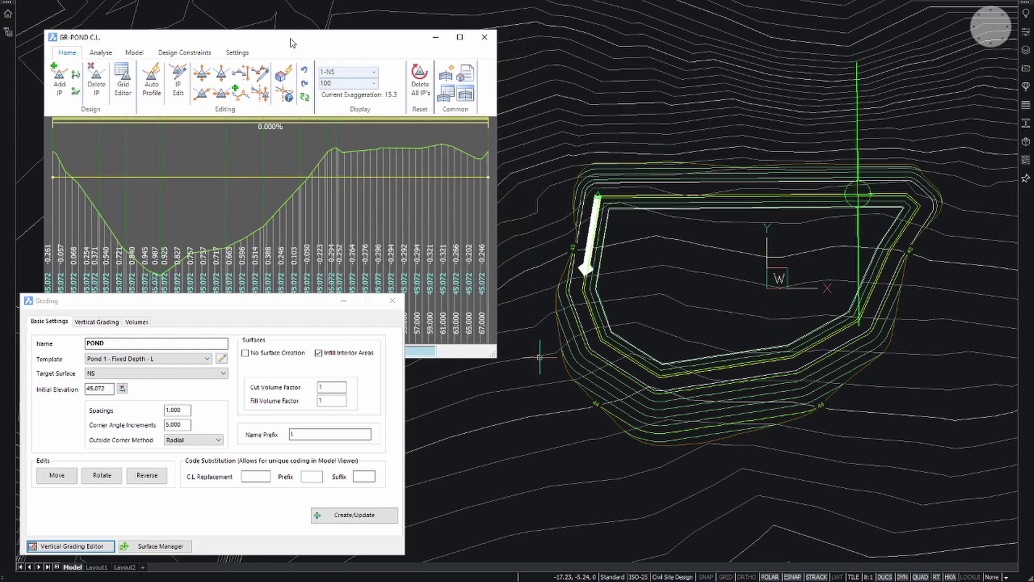
pyautogui.moveTo(290, 43); pyautogui.dragTo(273, 16)
pyautogui.moveTo(260, 301); pyautogui.dragTo(271, 317)
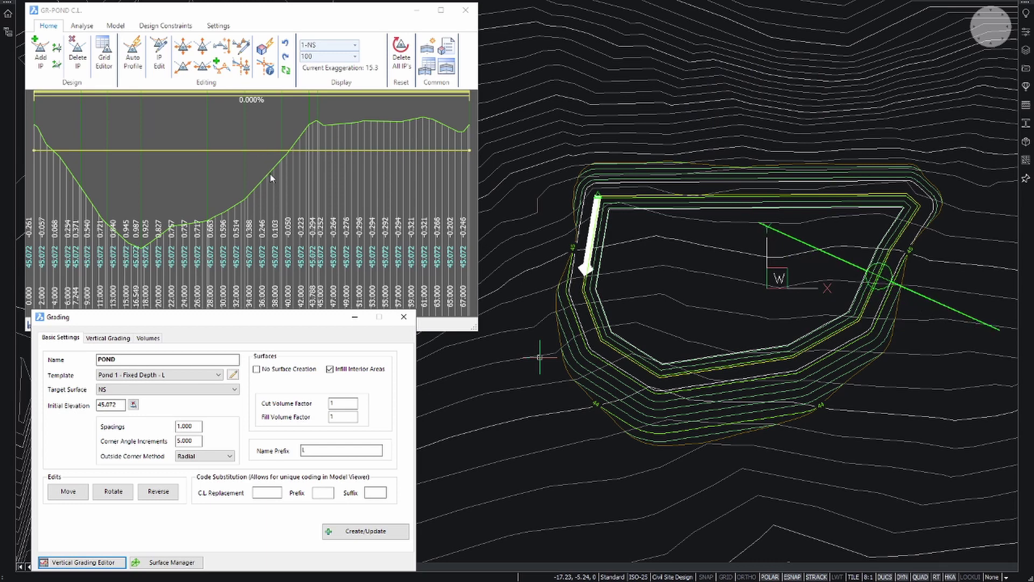
# Raise the entire POND profile at constant grade to a level of about 45.339, using its end point
pyautogui.click(328, 15)
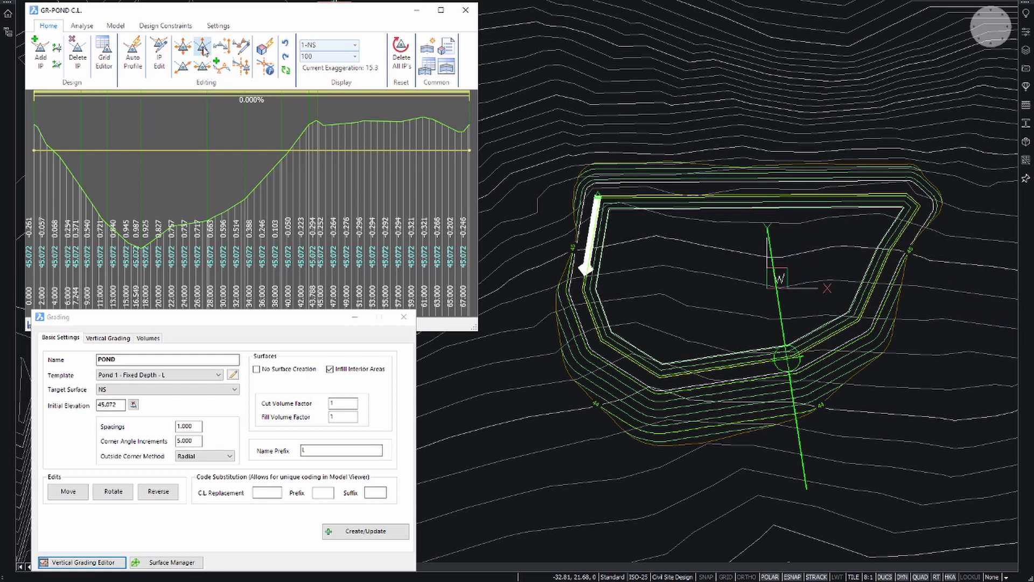
pyautogui.moveTo(468, 150); pyautogui.dragTo(469, 126)
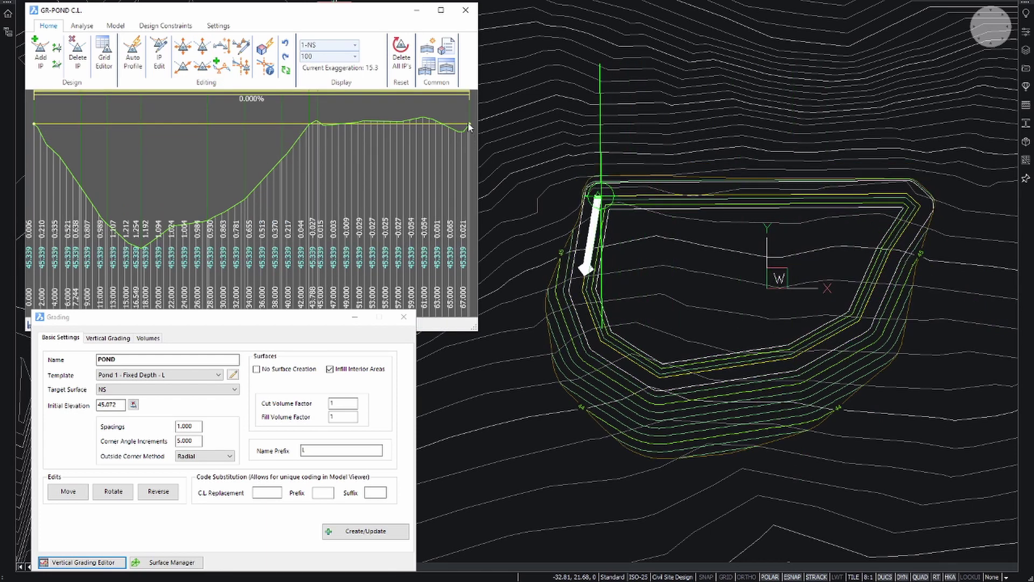
pyautogui.scroll(3, 695, 210)
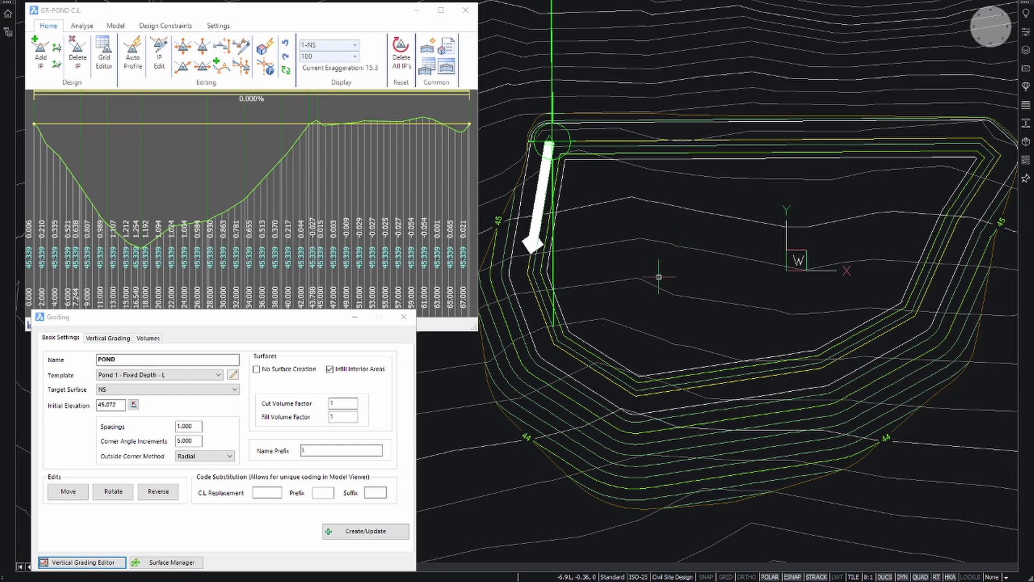
# Trace three 3D polyline water drops on surface GR-POND, starting from points spread across the basin floor
pyautogui.moveTo(660, 277); pyautogui.dragTo(667, 270, button='middle')
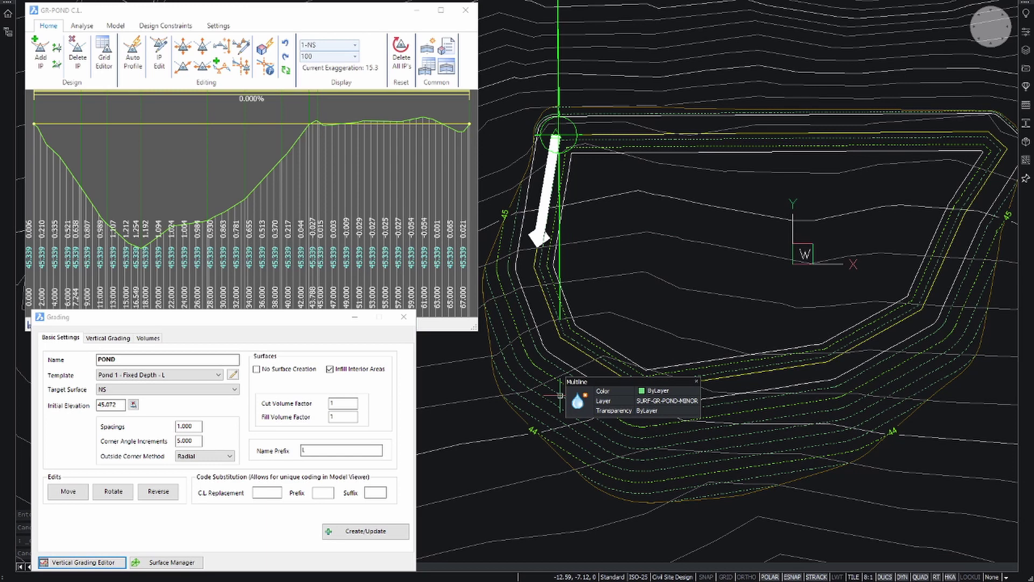
pyautogui.click(579, 403)
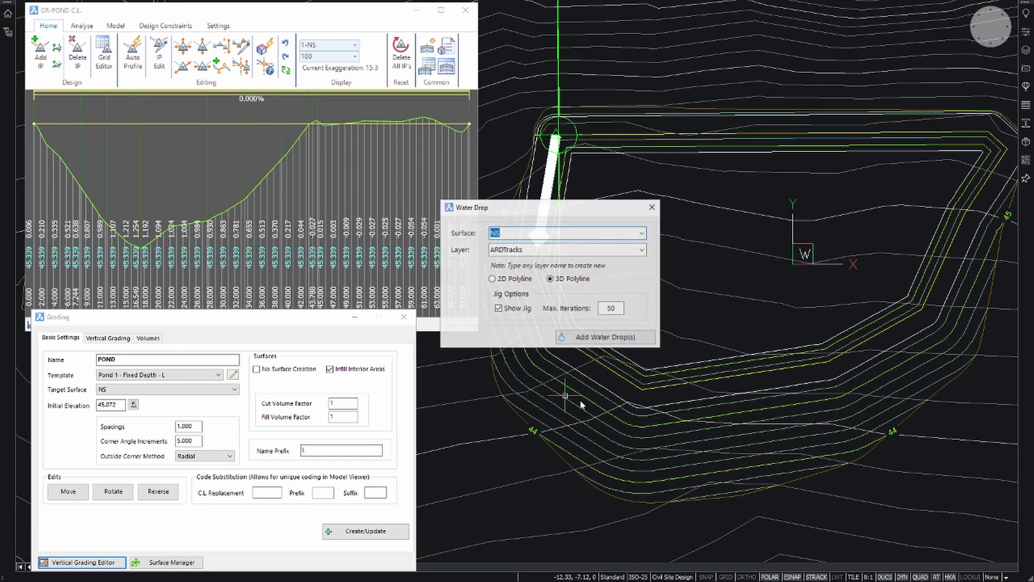
pyautogui.click(643, 233)
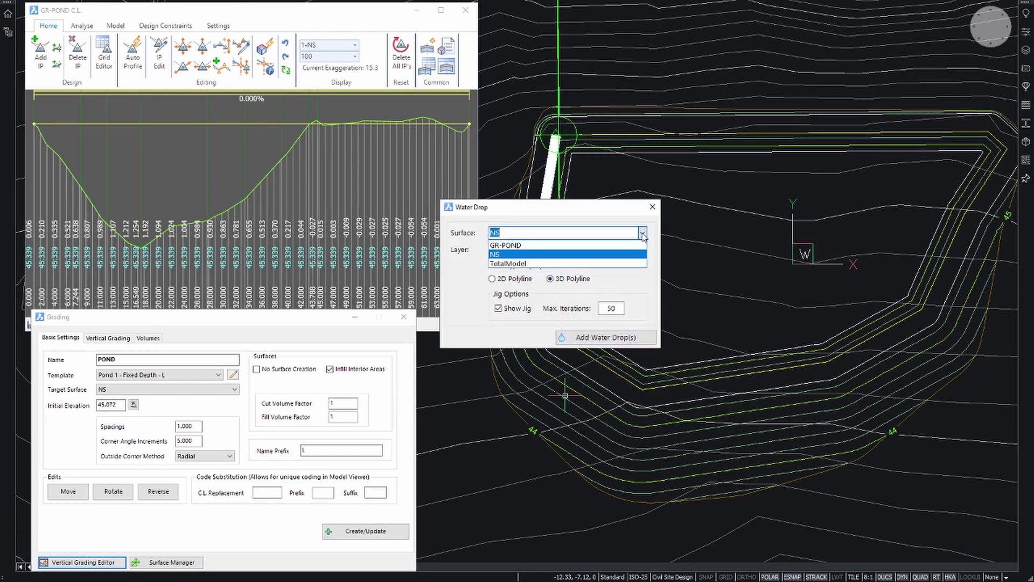
pyautogui.click(616, 247)
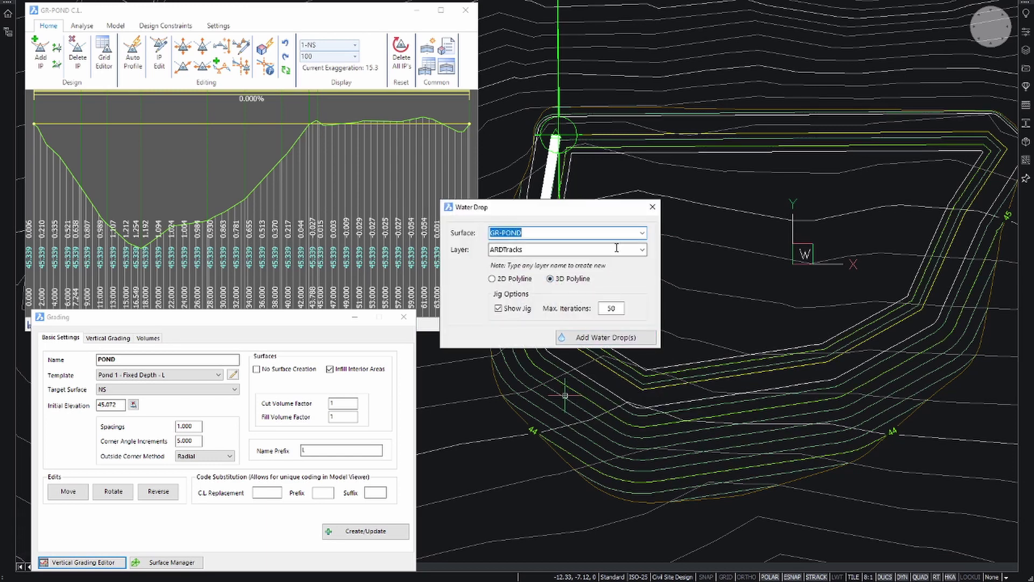
pyautogui.click(600, 353)
pyautogui.click(662, 257)
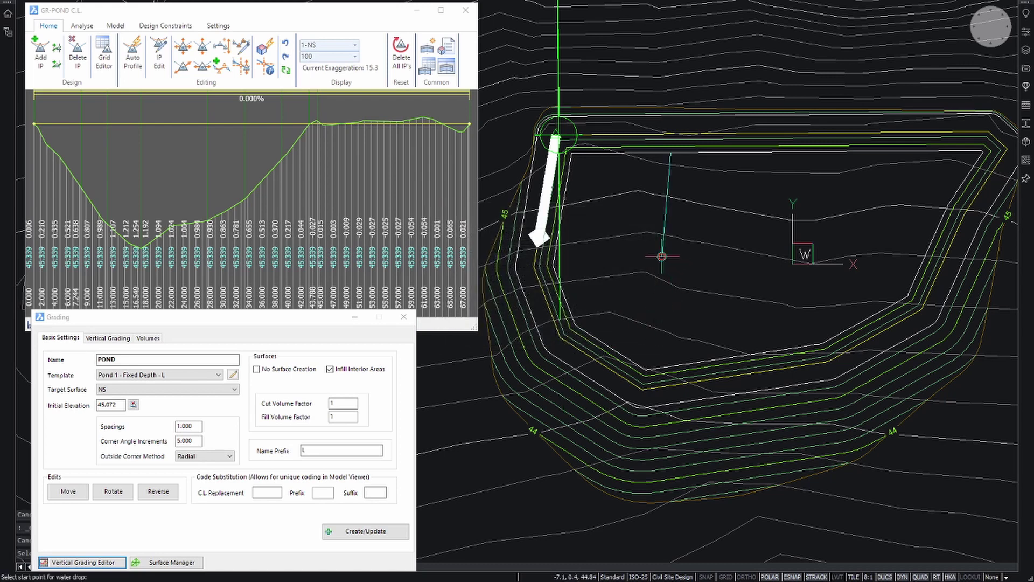
pyautogui.click(753, 256)
pyautogui.click(866, 239)
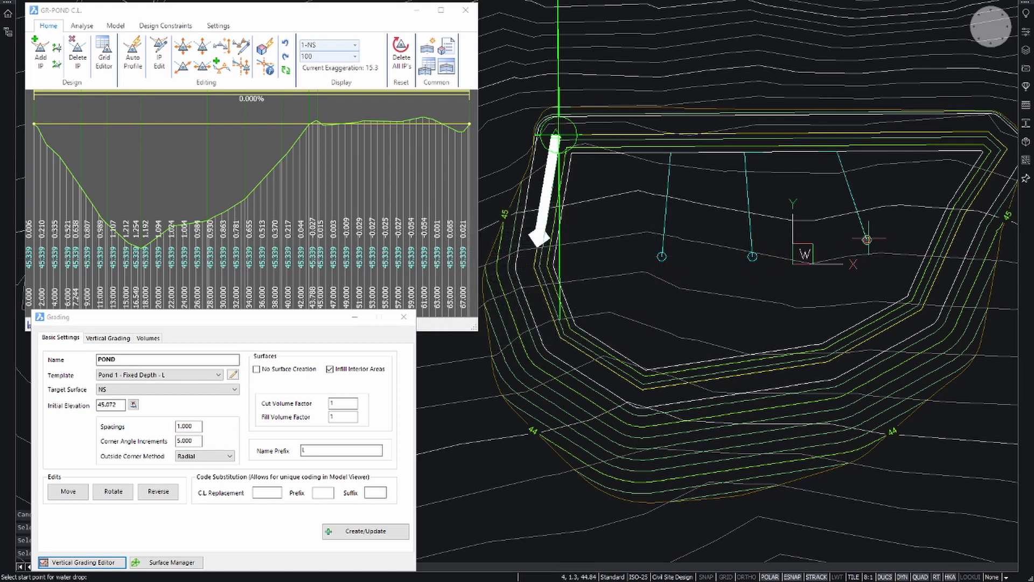
pyautogui.press('Escape')
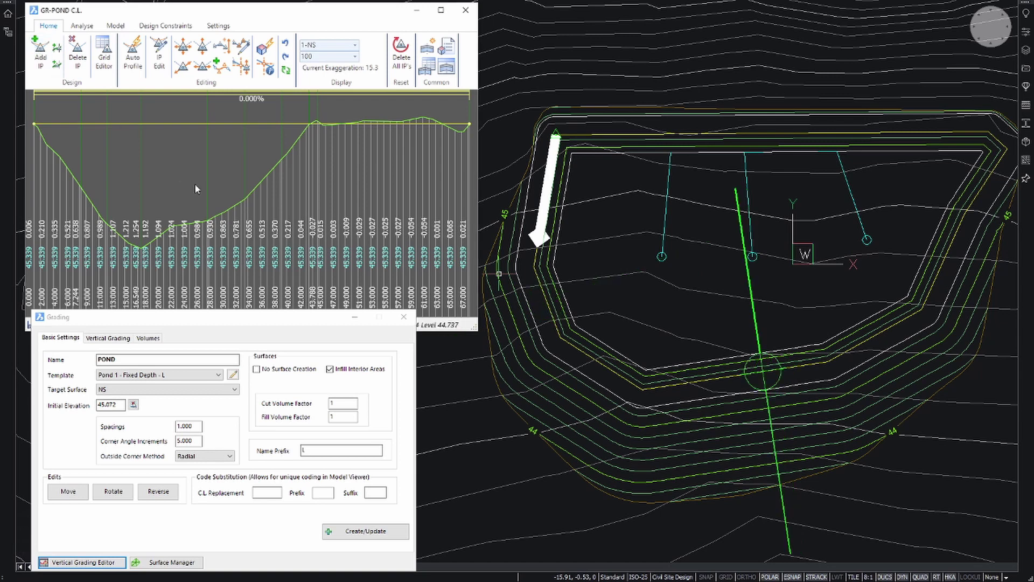
# Add an IP to the POND profile at about chainage 21.922 and level 44.526, with grades set from the IP level
pyautogui.click(176, 205)
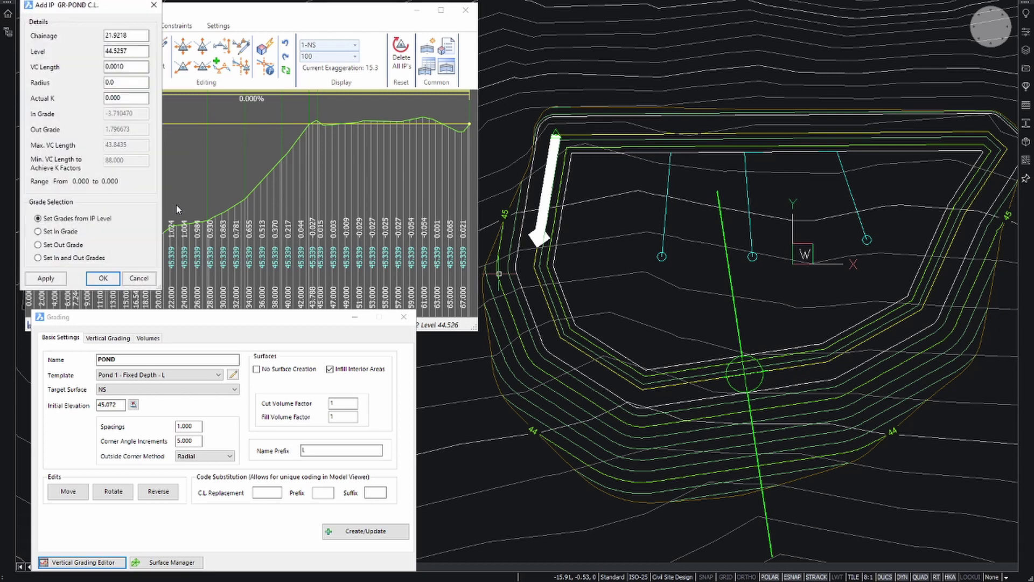
pyautogui.click(103, 278)
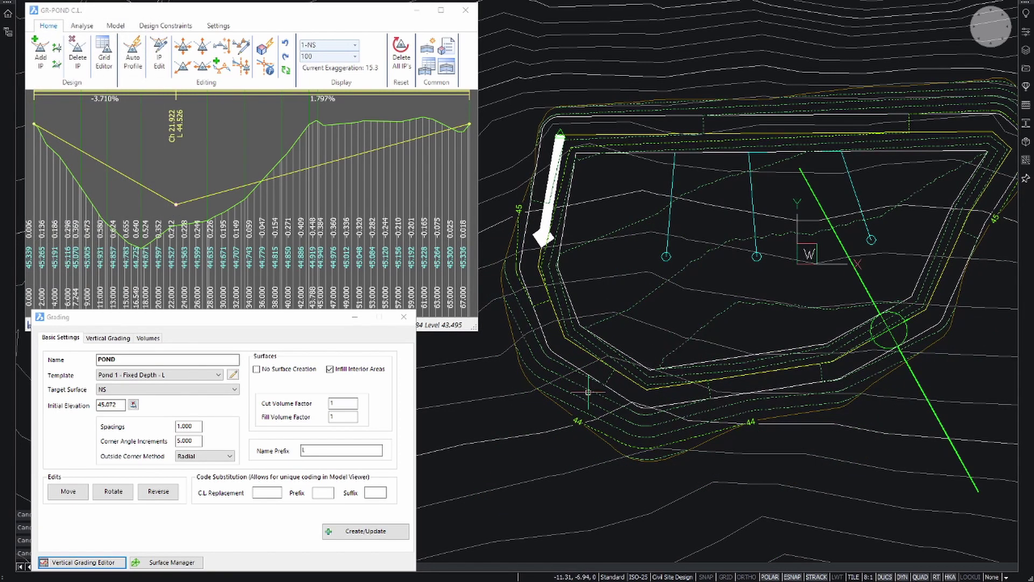
# Update the water drops on surface GR-POND for the regraded floor, and inspect the middle and western traces
pyautogui.moveTo(611, 396)
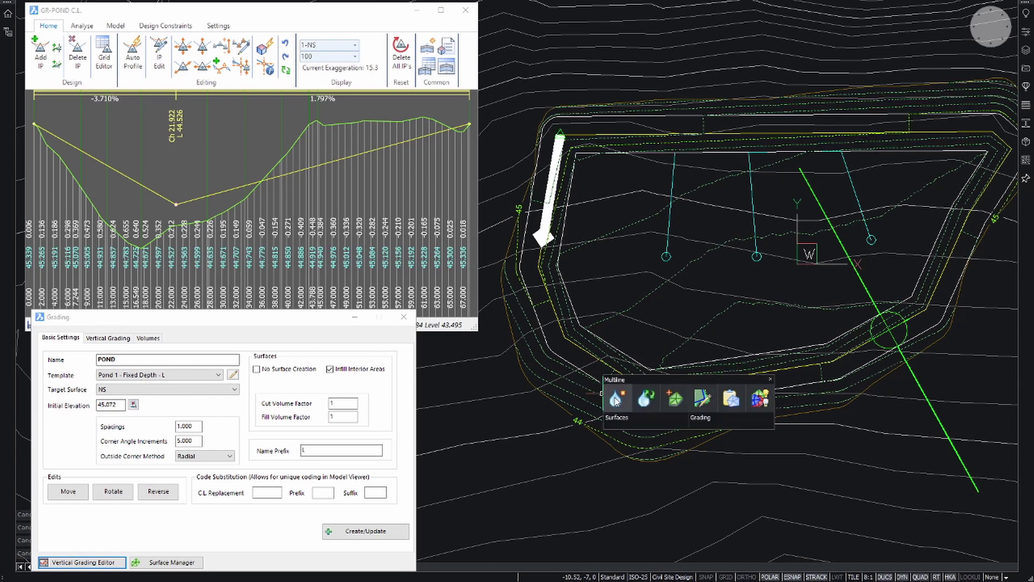
pyautogui.click(647, 399)
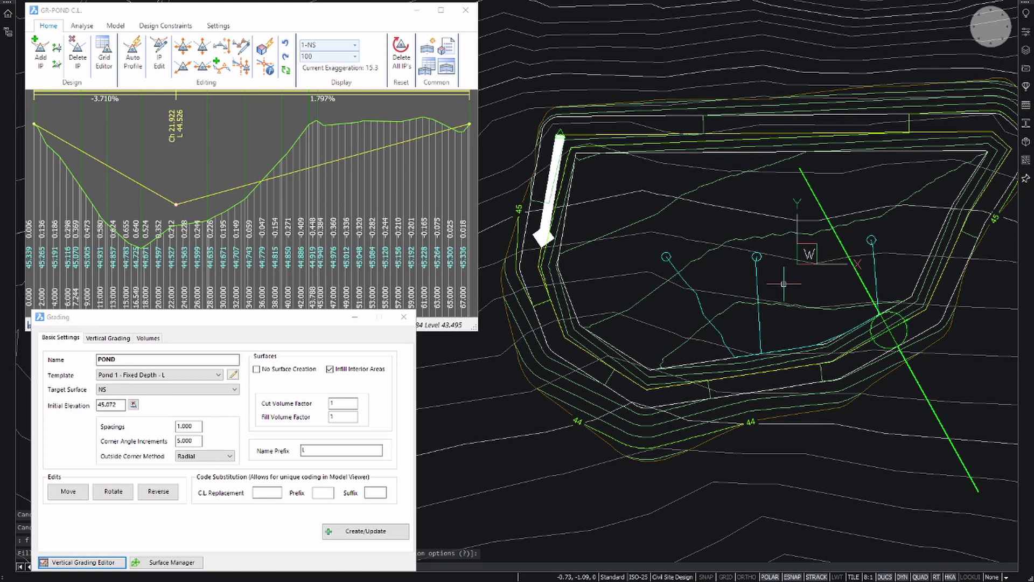
pyautogui.moveTo(784, 283); pyautogui.dragTo(758, 290, button='middle')
pyautogui.press('Escape')
pyautogui.press('Escape')
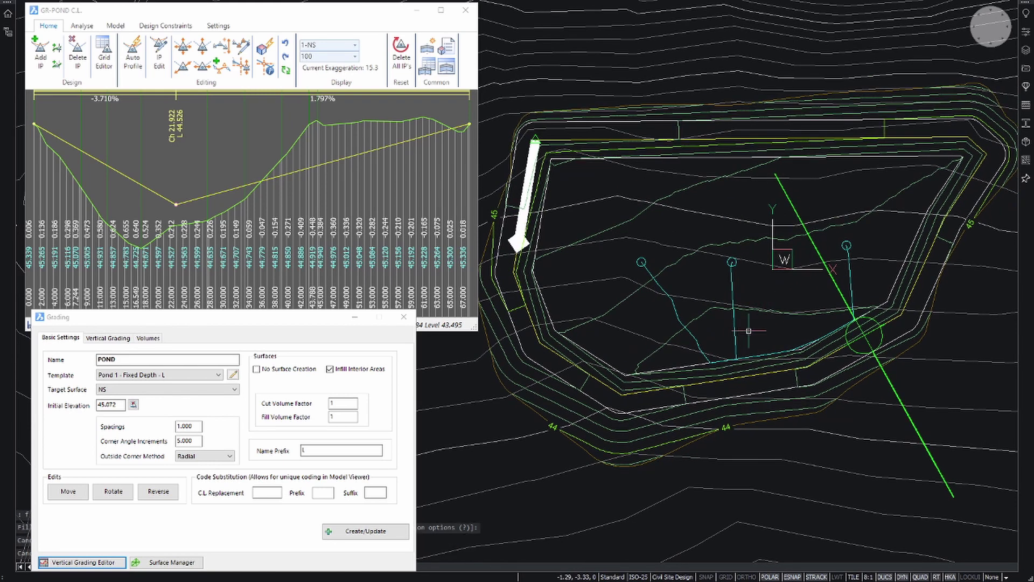
pyautogui.click(743, 334)
pyautogui.click(726, 337)
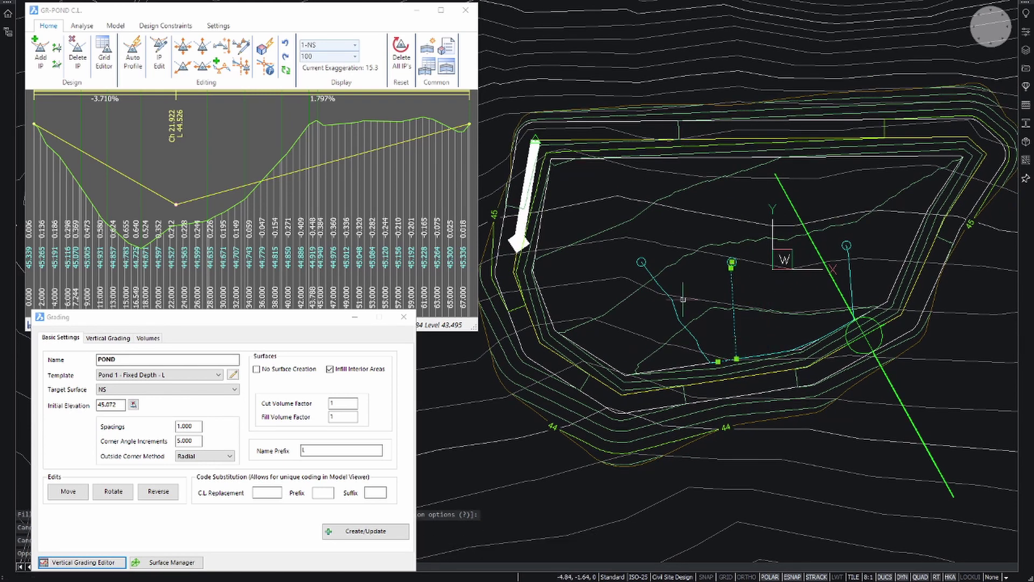
pyautogui.click(681, 295)
pyautogui.click(663, 304)
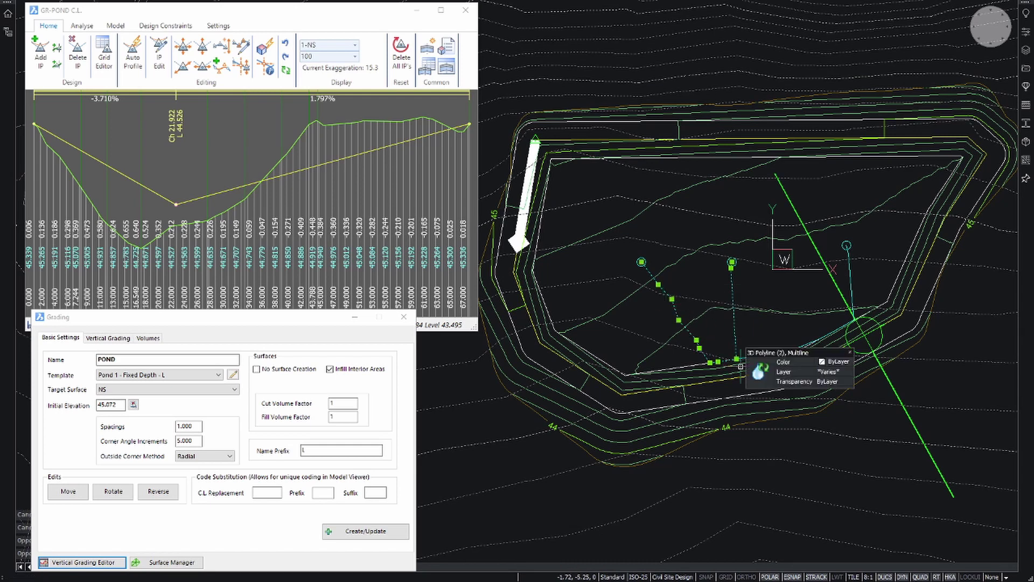
pyautogui.press('Escape')
pyautogui.press('Escape')
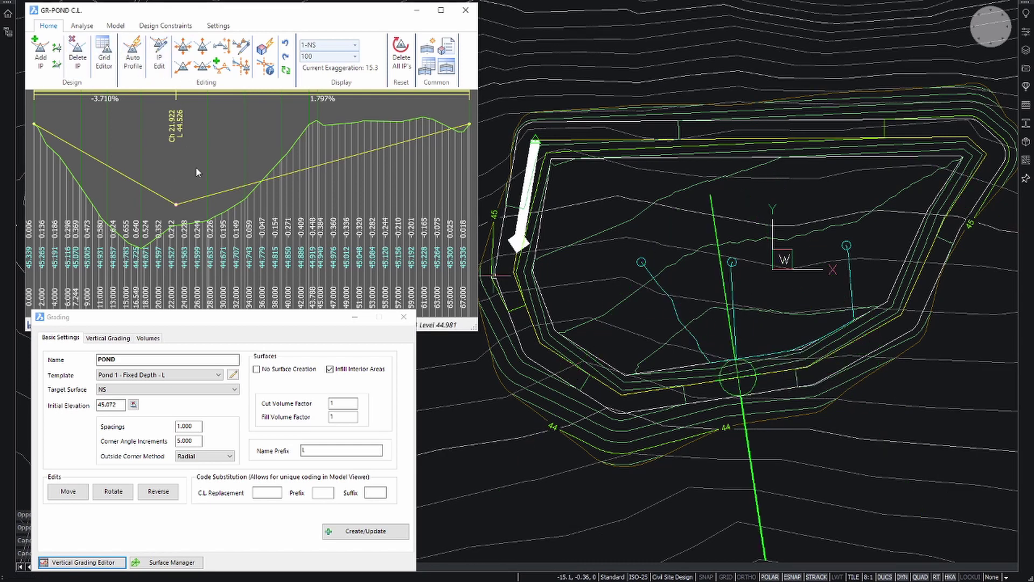
# Move the POND profile's IP to about chainage 46.602 and level 44.932, and update the water drops on the basin surface
pyautogui.moveTo(176, 205); pyautogui.dragTo(336, 164)
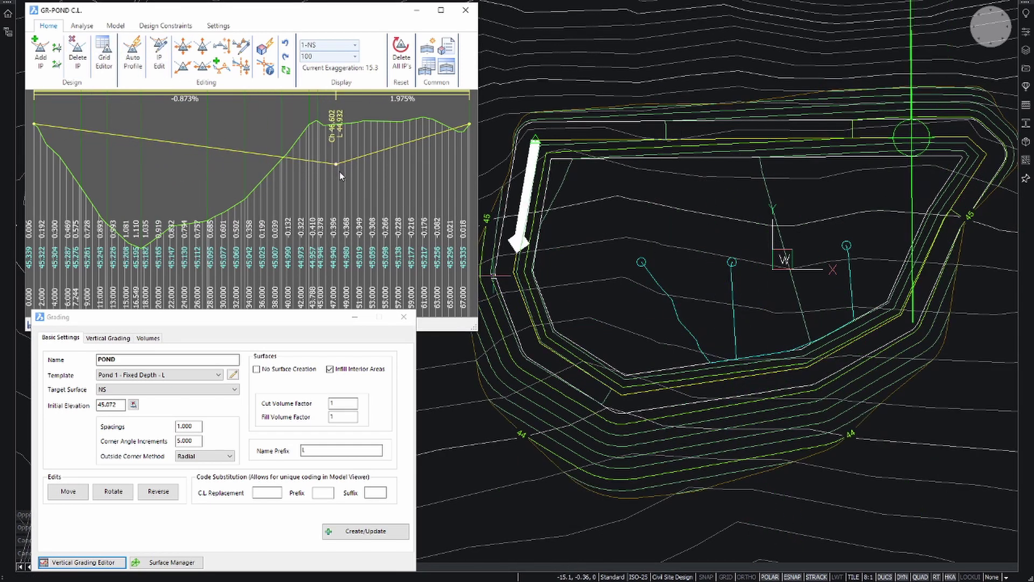
pyautogui.moveTo(588, 334); pyautogui.dragTo(592, 324, button='middle')
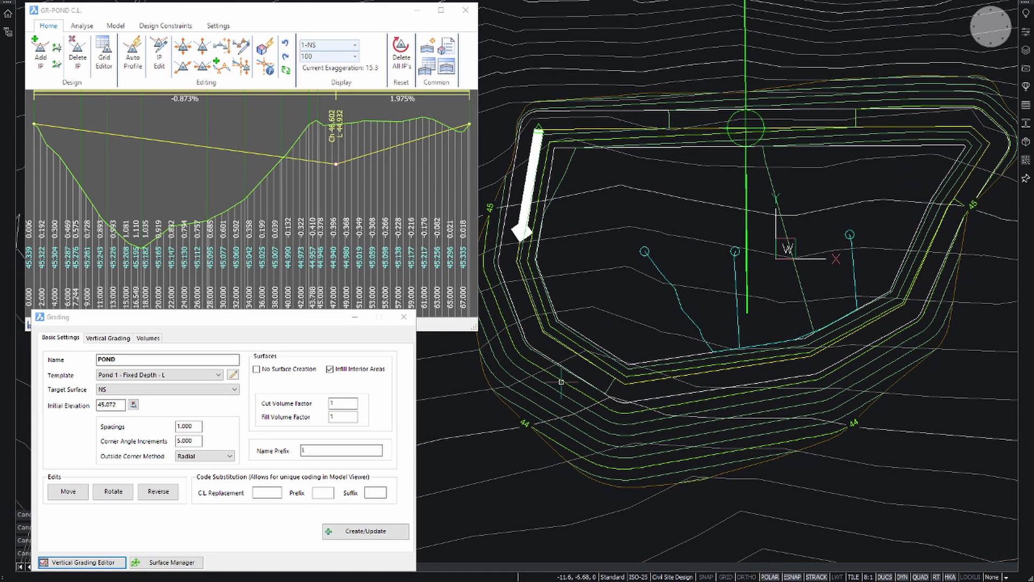
pyautogui.click(580, 389)
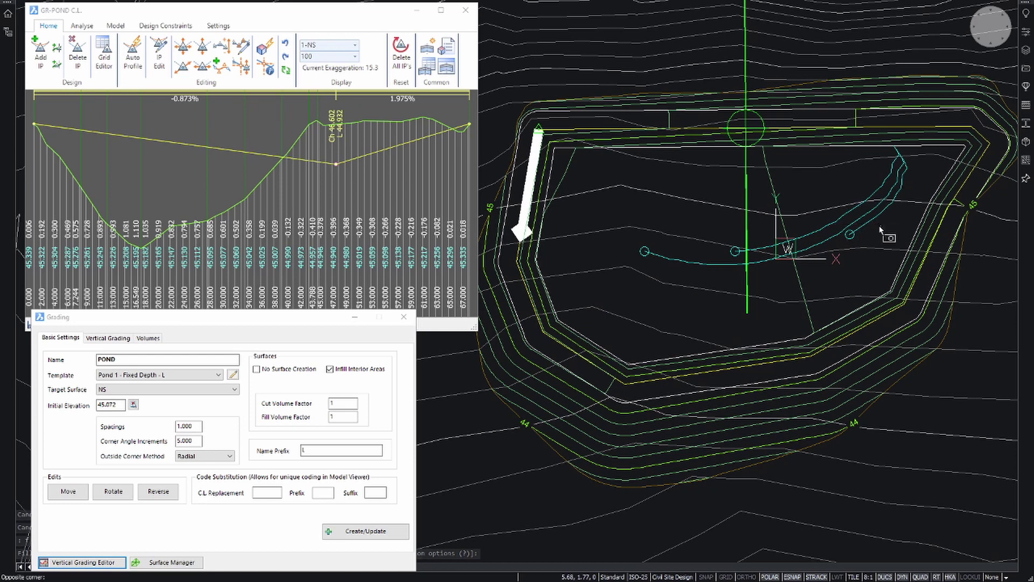
pyautogui.click(857, 225)
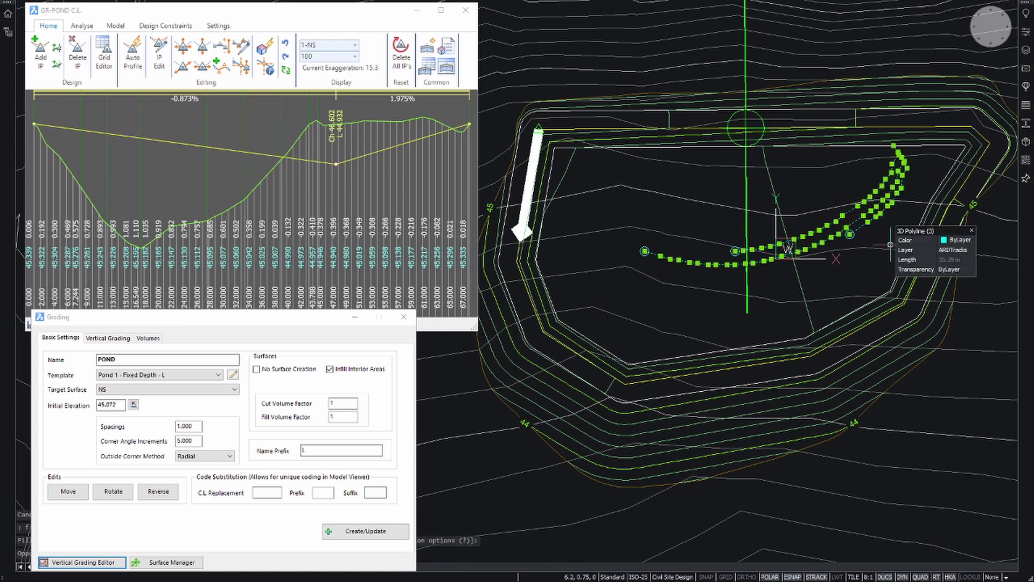
pyautogui.moveTo(820, 270); pyautogui.dragTo(815, 294, button='middle')
pyautogui.press('Escape')
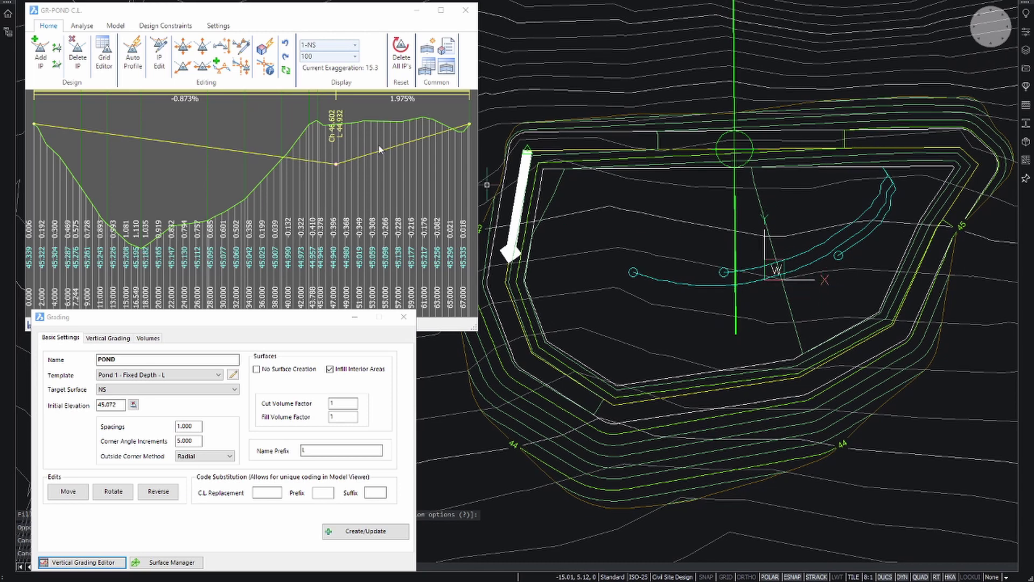
# Delete the intermediate IP from the POND profile and examine the batter line along the basin's upper edge
pyautogui.click(86, 53)
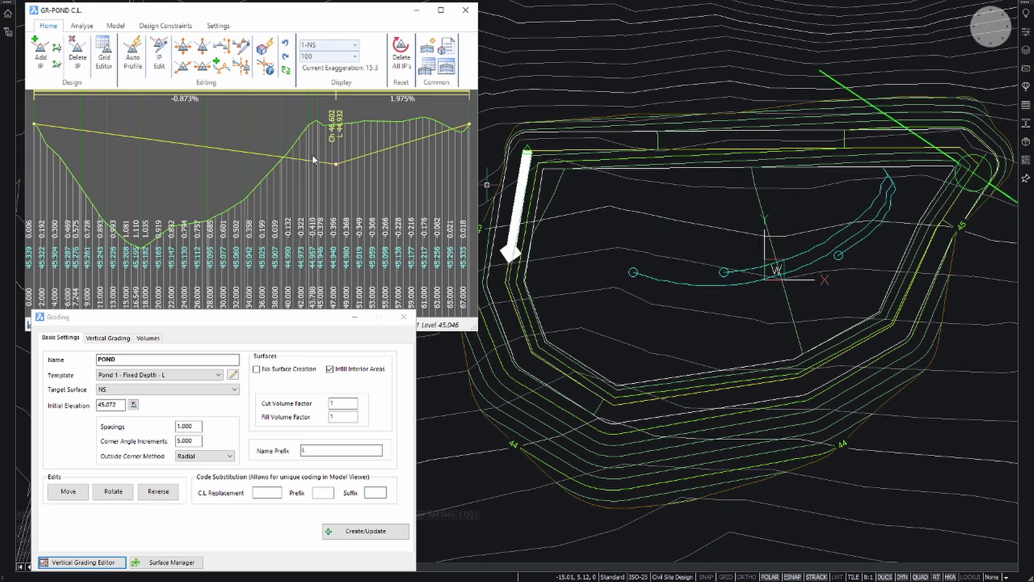
pyautogui.click(334, 163)
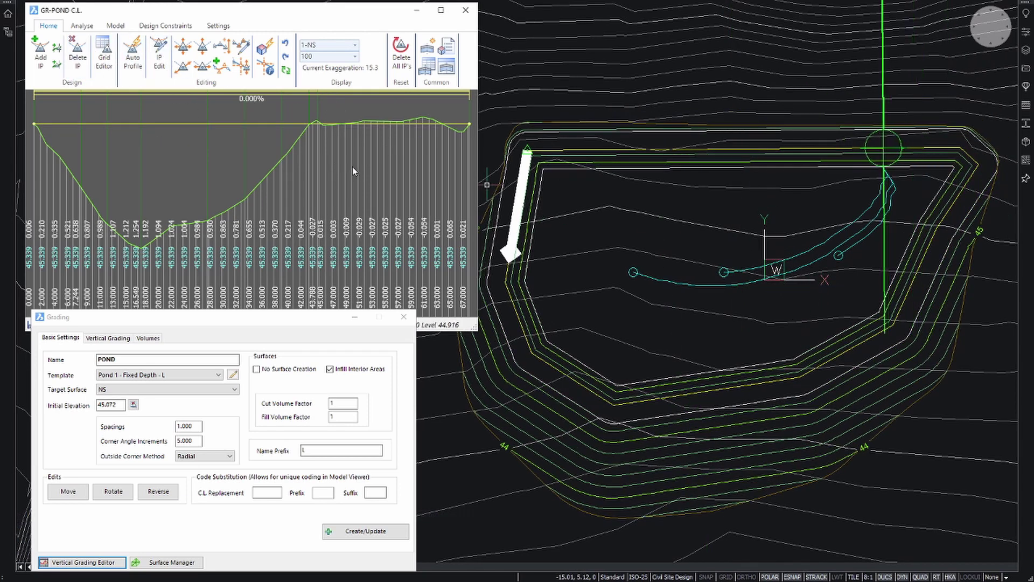
pyautogui.scroll(3, 536, 103)
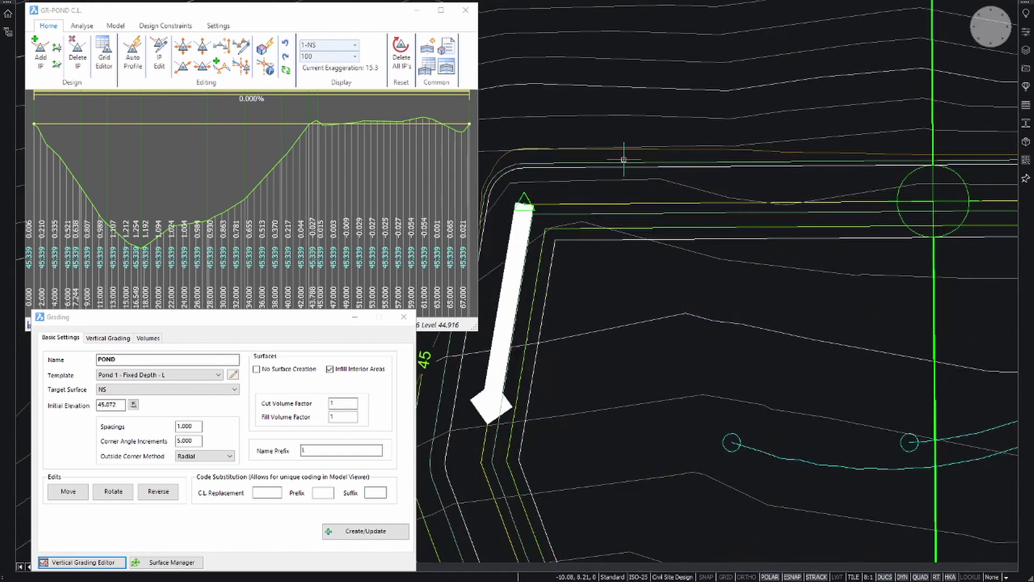
pyautogui.scroll(-2, 619, 157)
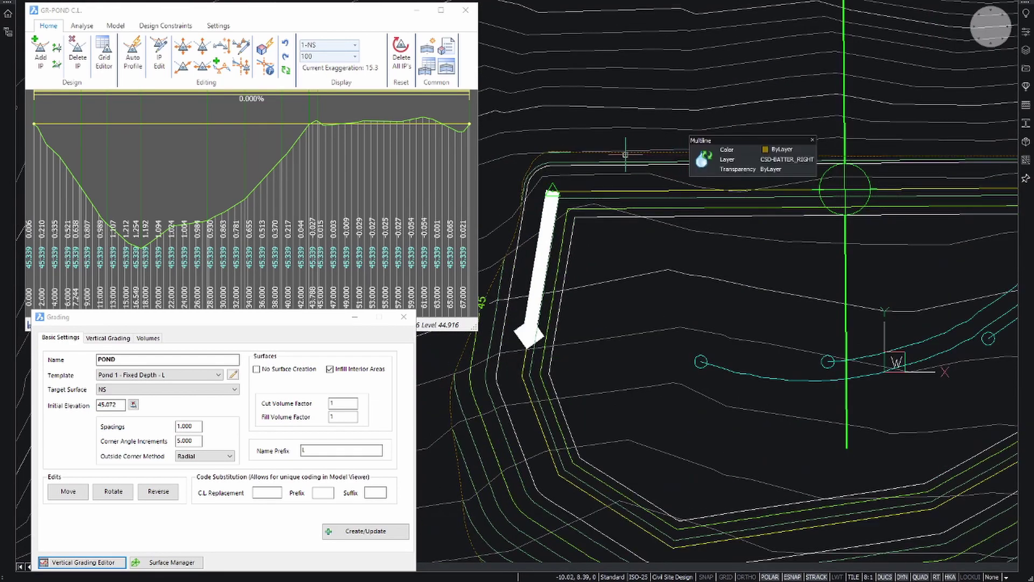
pyautogui.moveTo(622, 155); pyautogui.dragTo(586, 156, button='middle')
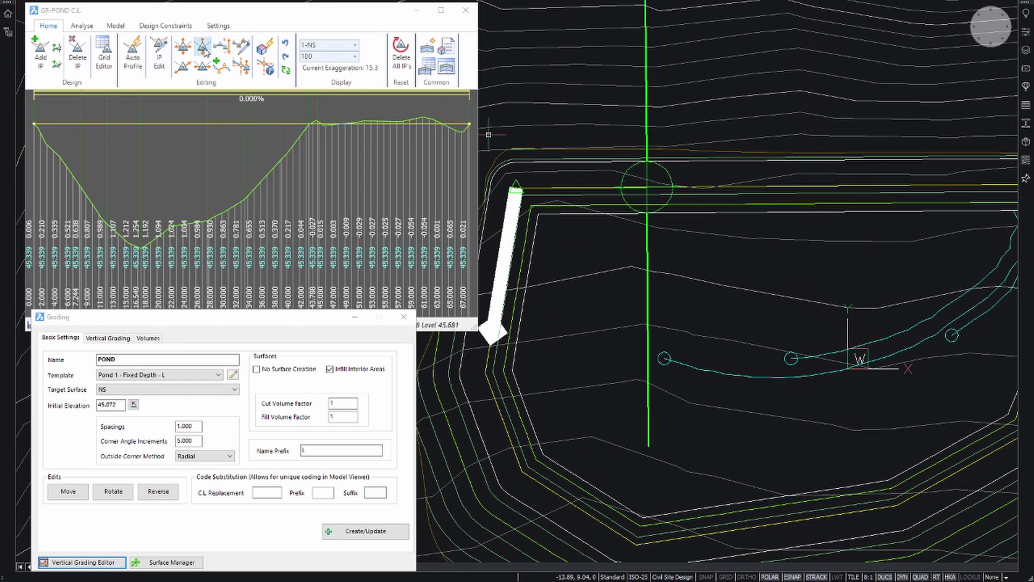
# Raise the whole POND profile at constant grade by its end point, and set its level at distance 0.000 to 45.4
pyautogui.moveTo(469, 125); pyautogui.dragTo(469, 122)
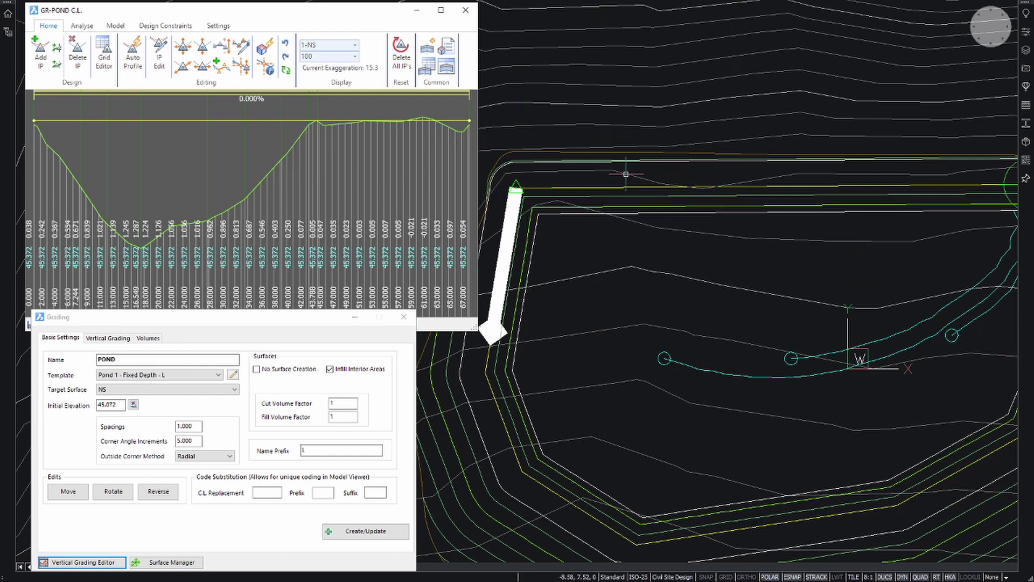
pyautogui.click(109, 339)
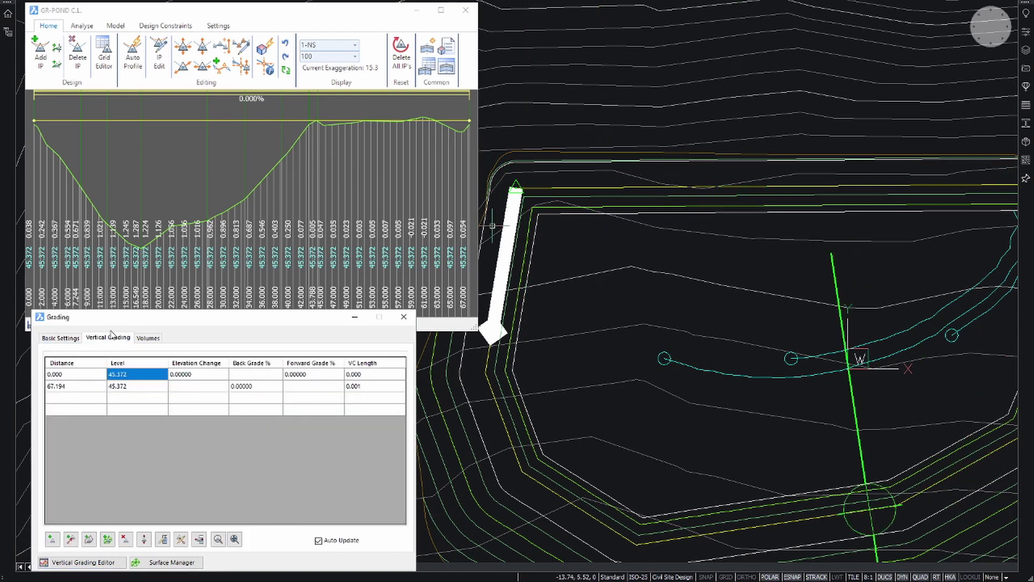
pyautogui.click(134, 378)
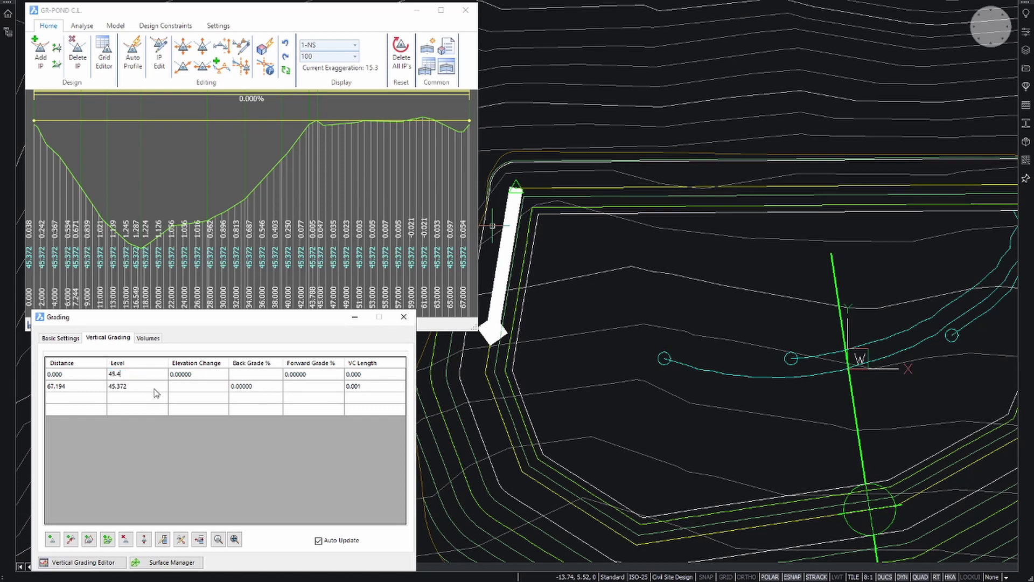
pyautogui.click(150, 387)
pyautogui.scroll(-4, 671, 291)
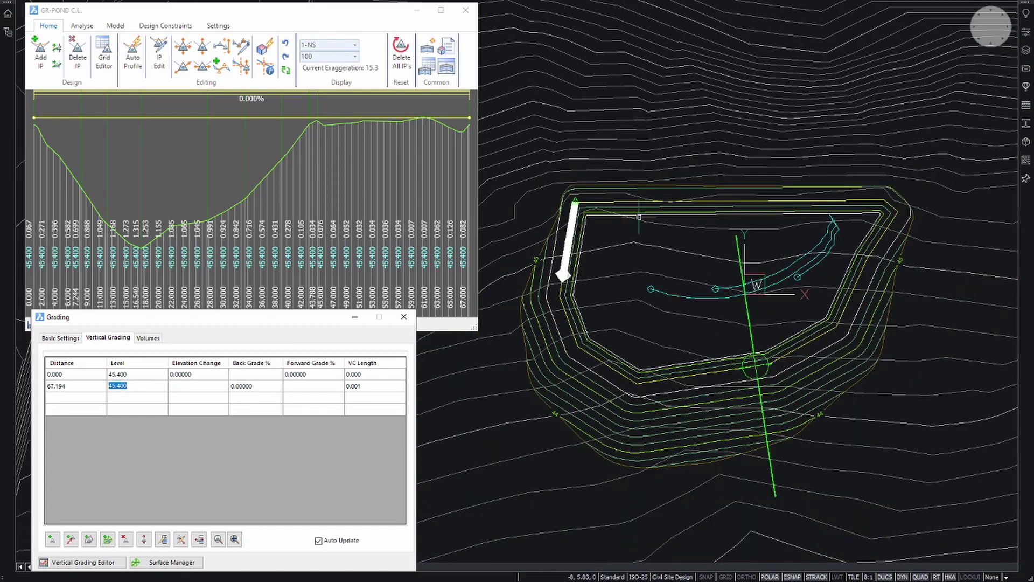
# Close the POND profile editor and the Grading dialog
pyautogui.click(465, 10)
pyautogui.click(408, 315)
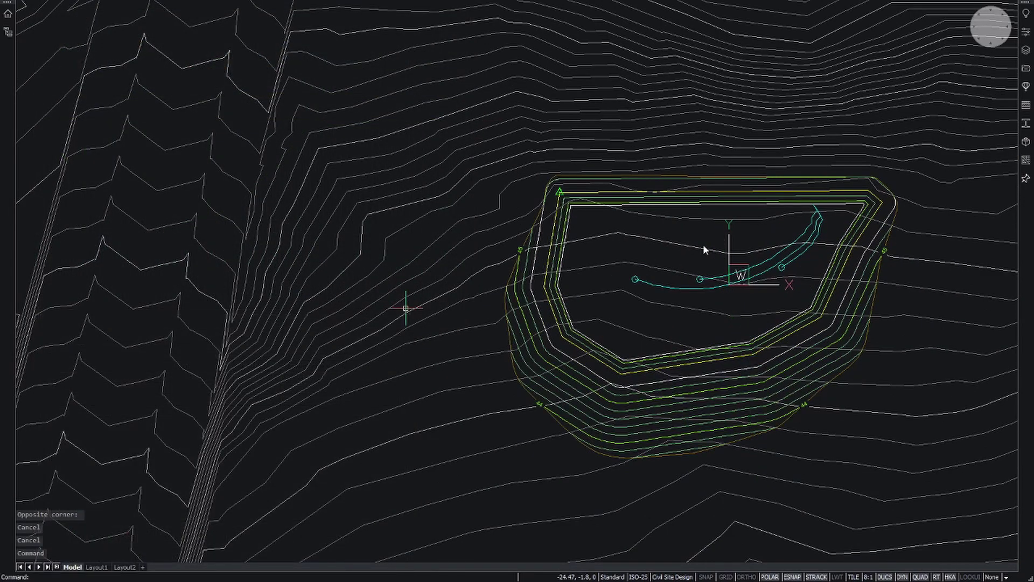
pyautogui.moveTo(703, 245); pyautogui.dragTo(666, 264, button='middle')
pyautogui.press('Escape')
pyautogui.press('Escape')
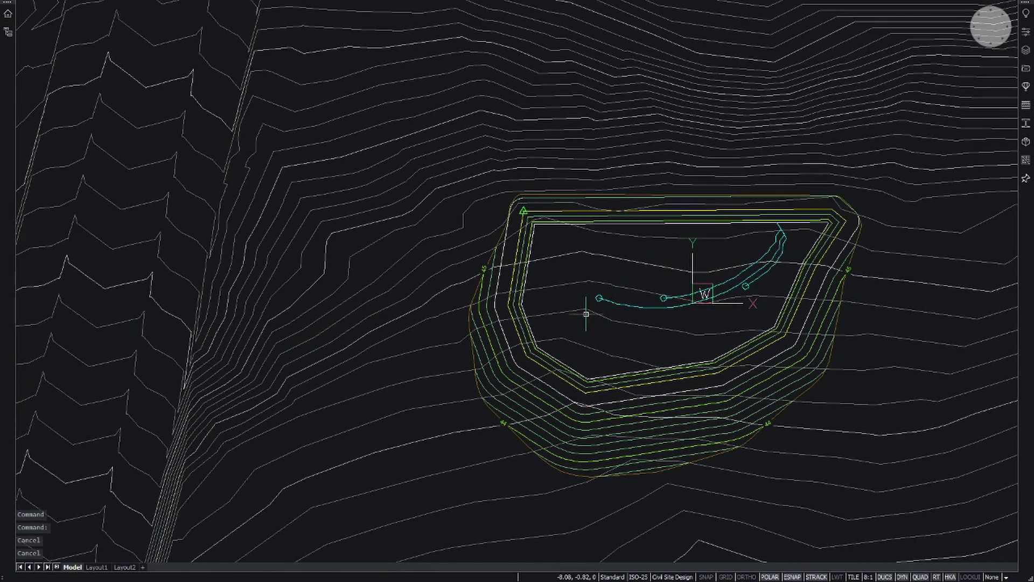
# Delete the three water drop polylines and their start circles from the basin floor
pyautogui.scroll(2, 515, 170)
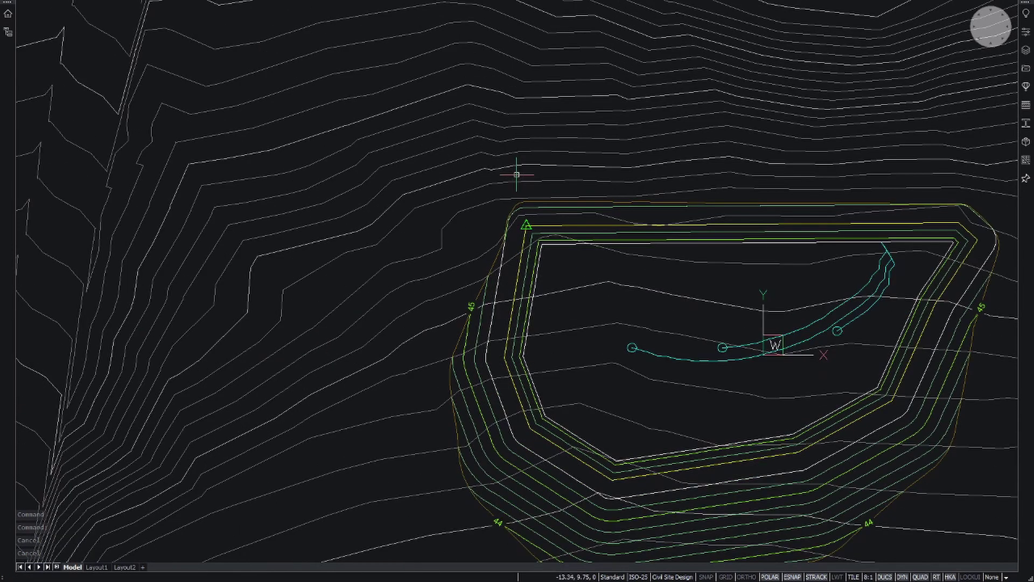
pyautogui.click(529, 174)
pyautogui.click(922, 403)
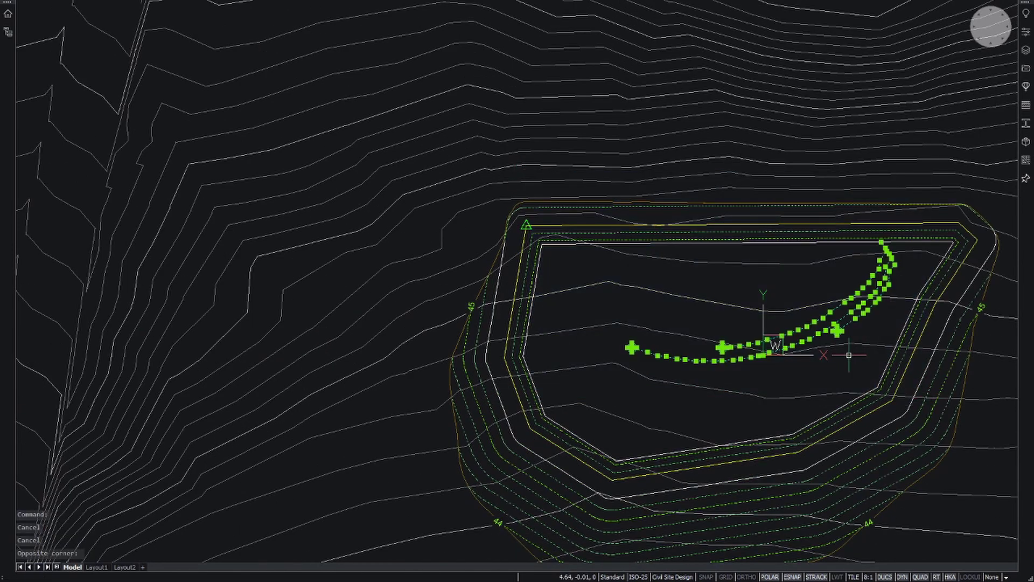
pyautogui.moveTo(690, 294); pyautogui.dragTo(458, 217, button='middle')
pyautogui.press('Delete')
# Turn on the layer Linework for Pond 2 so its outline shows beside the basin
pyautogui.scroll(-2, 690, 291)
pyautogui.scroll(-1, 458, 217)
pyautogui.scroll(2, 725, 251)
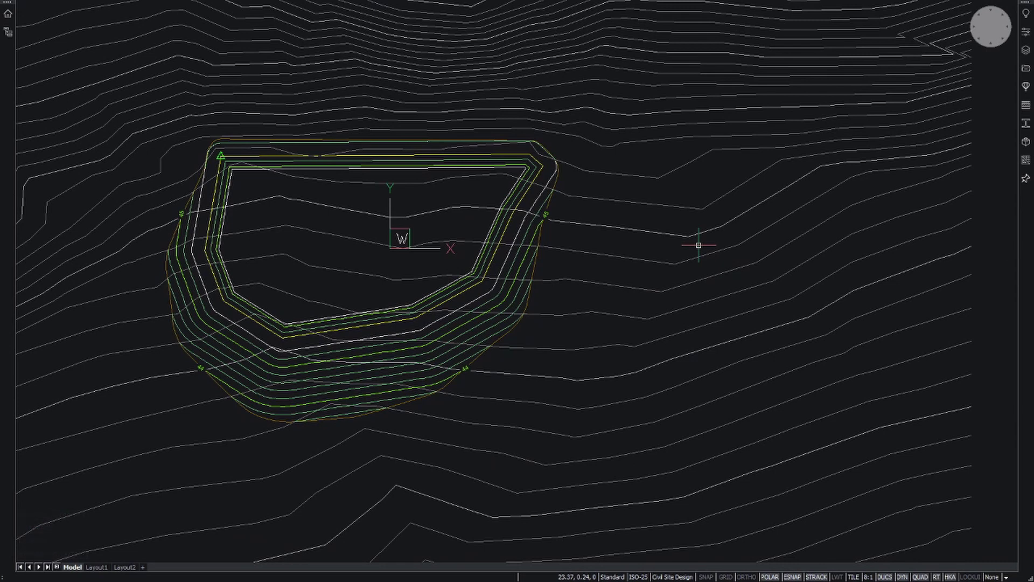
pyautogui.click(1026, 51)
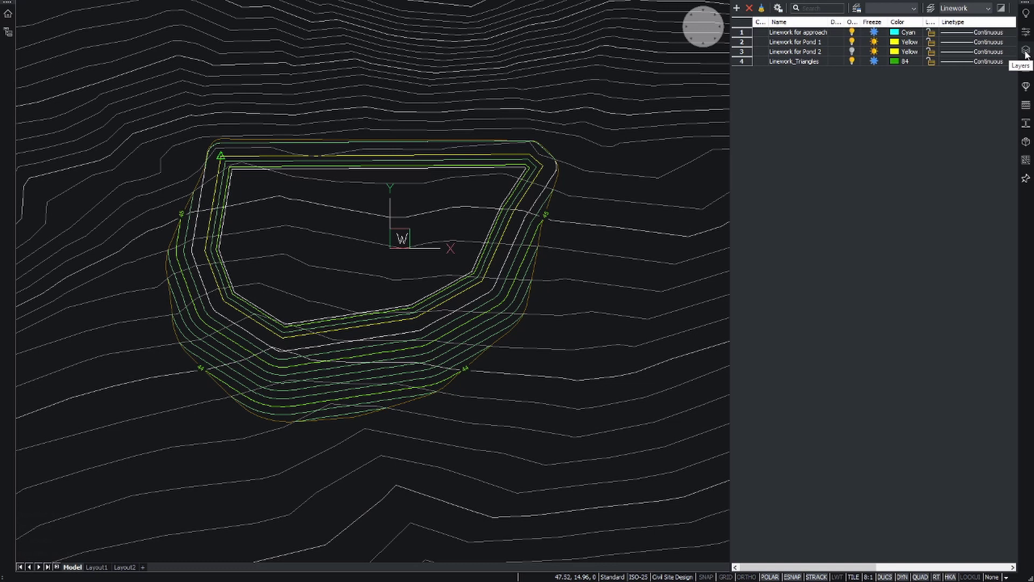
pyautogui.click(852, 52)
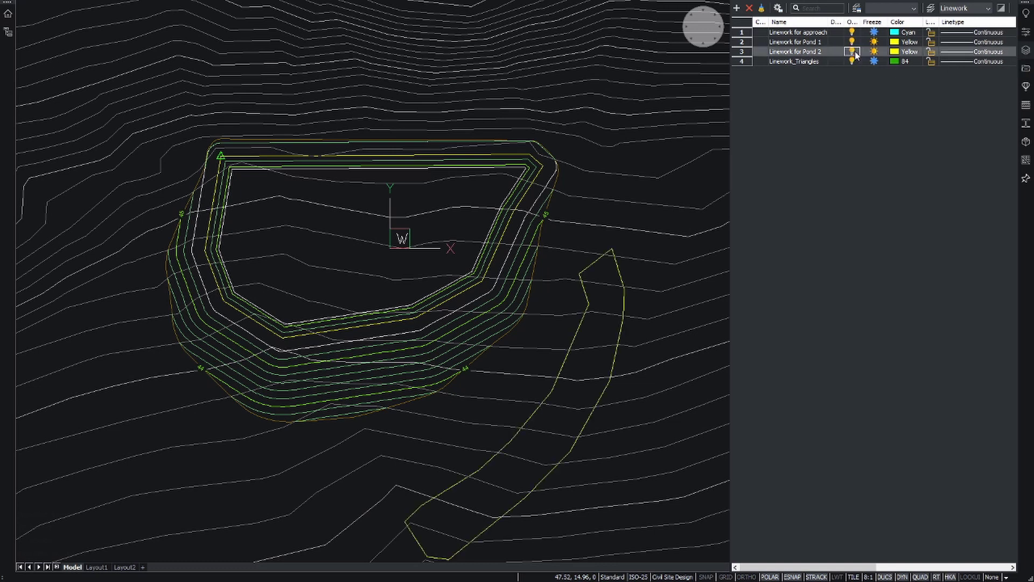
pyautogui.click(1027, 54)
# Start a new grading from the long curved closed polyline southeast of the basin
pyautogui.moveTo(681, 293); pyautogui.dragTo(706, 203, button='middle')
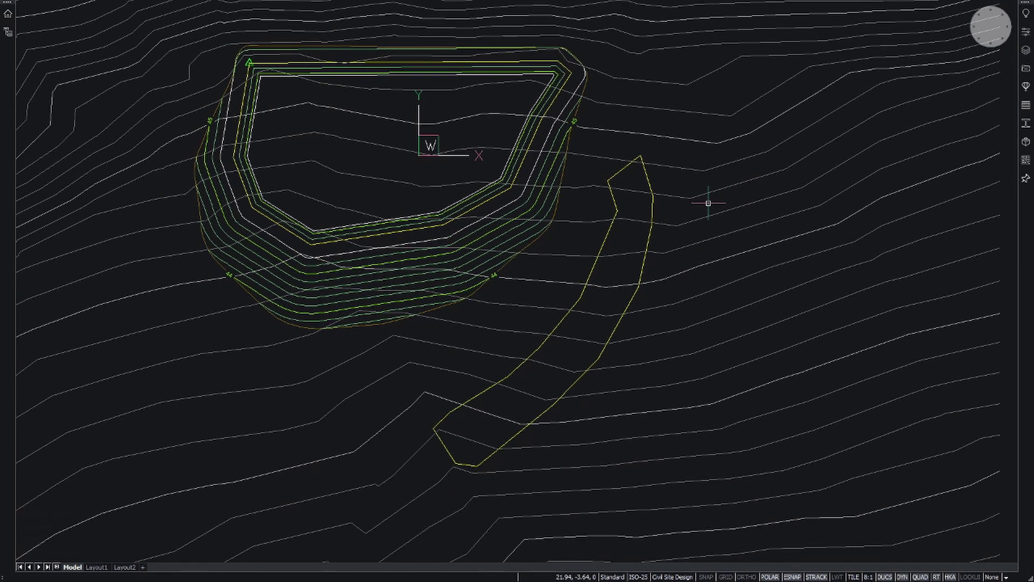
pyautogui.scroll(4, 706, 203)
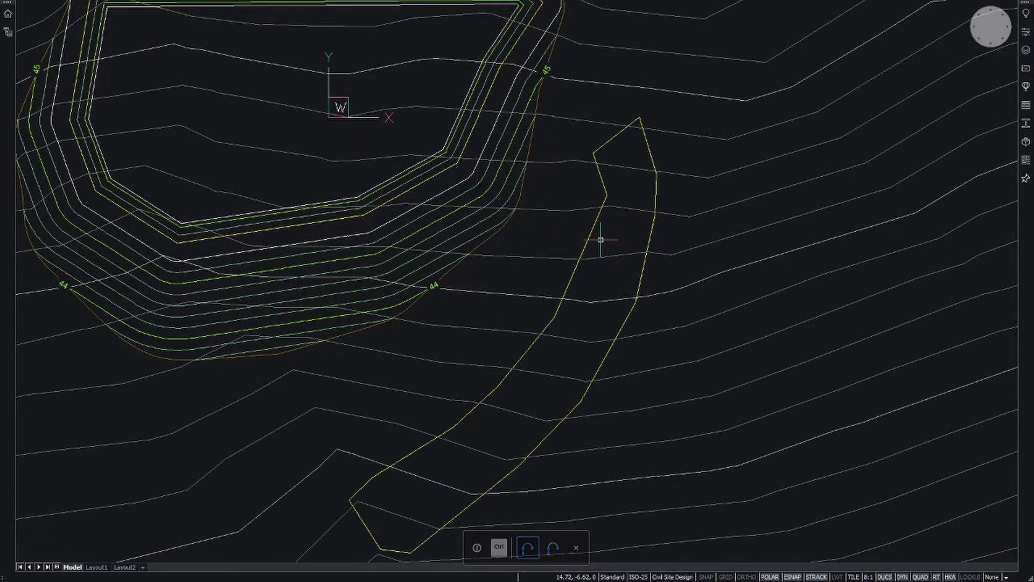
pyautogui.moveTo(592, 228)
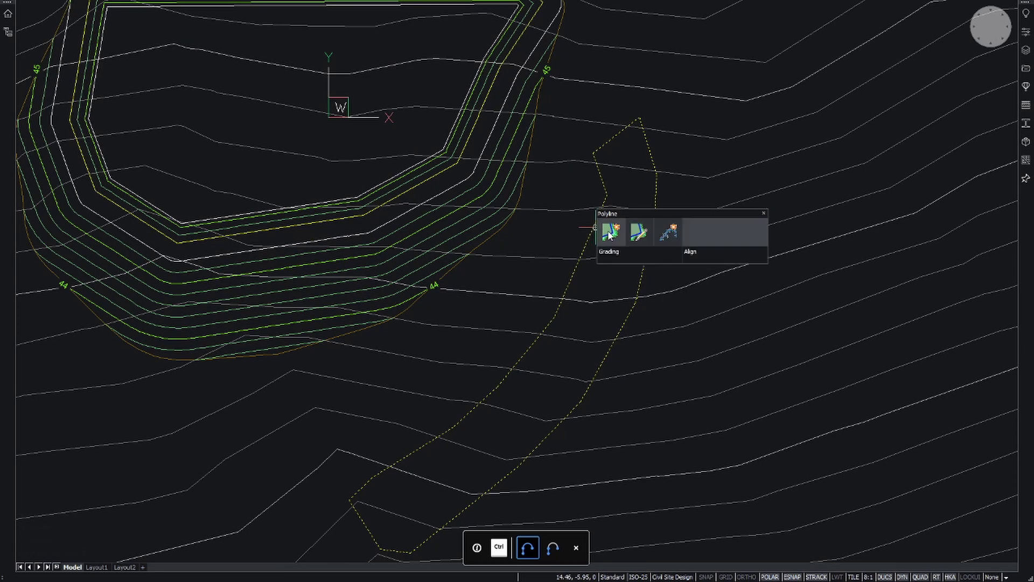
pyautogui.click(609, 232)
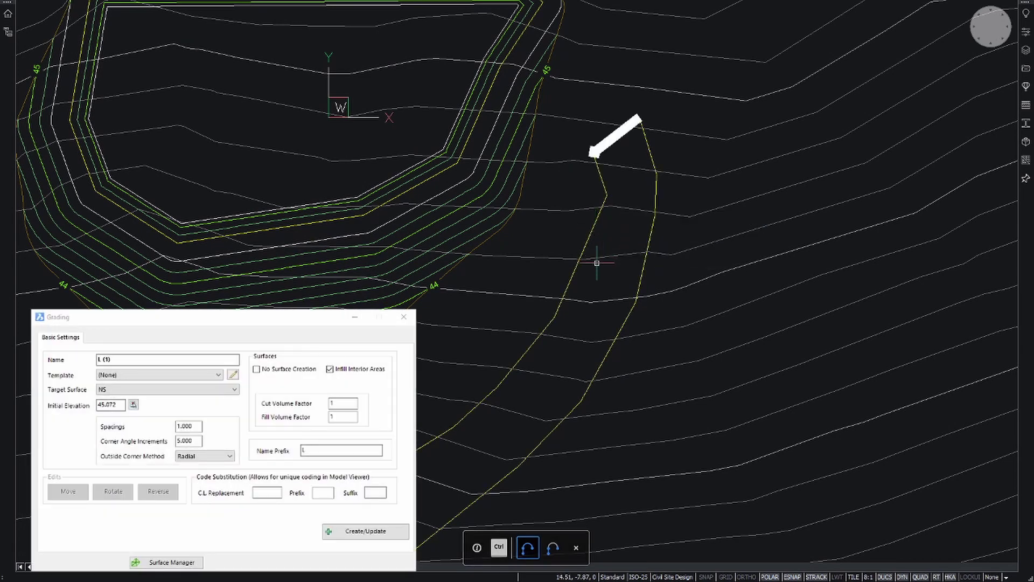
pyautogui.moveTo(593, 261); pyautogui.dragTo(777, 263, button='middle')
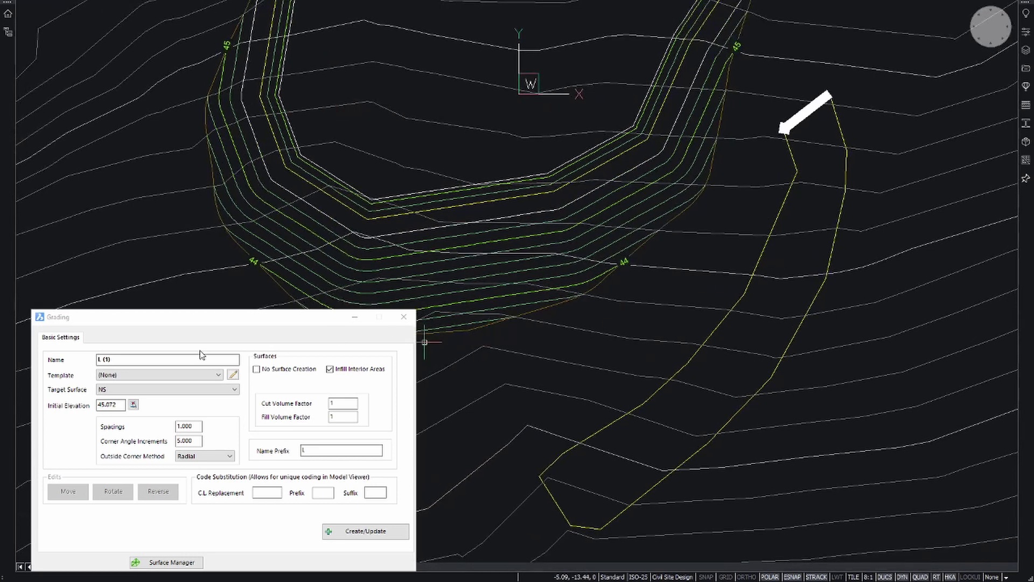
# Name the grading OVERFLOW and pick its initial elevation of about 44.498 from a point inside the outline's upper end
pyautogui.click(164, 361)
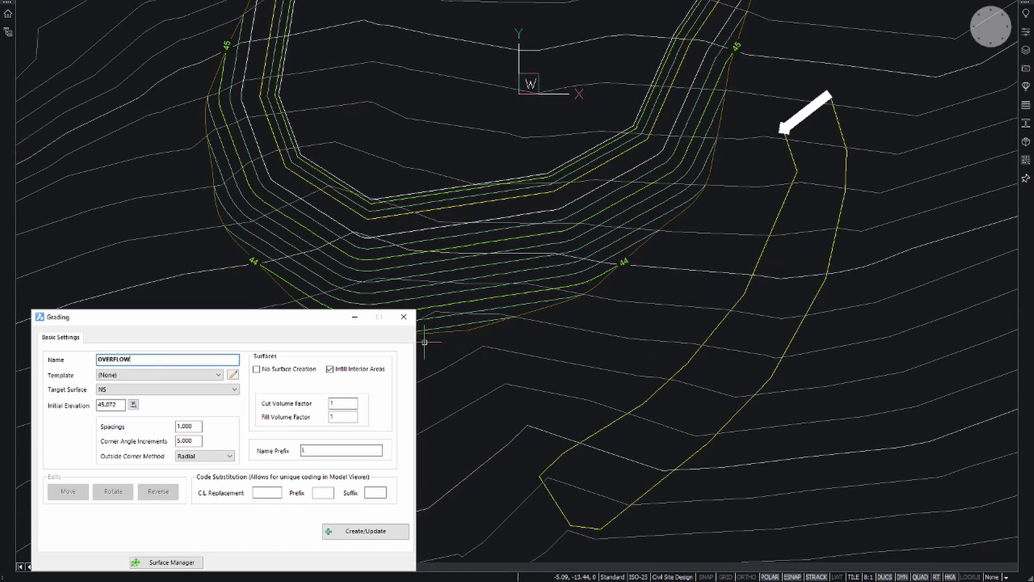
pyautogui.click(135, 405)
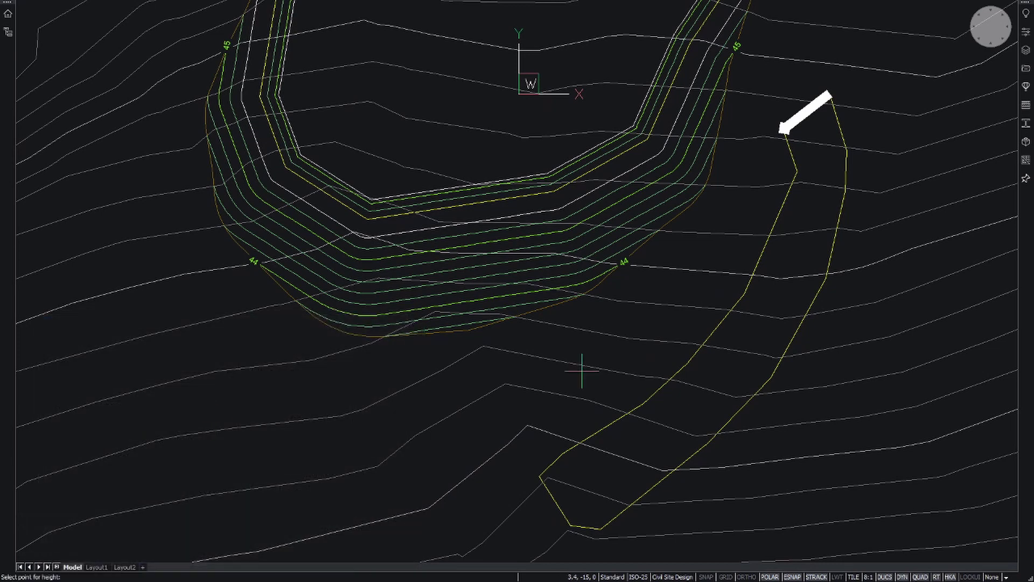
pyautogui.click(825, 163)
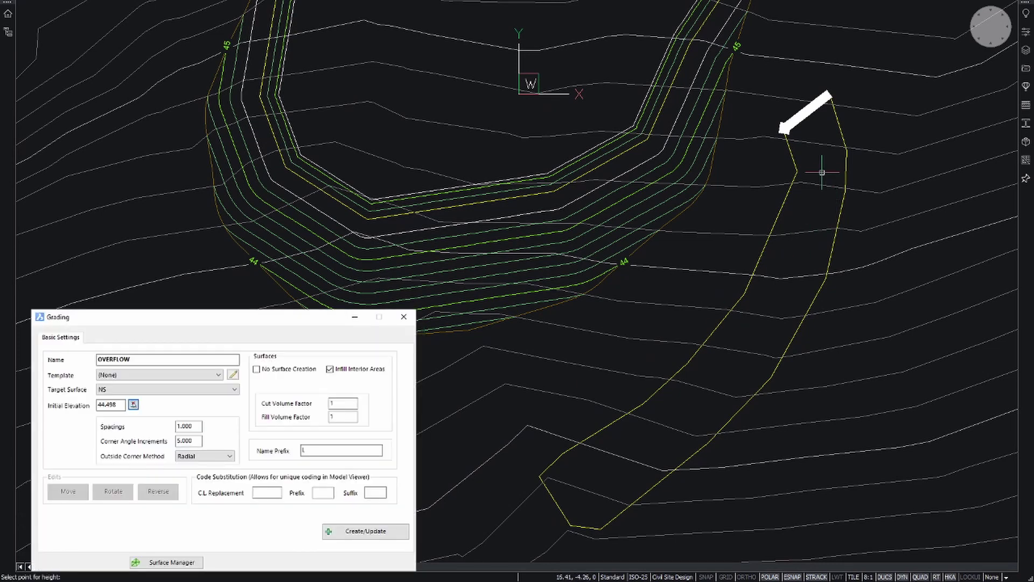
# Assign the Spillway template to the OVERFLOW grading and create it against surface NS
pyautogui.click(182, 376)
pyautogui.scroll(-3, 173, 341)
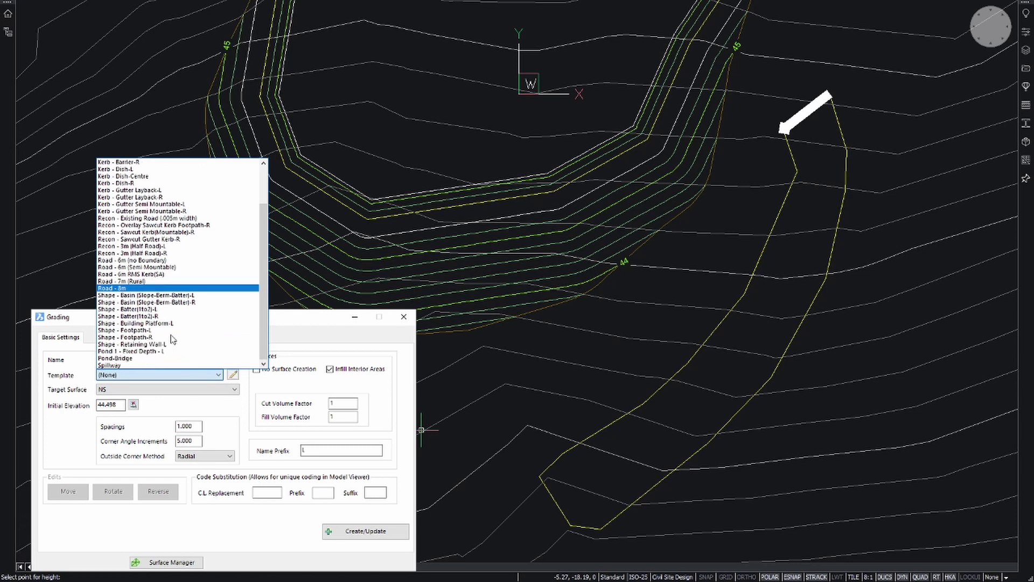
pyautogui.click(139, 366)
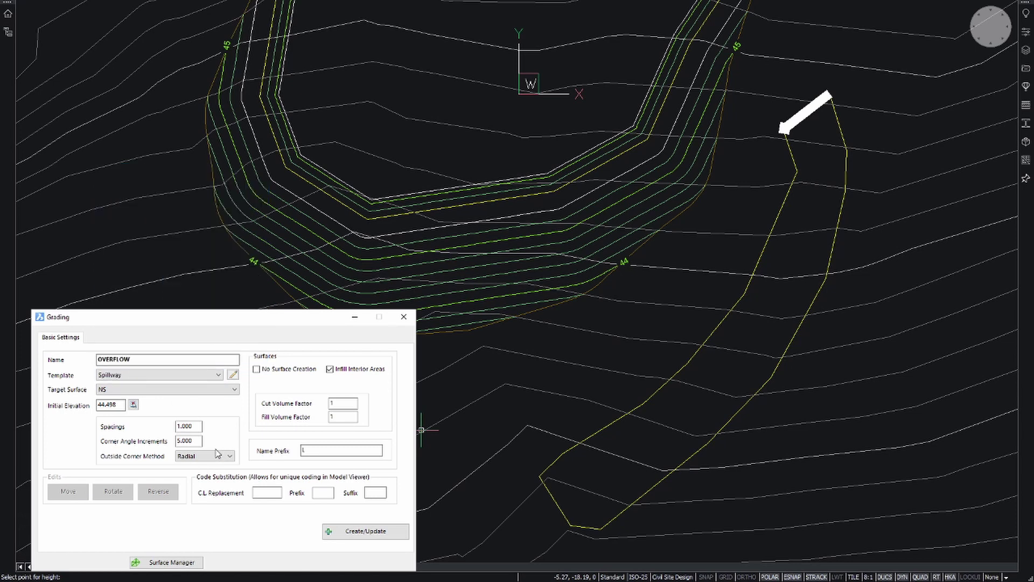
pyautogui.click(357, 533)
pyautogui.scroll(3, 725, 334)
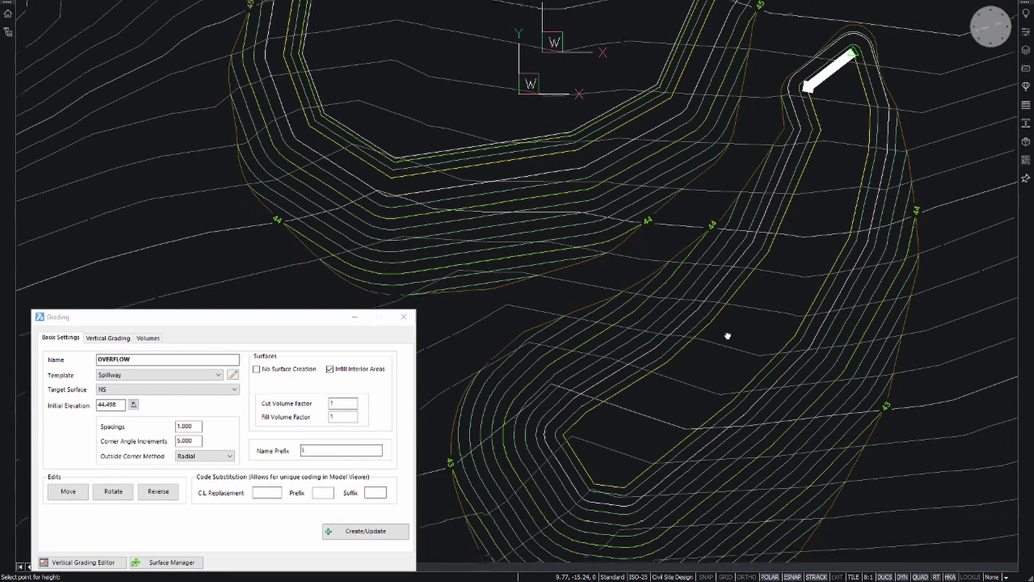
pyautogui.scroll(-3, 719, 326)
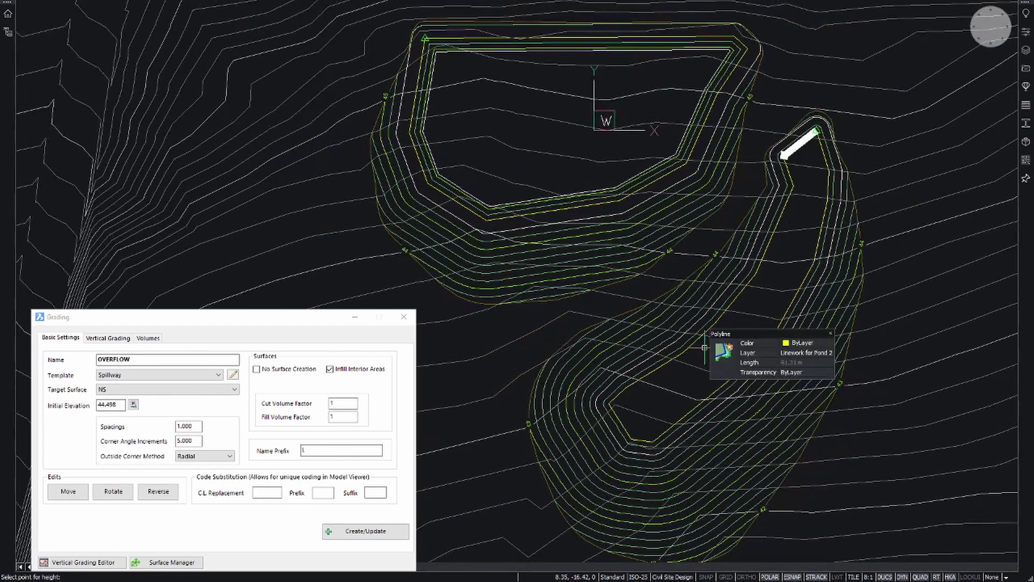
# Fit the OVERFLOW outline's vertical grading levels to the existing surface along its whole length
pyautogui.click(107, 338)
pyautogui.doubleClick(140, 375)
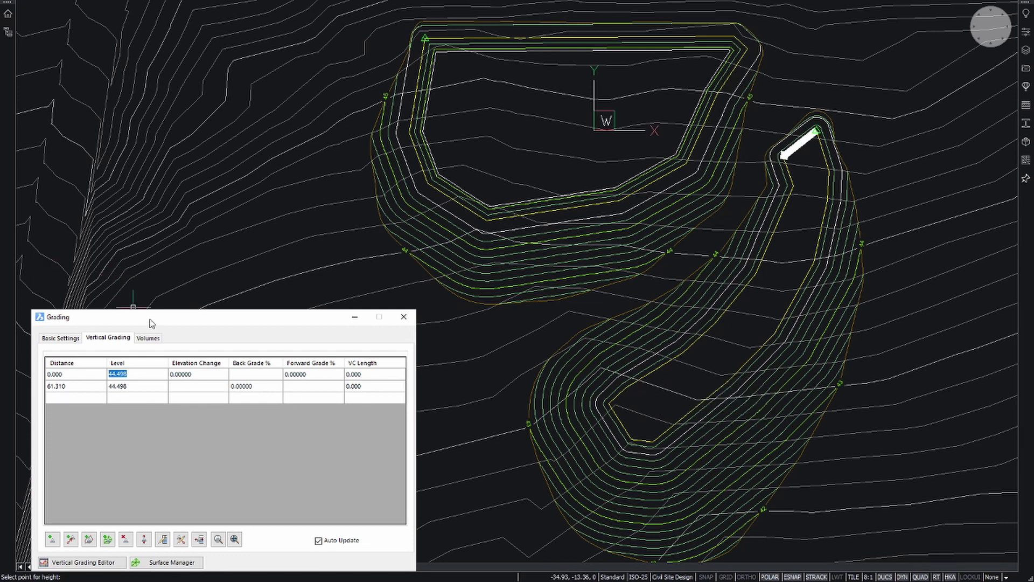
pyautogui.moveTo(150, 319); pyautogui.dragTo(146, 317)
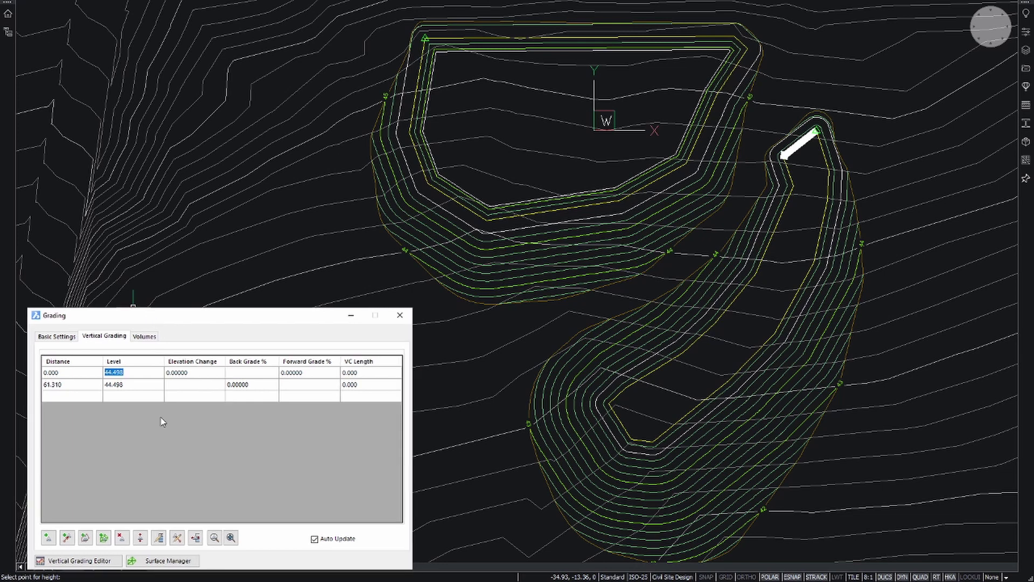
pyautogui.click(104, 538)
pyautogui.click(259, 467)
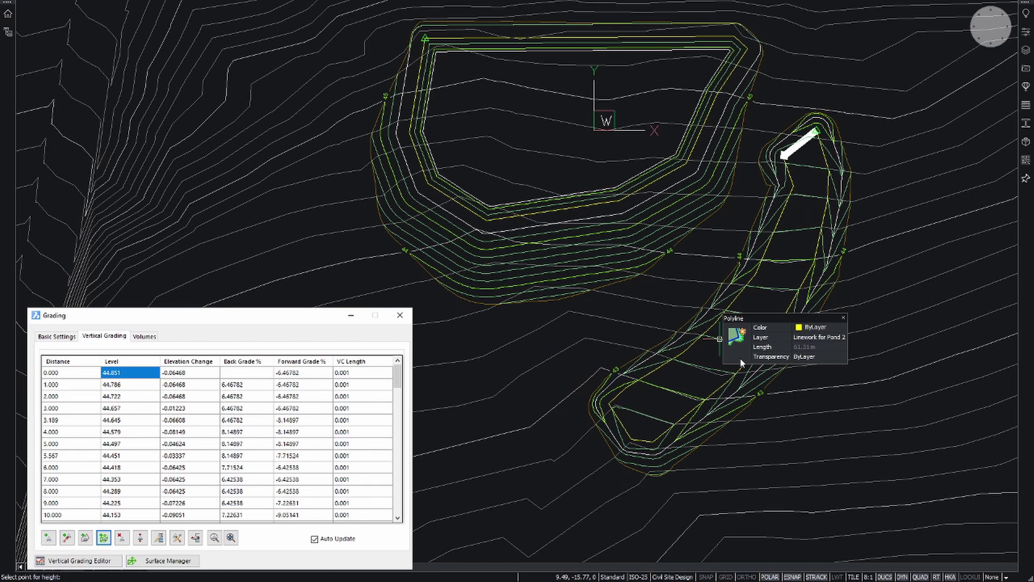
pyautogui.moveTo(746, 347)
pyautogui.mouseDown(button='middle')
pyautogui.moveTo(658, 302)
pyautogui.moveTo(726, 338)
pyautogui.moveTo(730, 321)
pyautogui.mouseUp(button='middle')
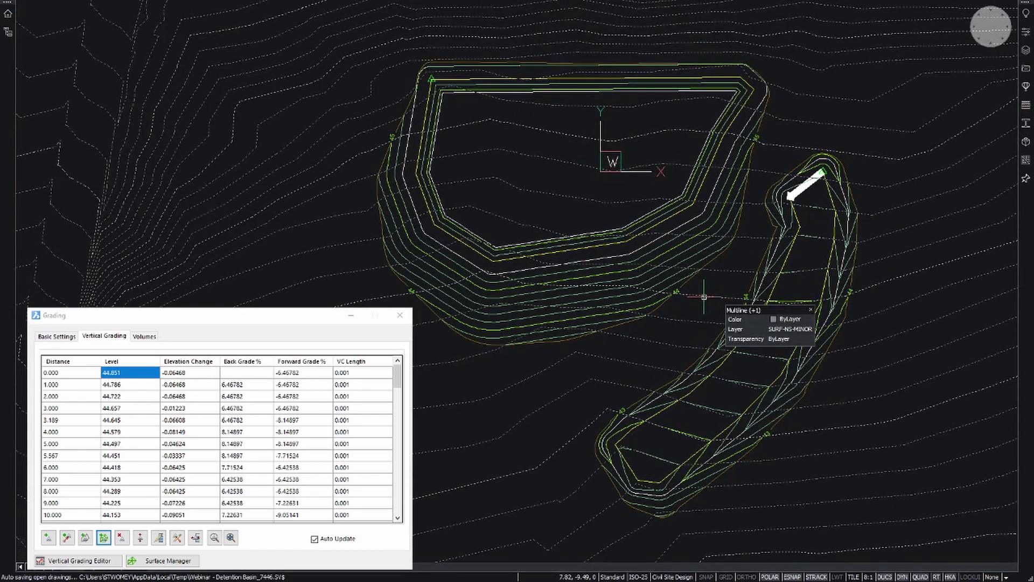
# Turn off the contour display of surface NS, keeping the contours of the graded surfaces
pyautogui.press('Escape')
pyautogui.press('Escape')
pyautogui.moveTo(723, 302)
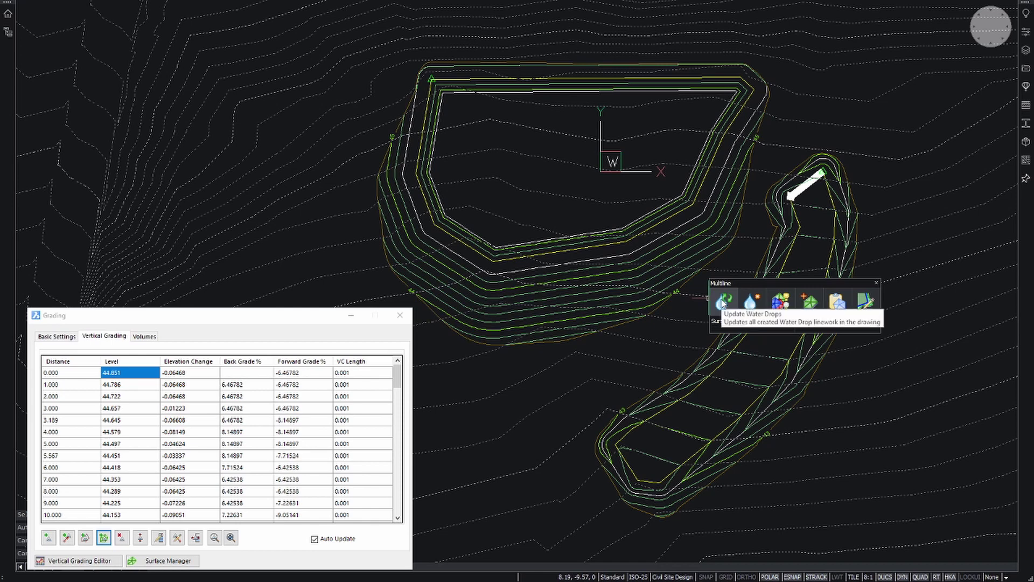
pyautogui.click(781, 302)
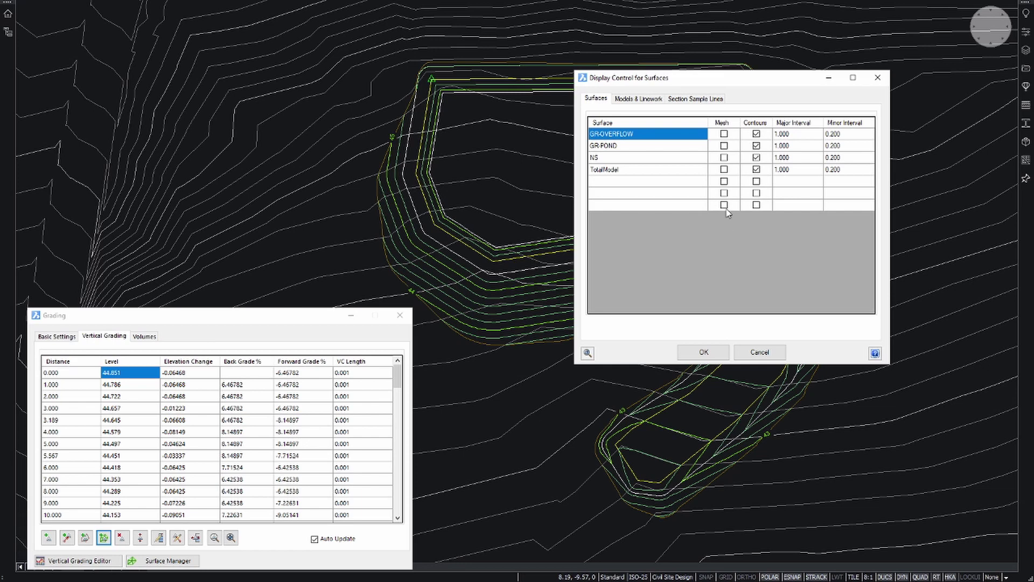
pyautogui.click(757, 158)
pyautogui.click(704, 352)
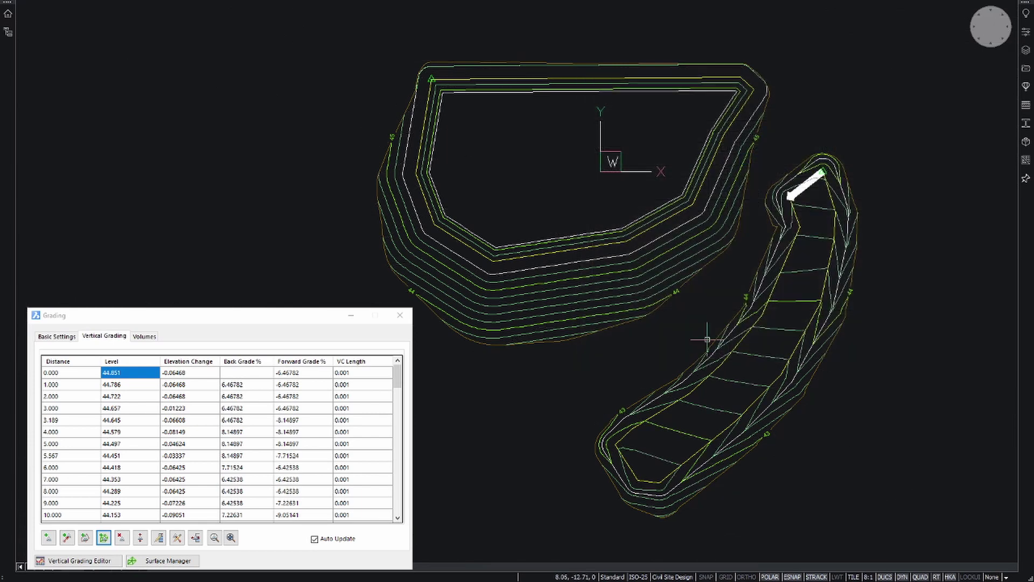
pyautogui.moveTo(706, 315)
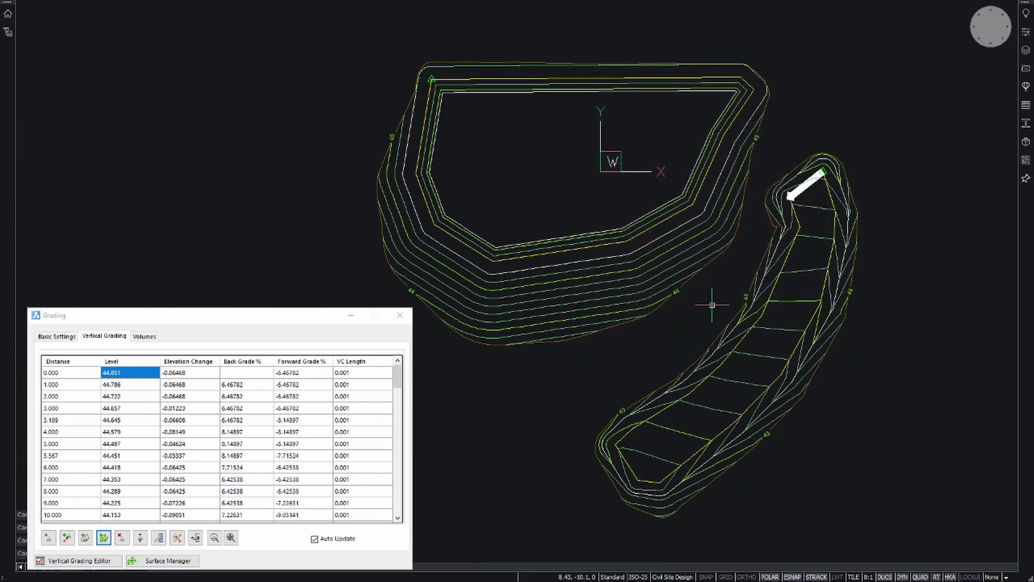
pyautogui.scroll(3, 714, 293)
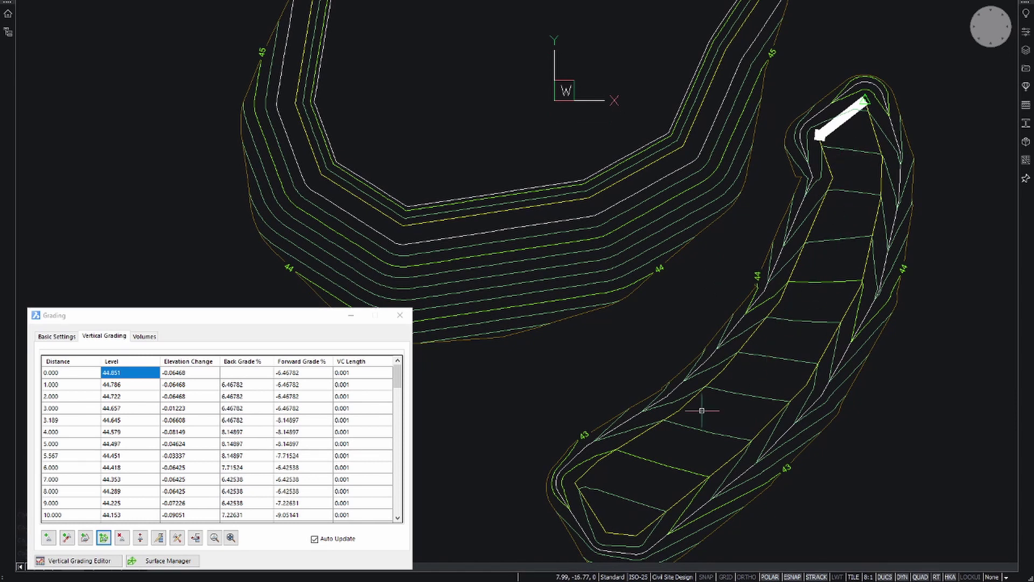
# Switch off the infill of interior areas for the OVERFLOW grading to compare its contours, and restore the infill
pyautogui.click(50, 338)
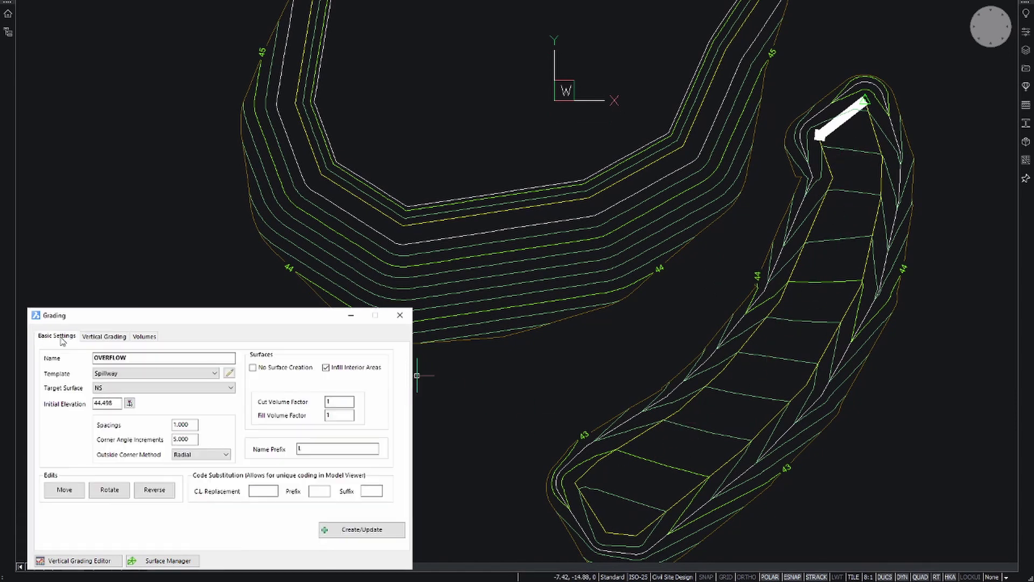
pyautogui.click(332, 369)
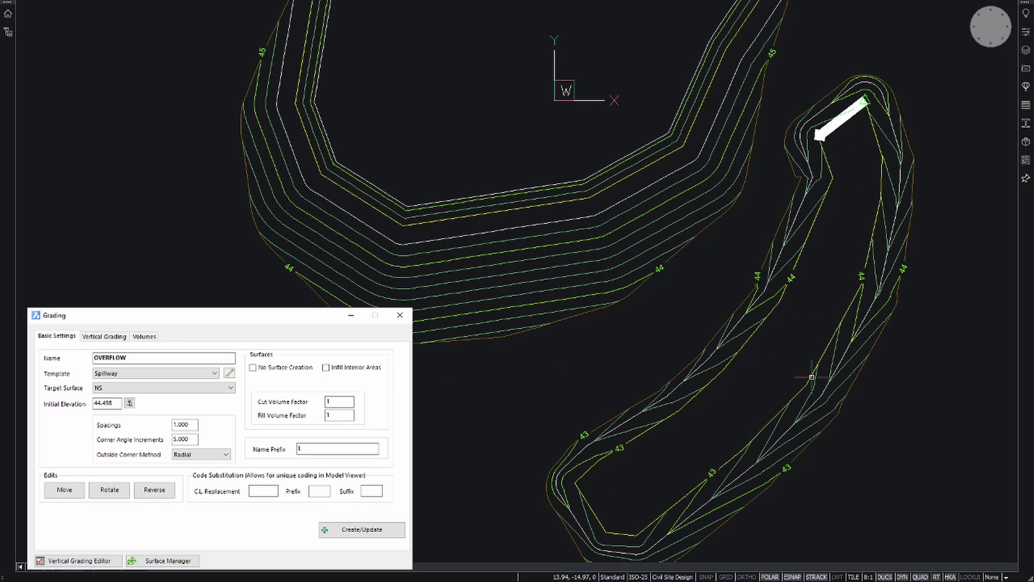
pyautogui.moveTo(836, 312); pyautogui.dragTo(844, 291, button='middle')
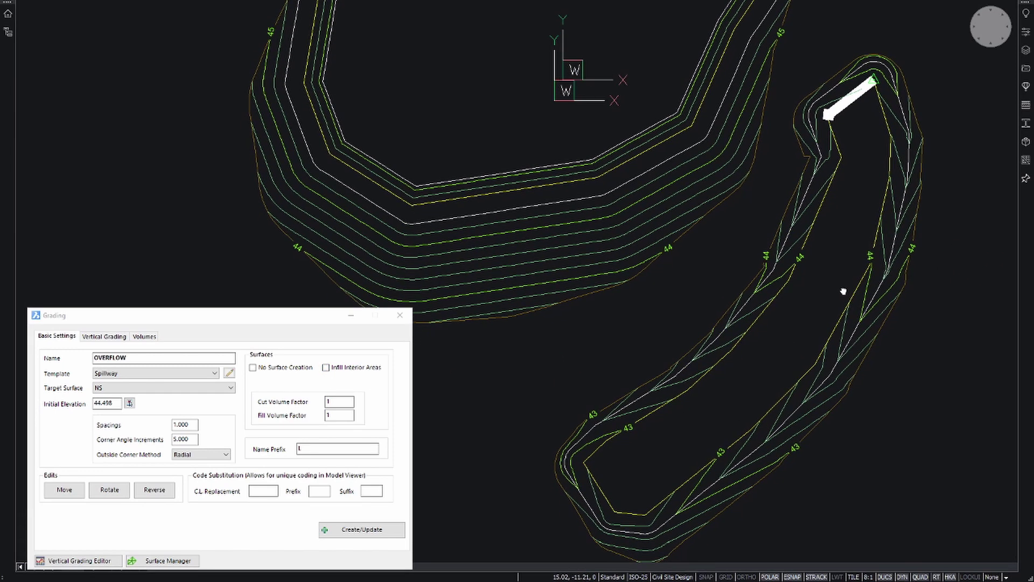
pyautogui.click(326, 368)
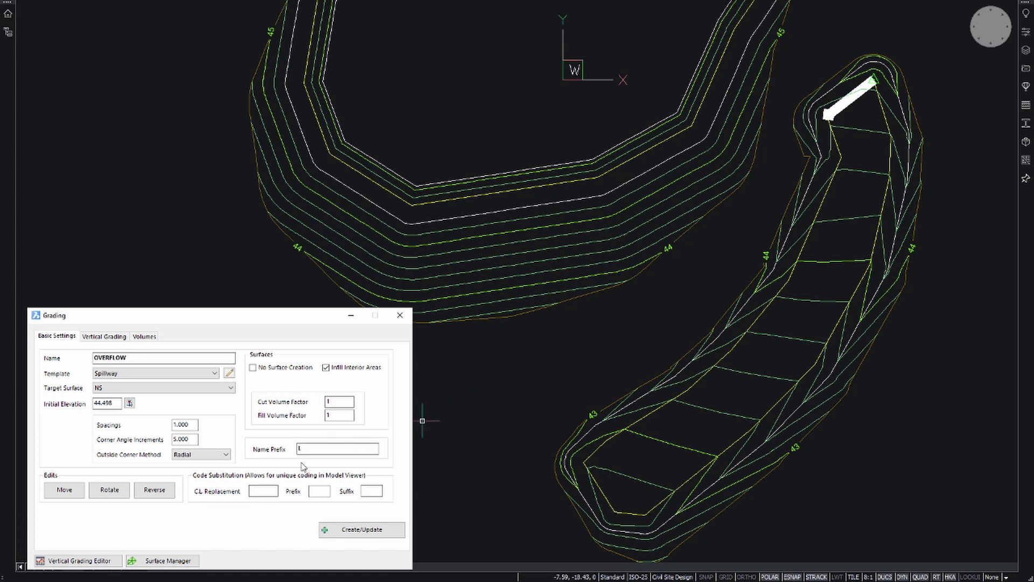
# Open the OVERFLOW outline's profile in the vertical grading editor and reset it by deleting all IPs
pyautogui.click(80, 560)
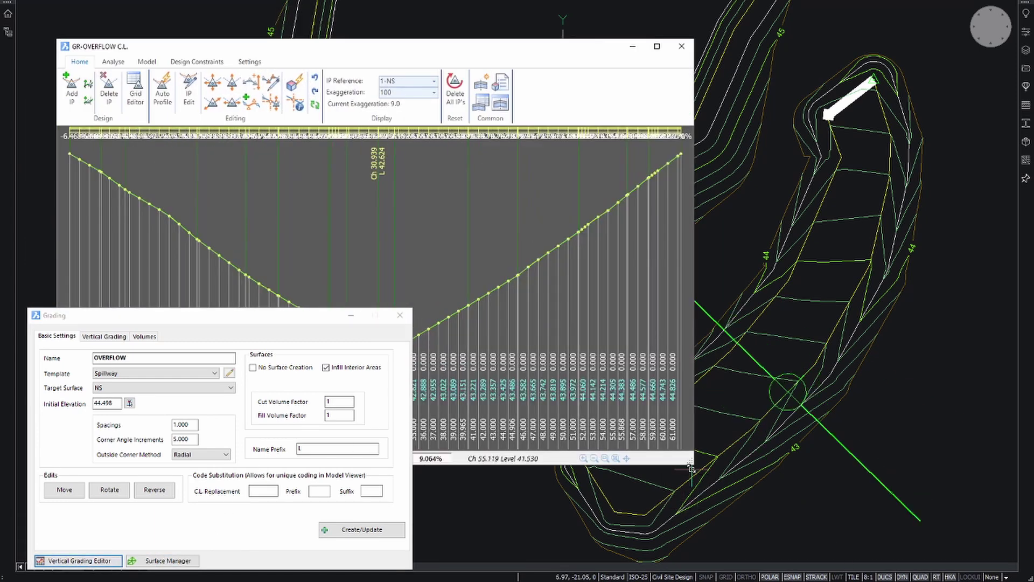
pyautogui.moveTo(671, 455); pyautogui.dragTo(593, 428)
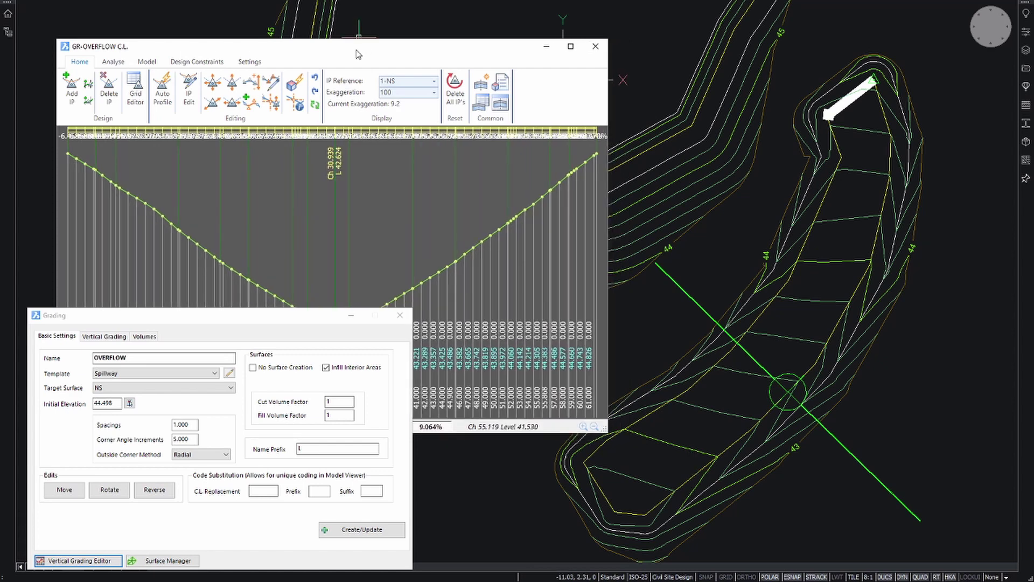
pyautogui.moveTo(358, 47); pyautogui.dragTo(339, 31)
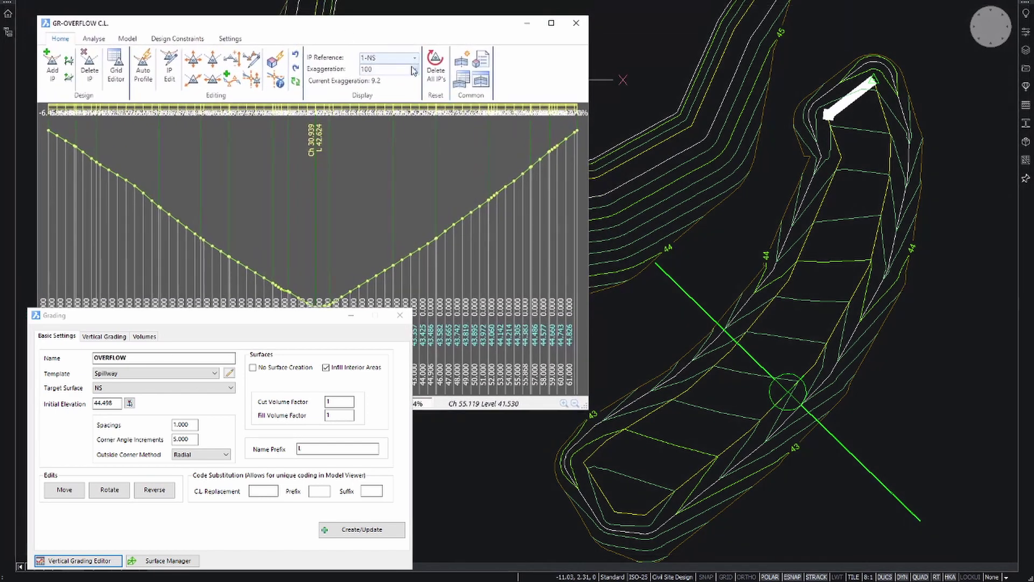
pyautogui.click(435, 75)
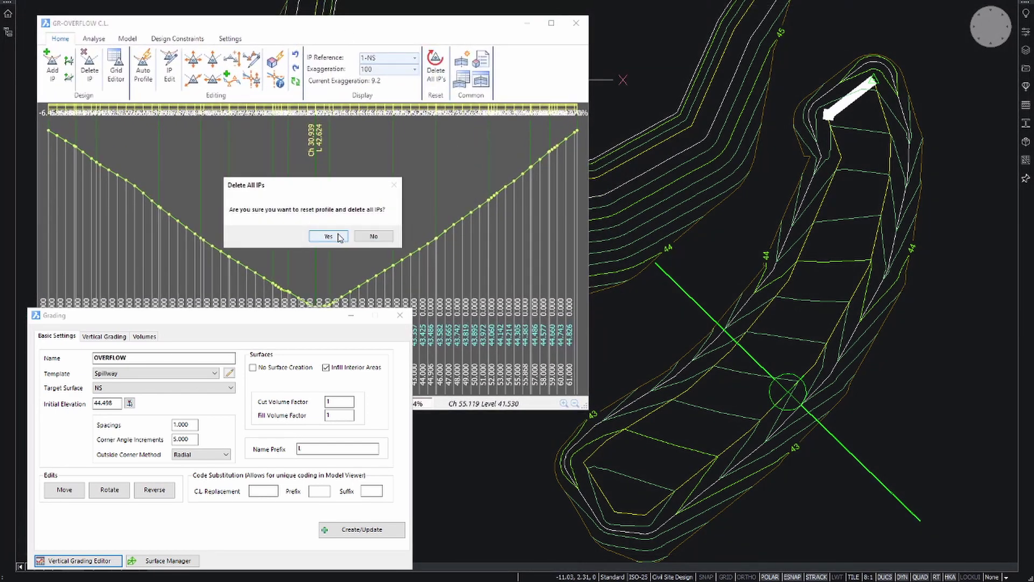
pyautogui.click(380, 242)
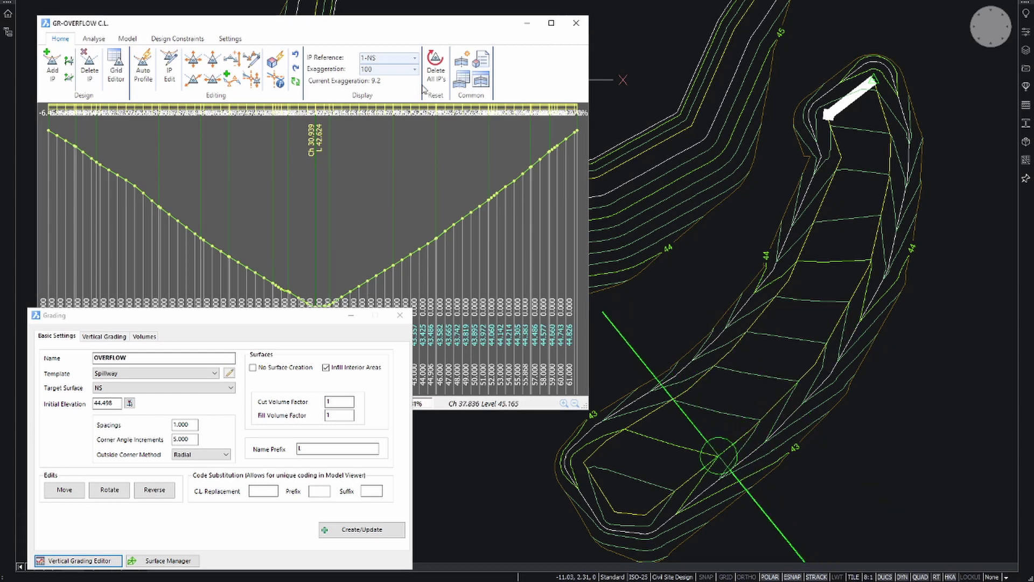
pyautogui.click(330, 236)
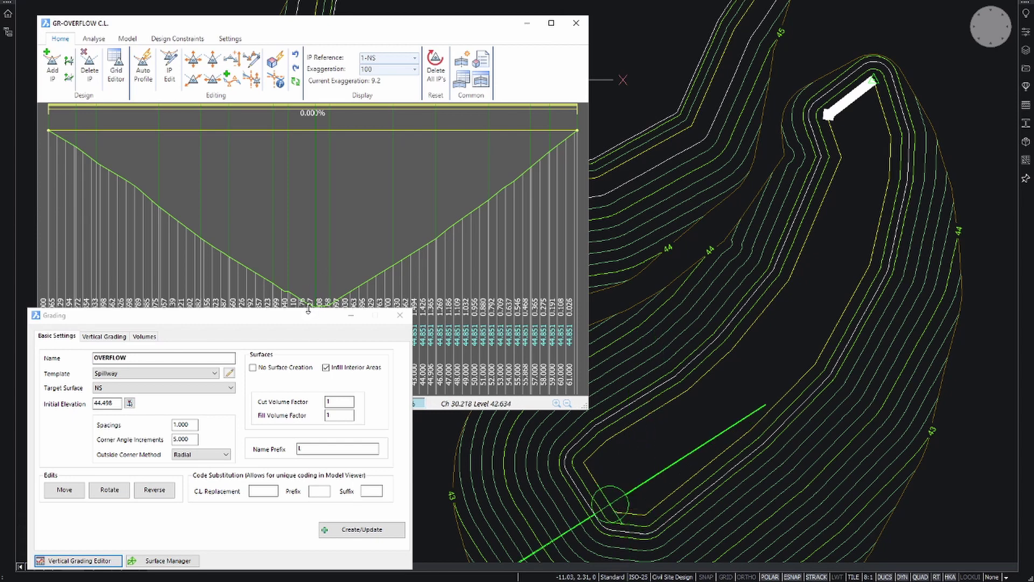
# Add an IP at the profile's low point, chainage 31.2792 and level 42.6544, and move it to about chainage 31.529 and level 42.695
pyautogui.moveTo(308, 309); pyautogui.dragTo(308, 340)
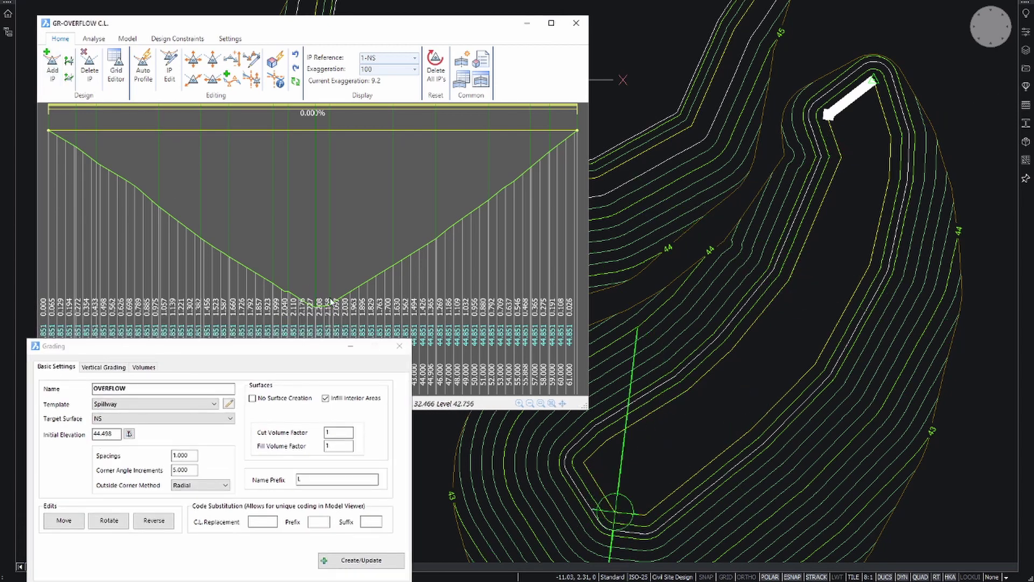
pyautogui.click(320, 308)
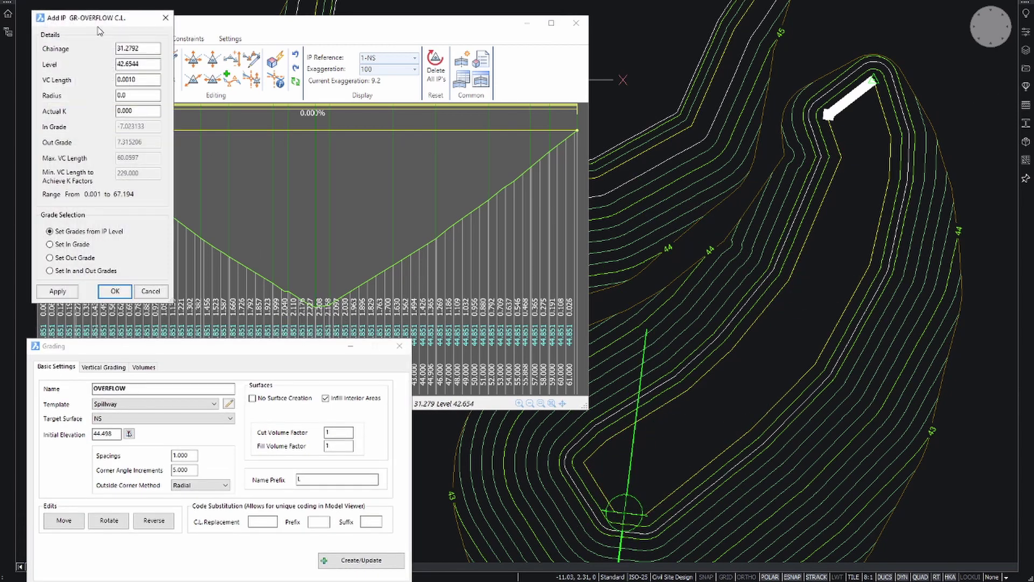
pyautogui.moveTo(108, 21); pyautogui.dragTo(251, 145)
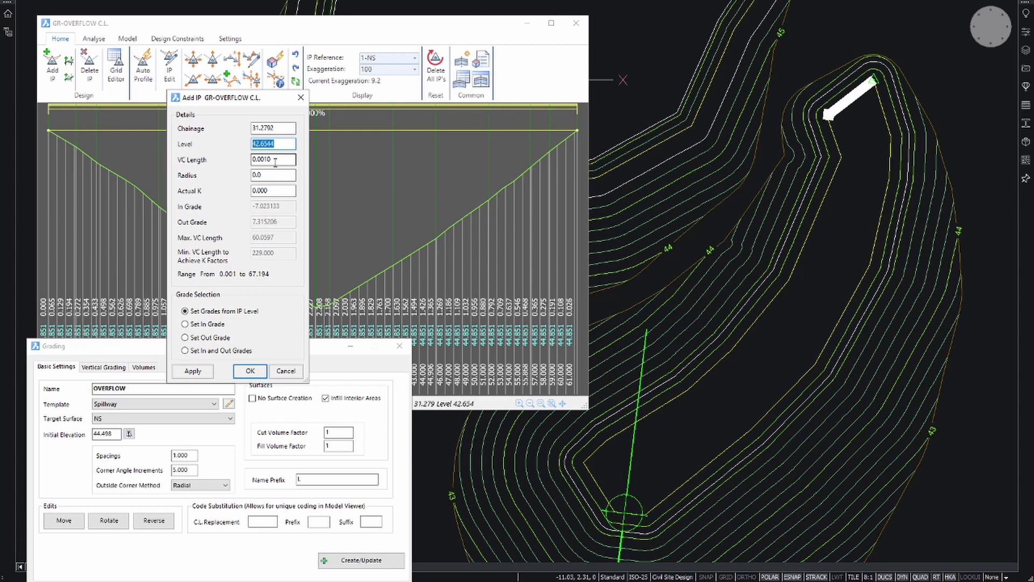
pyautogui.moveTo(282, 162); pyautogui.dragTo(236, 193)
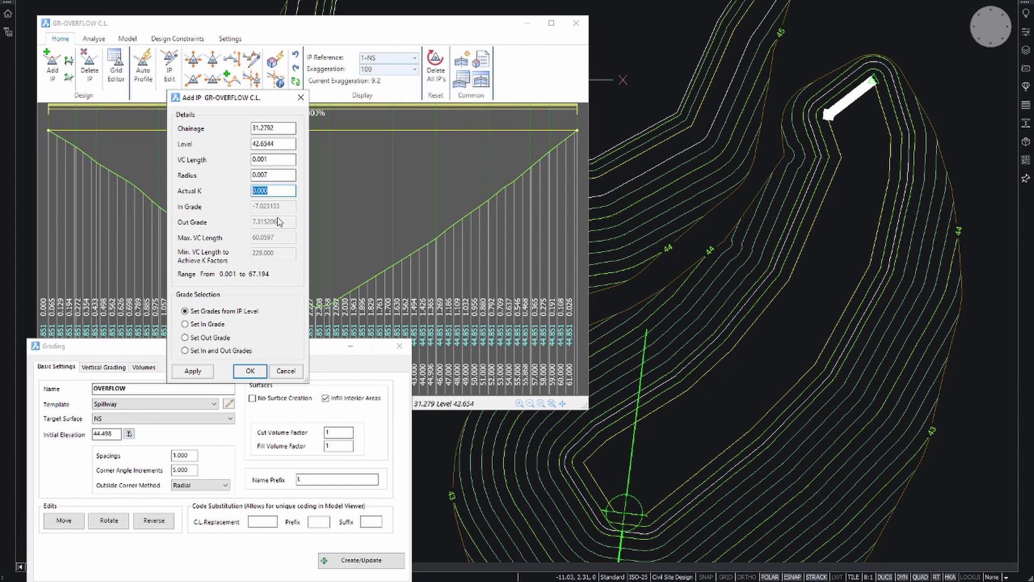
pyautogui.click(250, 370)
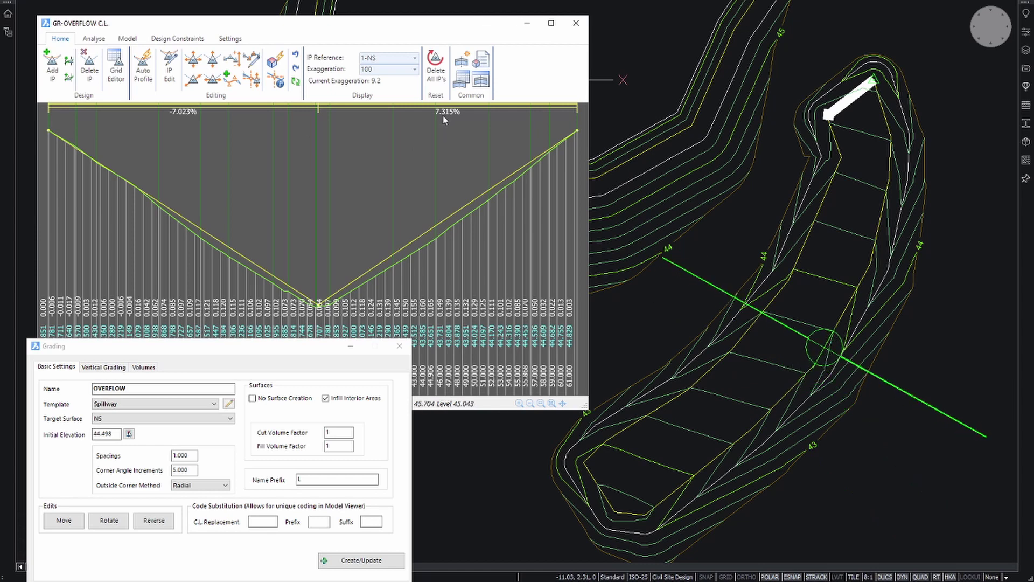
pyautogui.click(196, 64)
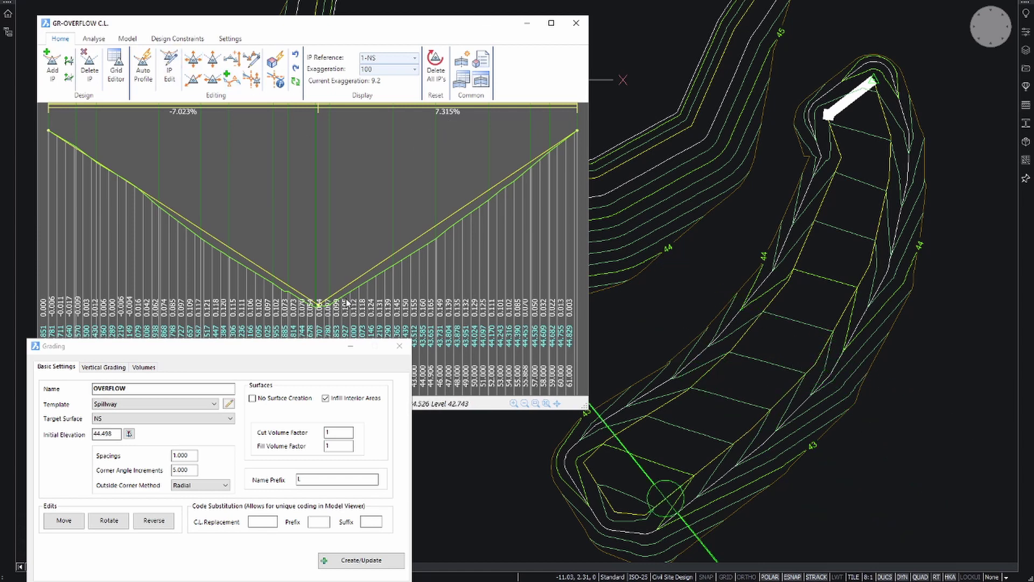
pyautogui.moveTo(318, 305); pyautogui.dragTo(320, 306)
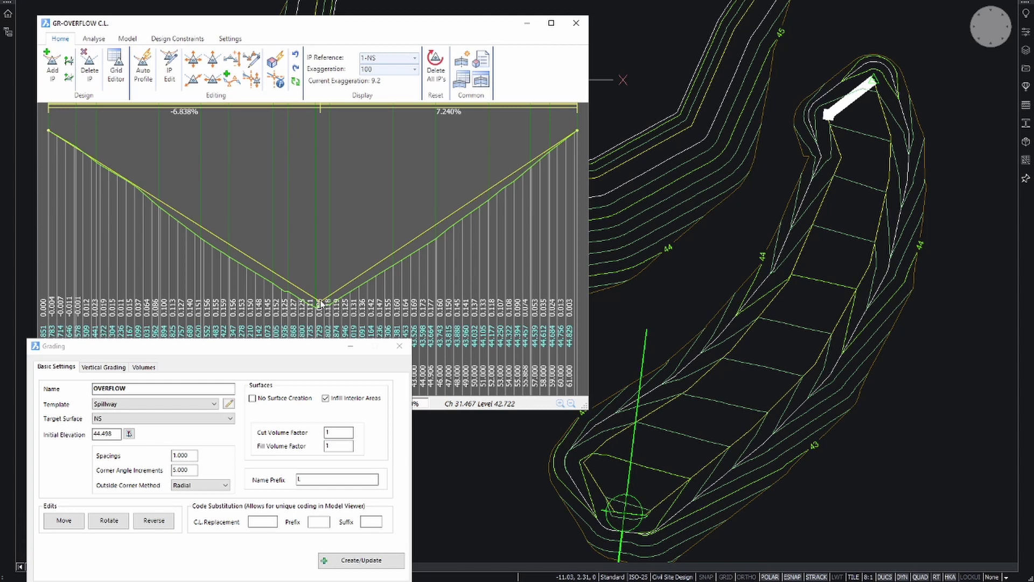
# Open the low-point IP of the OVERFLOW profile for editing and make both its in and out grades editable
pyautogui.click(170, 75)
pyautogui.click(306, 249)
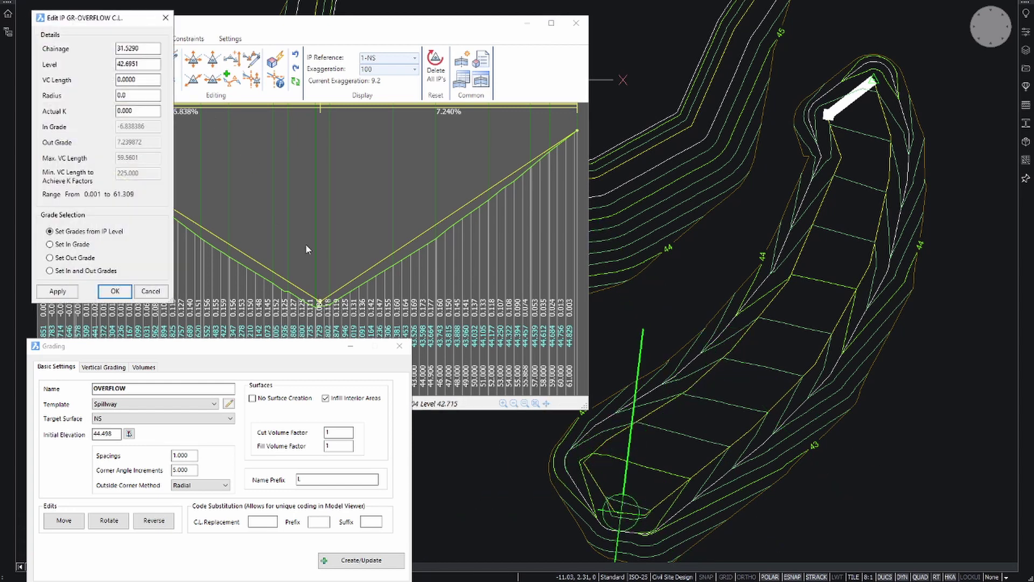
pyautogui.moveTo(110, 22); pyautogui.dragTo(200, 74)
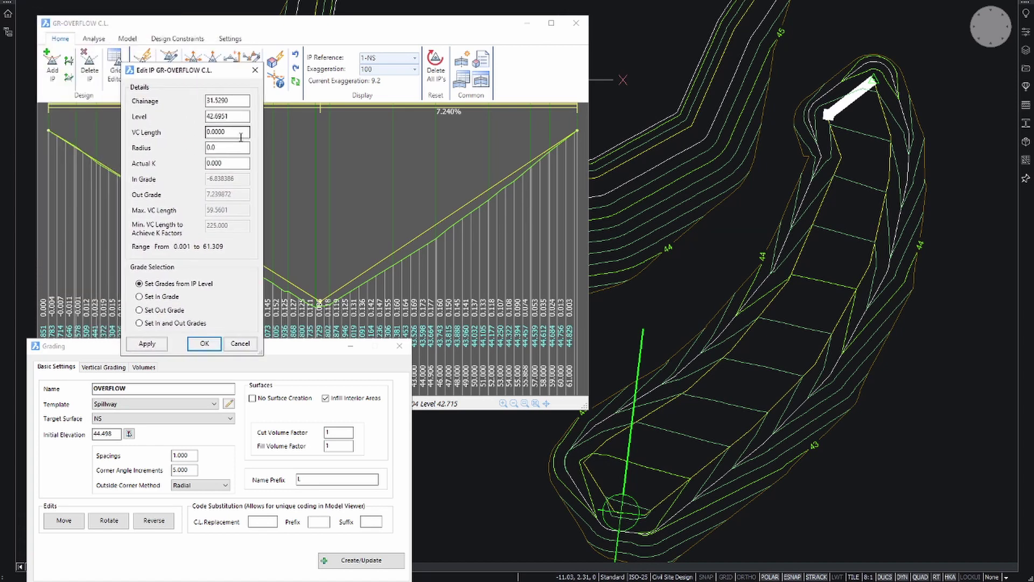
pyautogui.click(171, 300)
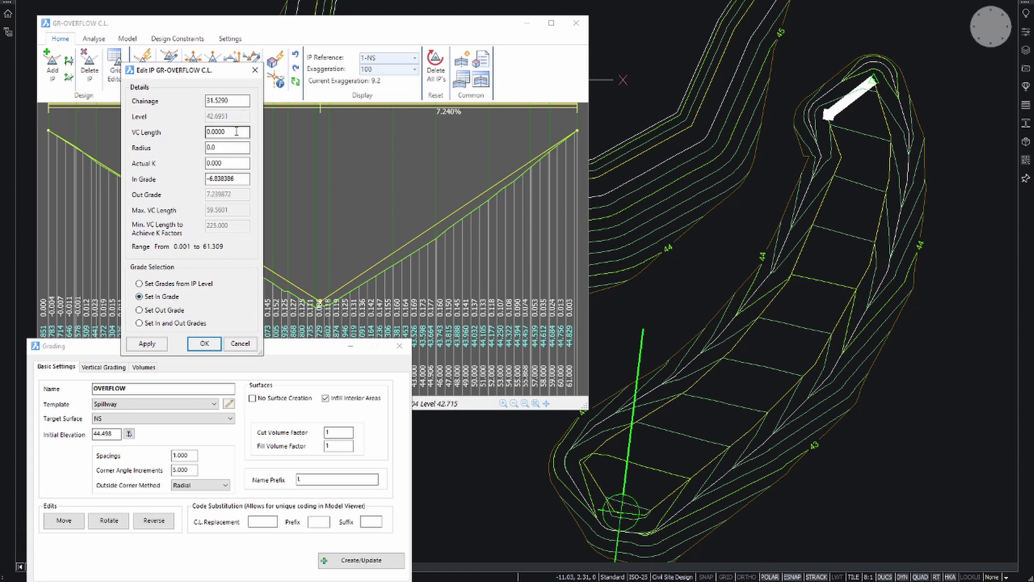
pyautogui.press('Tab')
pyautogui.press('Tab')
pyautogui.press('Tab')
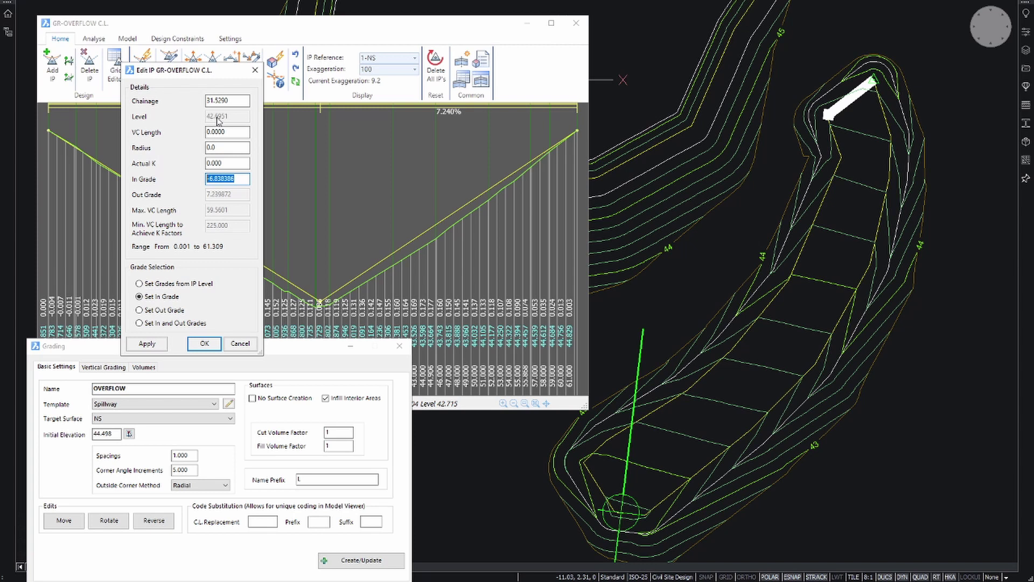
pyautogui.click(145, 326)
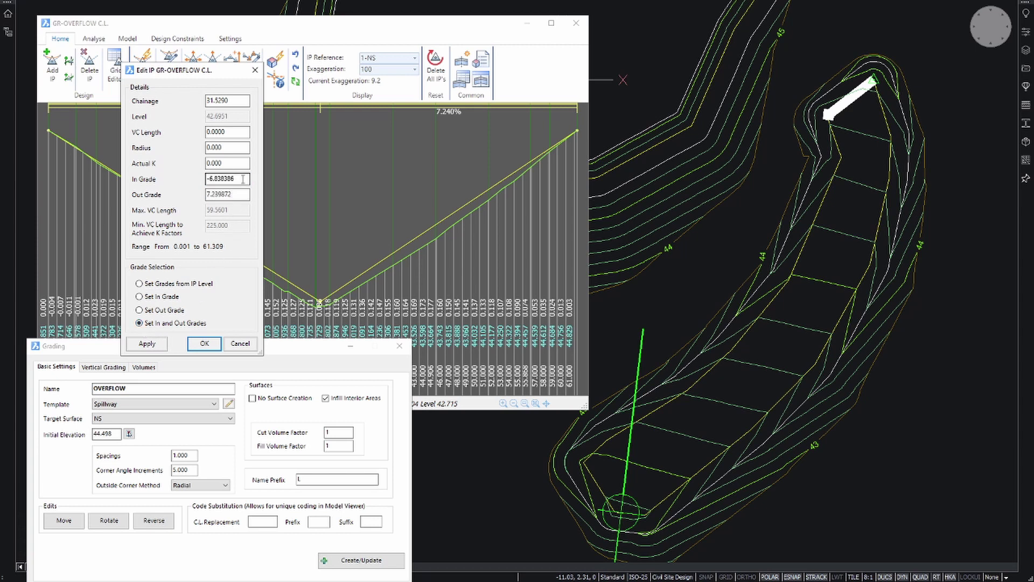
# Set the IP's in grade to -7 and out grade to 7, and close the profile and grading windows
pyautogui.write('-7')
pyautogui.press('Tab')
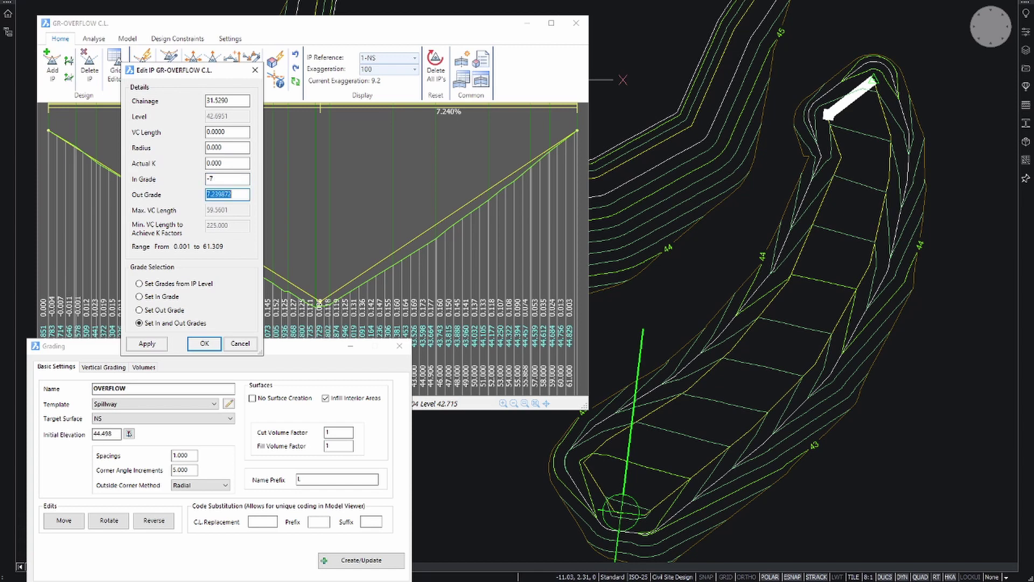
pyautogui.write('7')
pyautogui.click(221, 178)
pyautogui.click(204, 343)
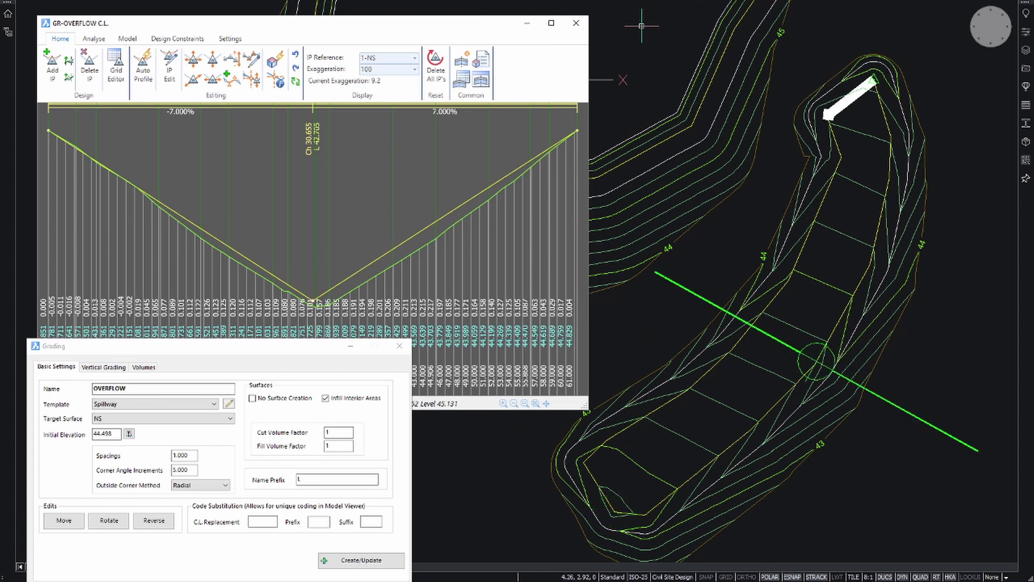
pyautogui.click(576, 24)
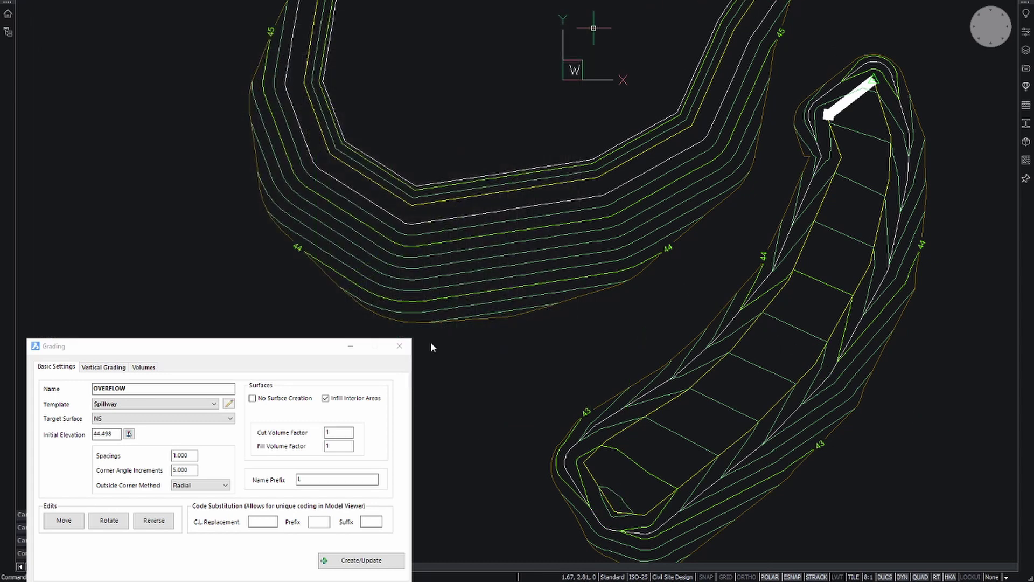
pyautogui.click(399, 346)
# Open Paste Surfaces from a pond contour and add a new surface group named Combo
pyautogui.scroll(-3, 523, 368)
pyautogui.moveTo(514, 364)
pyautogui.mouseDown(button='middle')
pyautogui.moveTo(483, 383)
pyautogui.moveTo(501, 371)
pyautogui.mouseUp(button='middle')
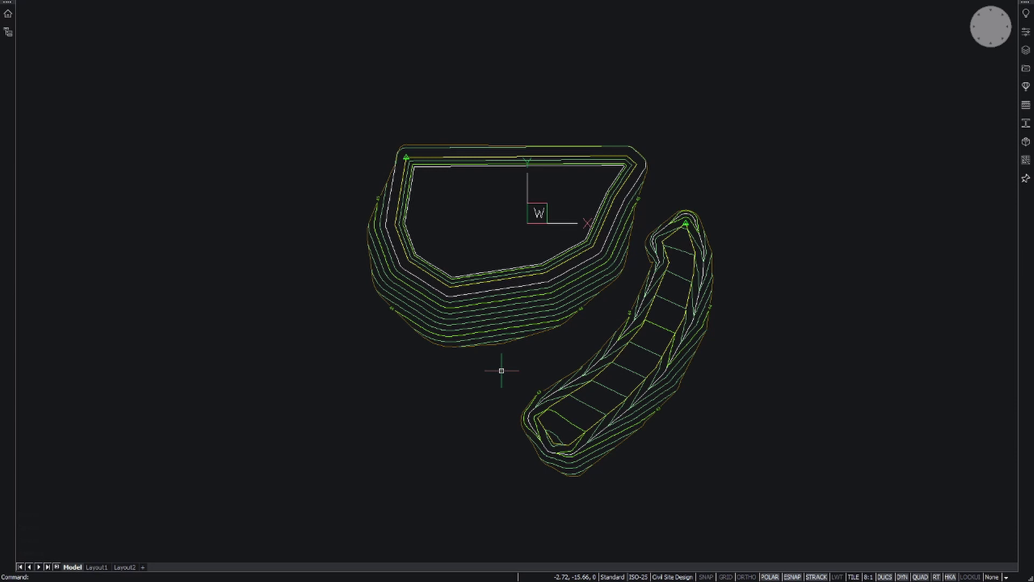
pyautogui.moveTo(503, 312); pyautogui.dragTo(513, 306, button='middle')
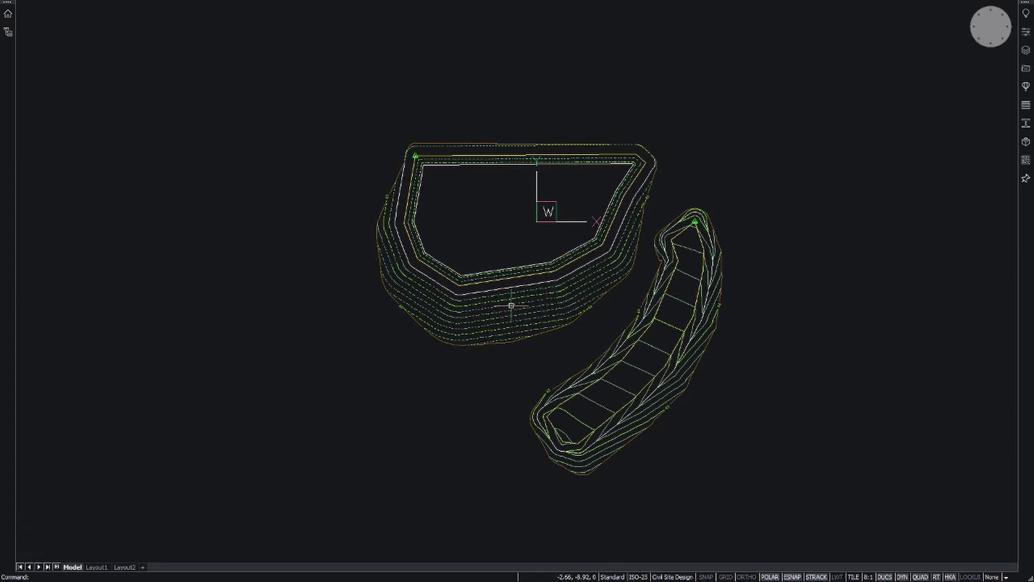
pyautogui.moveTo(513, 306)
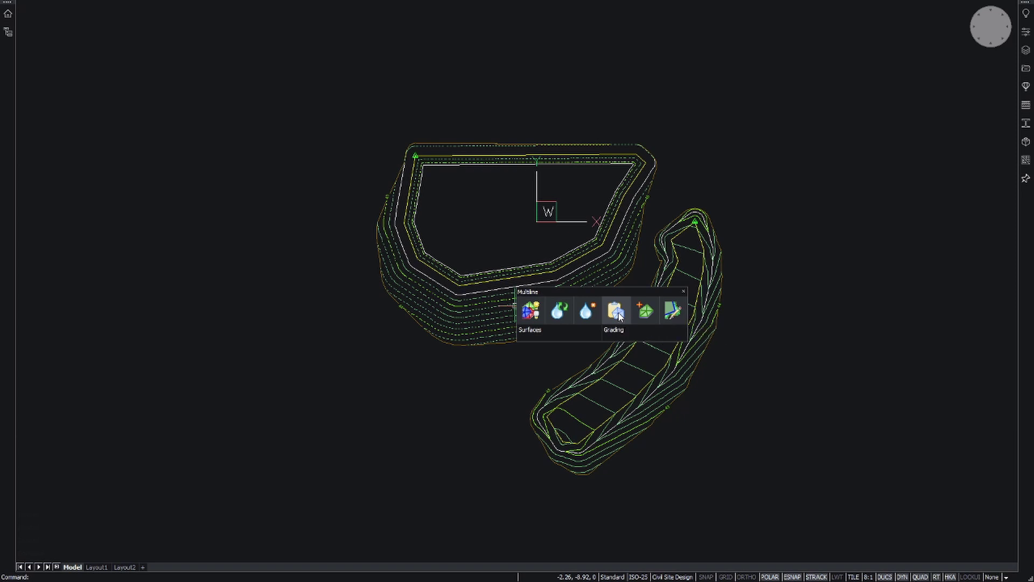
pyautogui.click(618, 315)
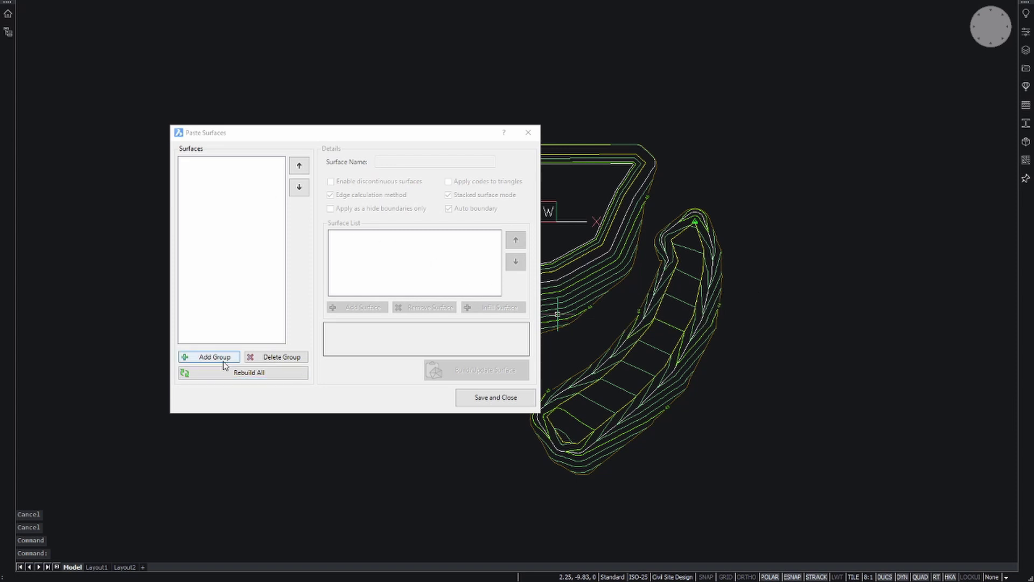
pyautogui.click(224, 361)
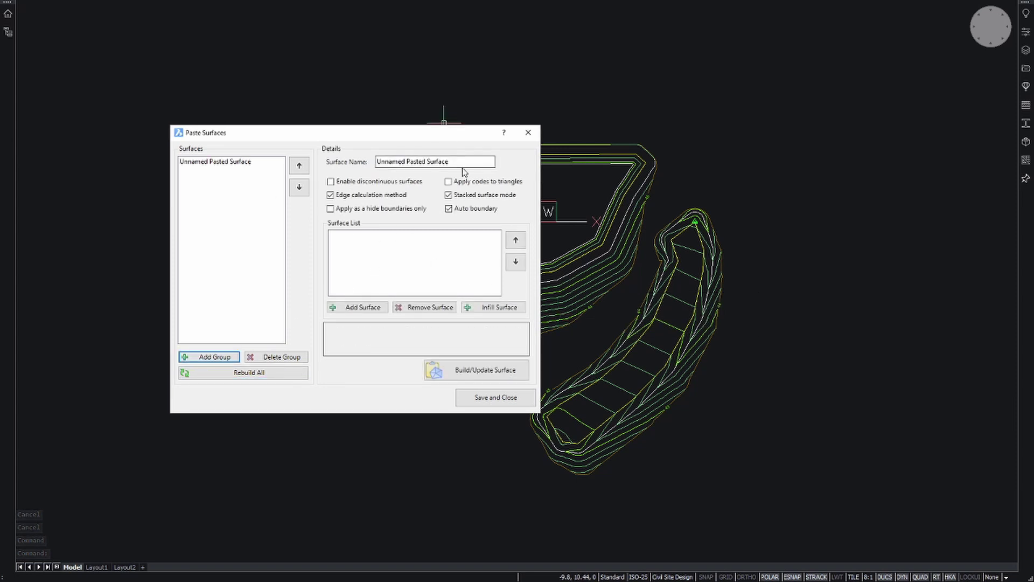
pyautogui.moveTo(464, 162); pyautogui.dragTo(348, 174)
pyautogui.write('C')
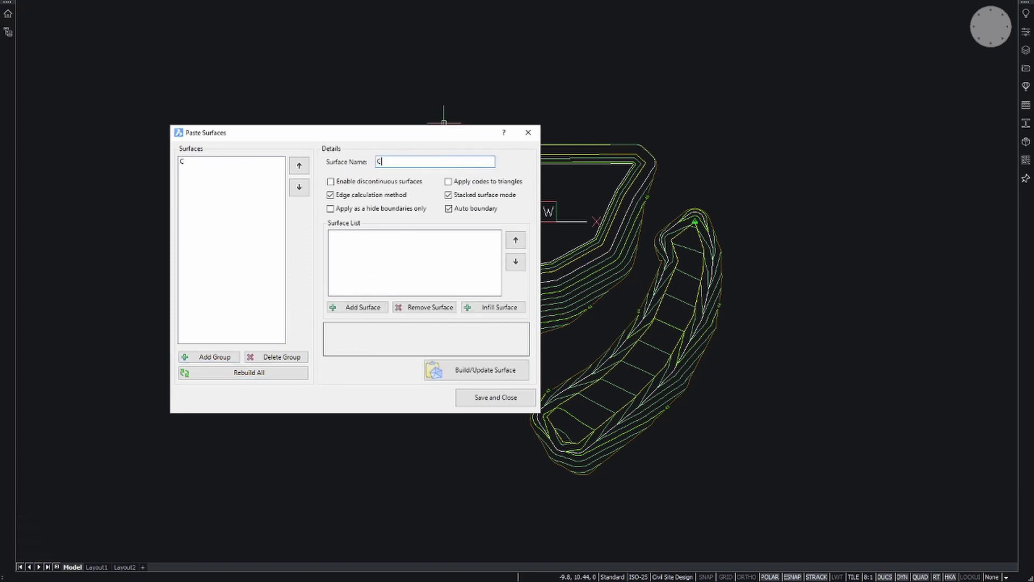
pyautogui.write('ombo')
# Add the surfaces GR-OVERFLOW, GR-POND and NS to the Combo surface list
pyautogui.click(357, 307)
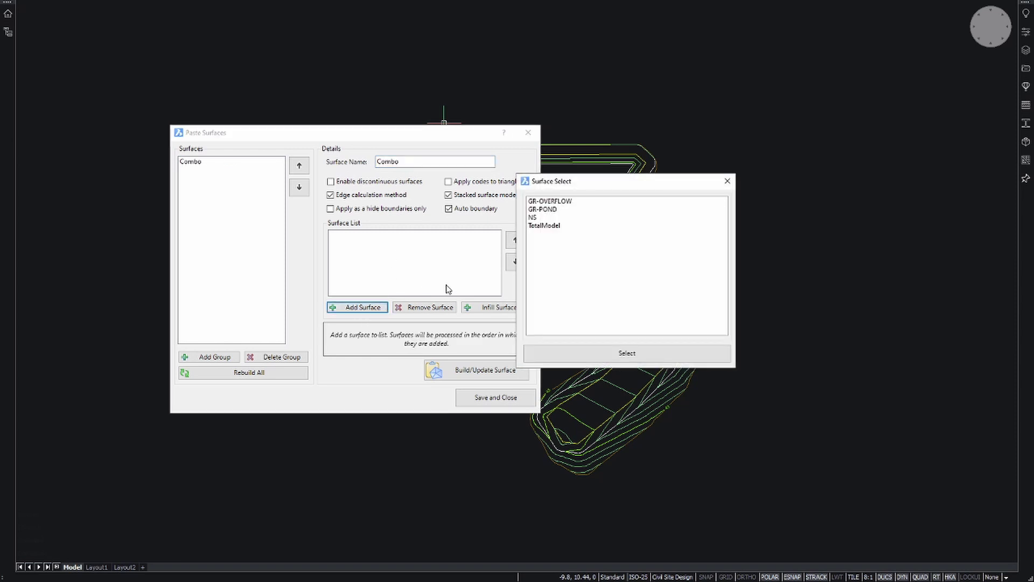
pyautogui.click(544, 217)
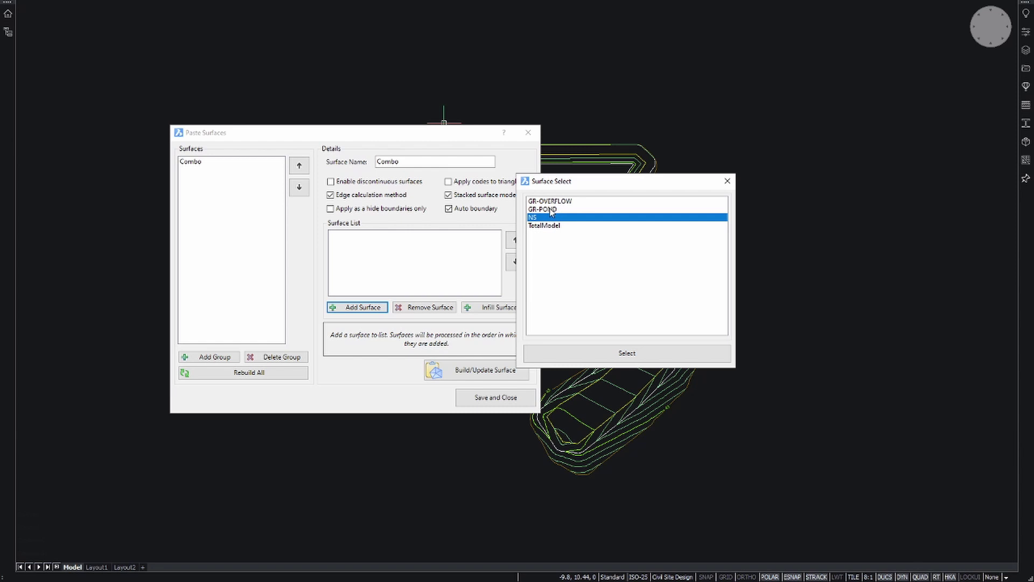
pyautogui.keyDown('ctrl'); pyautogui.click(551, 211); pyautogui.keyUp('ctrl')
pyautogui.keyDown('ctrl'); pyautogui.click(561, 202); pyautogui.keyUp('ctrl')
pyautogui.click(645, 354)
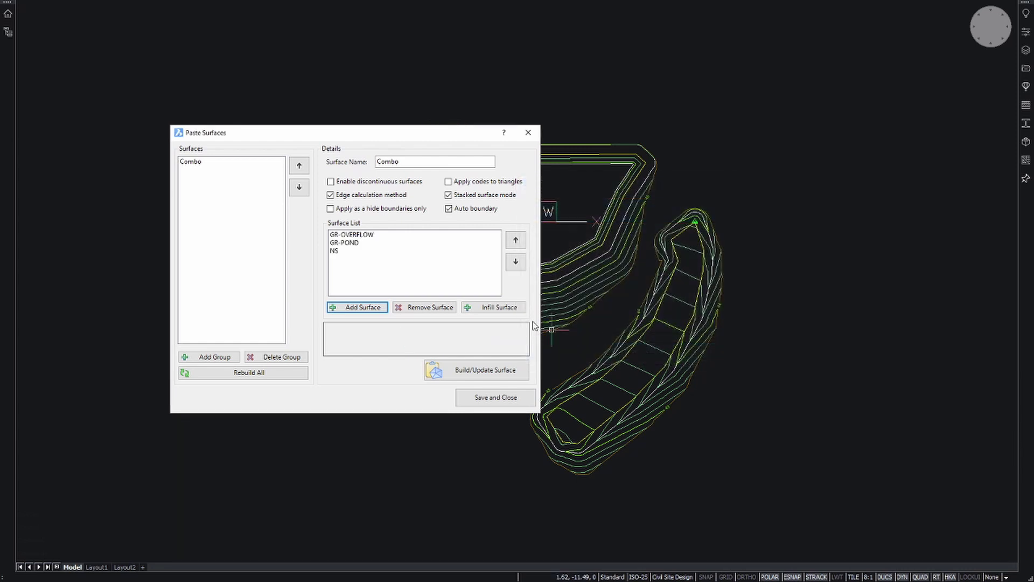
# Reorder the Combo surface list so that NS comes first, followed by GR-POND and GR-OVERFLOW
pyautogui.click(353, 251)
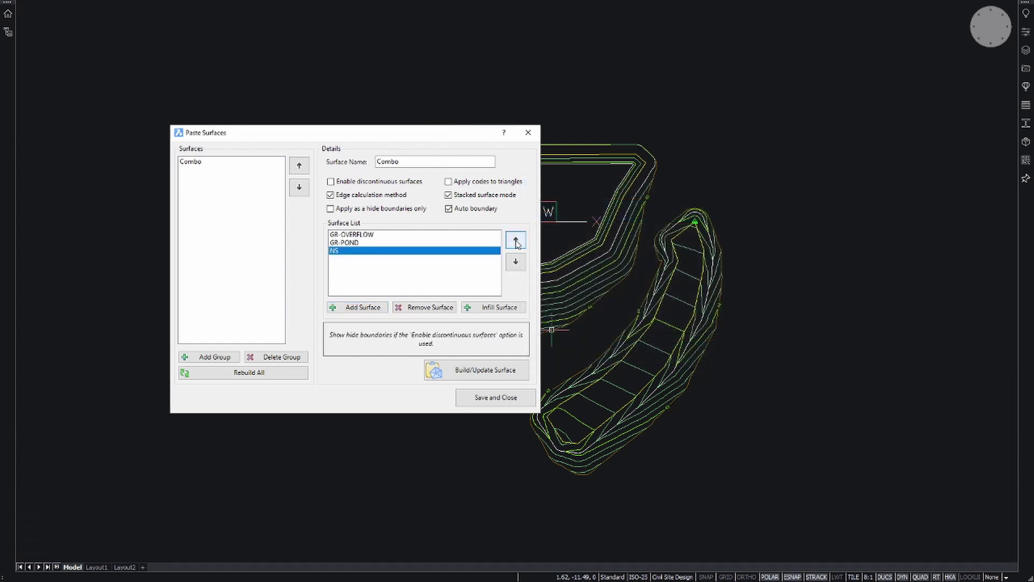
pyautogui.click(515, 241)
pyautogui.click(515, 241)
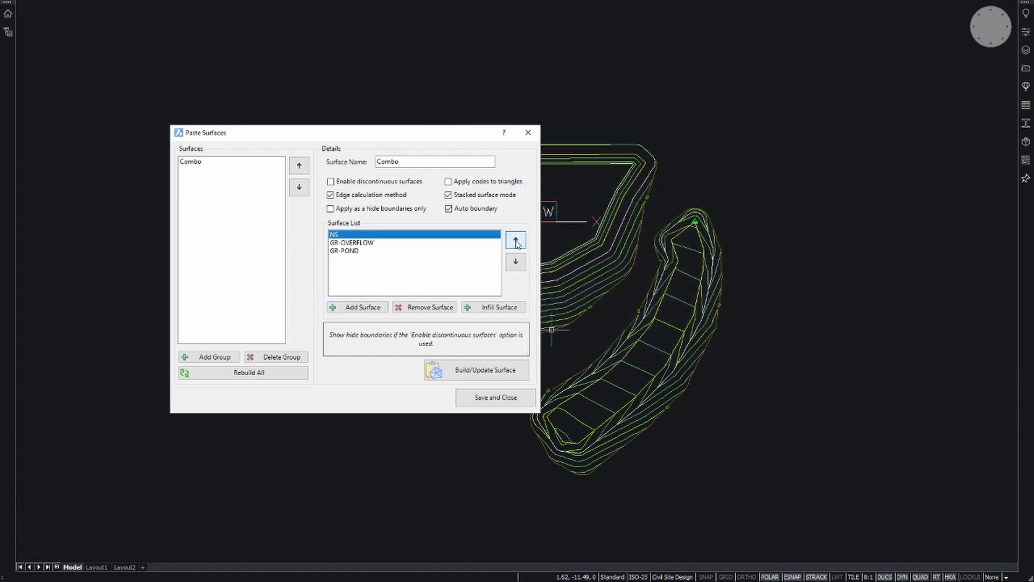
pyautogui.click(355, 244)
pyautogui.click(353, 252)
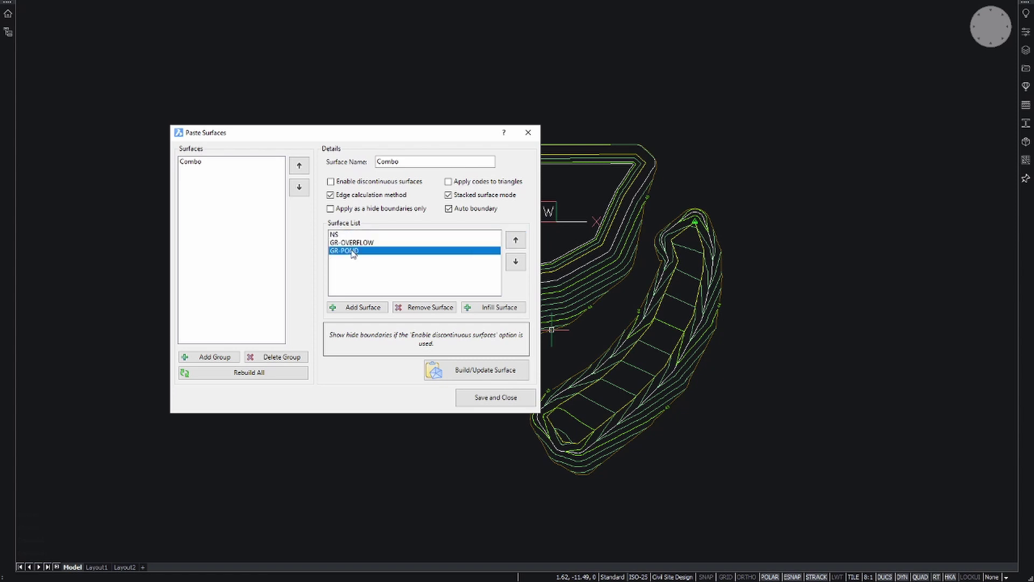
pyautogui.click(366, 244)
pyautogui.click(359, 251)
pyautogui.click(365, 243)
pyautogui.click(360, 252)
pyautogui.click(515, 241)
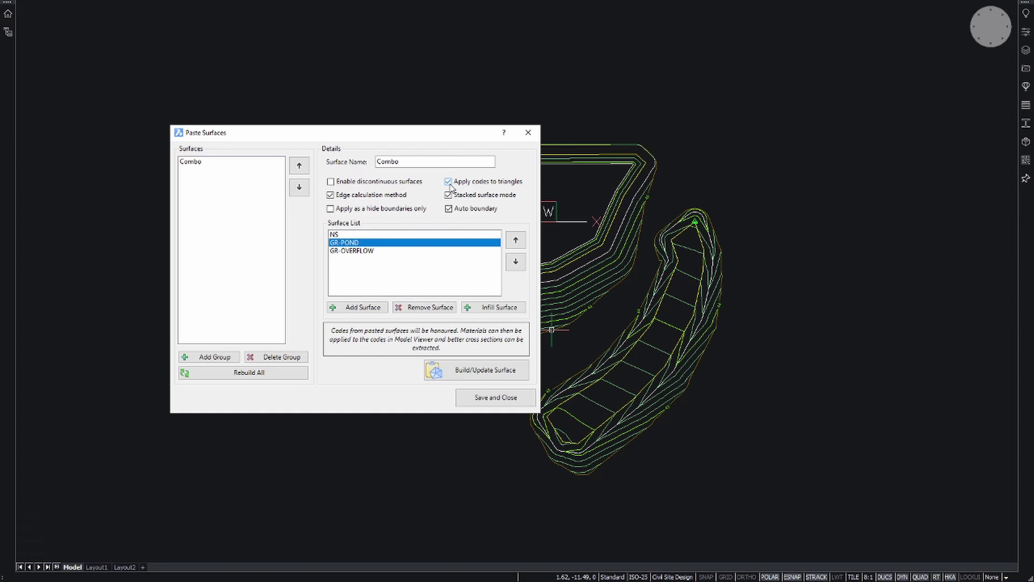
# Build the Combo surface with codes applied to triangles, and save and close the pasted surface settings
pyautogui.click(510, 376)
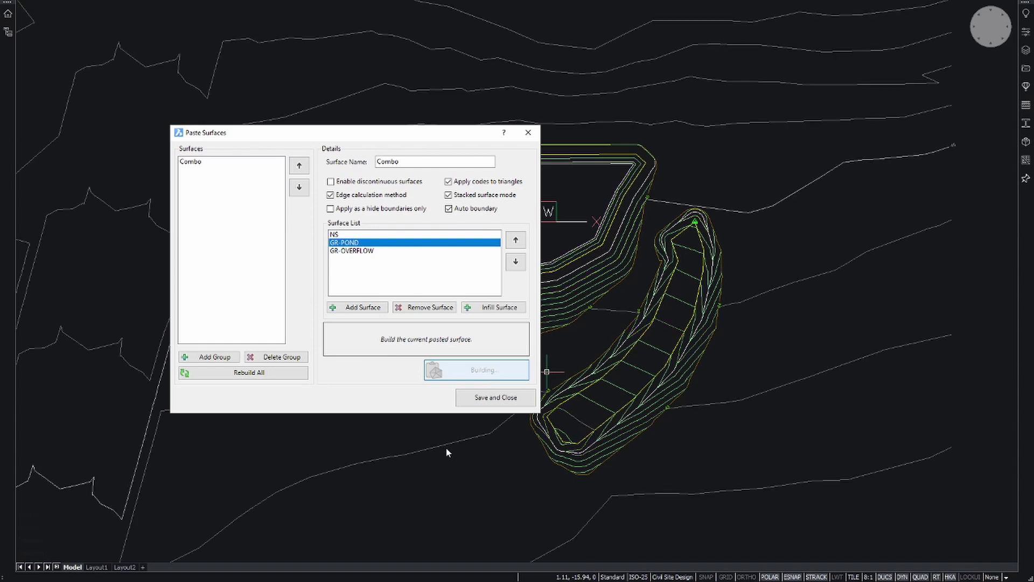
pyautogui.click(510, 400)
pyautogui.moveTo(820, 258); pyautogui.dragTo(771, 265, button='middle')
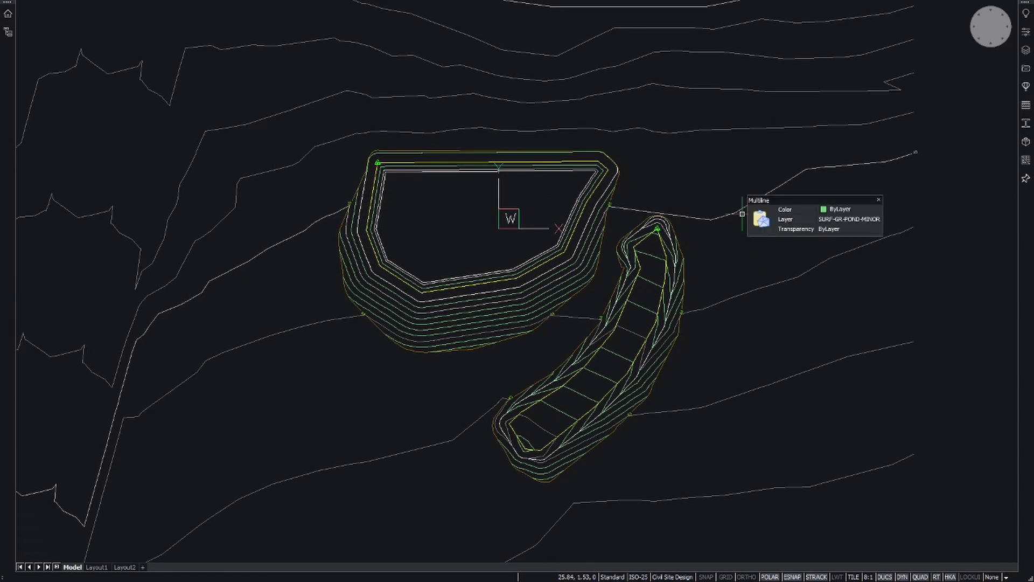
pyautogui.moveTo(742, 214); pyautogui.dragTo(746, 238, button='middle')
pyautogui.press('Escape')
pyautogui.press('Escape')
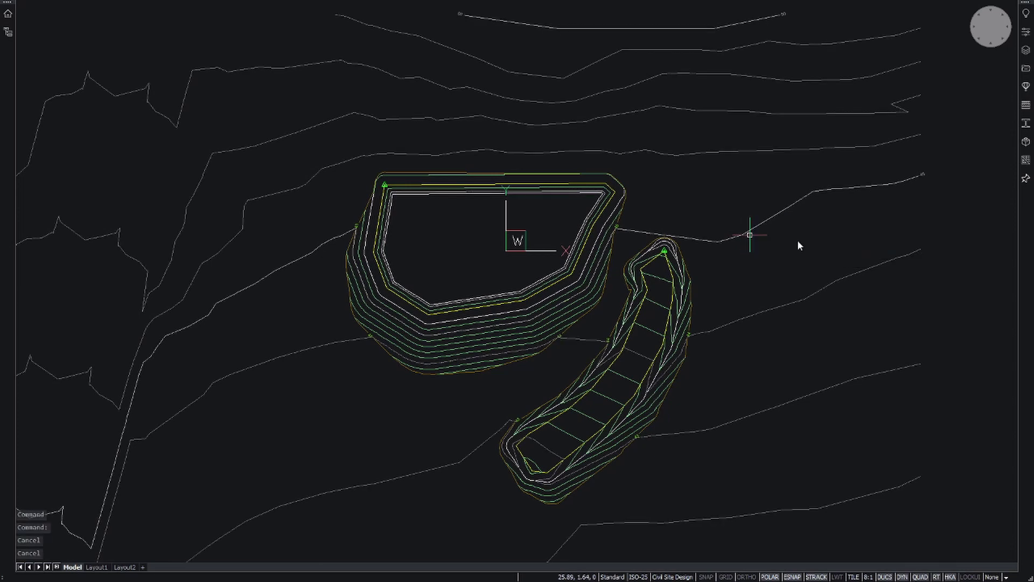
# Set the contour intervals of surface PST-Combo to 0.2 minor and 1 major
pyautogui.click(615, 181)
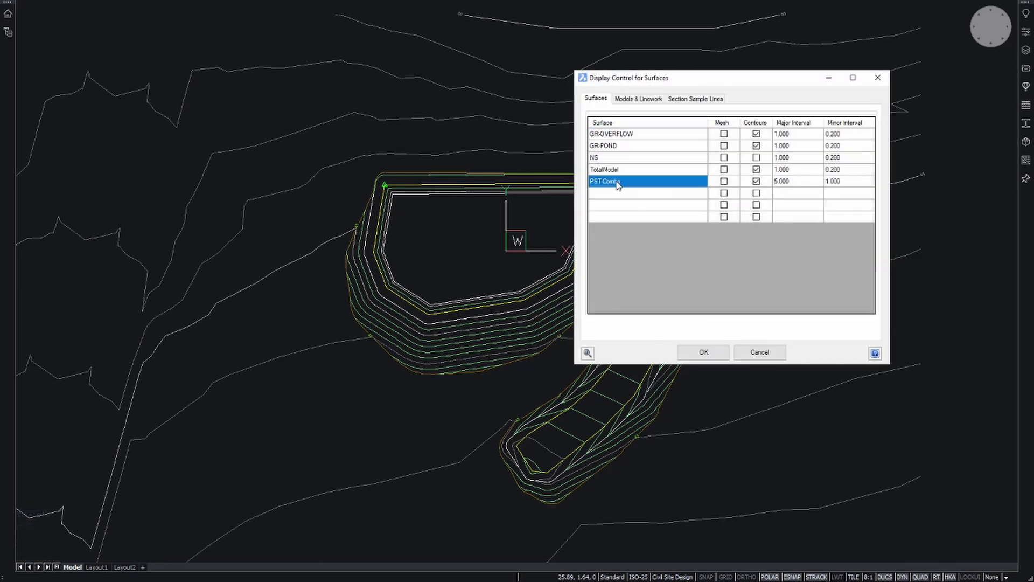
pyautogui.click(855, 183)
pyautogui.click(855, 183)
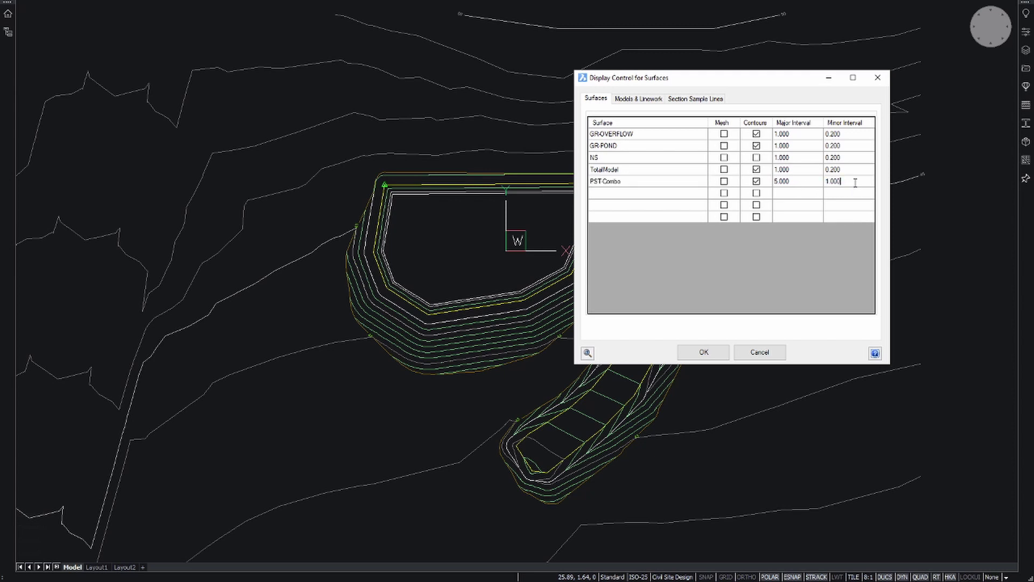
pyautogui.moveTo(855, 184); pyautogui.dragTo(811, 188)
pyautogui.write('2')
pyautogui.click(808, 181)
pyautogui.click(808, 181)
pyautogui.moveTo(808, 181); pyautogui.dragTo(773, 184)
pyautogui.write('1')
pyautogui.click(704, 352)
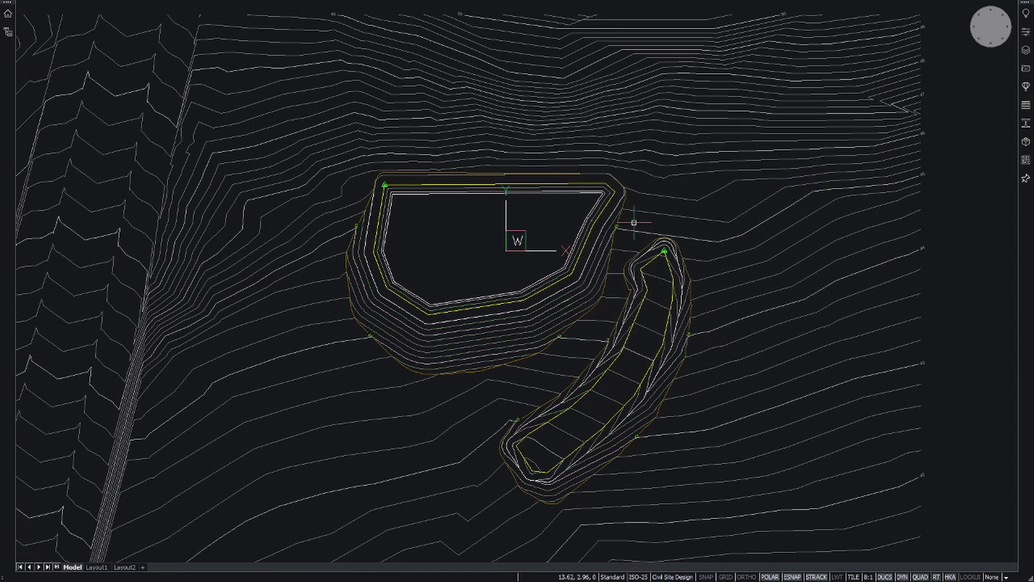
# Examine the combined surface's contours between the pond's edge and the upper end of the overflow
pyautogui.scroll(5, 630, 243)
pyautogui.moveTo(628, 258); pyautogui.dragTo(618, 157, button='middle')
pyautogui.scroll(1, 618, 156)
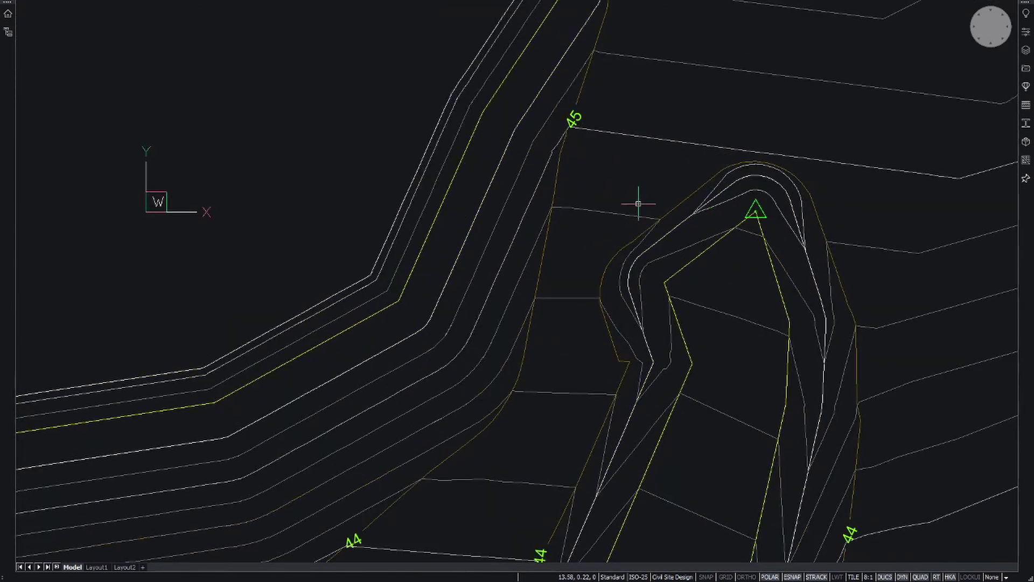
pyautogui.moveTo(634, 173)
pyautogui.scroll(-3, 641, 235)
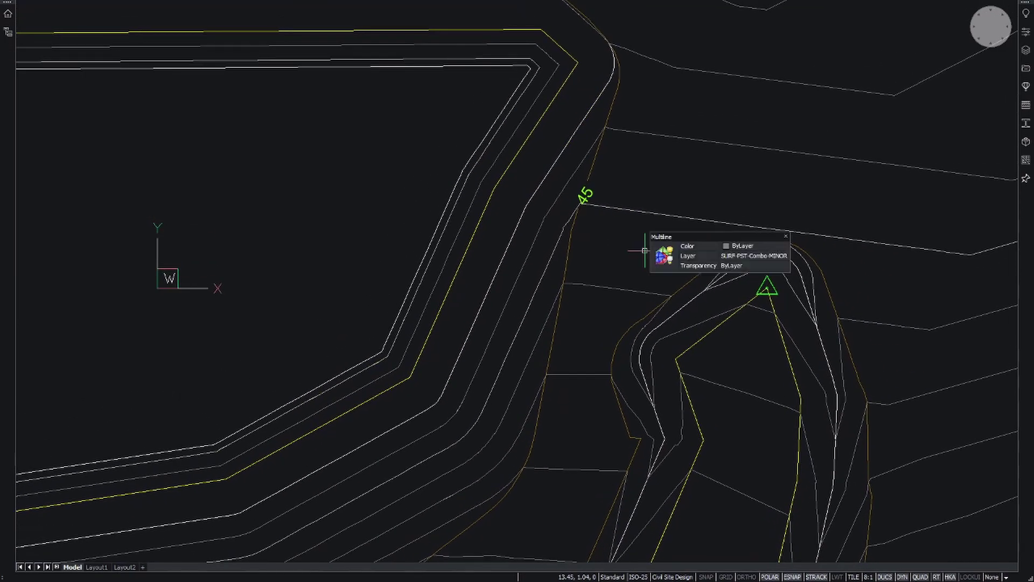
pyautogui.scroll(-2, 616, 233)
pyautogui.scroll(-2, 618, 235)
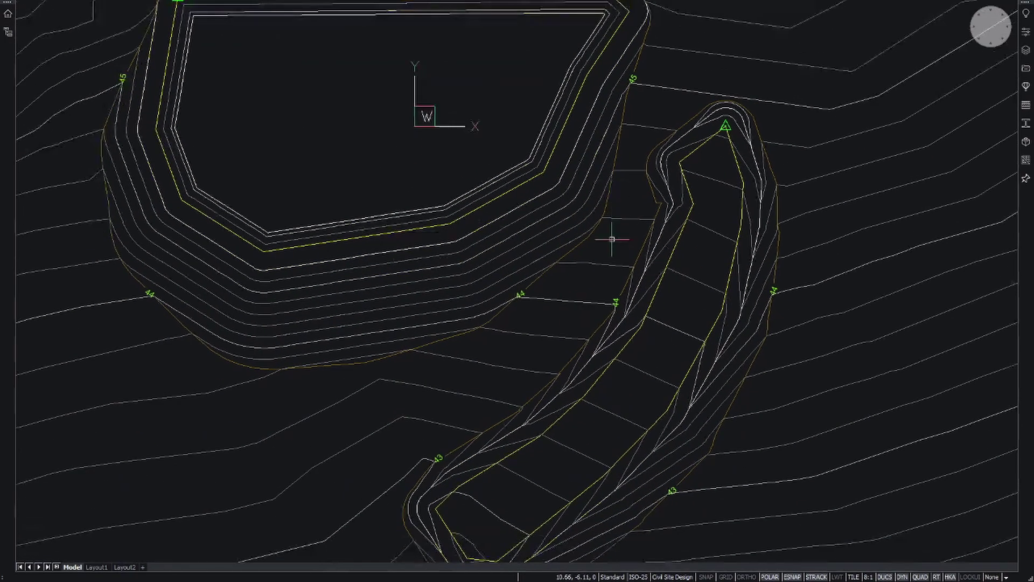
pyautogui.scroll(-2, 613, 241)
pyautogui.moveTo(621, 229)
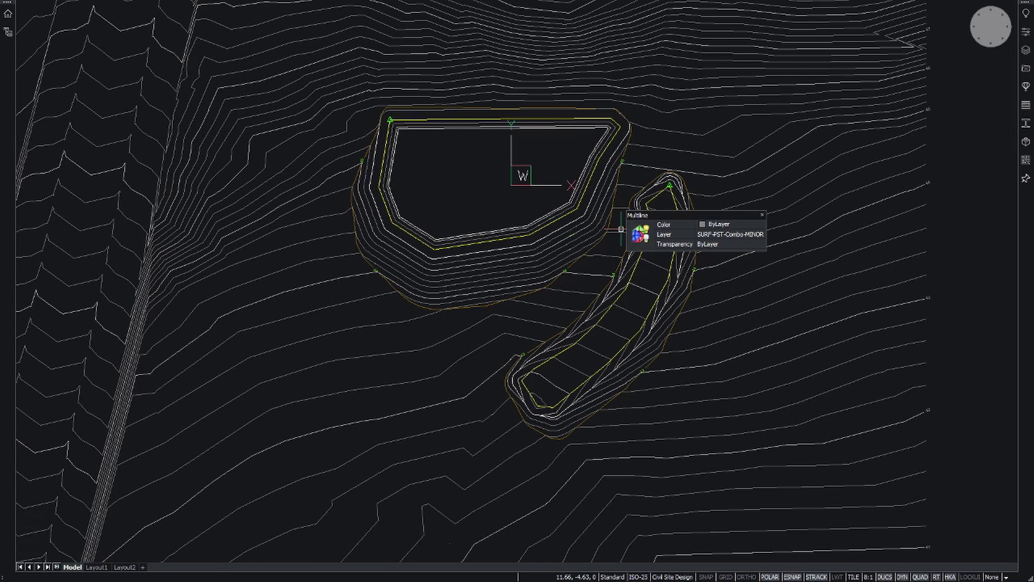
pyautogui.scroll(5, 658, 159)
pyautogui.moveTo(658, 162); pyautogui.dragTo(646, 206, button='middle')
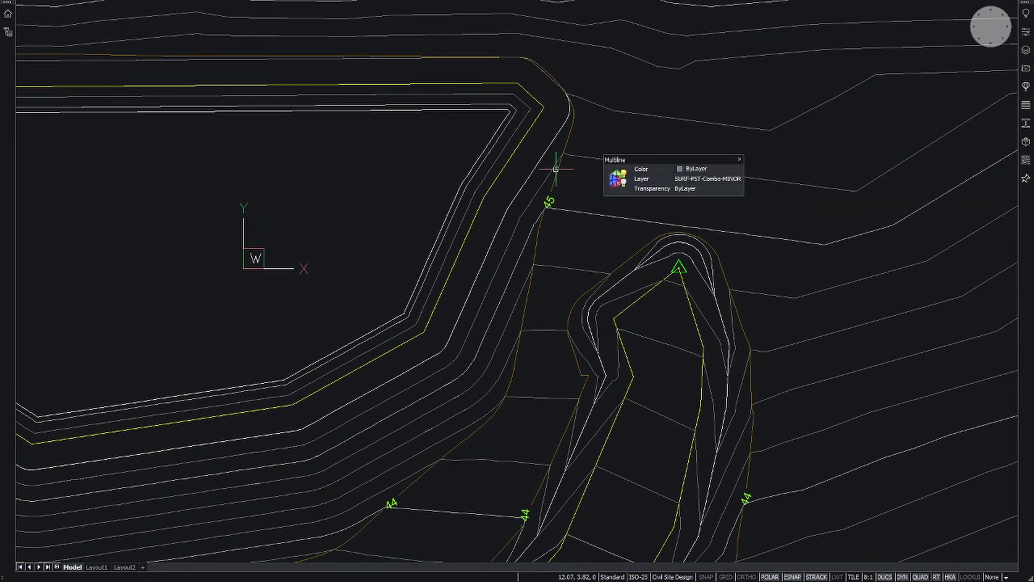
pyautogui.click(536, 170)
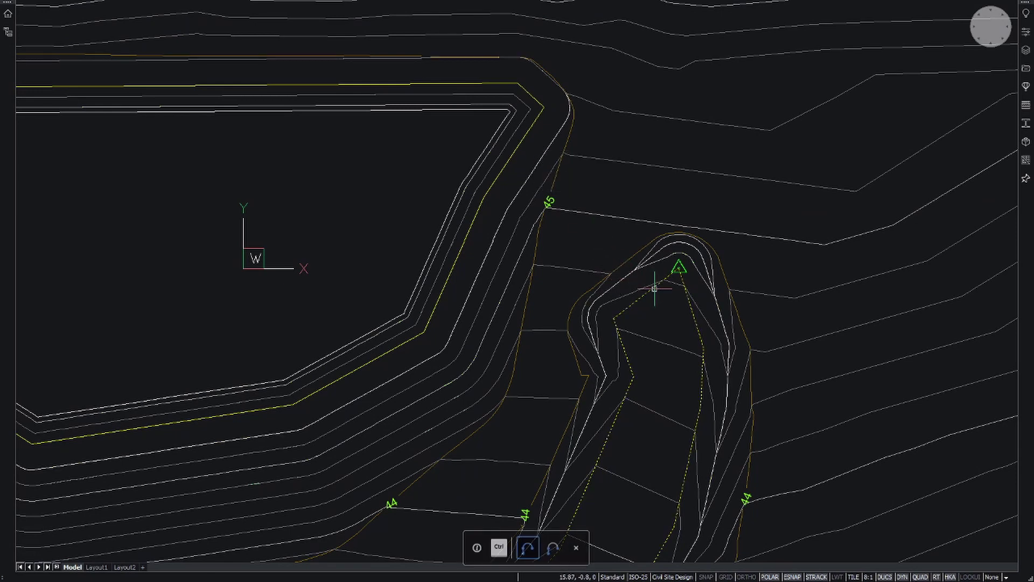
pyautogui.moveTo(673, 261); pyautogui.dragTo(686, 261, button='middle')
# Draw a two-segment polyline about 5.9 m long from the pond's outer edge to the upper end of the overflow
pyautogui.press('Escape')
pyautogui.press('Escape')
pyautogui.press('Escape')
pyautogui.press('Escape')
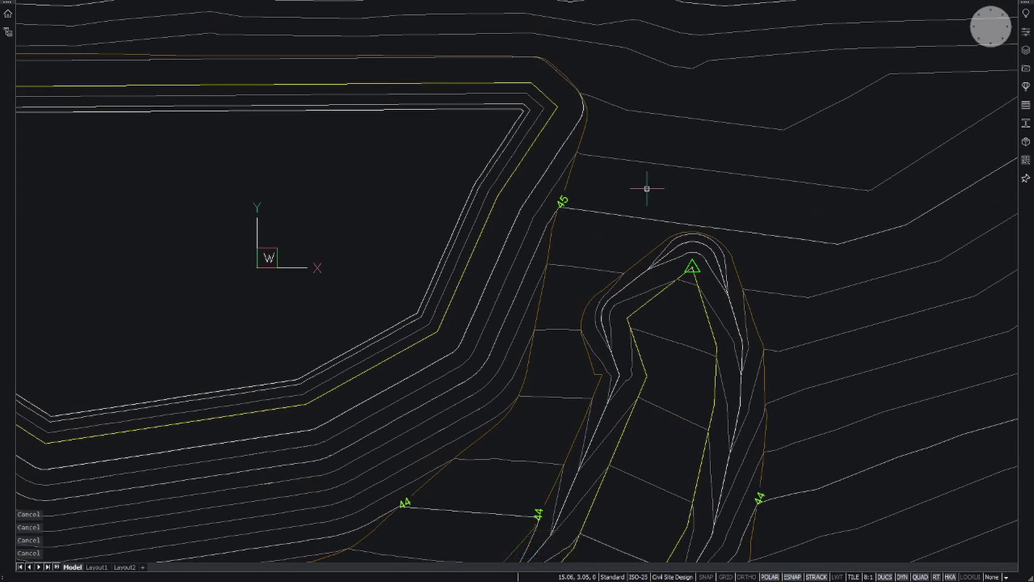
pyautogui.write('pl')
pyautogui.press('Return')
pyautogui.scroll(2, 636, 187)
pyautogui.moveTo(619, 187); pyautogui.dragTo(542, 167, button='middle')
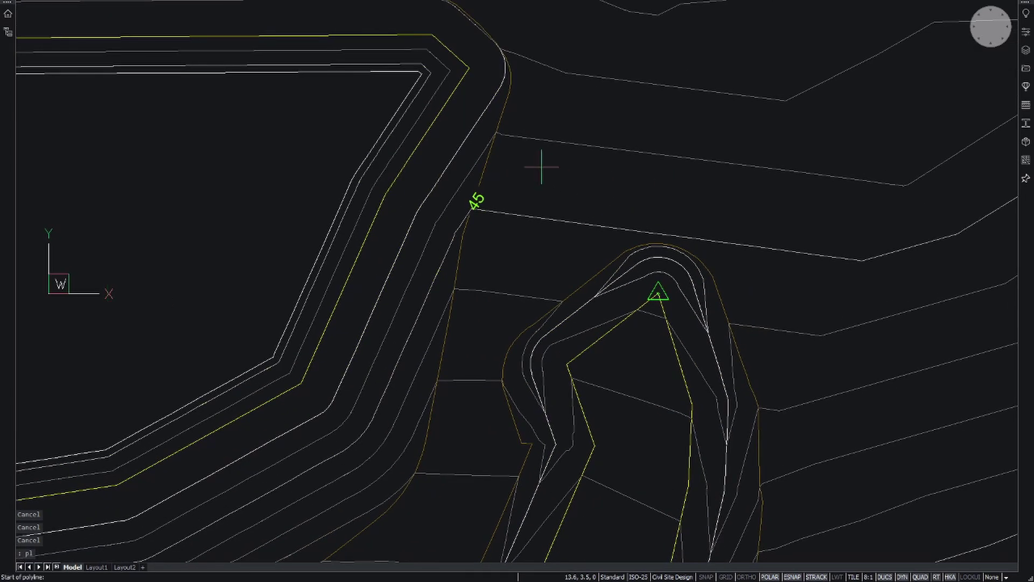
pyautogui.click(462, 145)
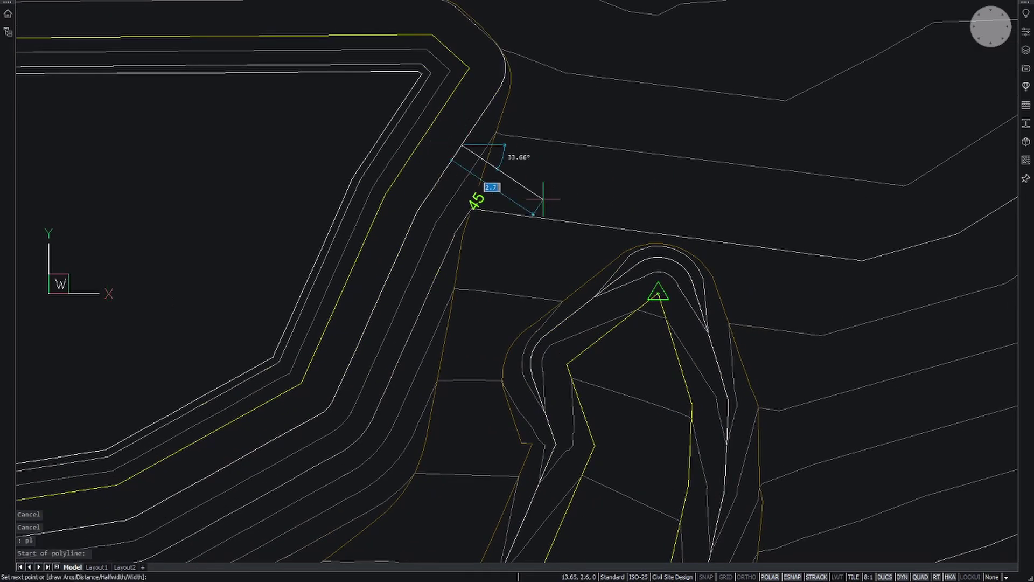
pyautogui.click(555, 201)
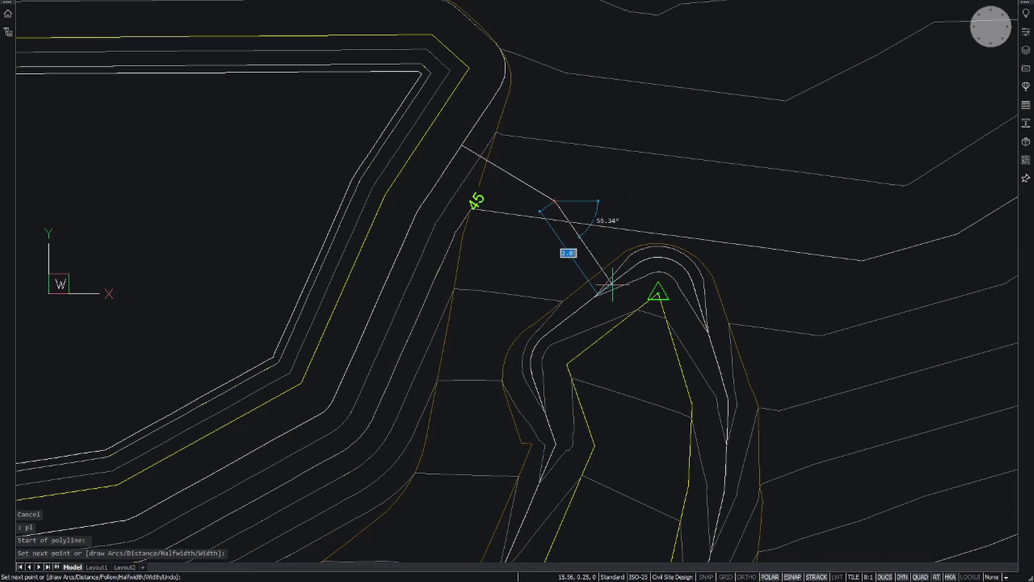
pyautogui.click(611, 286)
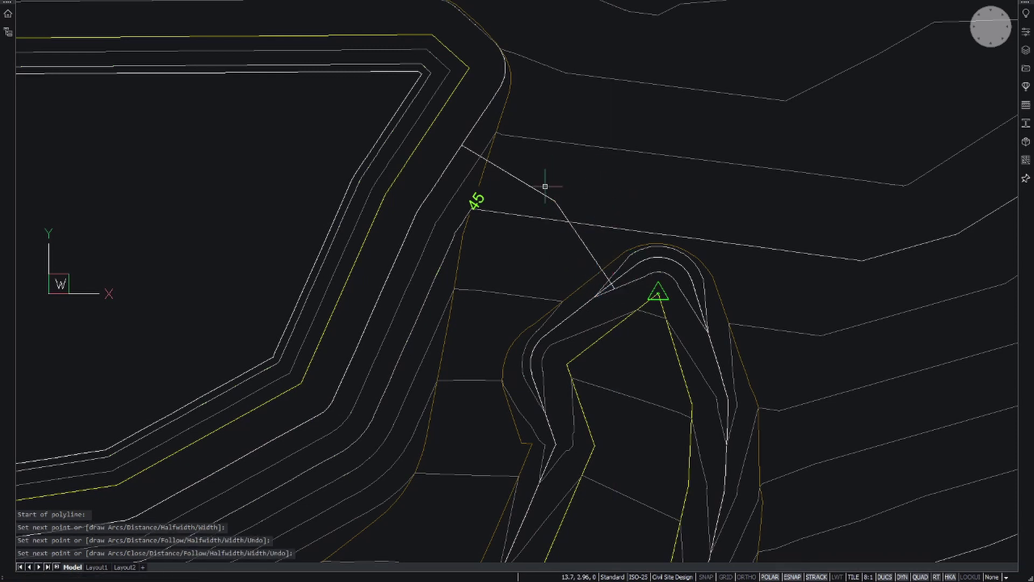
pyautogui.press('Return')
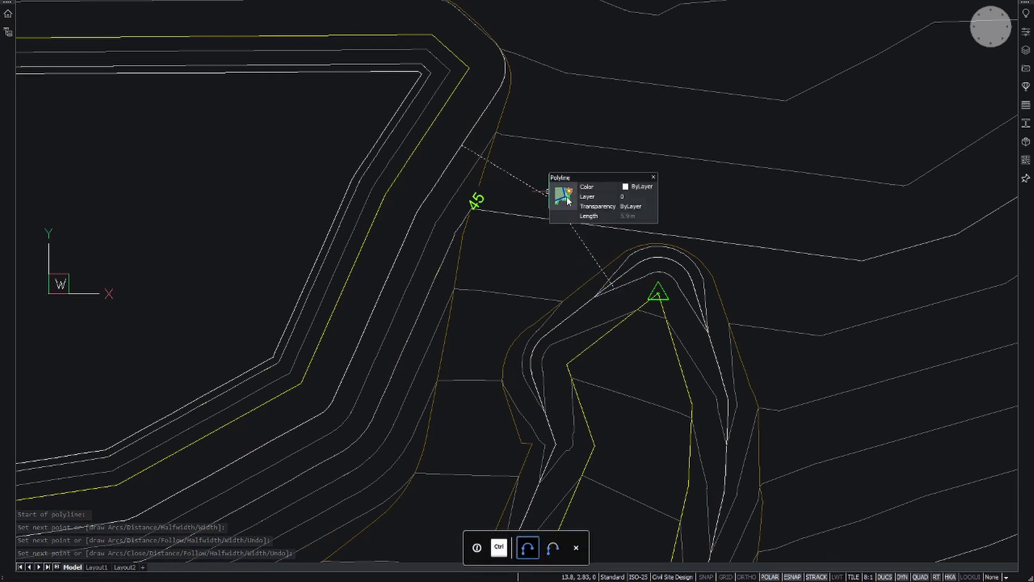
# Start a grading from the new polyline, name it BRIDGE, and set its target surface to PST-Combo
pyautogui.click(560, 194)
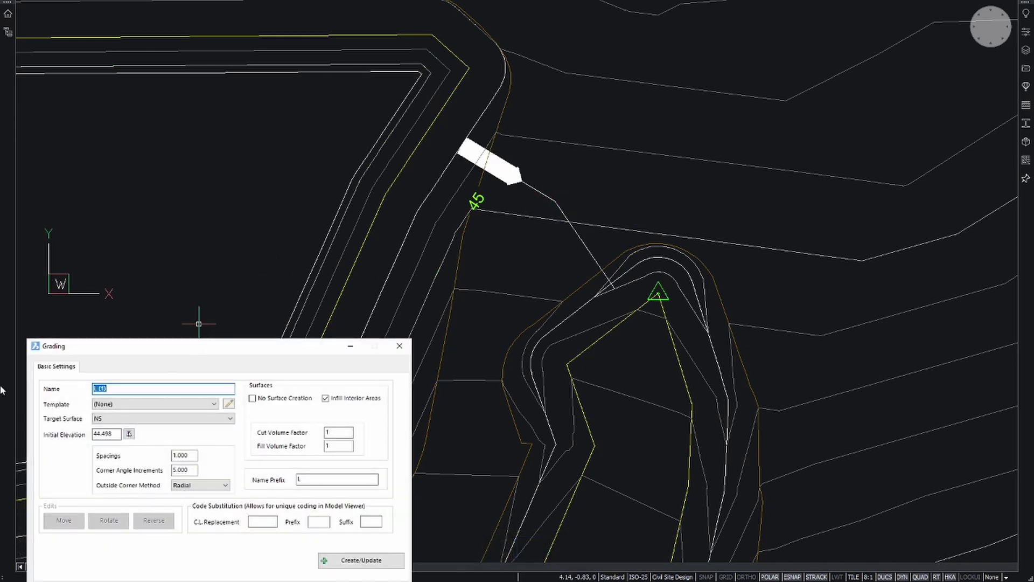
pyautogui.write('BRIDGE')
pyautogui.click(177, 422)
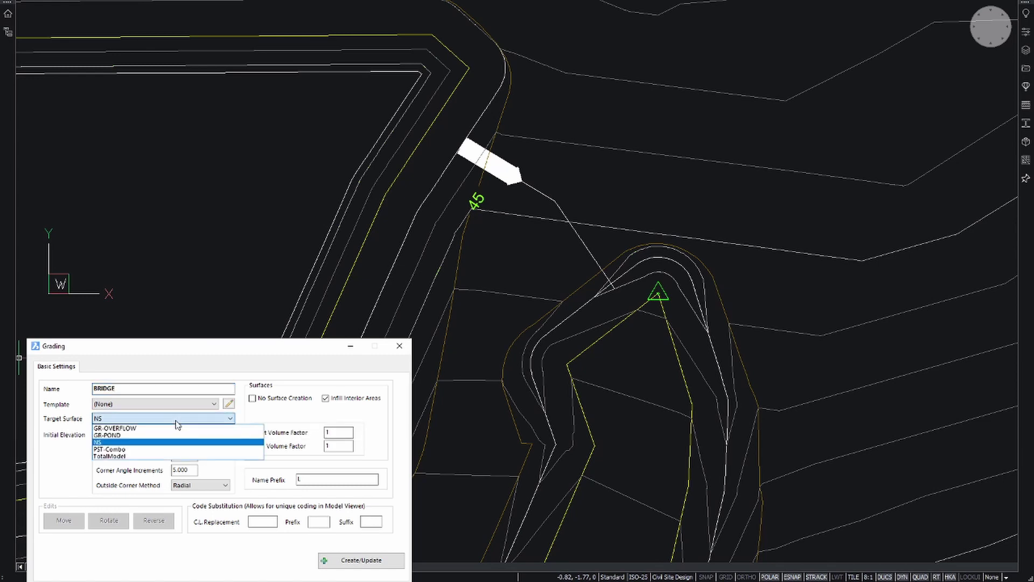
pyautogui.click(138, 450)
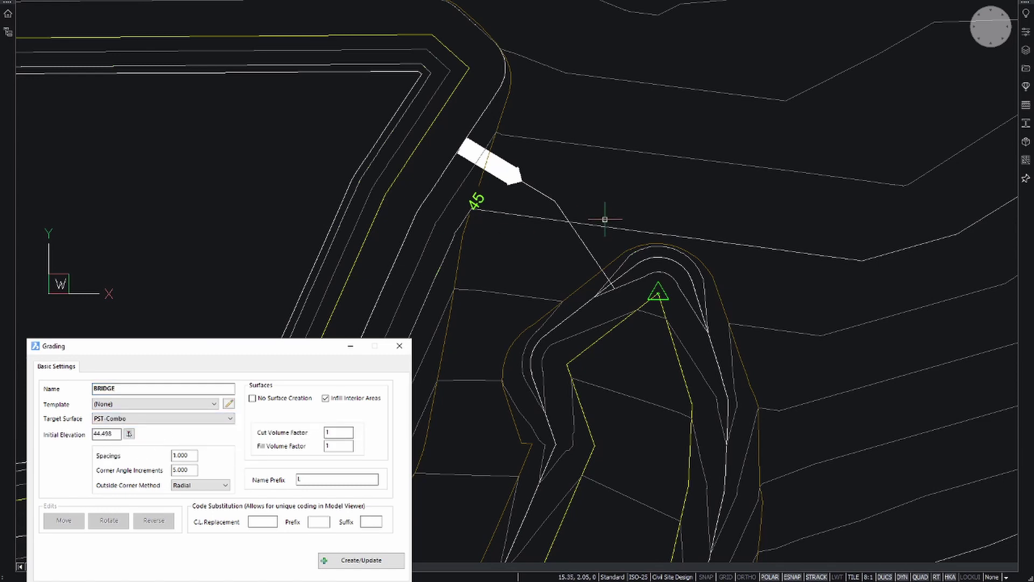
# Create the BRIDGE grading with the Pond-Bridge template and an initial elevation picked from the surface near the polyline's bend
pyautogui.moveTo(474, 129); pyautogui.dragTo(506, 115, button='middle')
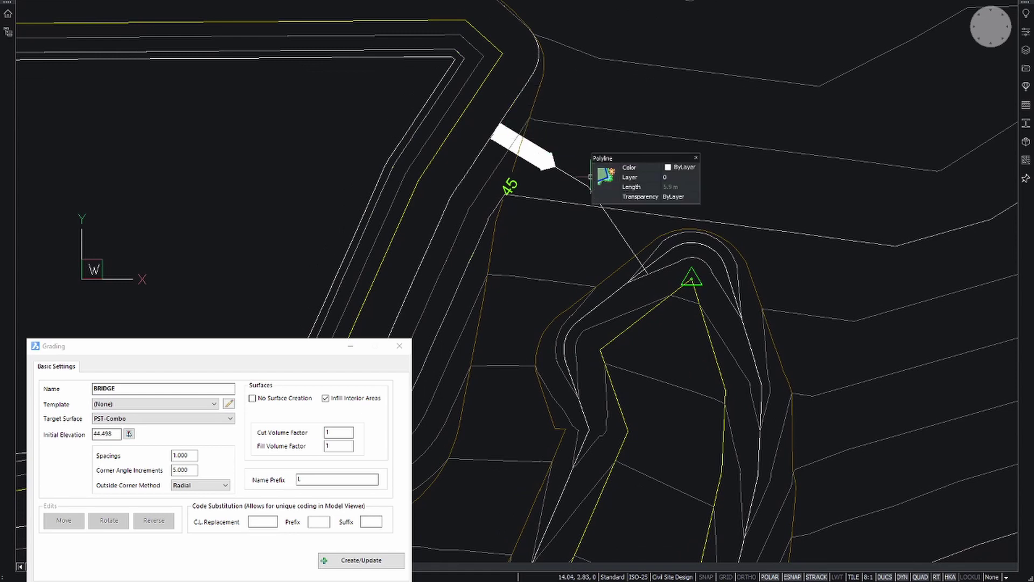
pyautogui.moveTo(615, 297); pyautogui.dragTo(636, 285, button='middle')
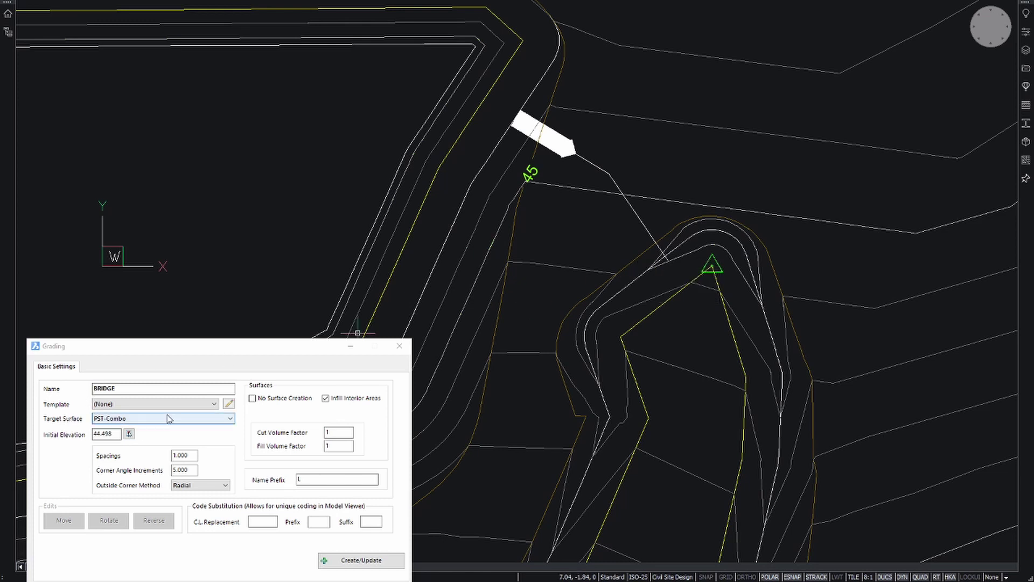
pyautogui.click(195, 404)
pyautogui.scroll(-3, 162, 384)
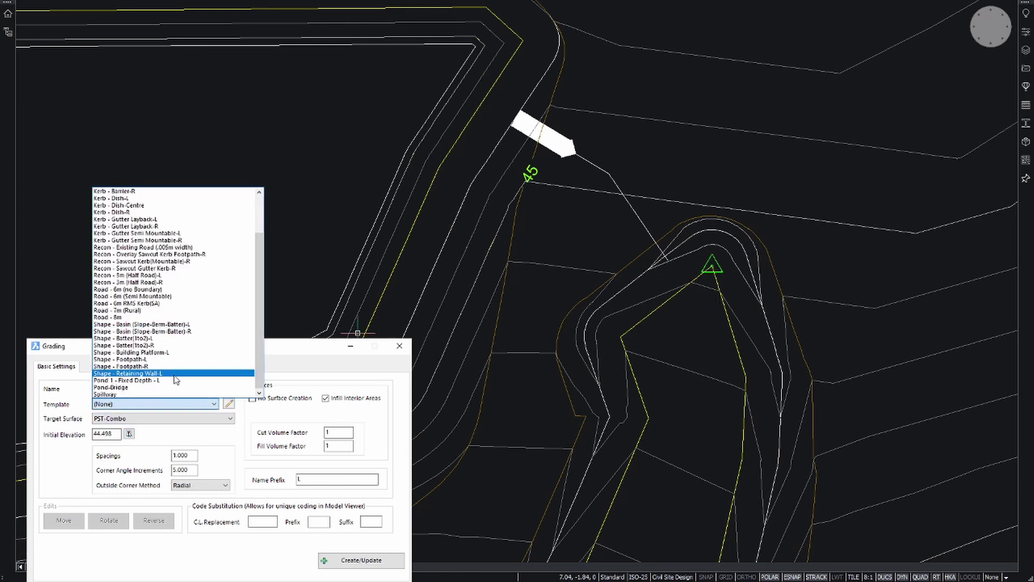
pyautogui.click(137, 388)
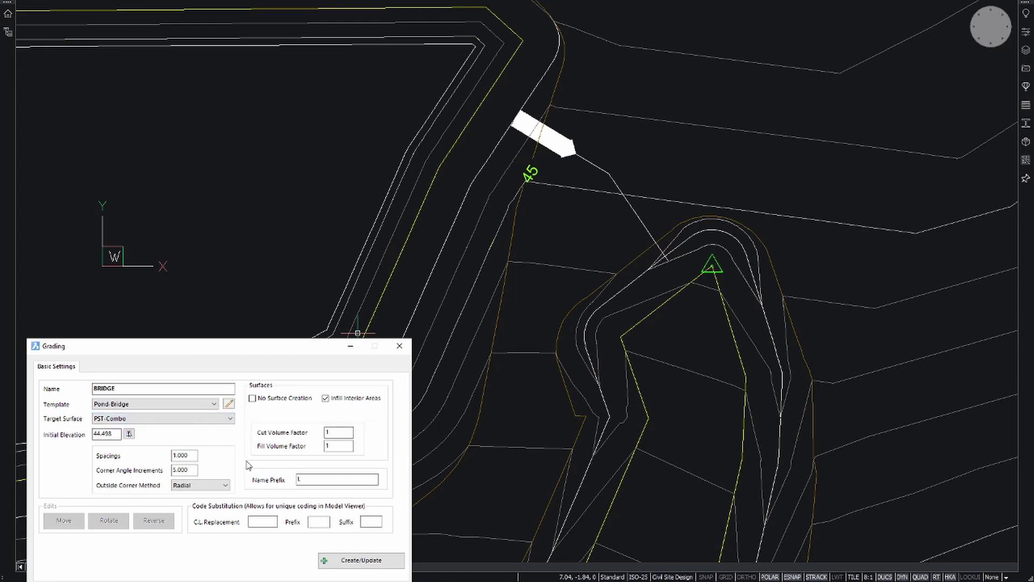
pyautogui.click(129, 434)
pyautogui.click(618, 163)
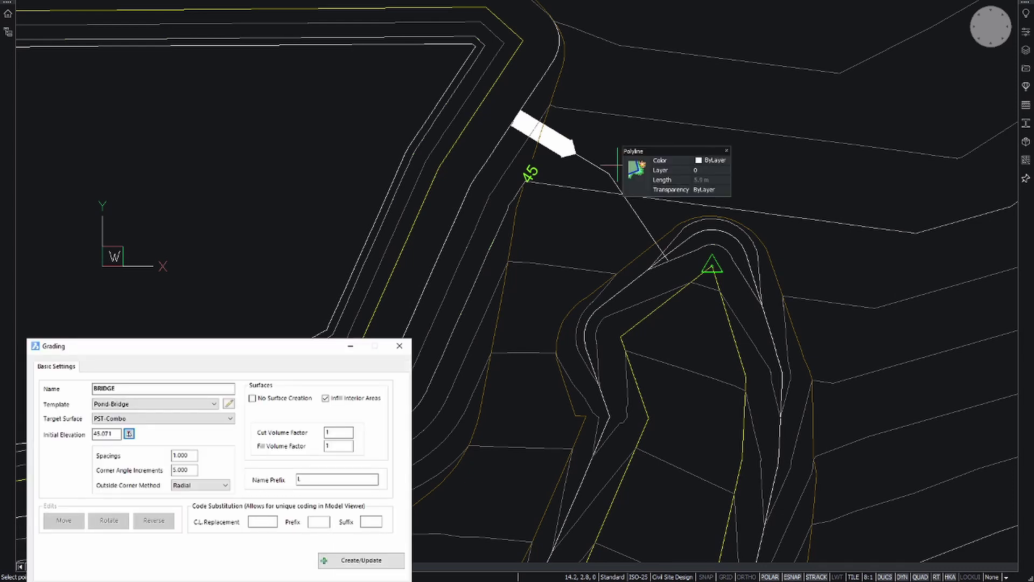
pyautogui.click(377, 561)
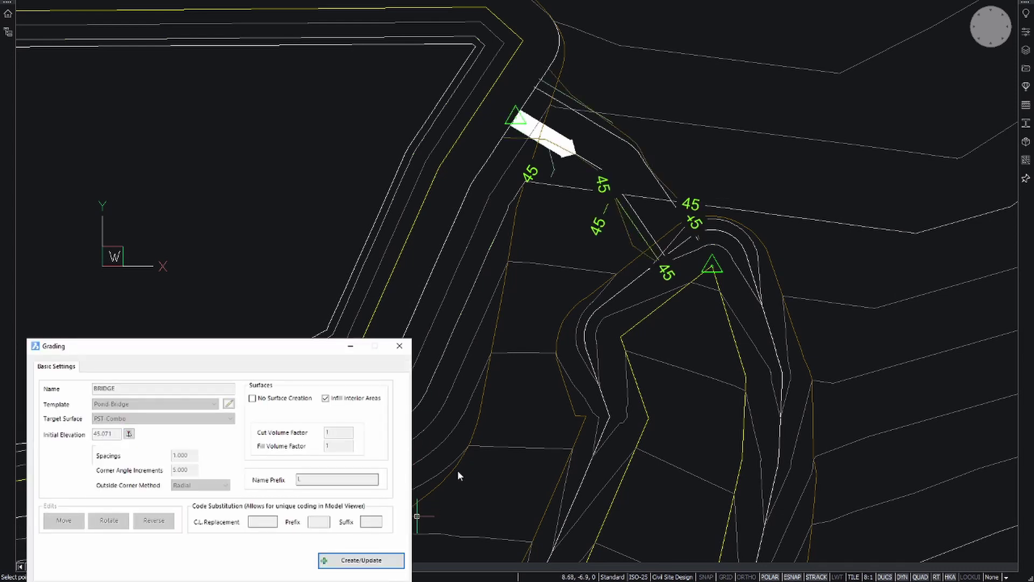
# Set the minor contour interval of surface GR-BRIDGE to 0.05 and apply the display settings
pyautogui.scroll(3, 723, 185)
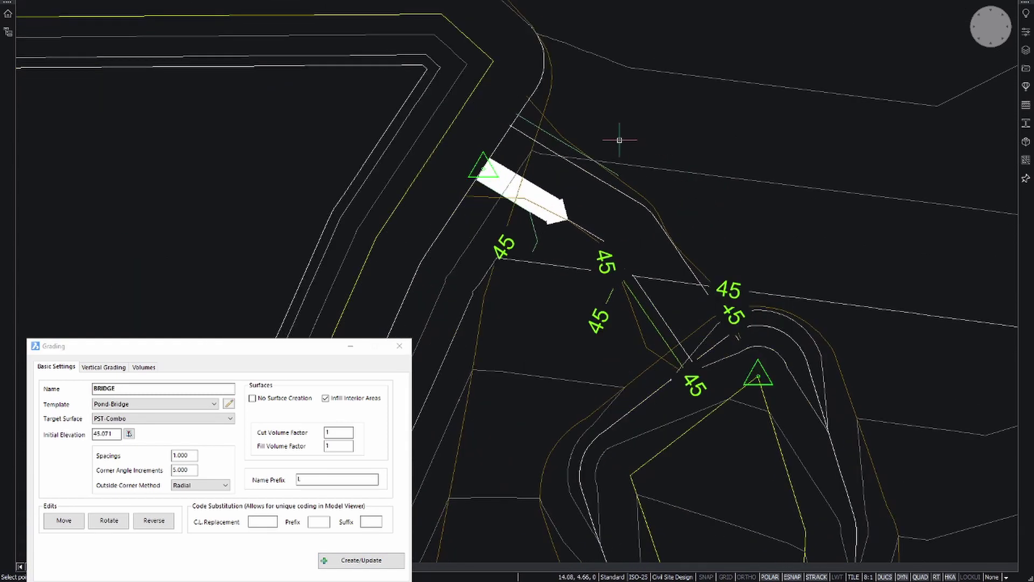
pyautogui.moveTo(601, 143); pyautogui.dragTo(643, 175, button='middle')
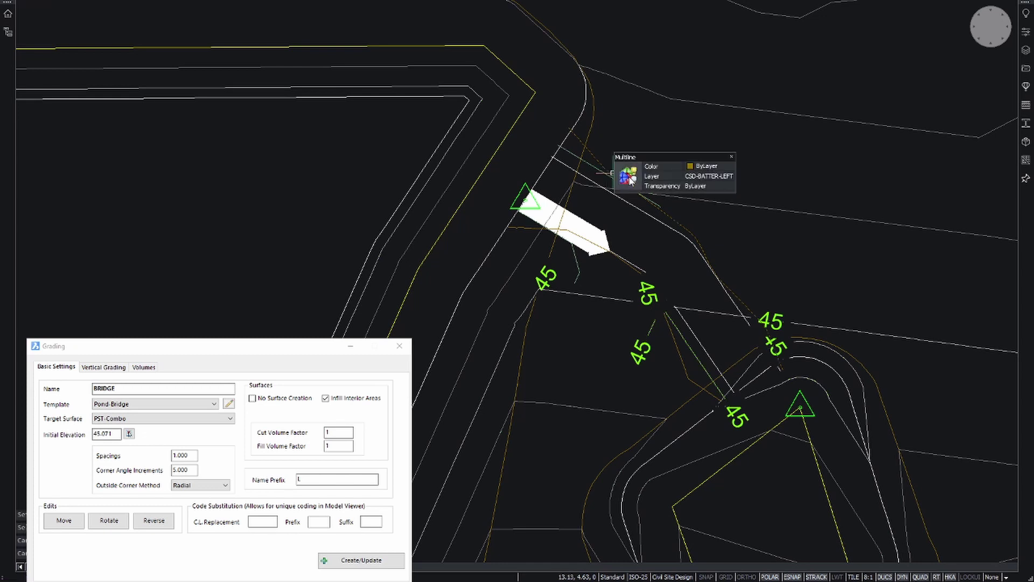
pyautogui.moveTo(645, 181)
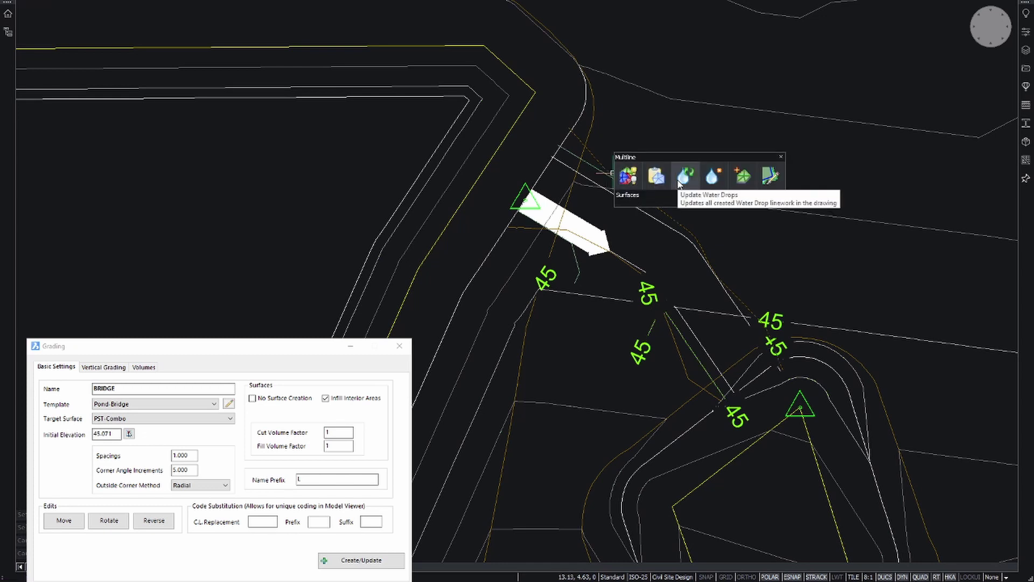
pyautogui.click(629, 175)
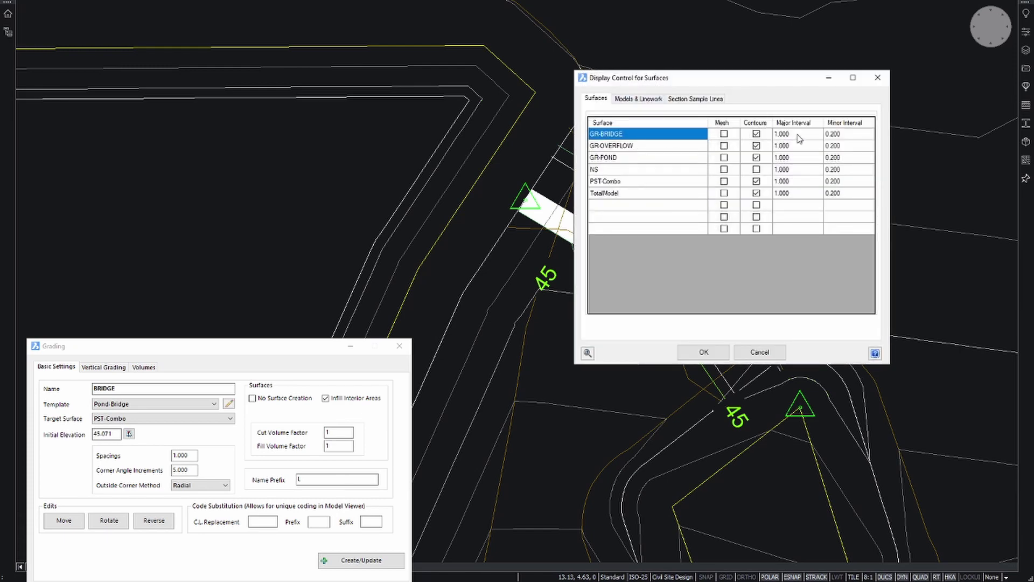
pyautogui.click(843, 135)
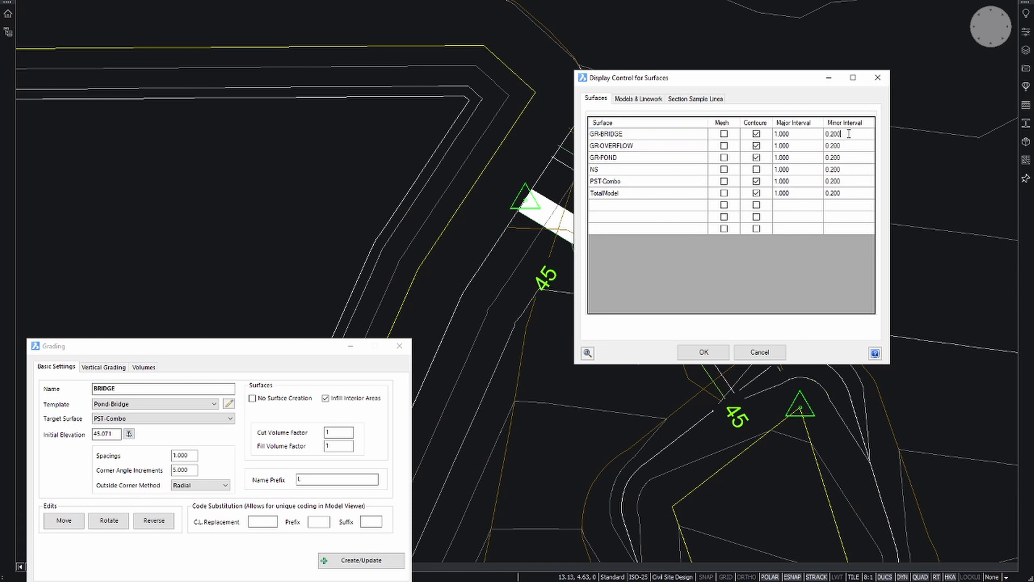
pyautogui.write('.05')
pyautogui.click(803, 135)
pyautogui.click(702, 352)
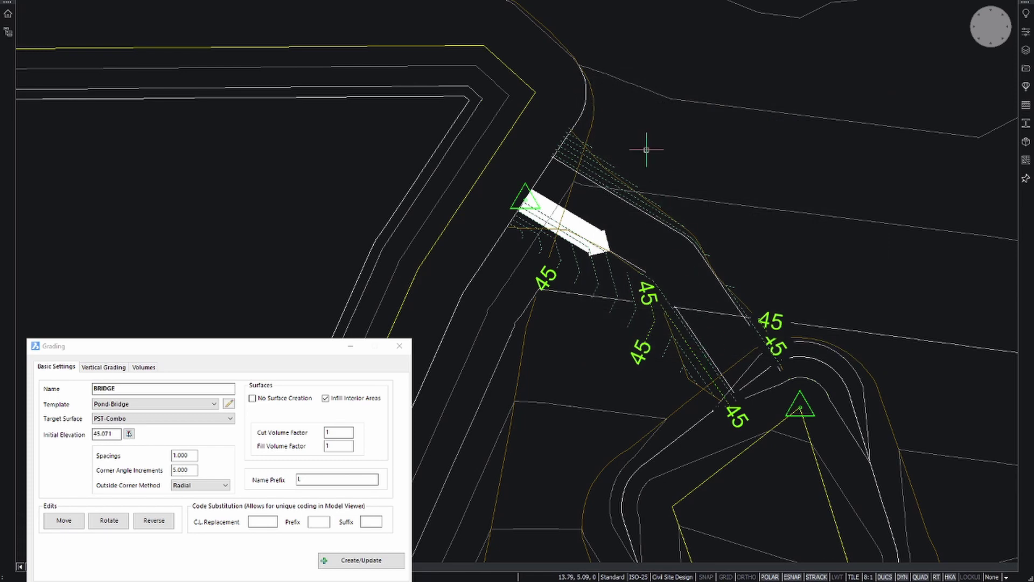
# Open the vertical grading editor for the BRIDGE grading and move its window clear of the bridge contours
pyautogui.scroll(2, 642, 141)
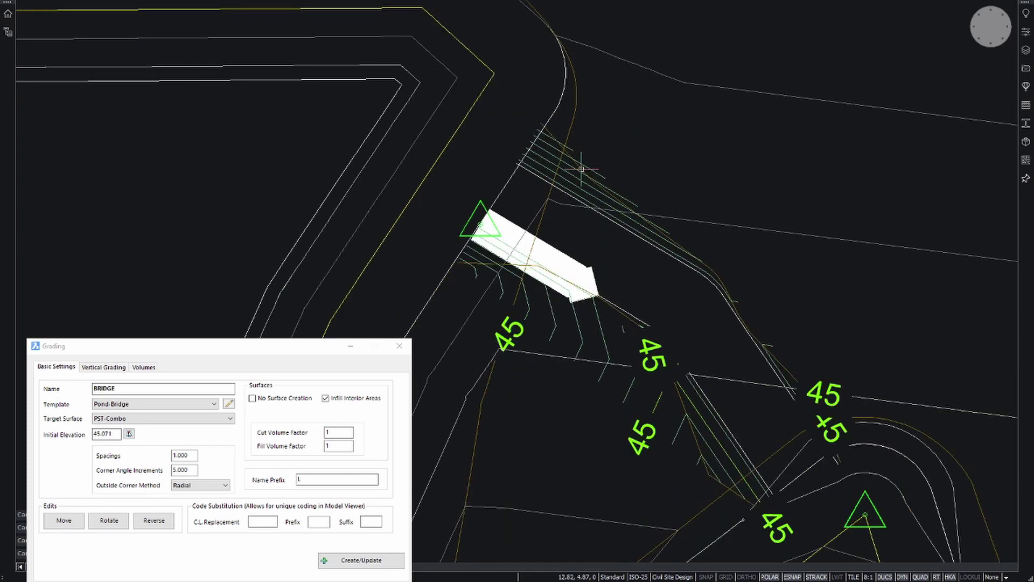
pyautogui.moveTo(553, 169); pyautogui.dragTo(562, 161, button='middle')
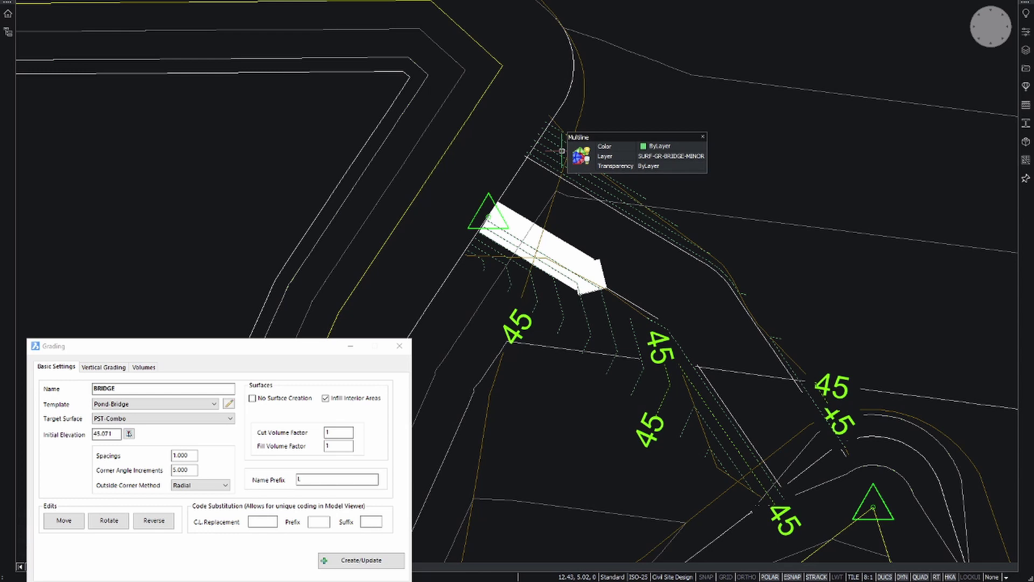
pyautogui.click(108, 433)
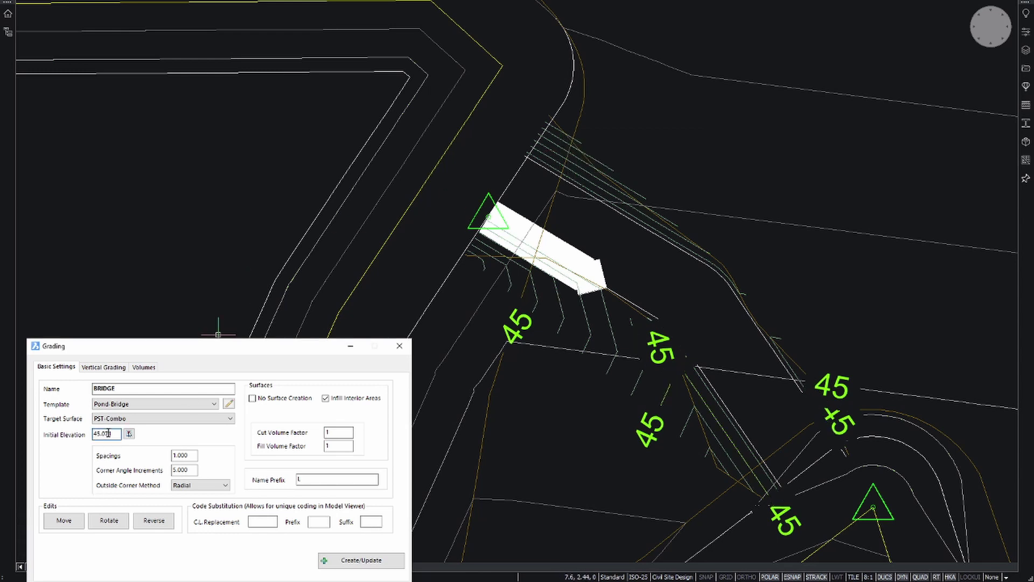
pyautogui.moveTo(111, 434); pyautogui.dragTo(84, 431)
pyautogui.moveTo(181, 354); pyautogui.dragTo(188, 331)
pyautogui.click(102, 568)
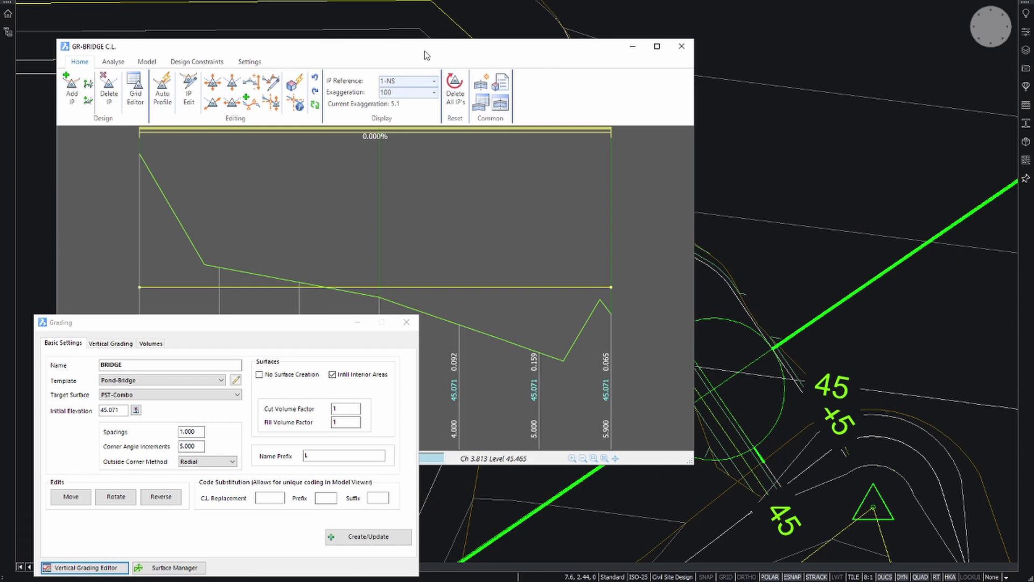
pyautogui.moveTo(426, 55); pyautogui.dragTo(376, 25)
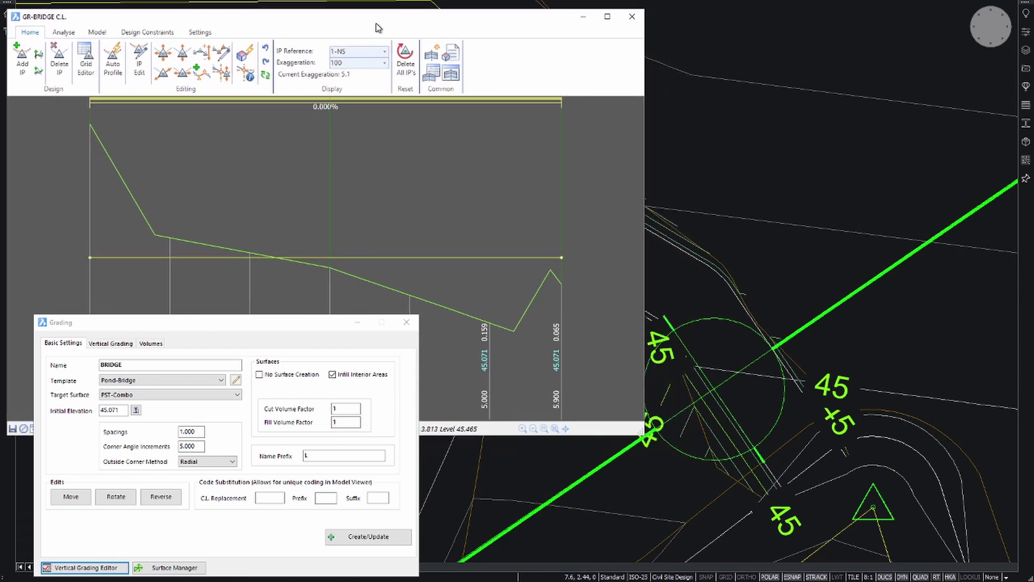
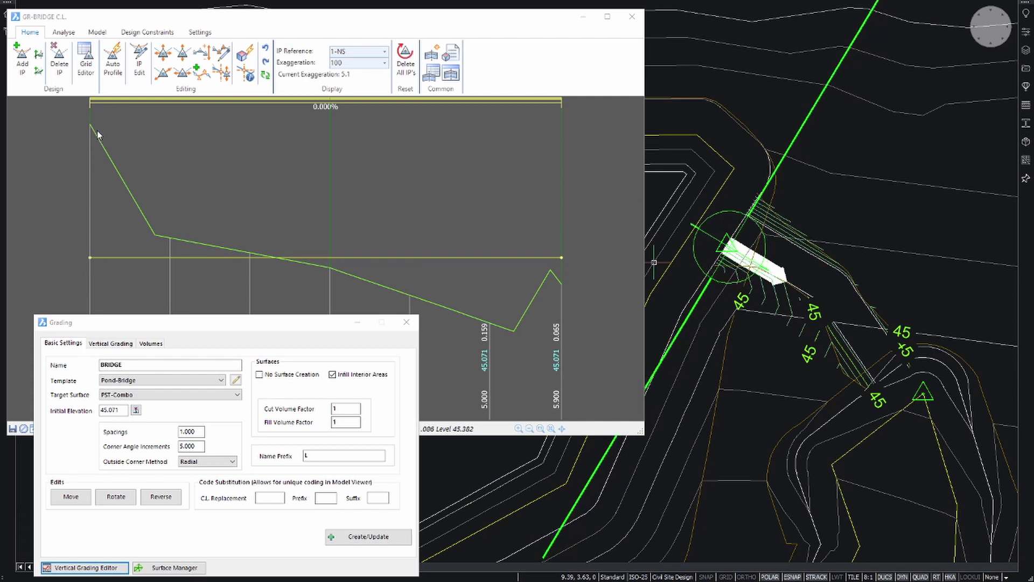
# Raise the start IP of the BRIDGE profile vertically to the existing surface, giving a grade of about -5.5%
pyautogui.click(190, 68)
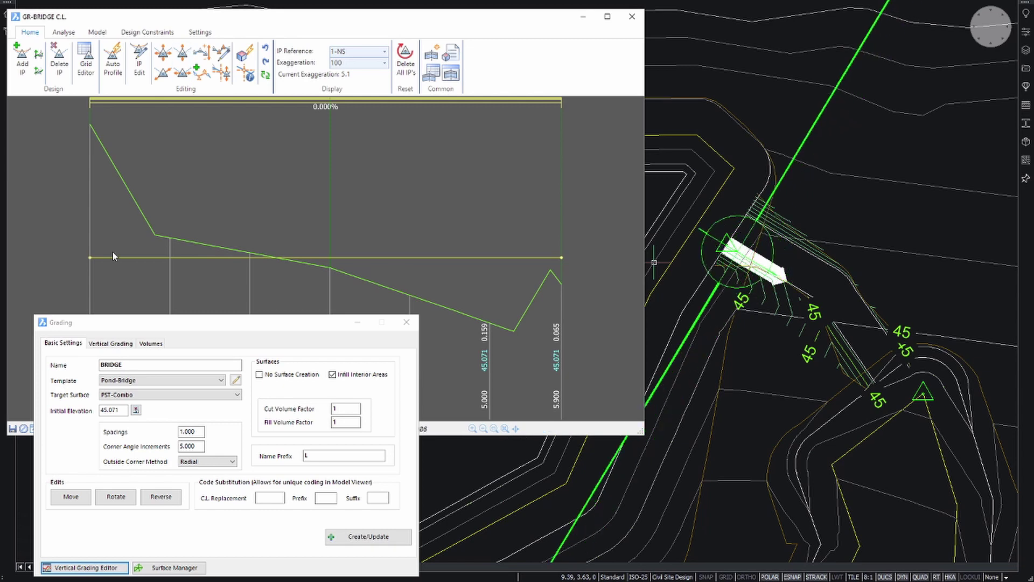
pyautogui.moveTo(90, 257); pyautogui.dragTo(98, 122)
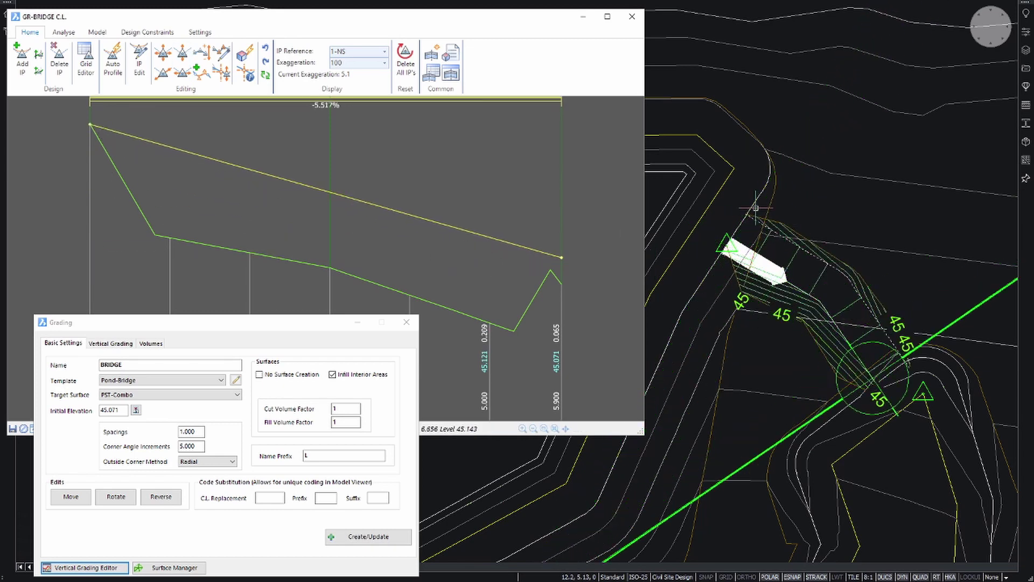
pyautogui.scroll(2, 763, 237)
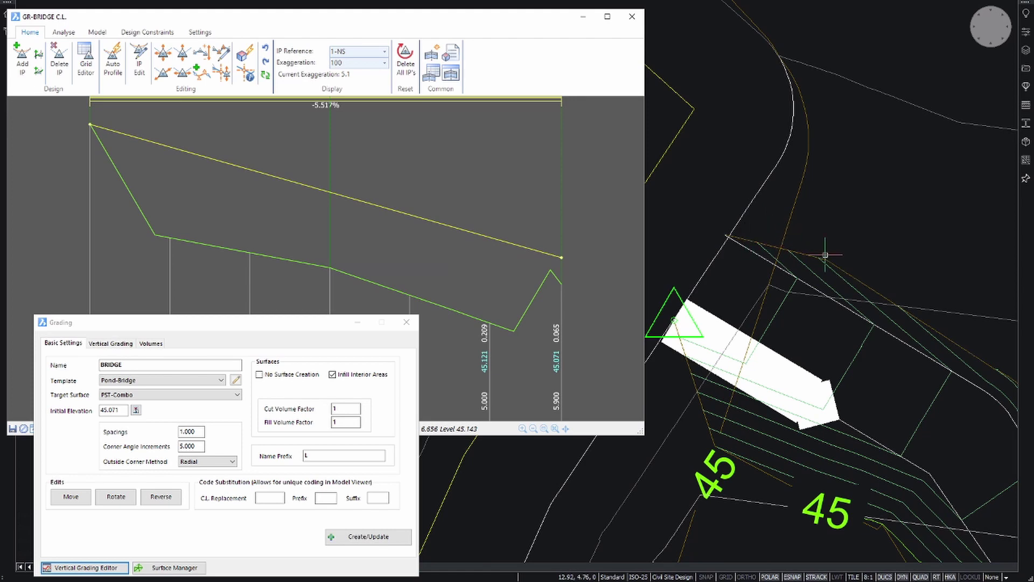
pyautogui.moveTo(776, 251)
pyautogui.scroll(-1, 770, 245)
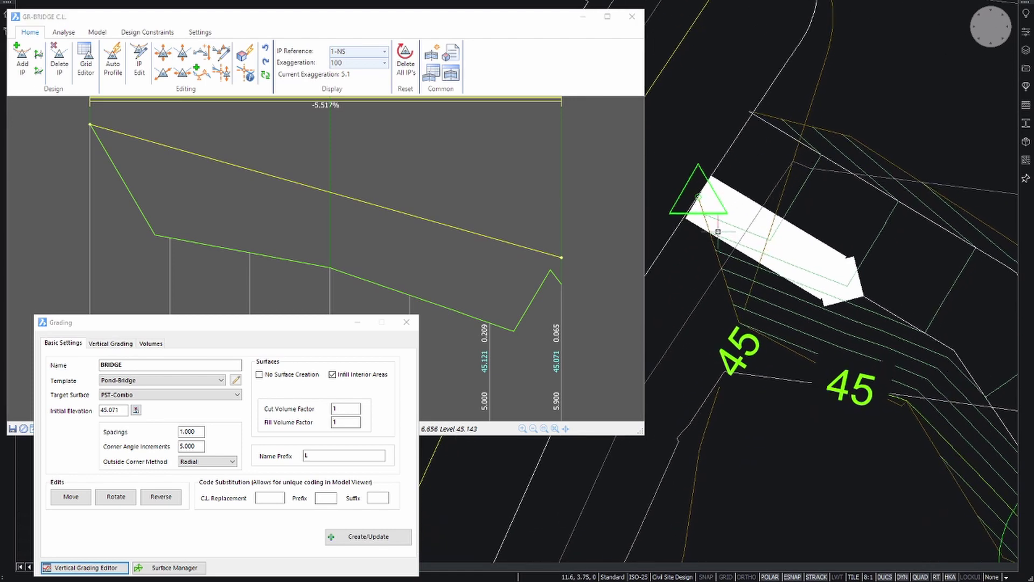
pyautogui.scroll(-1, 731, 296)
pyautogui.scroll(-1, 731, 296)
pyautogui.moveTo(761, 341); pyautogui.dragTo(730, 294, button='middle')
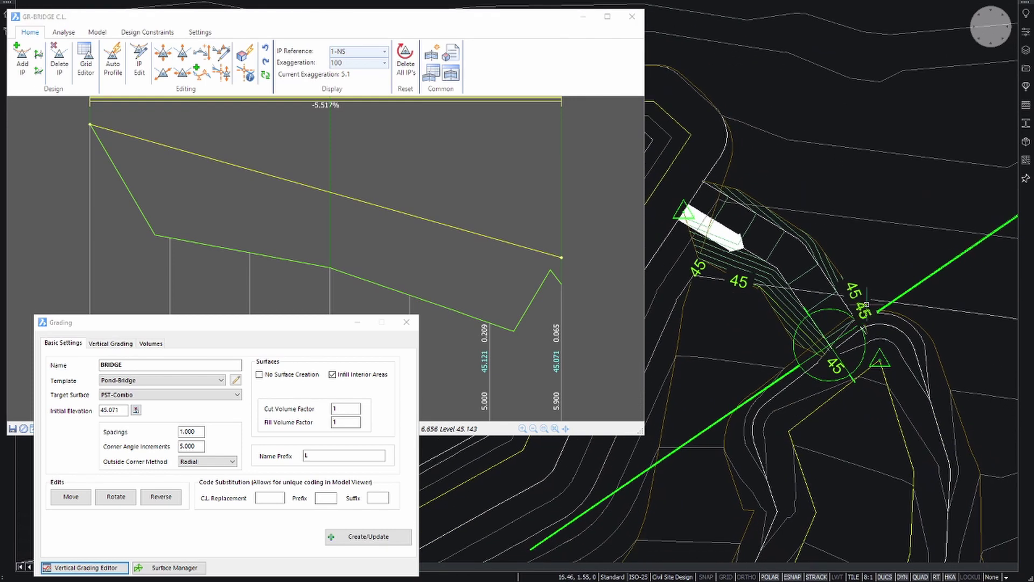
# Lower the end IP of the BRIDGE profile to about level 45.03, giving a grade of about -6.2%
pyautogui.scroll(1, 865, 306)
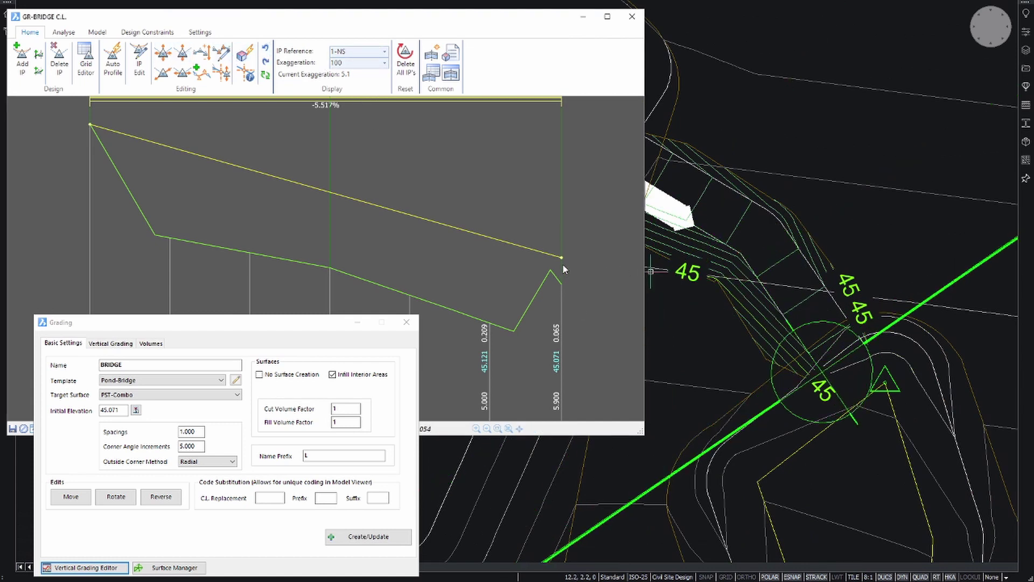
pyautogui.moveTo(561, 262); pyautogui.dragTo(561, 273)
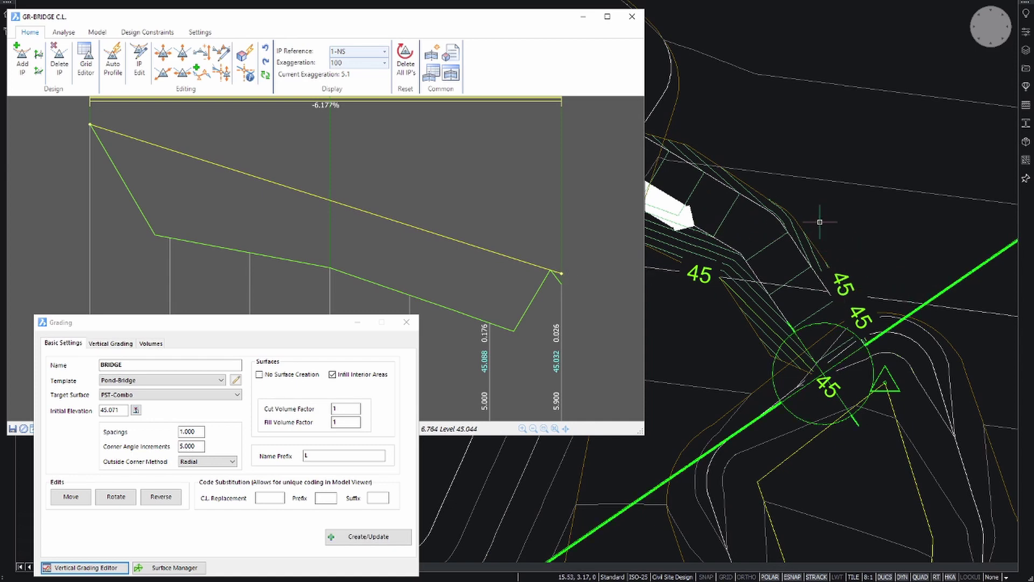
pyautogui.scroll(-2, 821, 222)
pyautogui.moveTo(788, 219); pyautogui.dragTo(857, 183, button='middle')
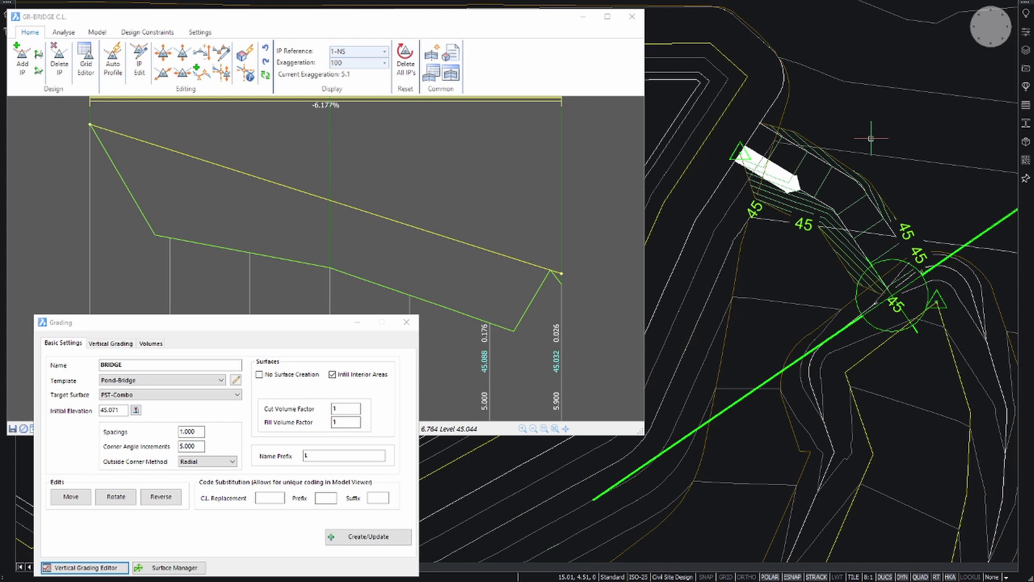
# Close the vertical grading editor and the BRIDGE grading settings
pyautogui.click(632, 16)
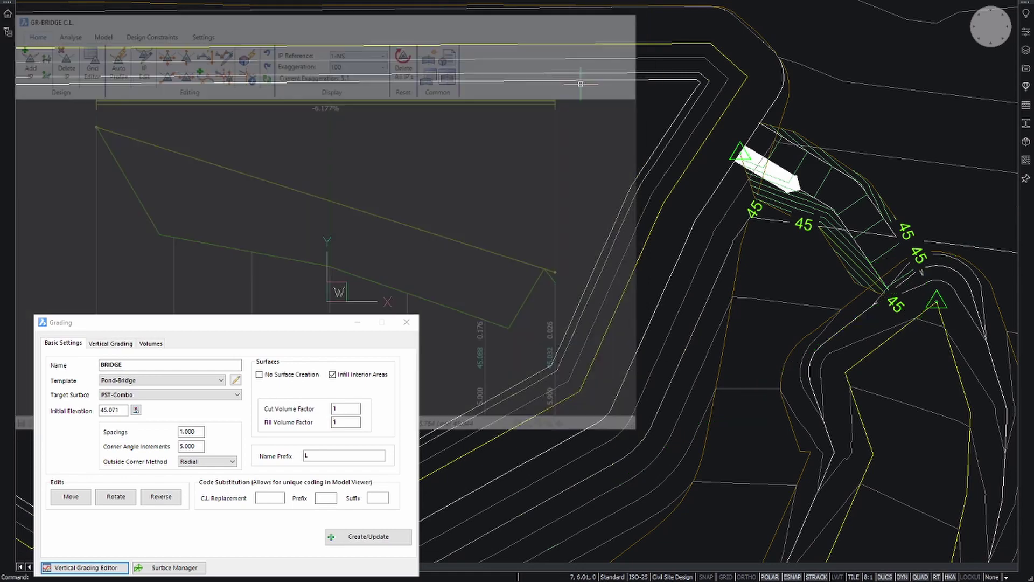
pyautogui.click(407, 323)
pyautogui.scroll(-5, 468, 235)
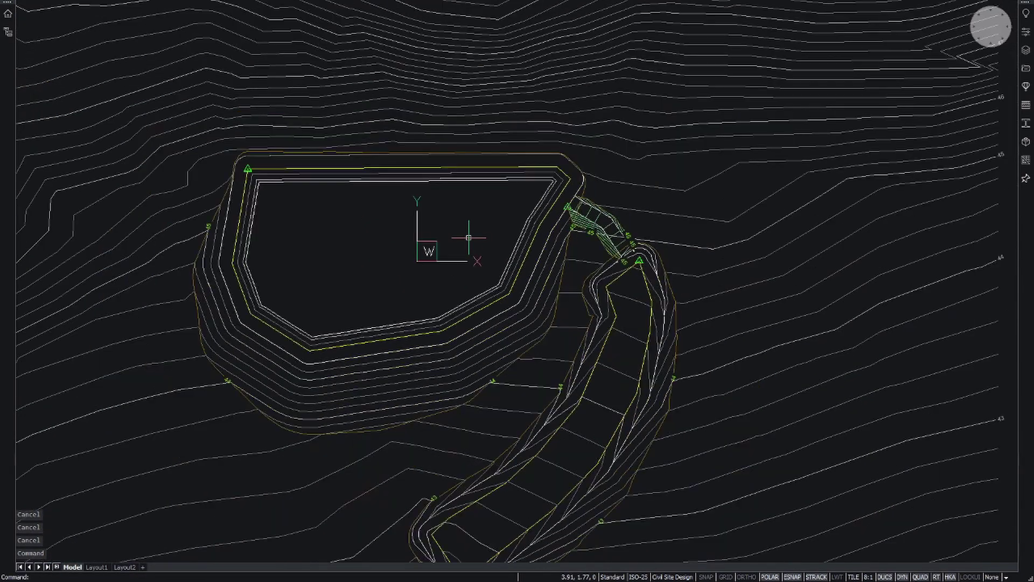
# Draw a two-segment polyline from the steep bank west of the basin to the basin's inner west edge
pyautogui.moveTo(468, 237)
pyautogui.mouseDown(button='middle')
pyautogui.moveTo(513, 236)
pyautogui.moveTo(606, 273)
pyautogui.mouseUp(button='middle')
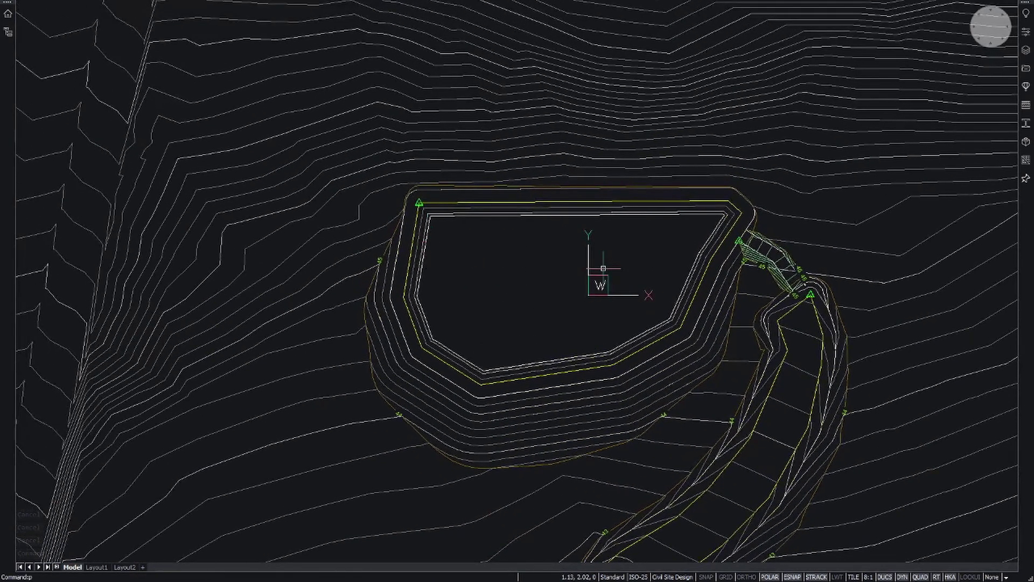
pyautogui.write('l')
pyautogui.press('Escape')
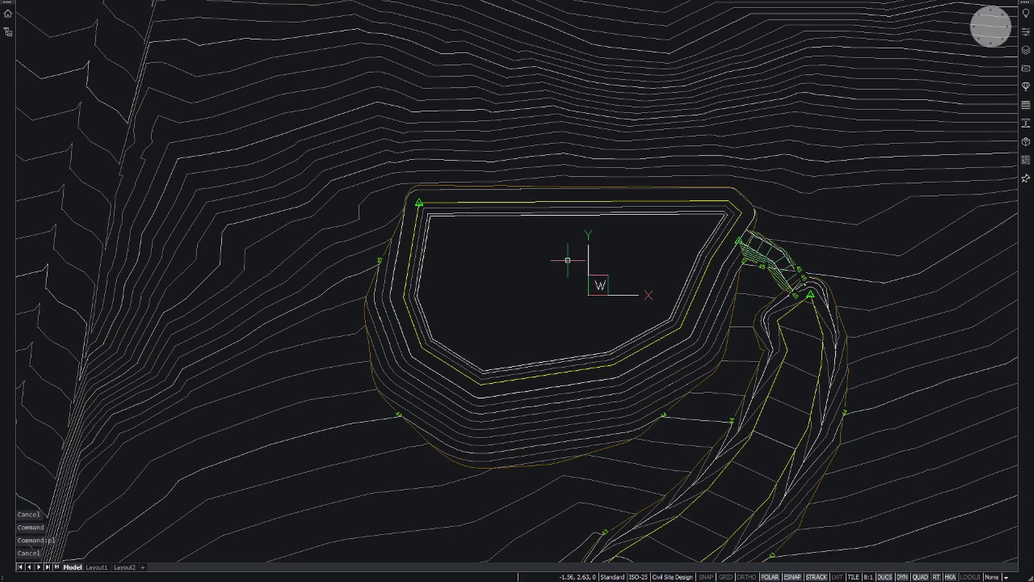
pyautogui.write('pl')
pyautogui.press('Return')
pyautogui.click(118, 153)
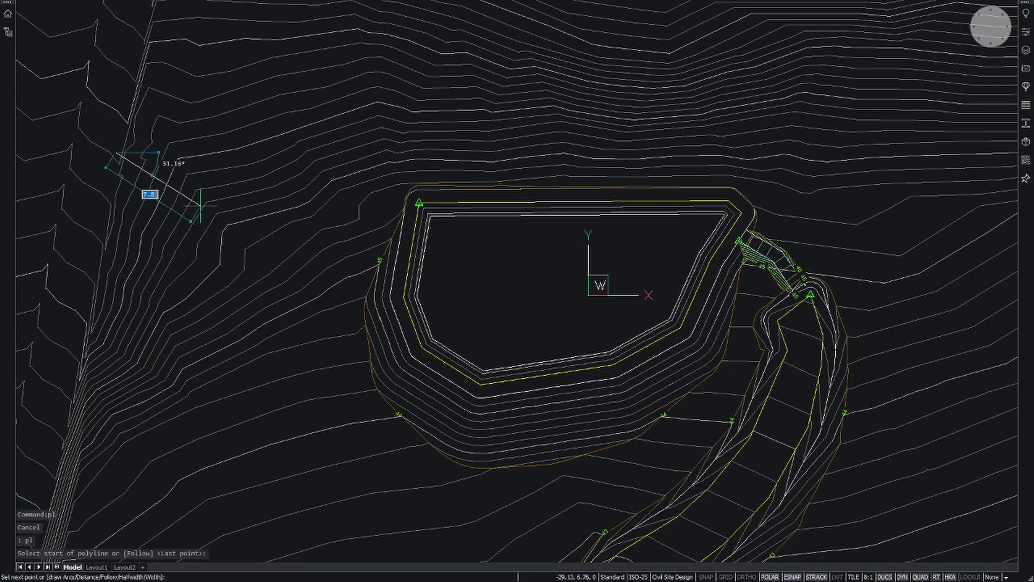
pyautogui.click(263, 219)
pyautogui.click(427, 237)
pyautogui.press('Return')
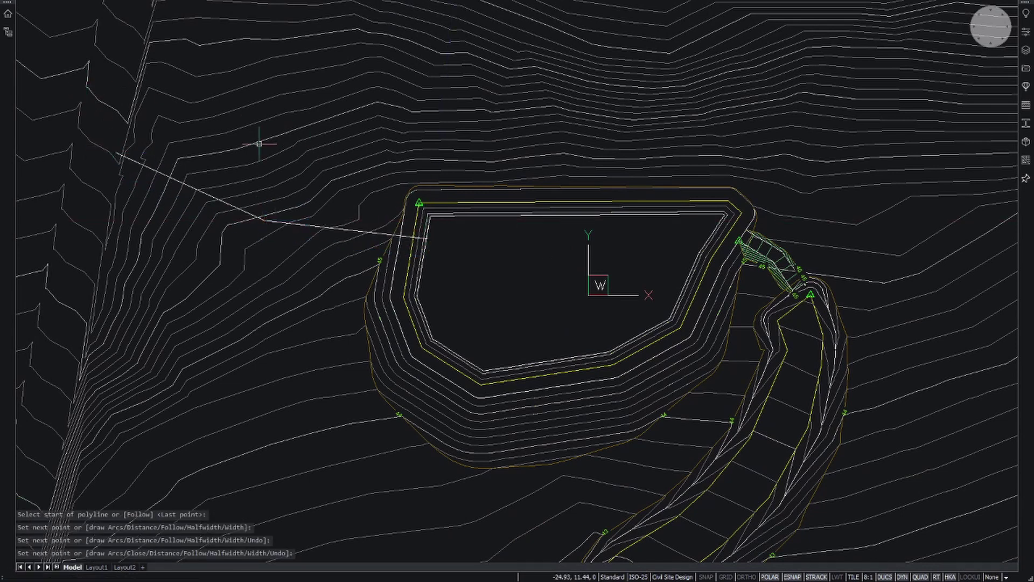
pyautogui.press('Escape')
pyautogui.press('Escape')
# Add a new pasted surface group and name it FINISHED
pyautogui.moveTo(536, 254)
pyautogui.mouseDown(button='middle')
pyautogui.moveTo(480, 221)
pyautogui.moveTo(452, 184)
pyautogui.moveTo(388, 185)
pyautogui.mouseUp(button='middle')
pyautogui.scroll(-1, 388, 184)
pyautogui.scroll(1, 389, 185)
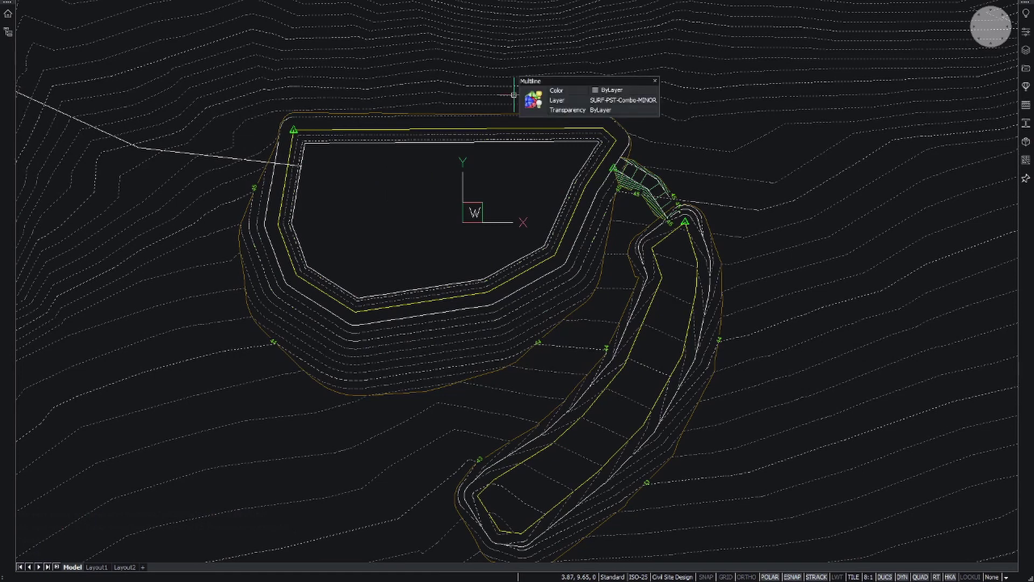
pyautogui.click(555, 107)
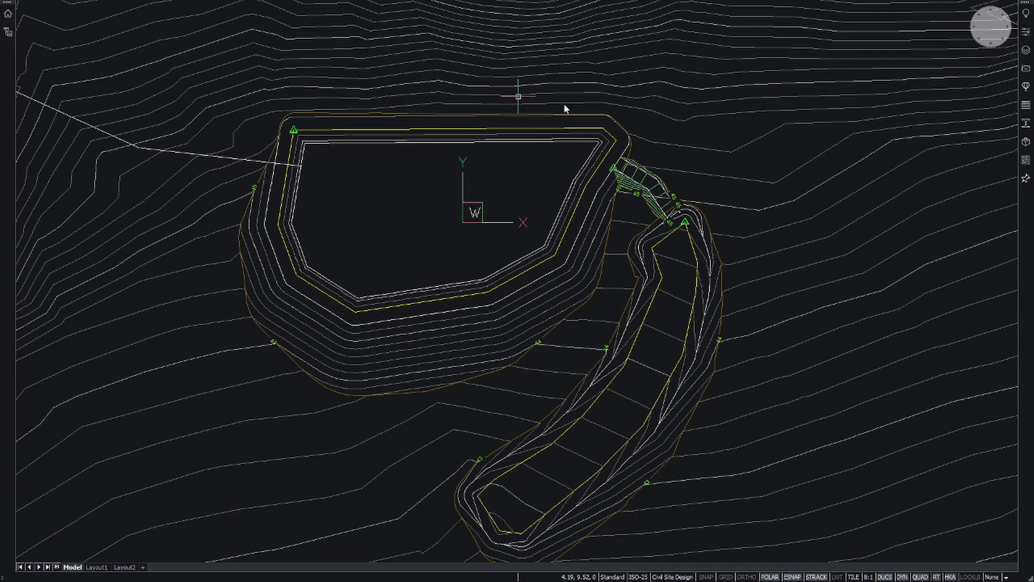
pyautogui.click(208, 357)
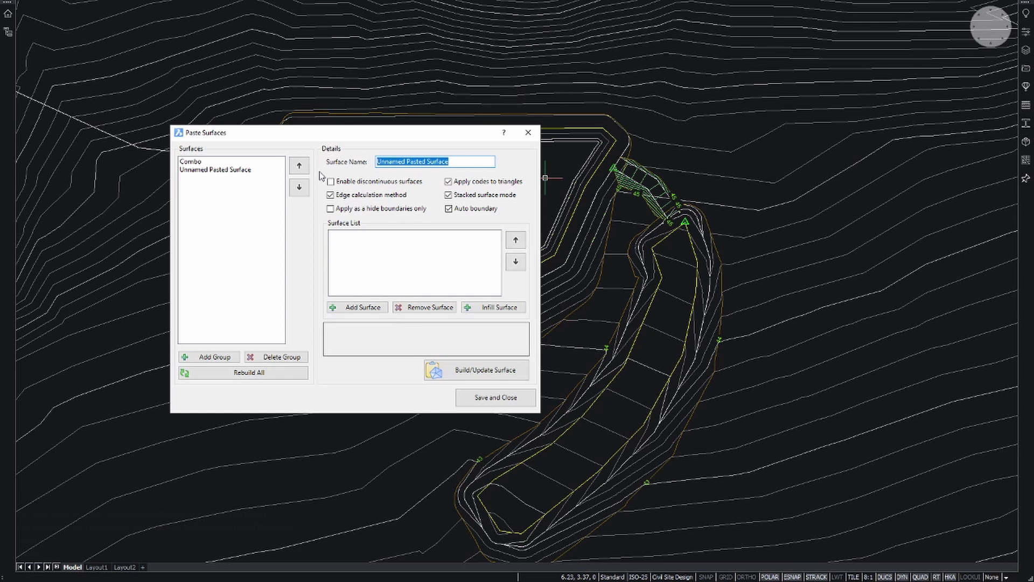
pyautogui.write('FINISHED')
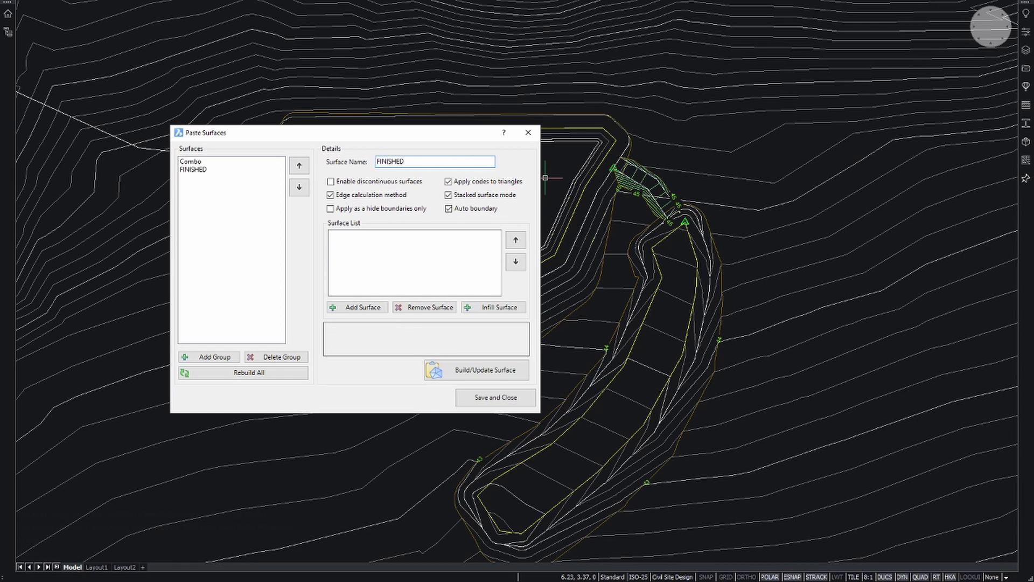
# Add surfaces GR-BRIDGE, GR-OVERFLOW, GR-POND and NS to the FINISHED pasted surface
pyautogui.click(360, 307)
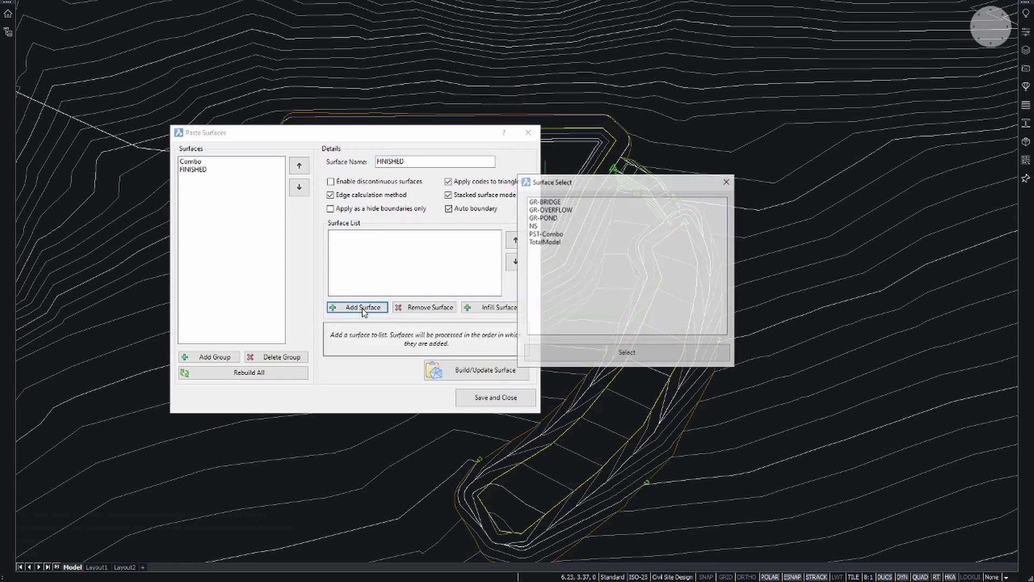
pyautogui.click(560, 235)
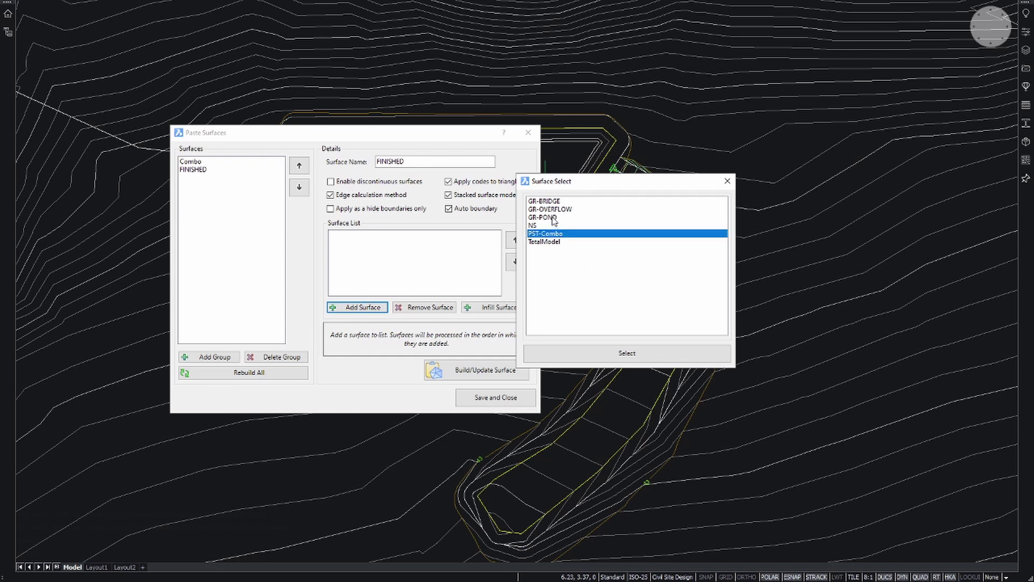
pyautogui.keyDown('ctrl'); pyautogui.click(555, 218); pyautogui.keyUp('ctrl')
pyautogui.keyDown('ctrl'); pyautogui.click(562, 236); pyautogui.keyUp('ctrl')
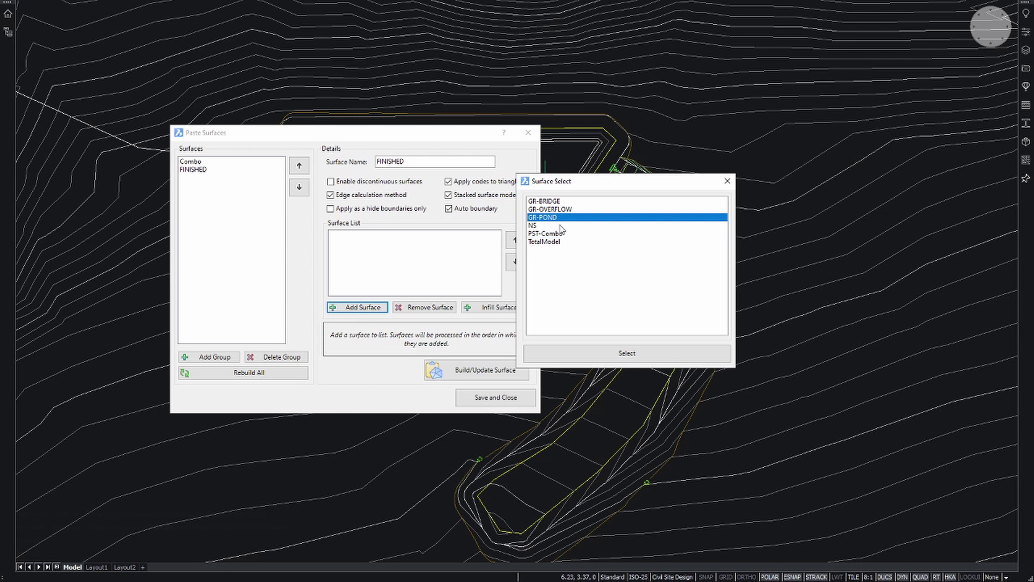
pyautogui.keyDown('ctrl'); pyautogui.click(542, 227); pyautogui.keyUp('ctrl')
pyautogui.keyDown('ctrl'); pyautogui.click(557, 210); pyautogui.keyUp('ctrl')
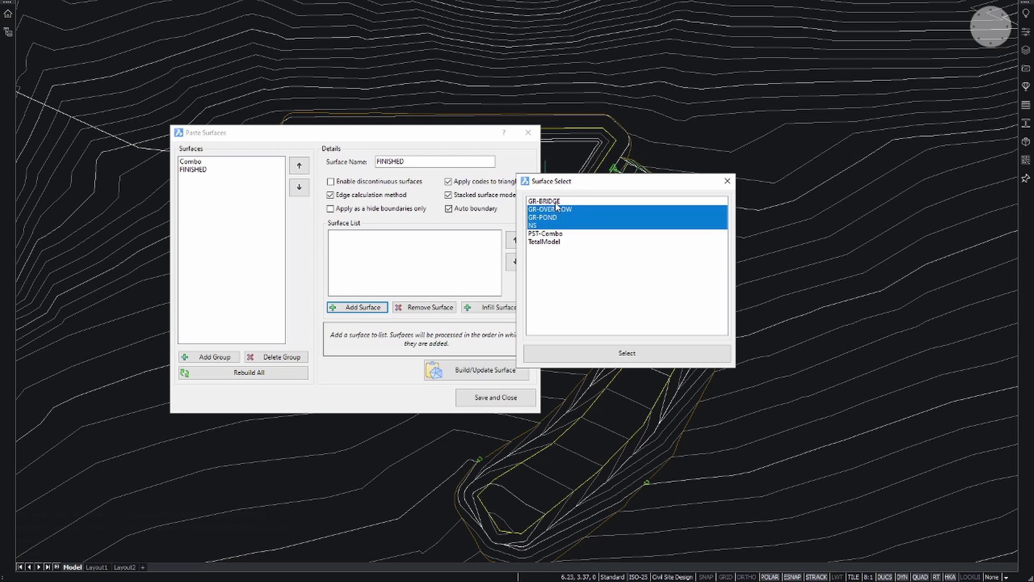
pyautogui.keyDown('ctrl'); pyautogui.click(556, 202); pyautogui.keyUp('ctrl')
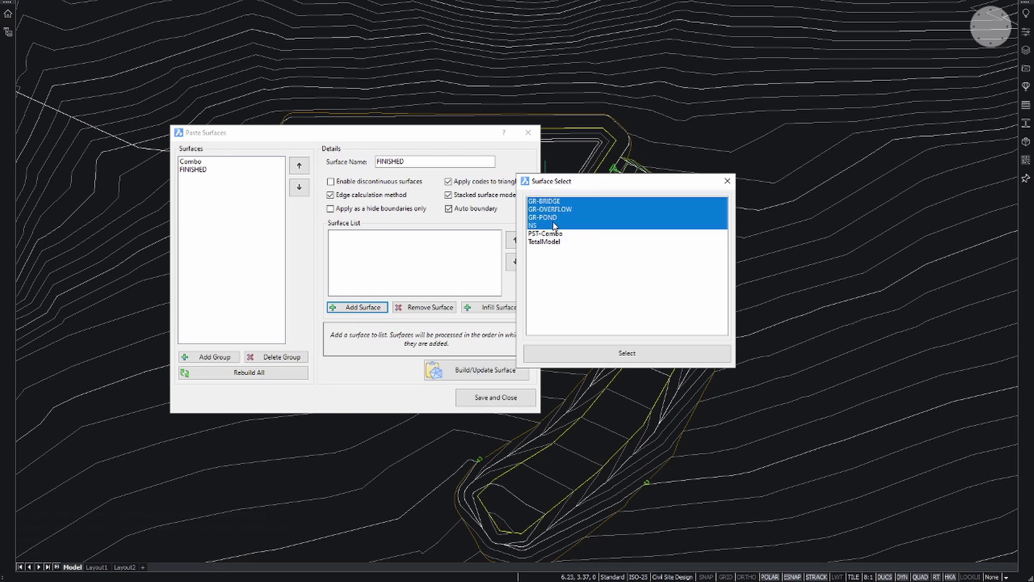
pyautogui.click(652, 355)
# Reorder the FINISHED surface list so that NS is processed first and GR-BRIDGE last
pyautogui.click(354, 261)
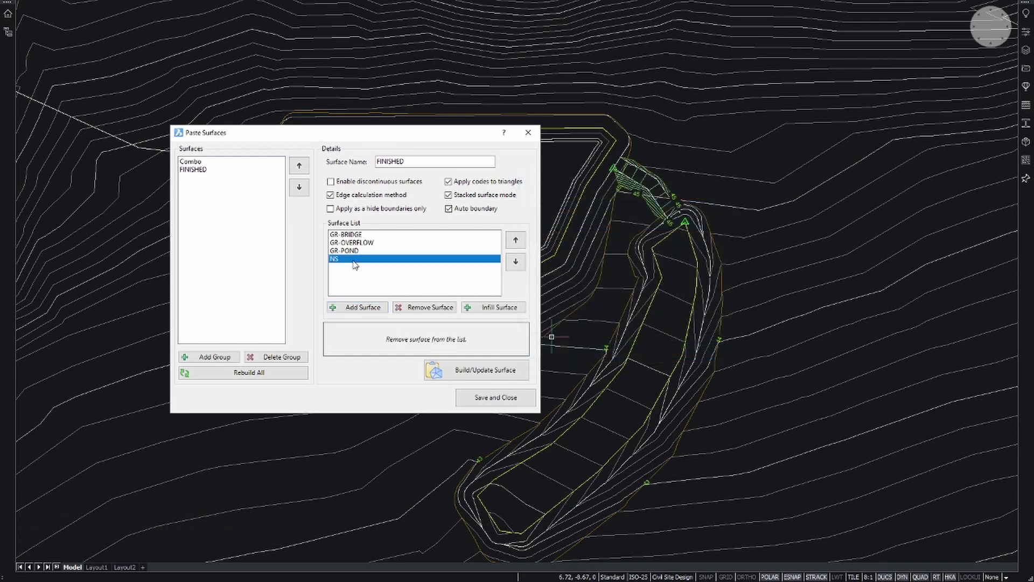
pyautogui.click(515, 240)
pyautogui.click(516, 240)
pyautogui.click(515, 240)
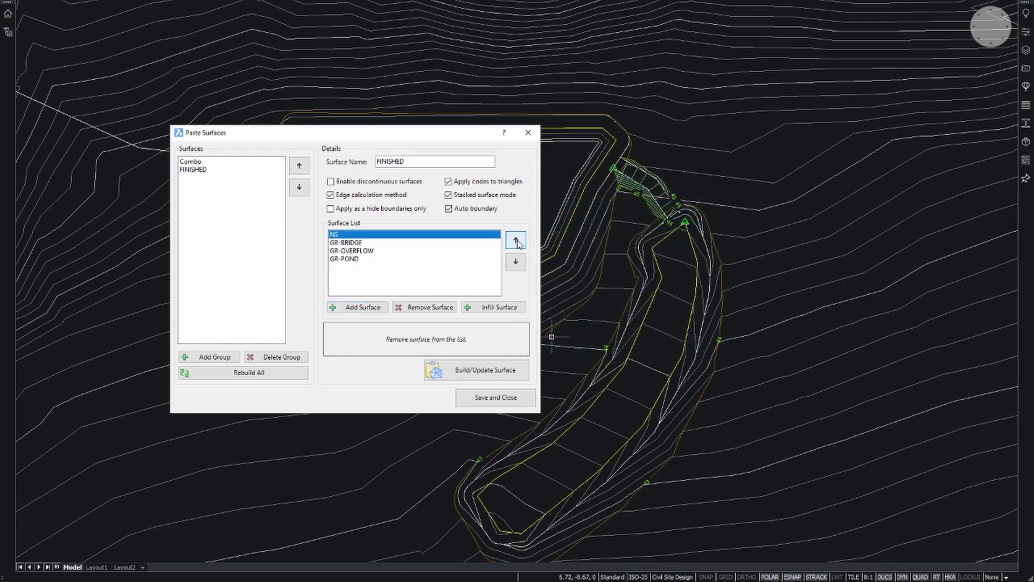
pyautogui.click(356, 244)
pyautogui.click(517, 264)
pyautogui.click(516, 264)
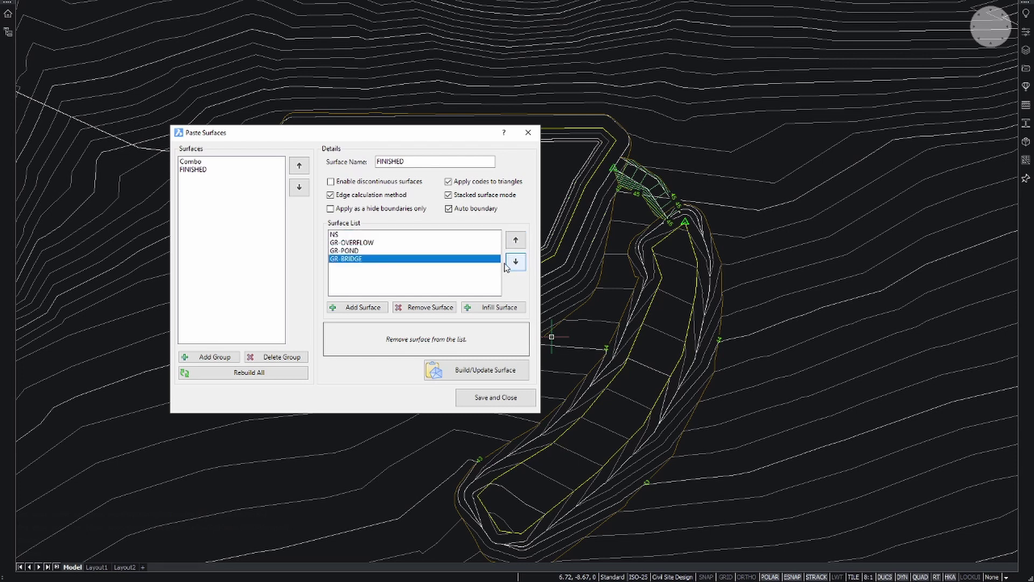
# Check the processing order of the FINISHED list, build the pasted surface, and save it
pyautogui.click(334, 236)
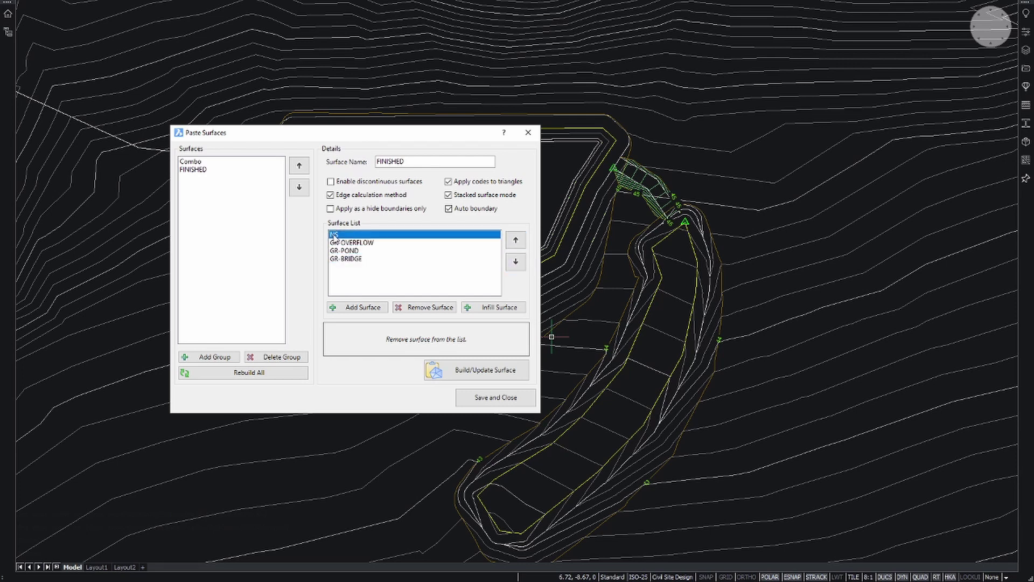
pyautogui.click(365, 244)
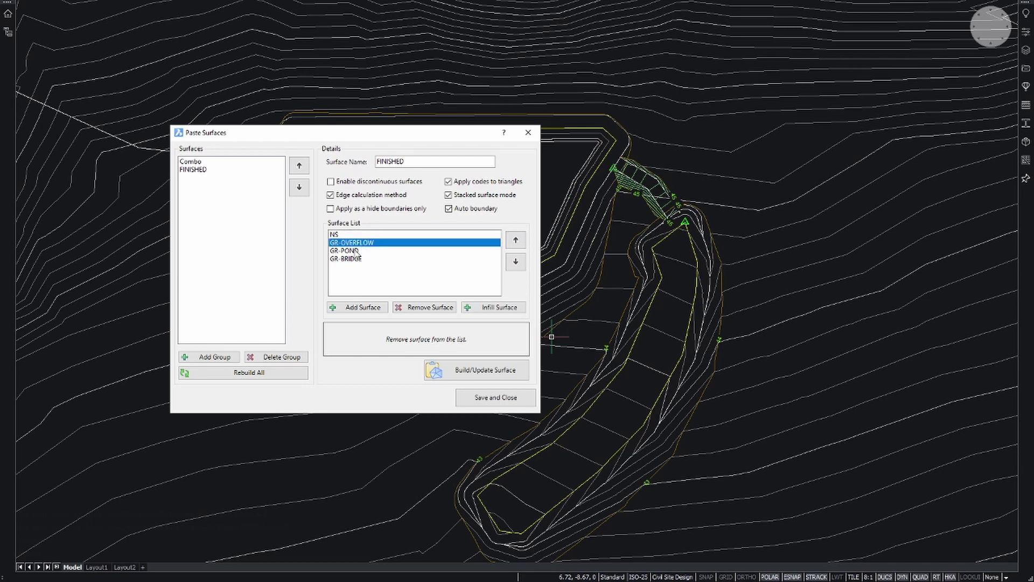
pyautogui.click(354, 251)
pyautogui.click(356, 260)
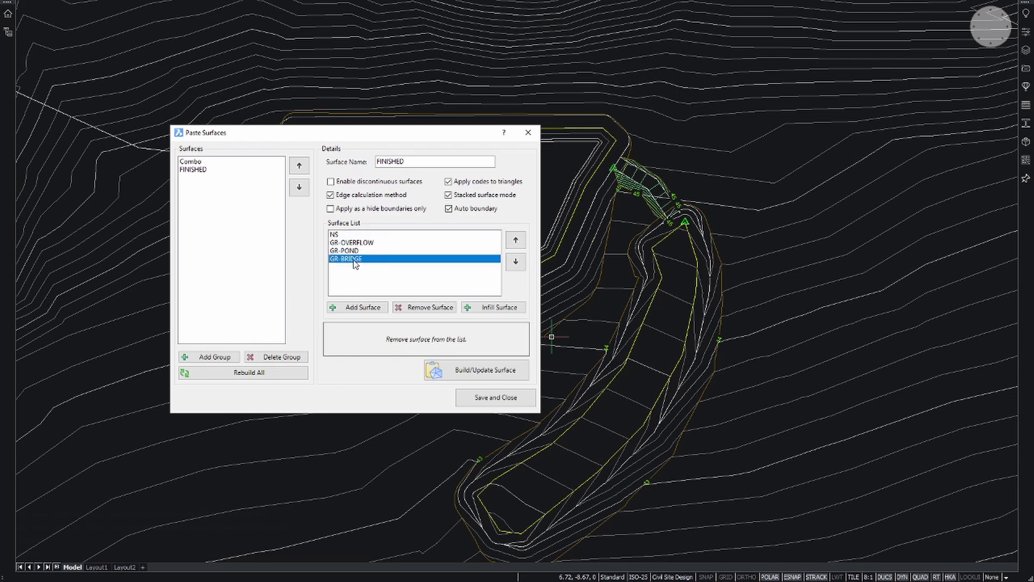
pyautogui.click(473, 373)
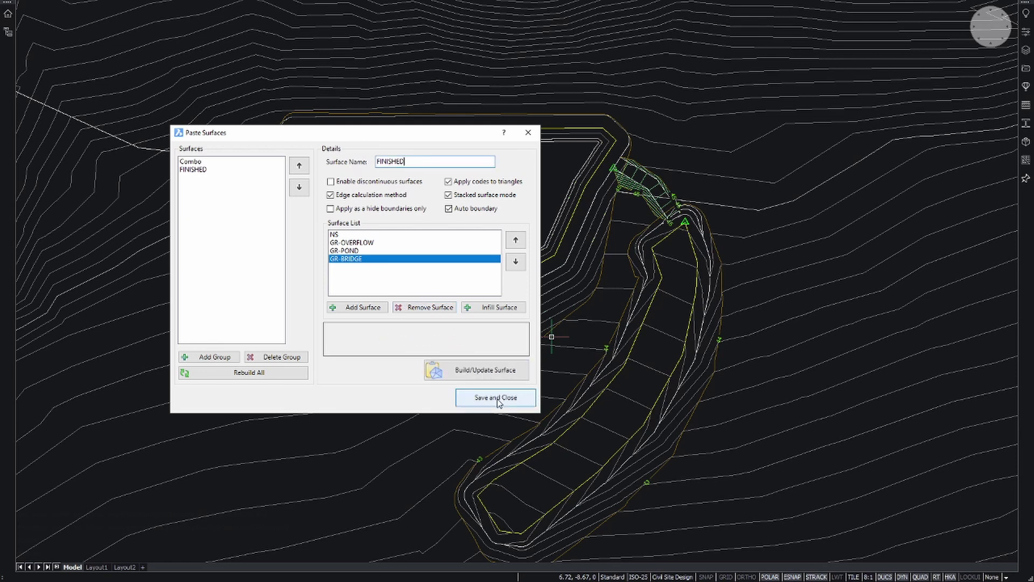
pyautogui.click(496, 398)
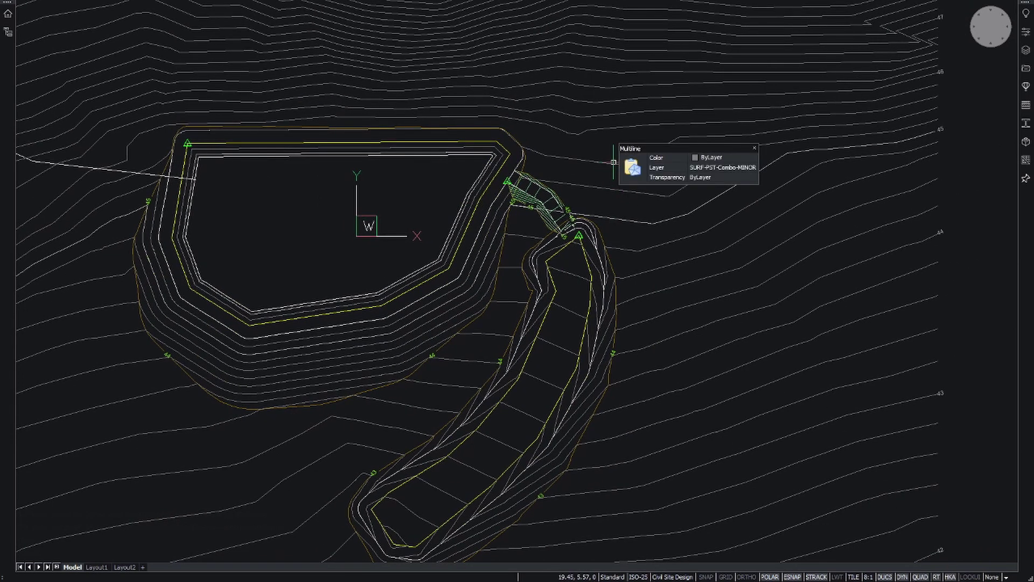
# Turn off the contours of GR-BRIDGE, GR-OVERFLOW, GR-POND, PST-Combo and TotalModel in the surface display control
pyautogui.moveTo(633, 167)
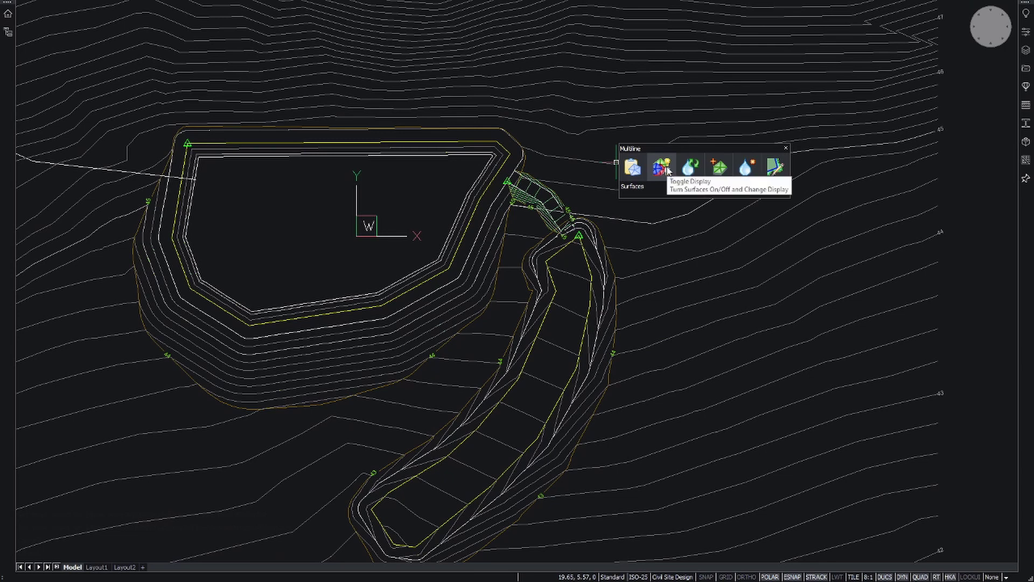
pyautogui.click(667, 169)
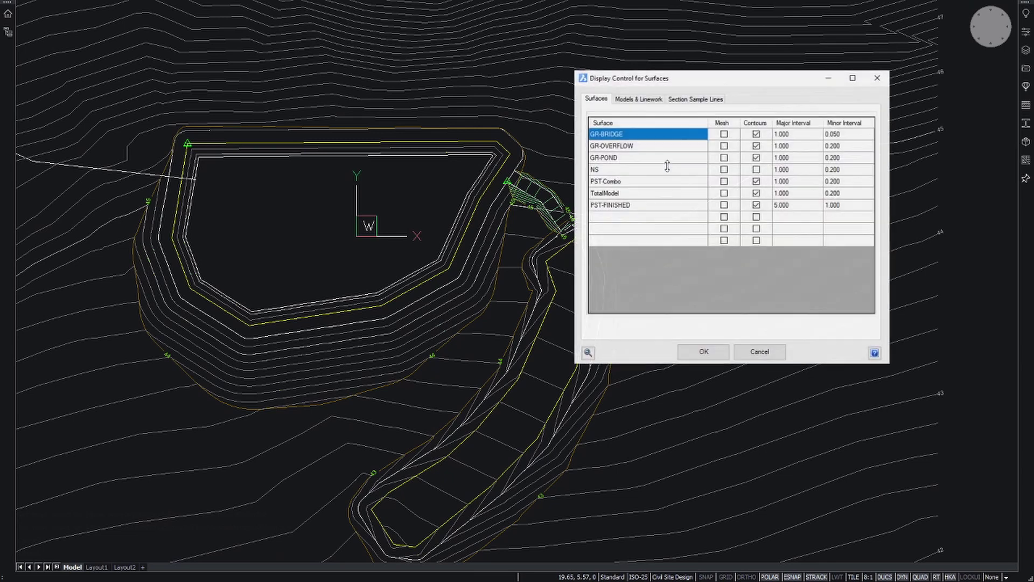
pyautogui.click(757, 134)
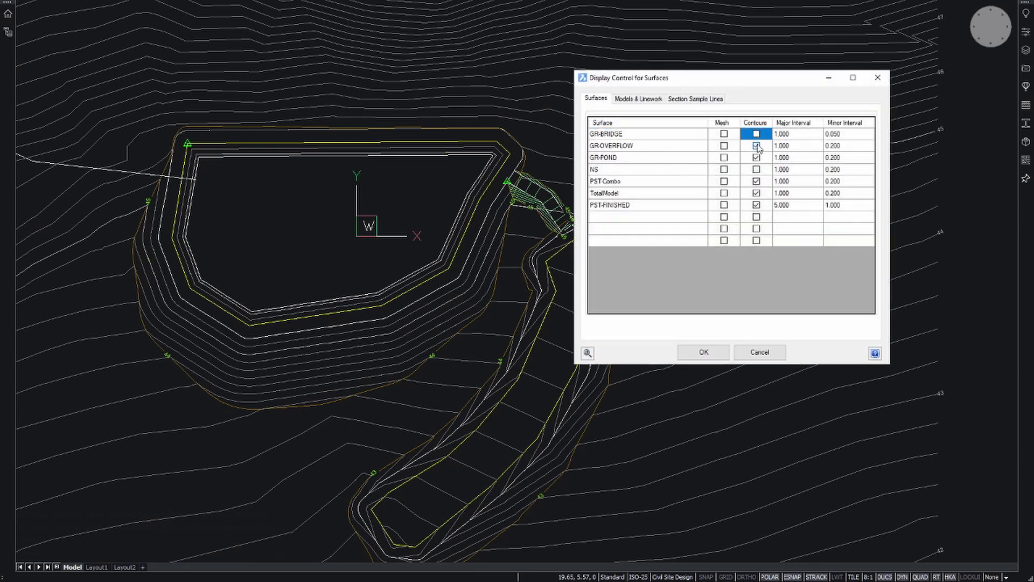
pyautogui.click(756, 146)
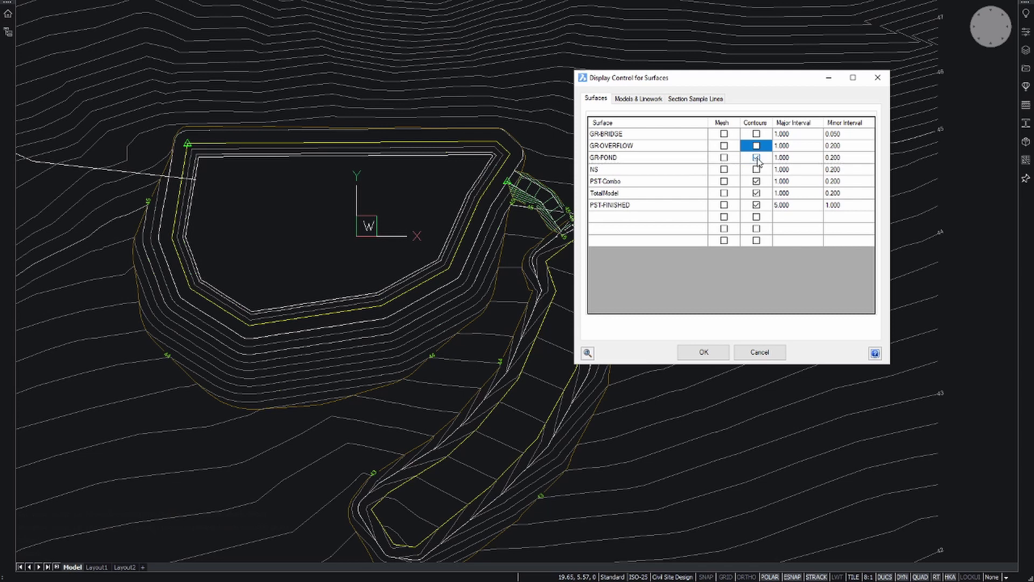
pyautogui.click(756, 158)
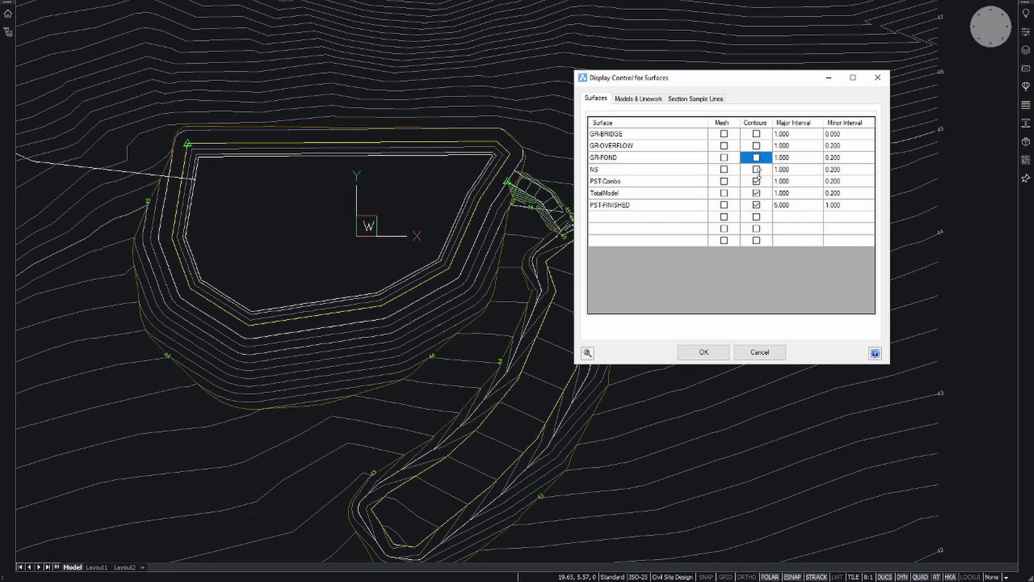
pyautogui.click(757, 194)
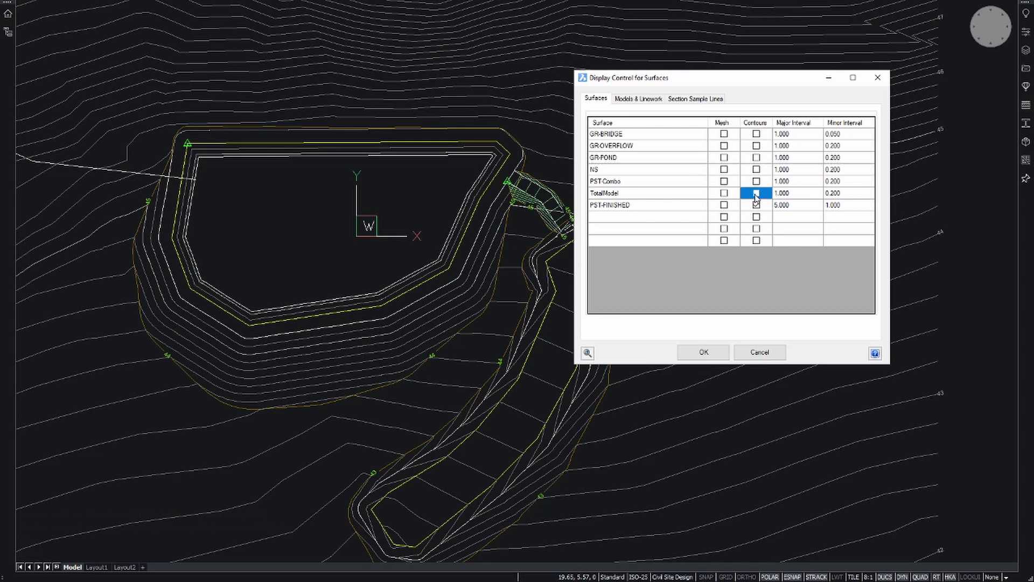
# Set the PST-FINISHED contour intervals to 0.1 minor and 0.5 major, and apply the display settings
pyautogui.click(842, 208)
pyautogui.click(845, 205)
pyautogui.moveTo(846, 205); pyautogui.dragTo(818, 207)
pyautogui.write('.1')
pyautogui.doubleClick(793, 204)
pyautogui.moveTo(800, 204); pyautogui.dragTo(747, 205)
pyautogui.write('.5')
pyautogui.press('Up')
pyautogui.click(701, 358)
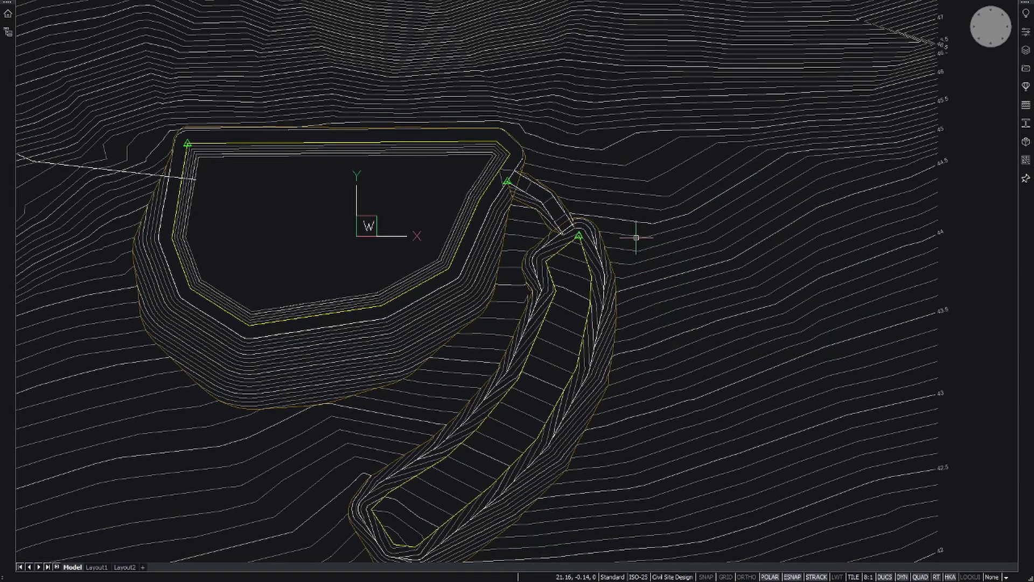
# Examine the PST-FINISHED contours where the bridge joins the basin and the overflow spillway
pyautogui.moveTo(633, 296); pyautogui.dragTo(674, 285, button='middle')
pyautogui.scroll(6, 552, 202)
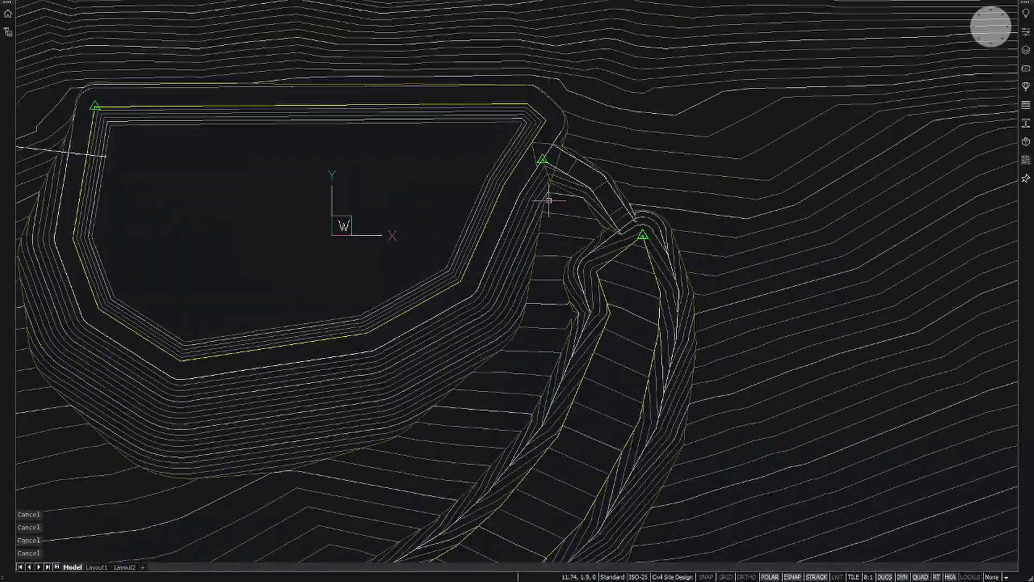
pyautogui.moveTo(562, 207)
pyautogui.mouseDown(button='middle')
pyautogui.moveTo(576, 255)
pyautogui.moveTo(581, 209)
pyautogui.mouseUp(button='middle')
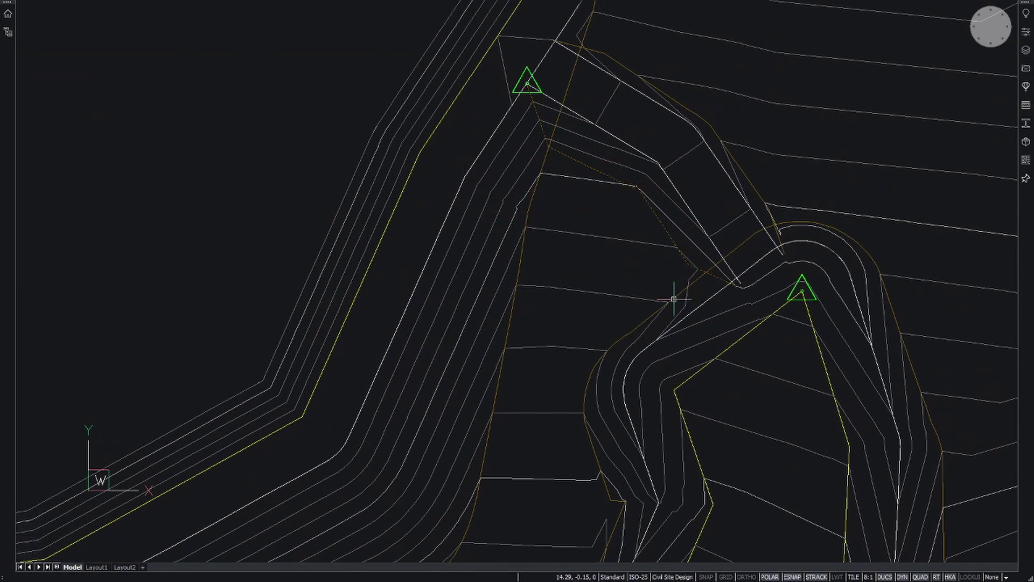
pyautogui.moveTo(619, 360); pyautogui.dragTo(615, 205, button='middle')
pyautogui.scroll(-4, 607, 289)
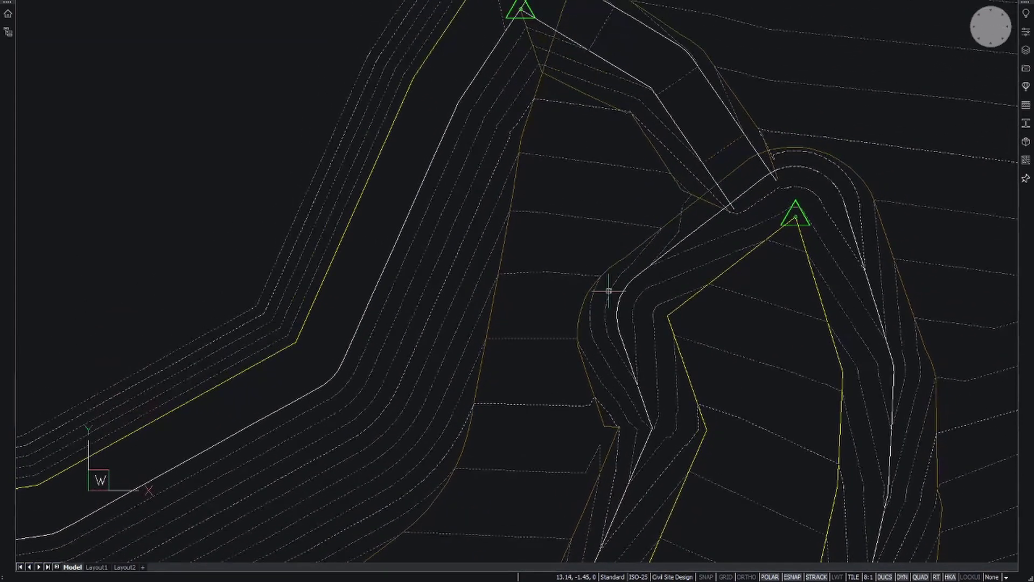
pyautogui.moveTo(713, 185)
pyautogui.mouseDown(button='middle')
pyautogui.moveTo(609, 231)
pyautogui.moveTo(522, 224)
pyautogui.mouseUp(button='middle')
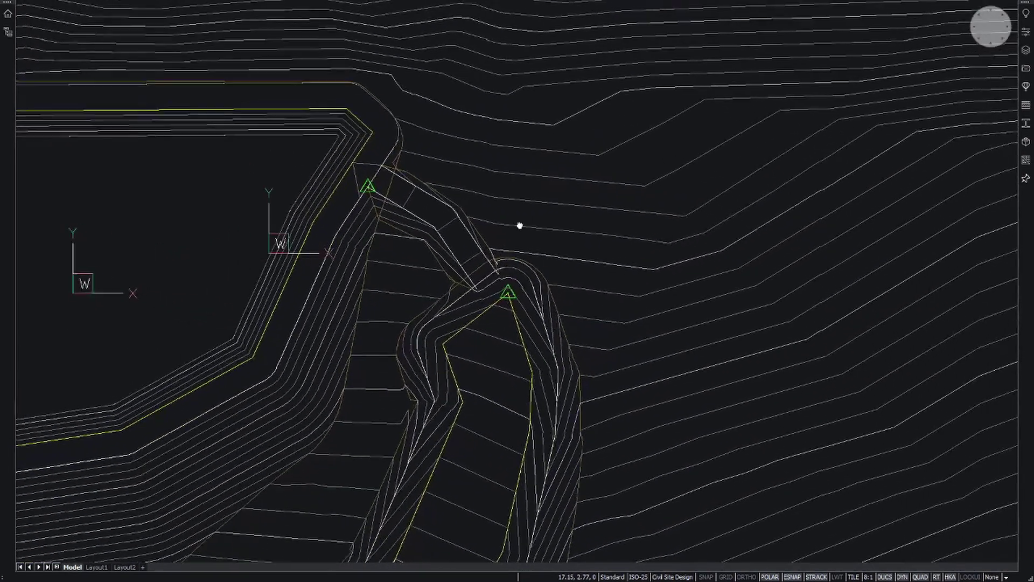
# Open PST-FINISHED in the surface editor, enable slope arrows in its output settings, and update the display
pyautogui.moveTo(692, 169)
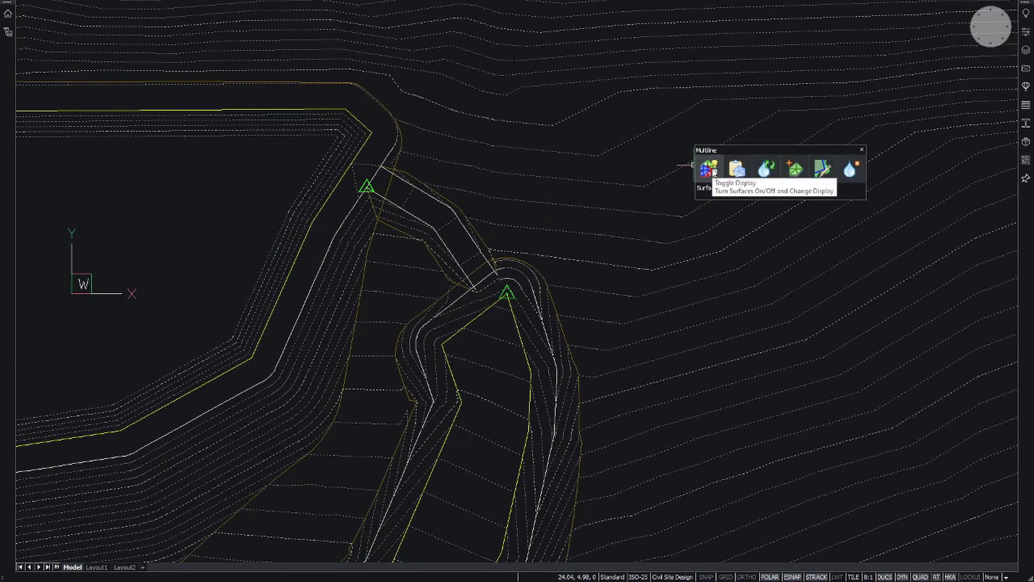
pyautogui.click(801, 169)
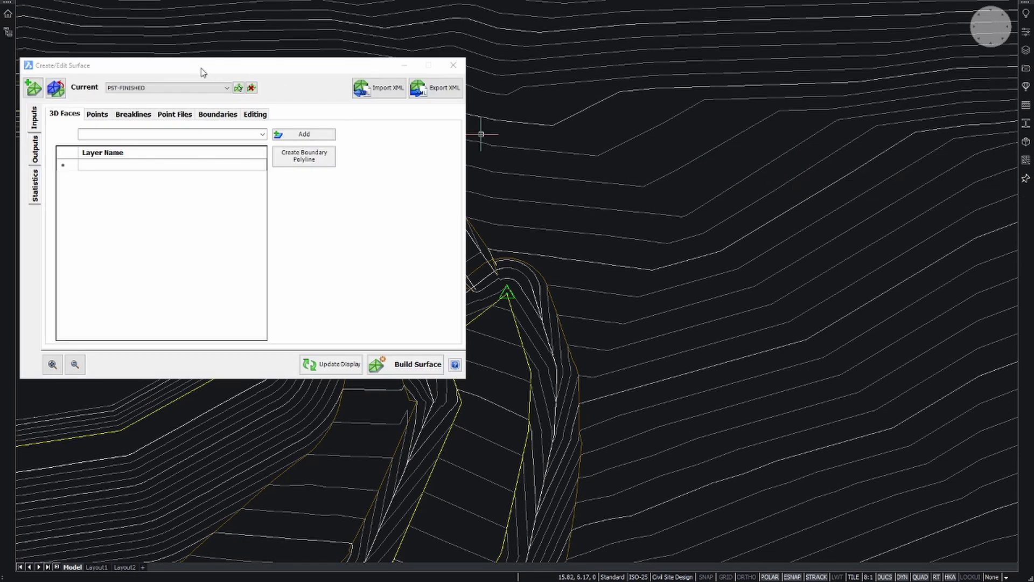
pyautogui.moveTo(202, 70)
pyautogui.mouseDown()
pyautogui.moveTo(361, 23)
pyautogui.moveTo(782, 46)
pyautogui.mouseUp()
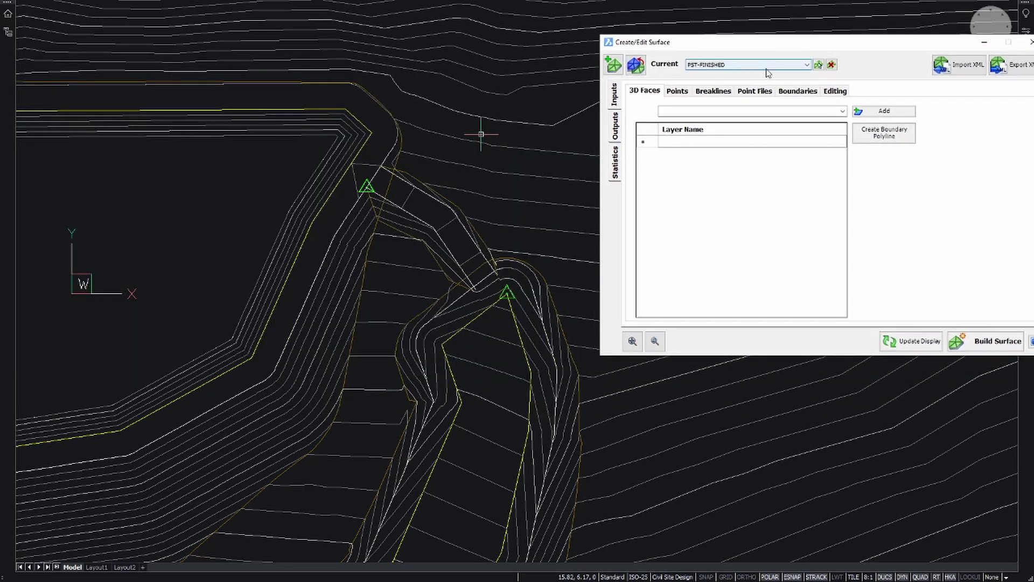
pyautogui.click(614, 128)
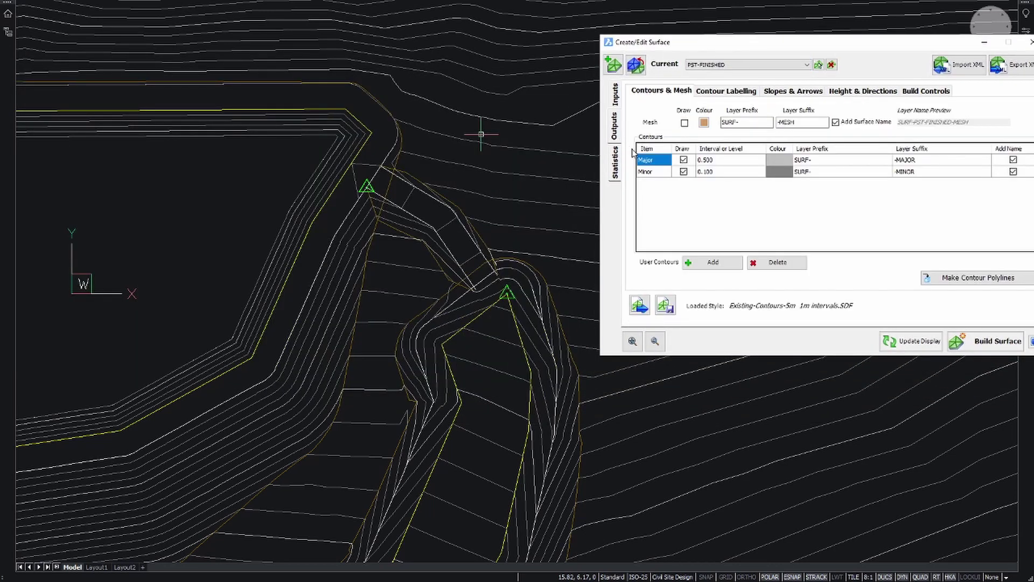
pyautogui.click(723, 161)
pyautogui.click(717, 172)
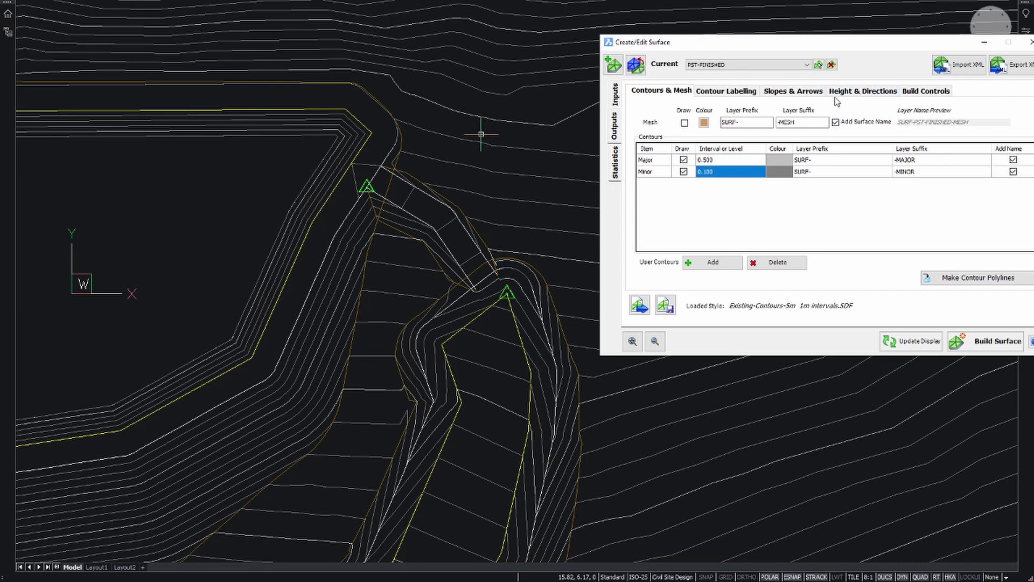
pyautogui.click(802, 92)
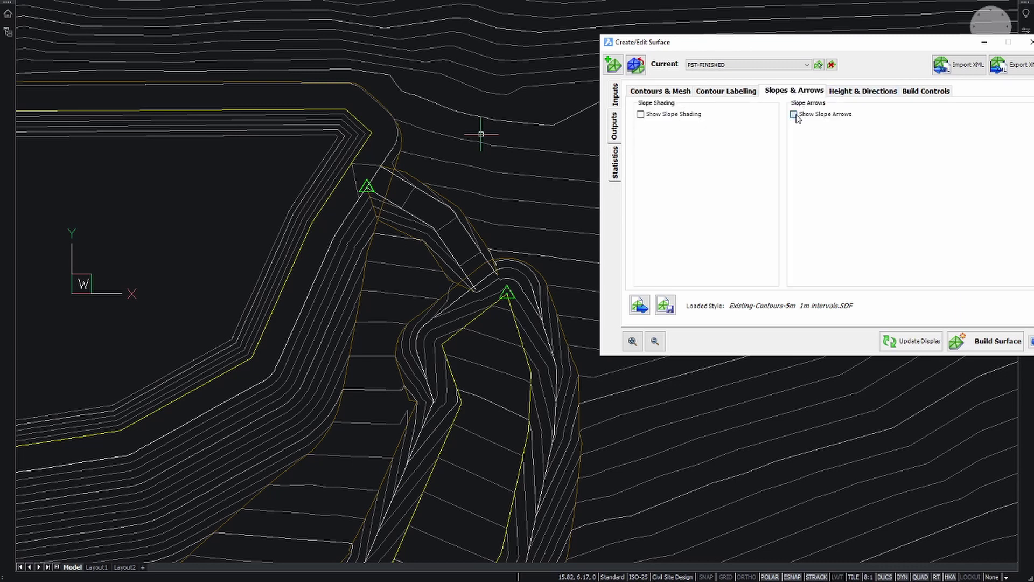
pyautogui.click(795, 115)
pyautogui.click(911, 342)
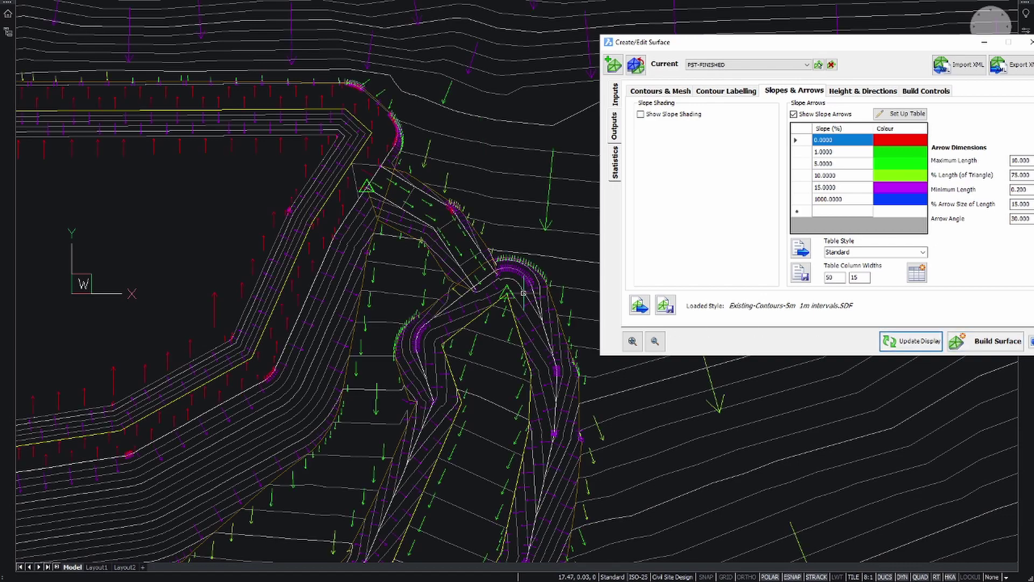
# Examine the slope arrow directions and colours around the bridge, the basin corner and the overflow spillway
pyautogui.scroll(1, 502, 254)
pyautogui.scroll(1, 323, 172)
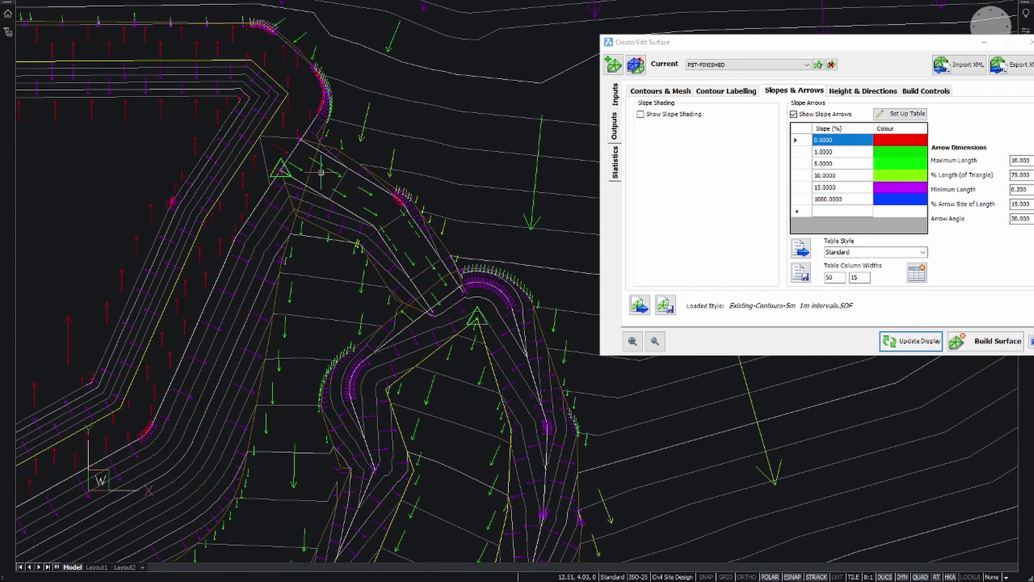
pyautogui.moveTo(450, 342)
pyautogui.mouseDown(button='middle')
pyautogui.moveTo(443, 215)
pyautogui.moveTo(453, 165)
pyautogui.mouseUp(button='middle')
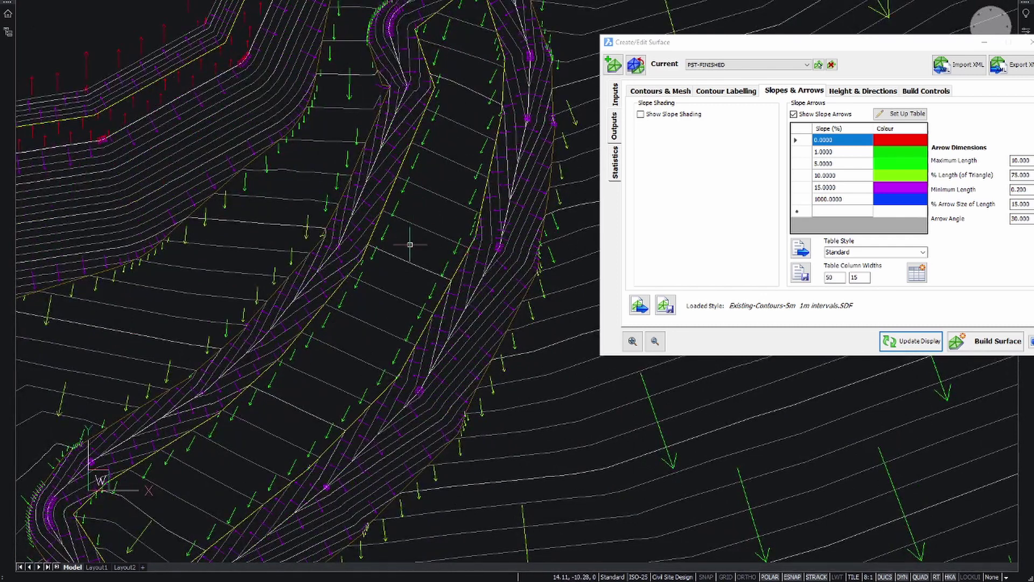
pyautogui.moveTo(410, 244)
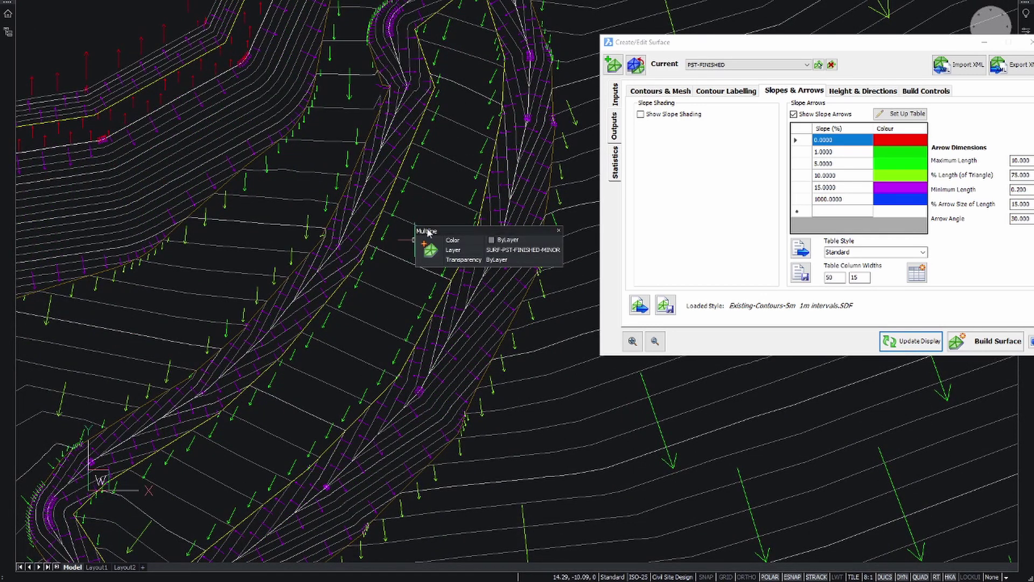
pyautogui.moveTo(459, 86); pyautogui.dragTo(478, 387, button='middle')
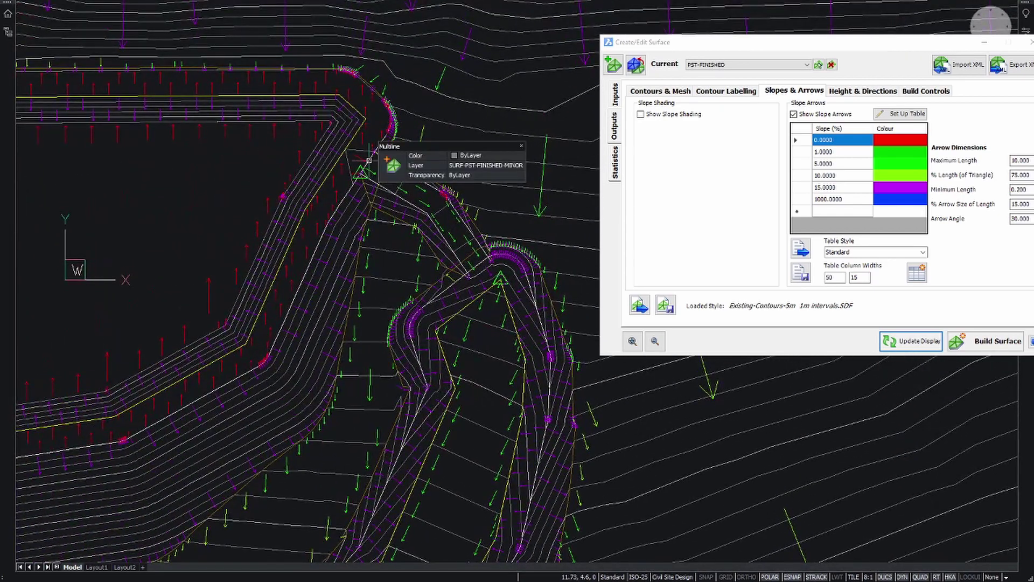
pyautogui.scroll(2, 485, 262)
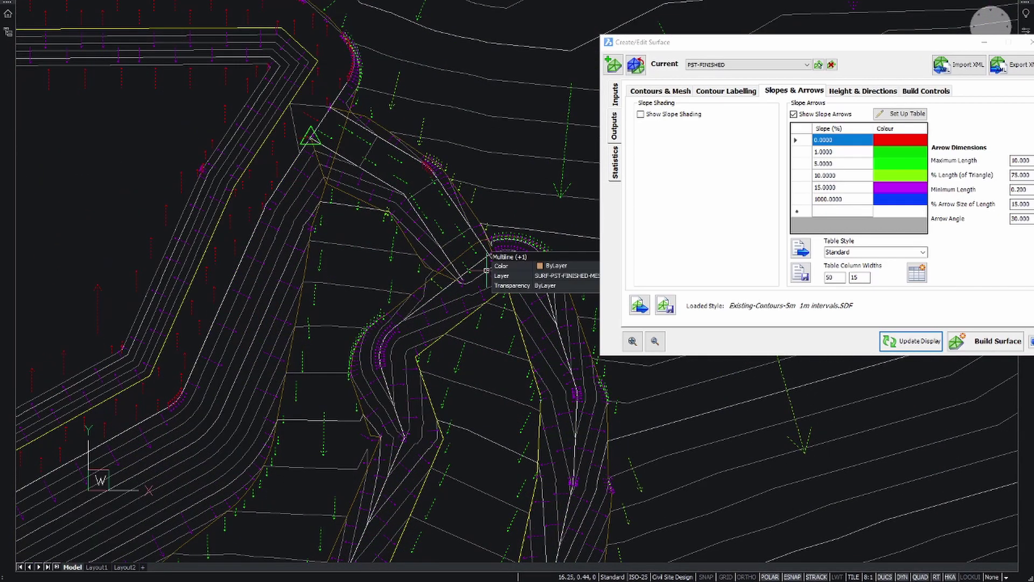
pyautogui.scroll(-3, 319, 168)
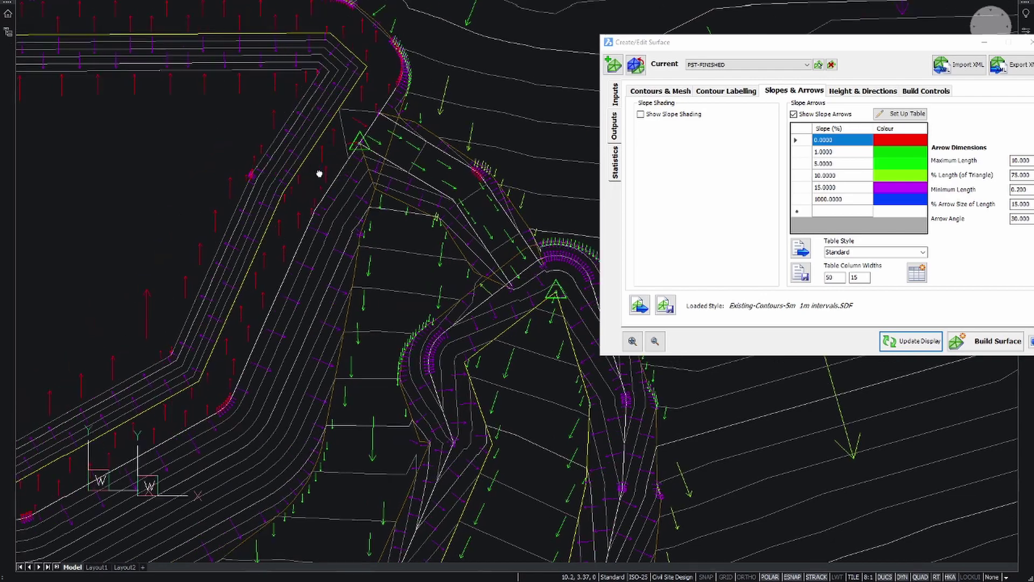
pyautogui.moveTo(353, 235); pyautogui.dragTo(300, 233, button='middle')
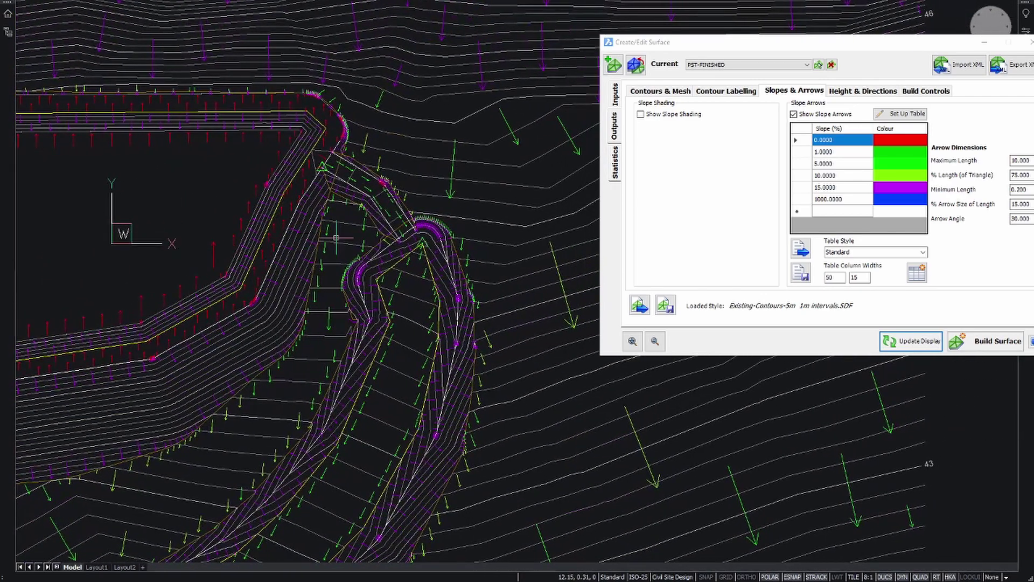
# Load the slope arrow colour file -Slope Arrows_ST.slopeDirCol, update the PST-FINISHED display, and close the surface editor
pyautogui.click(801, 249)
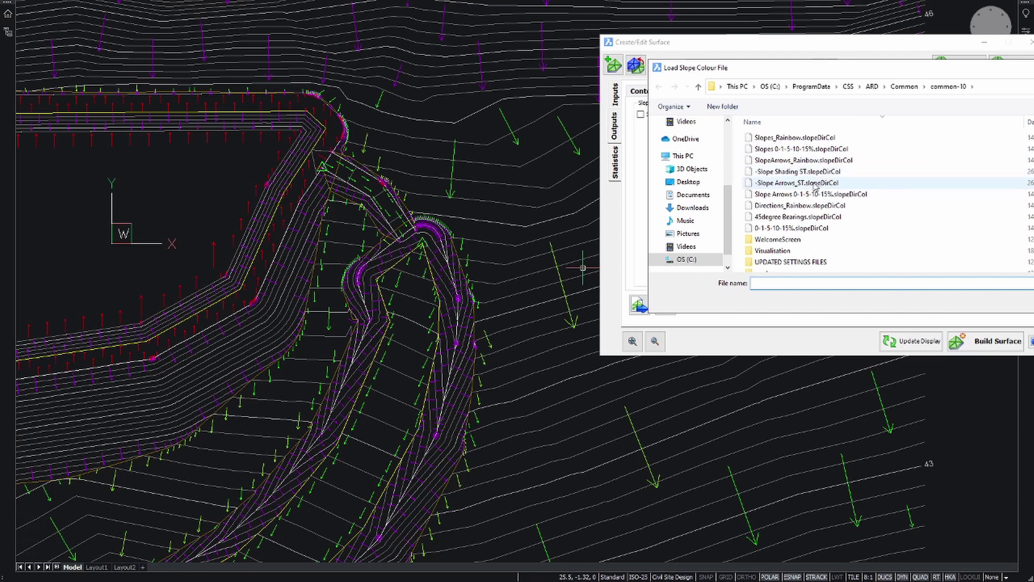
pyautogui.click(787, 184)
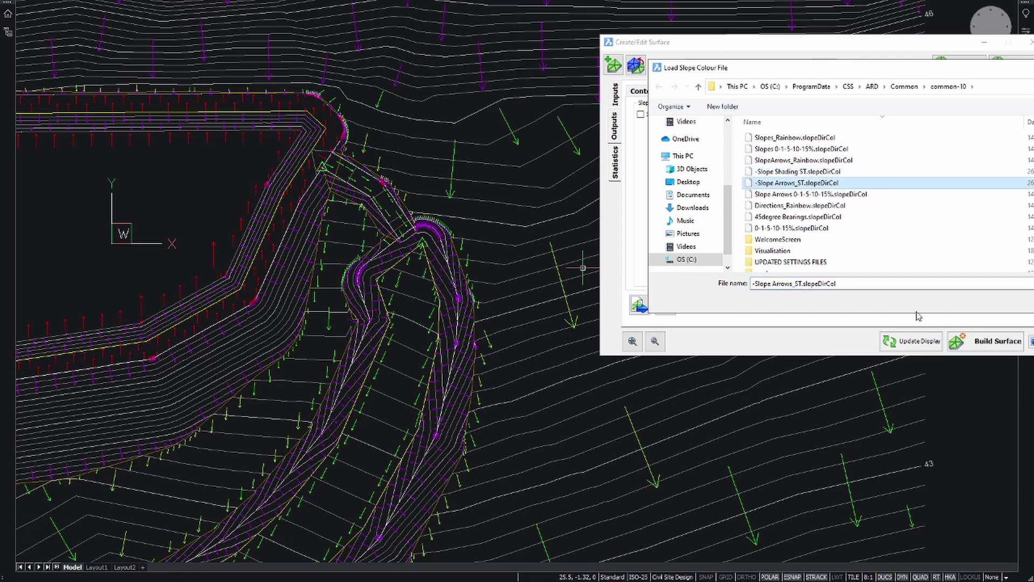
pyautogui.click(941, 297)
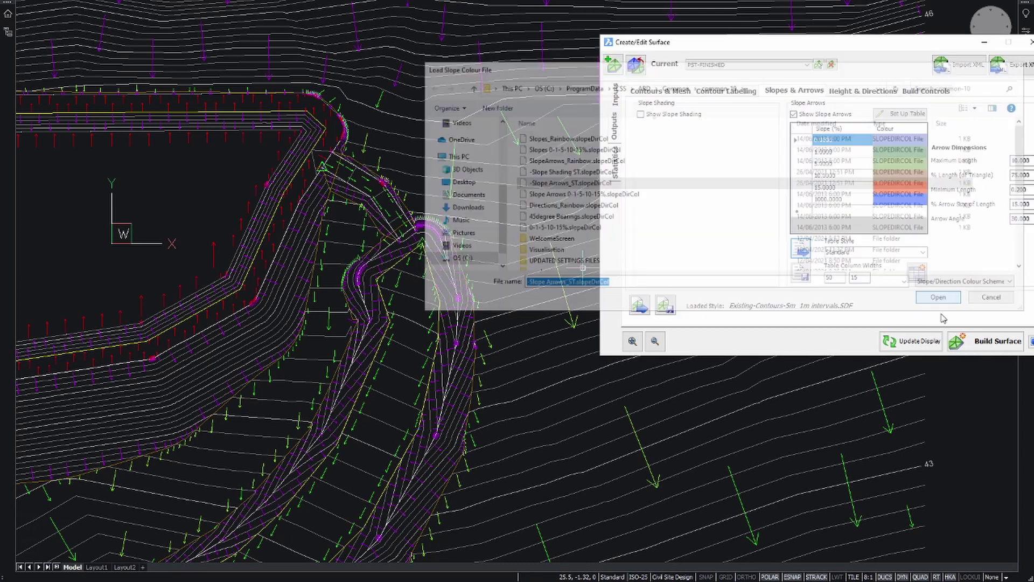
pyautogui.click(922, 343)
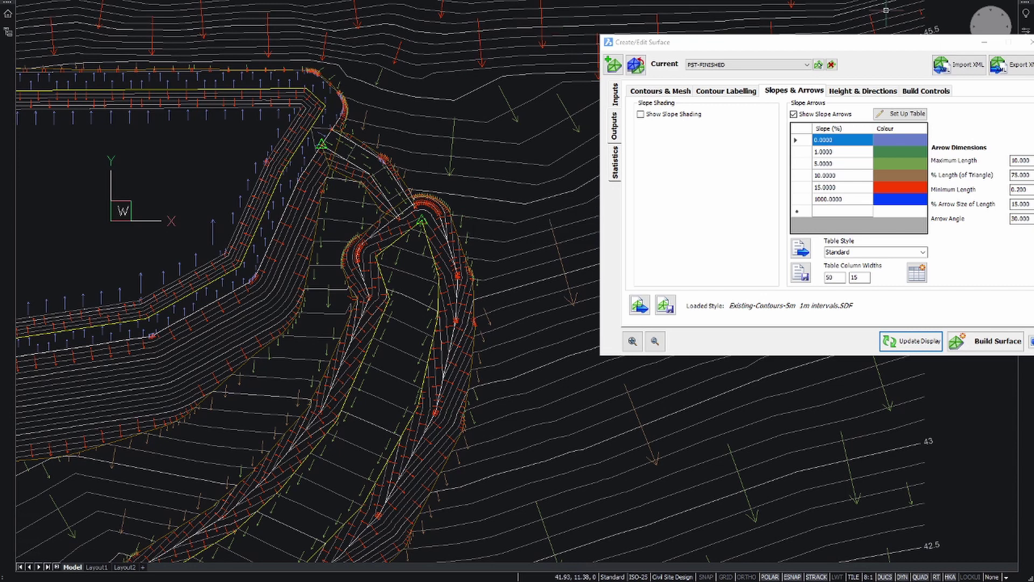
pyautogui.moveTo(864, 46); pyautogui.dragTo(618, 86)
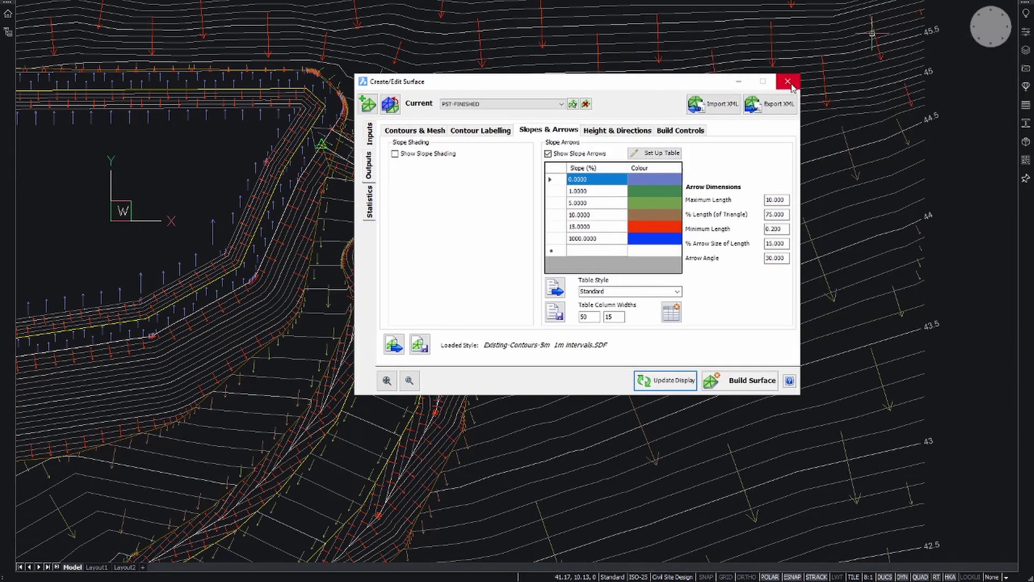
pyautogui.click(788, 82)
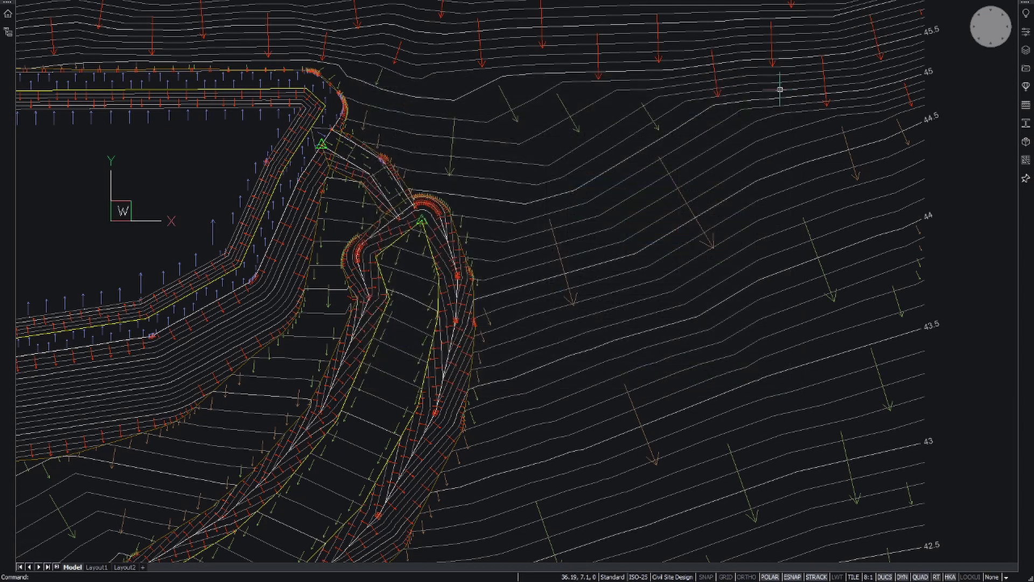
# Open the layer list and filter it to the Surfaces group, after checking the Surfaces - Pasted group
pyautogui.scroll(-3, 573, 252)
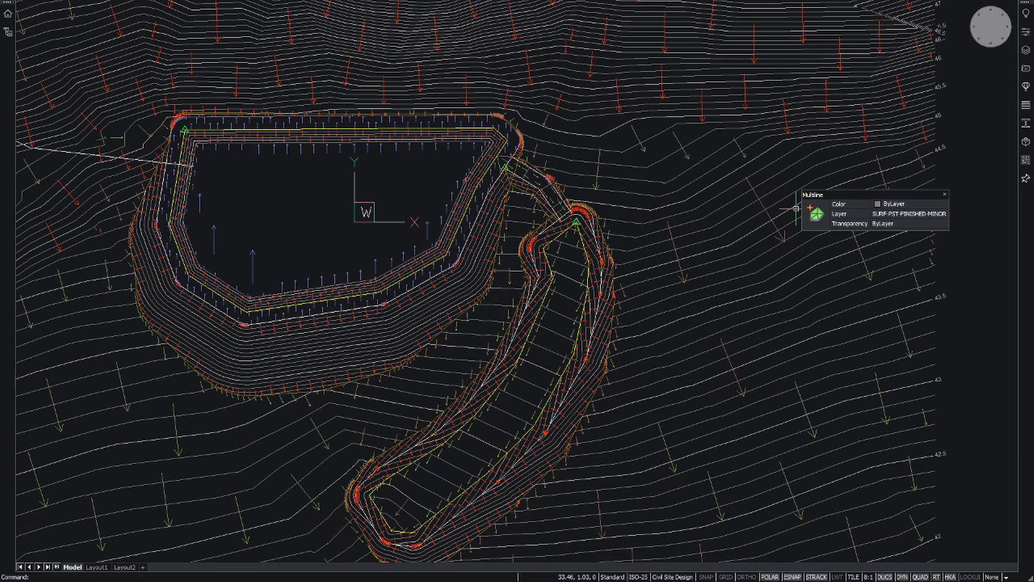
pyautogui.click(1026, 50)
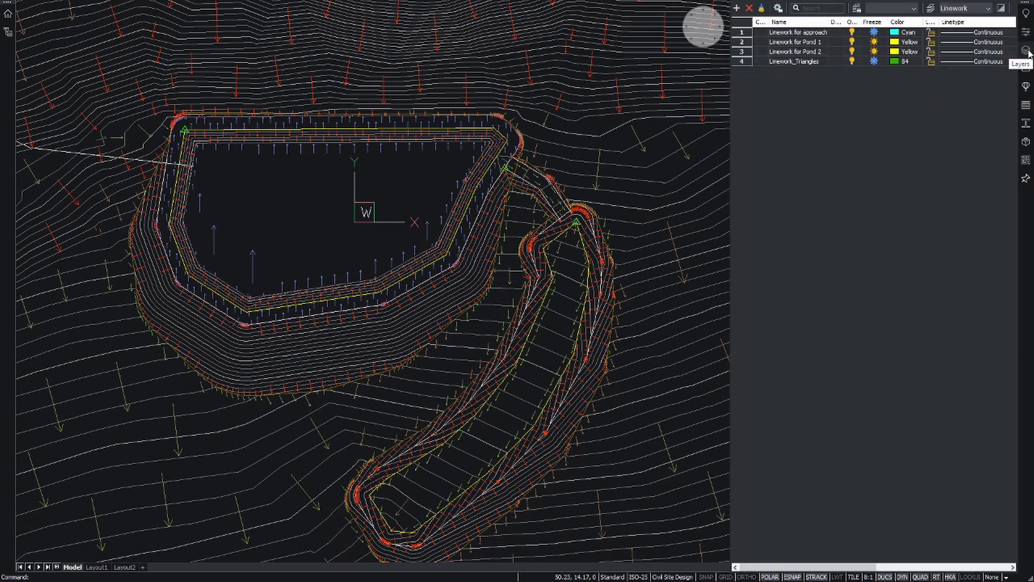
pyautogui.click(971, 12)
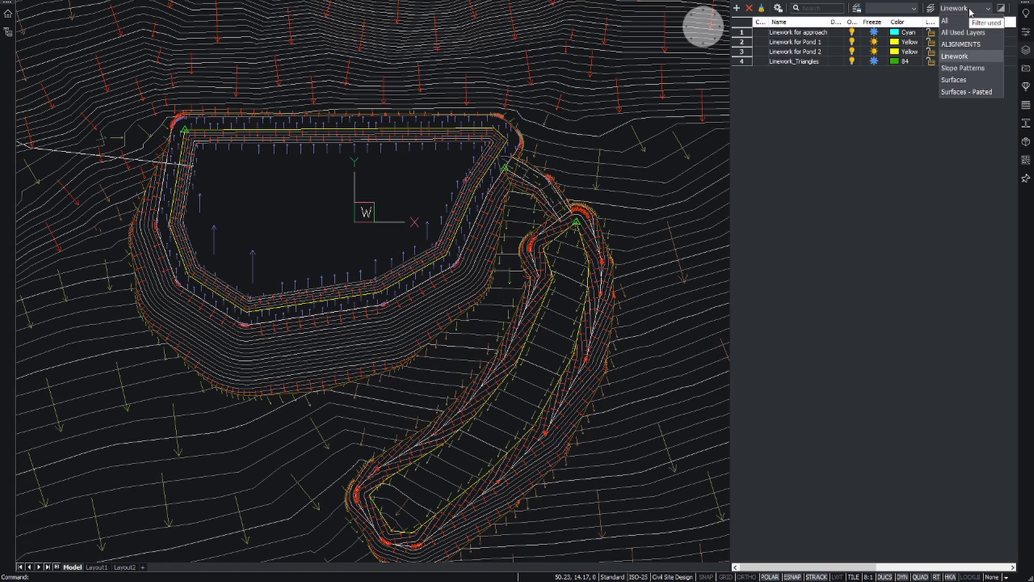
pyautogui.click(963, 91)
pyautogui.click(976, 12)
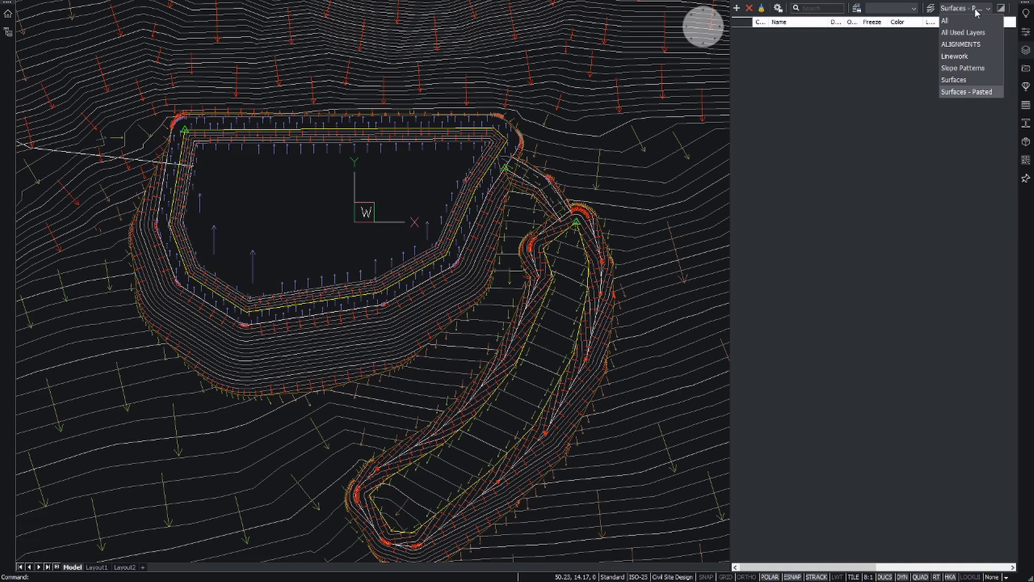
pyautogui.click(963, 80)
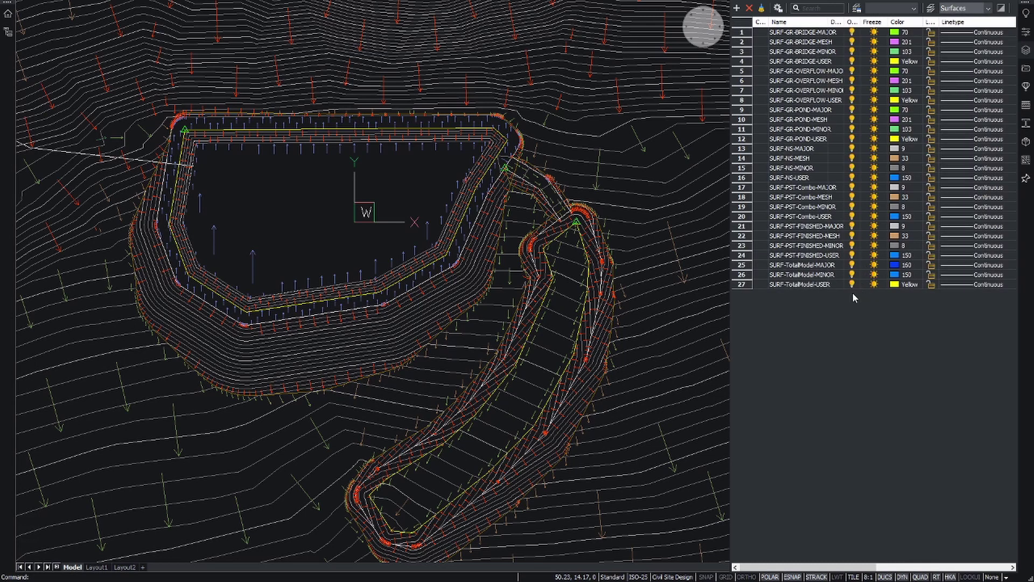
# Turn the SURF-PST-FINISHED-MESH layer off and back on twice to compare the drawing with and without slope arrows
pyautogui.click(851, 236)
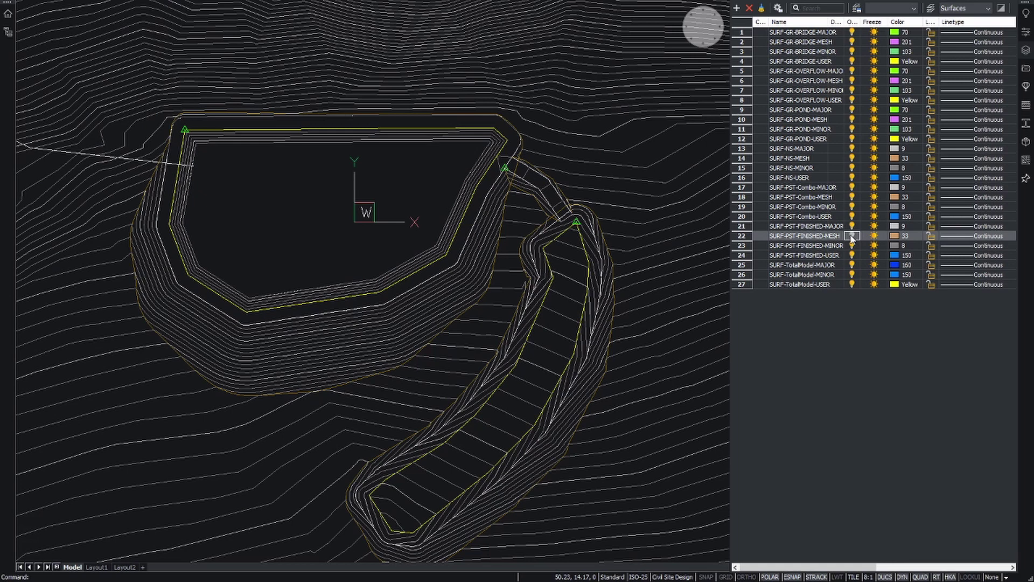
pyautogui.click(852, 236)
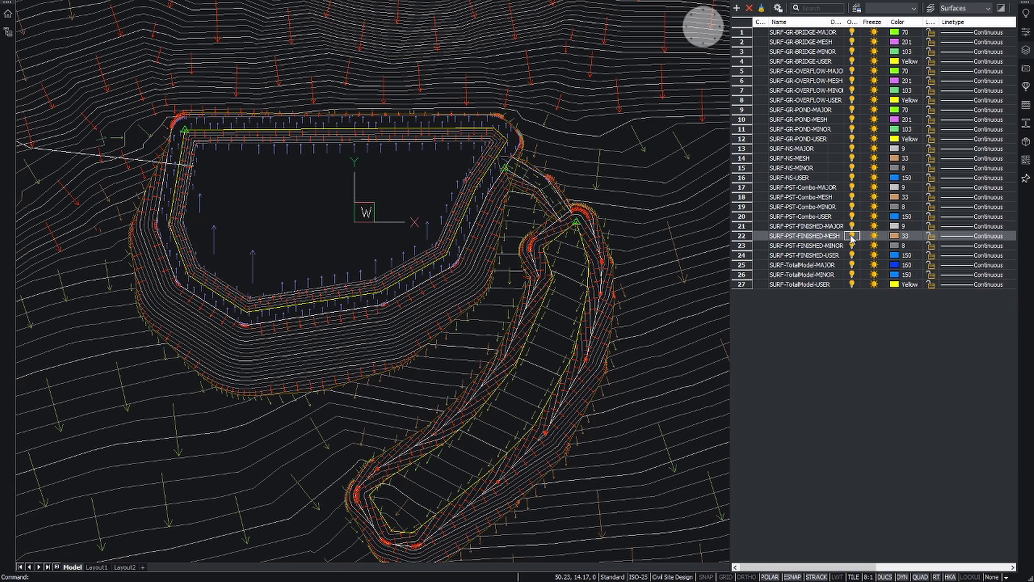
pyautogui.click(852, 236)
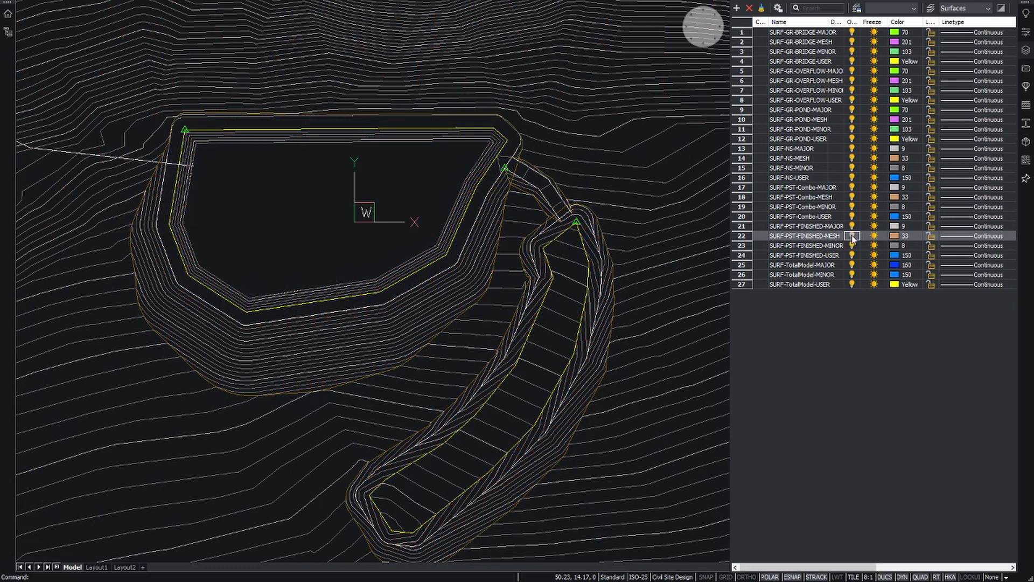
pyautogui.click(852, 236)
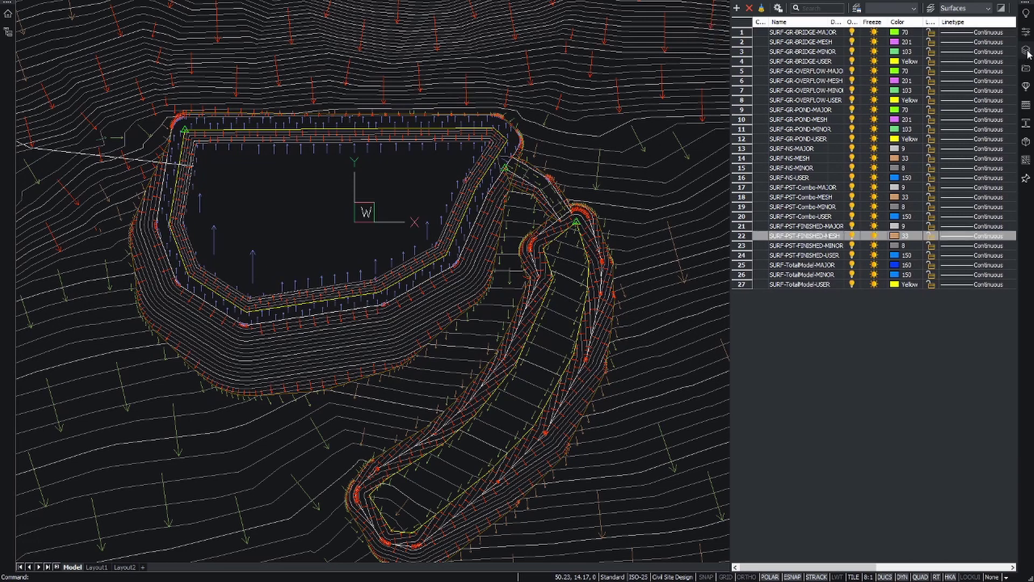
pyautogui.moveTo(374, 297); pyautogui.dragTo(428, 251, button='middle')
pyautogui.scroll(2, 428, 252)
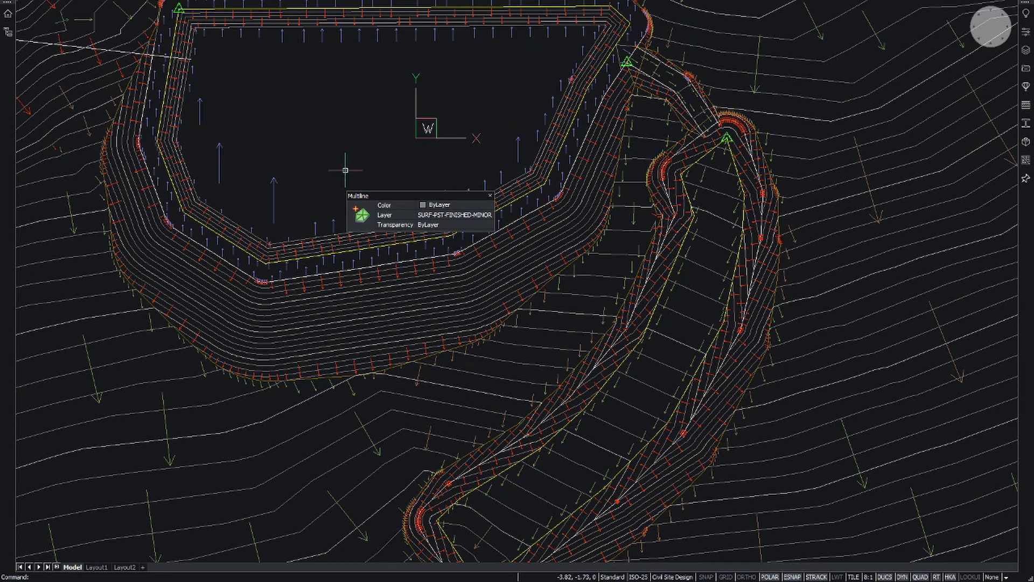
pyautogui.doubleClick(341, 143)
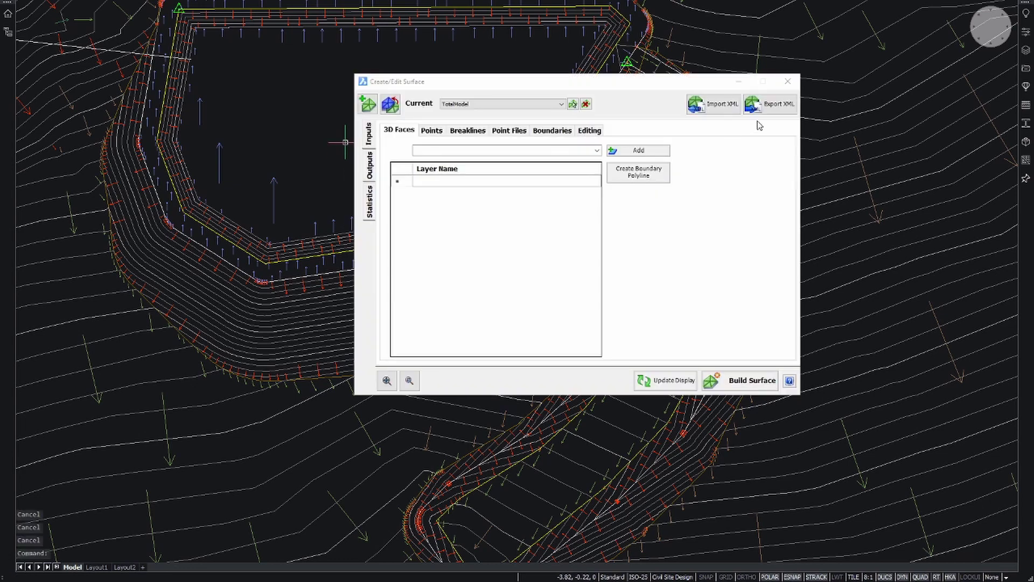
pyautogui.click(787, 81)
# Start a slope pattern plot, select GR-POND as the first string, and open its code choices
pyautogui.moveTo(300, 95)
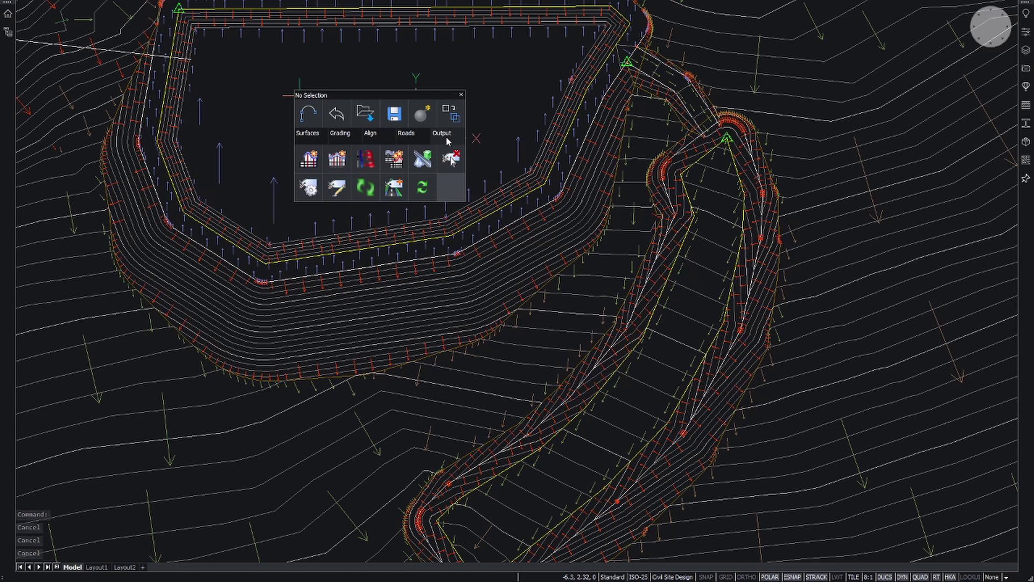
pyautogui.click(392, 164)
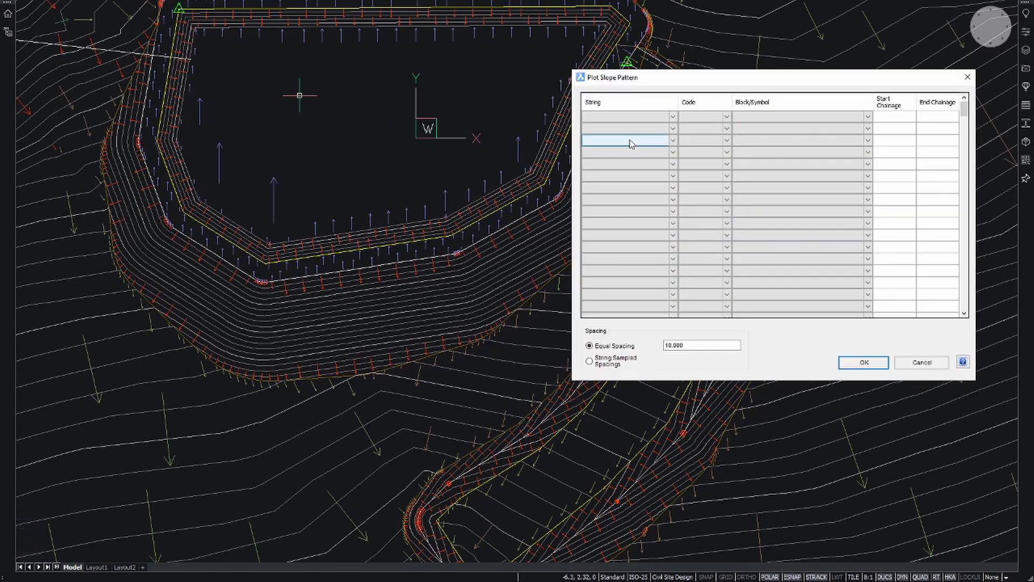
pyautogui.click(673, 117)
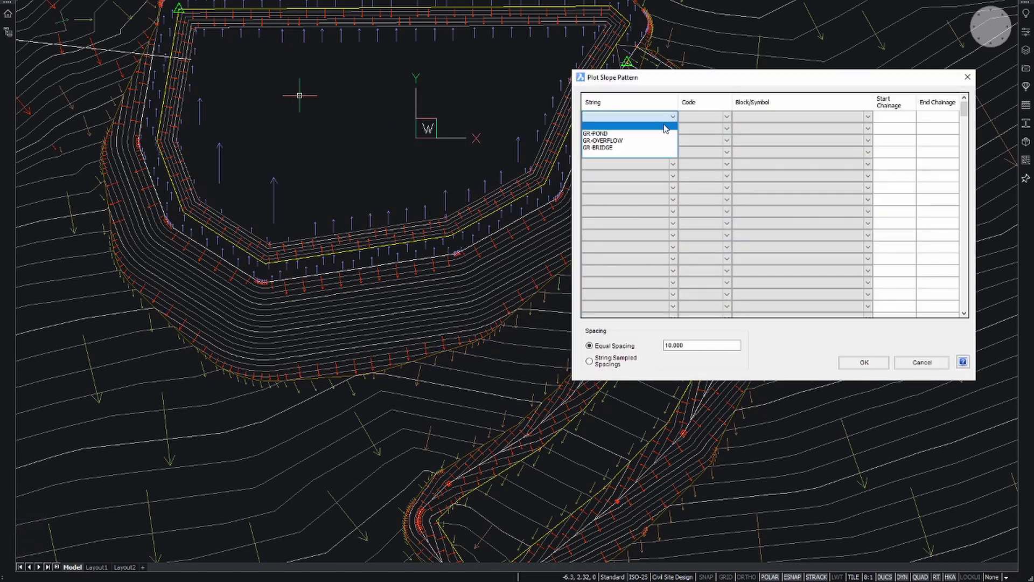
pyautogui.click(647, 133)
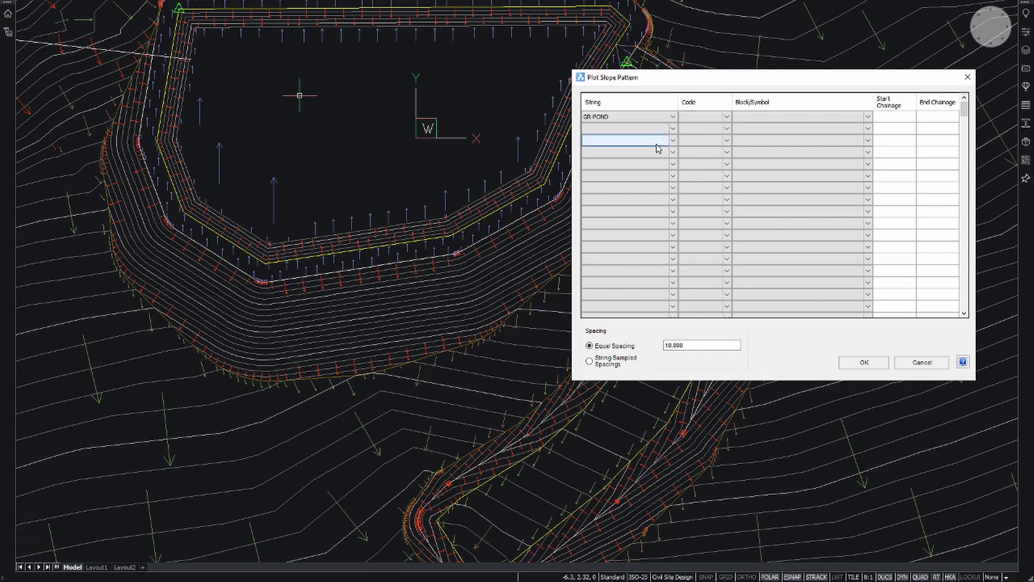
pyautogui.click(725, 117)
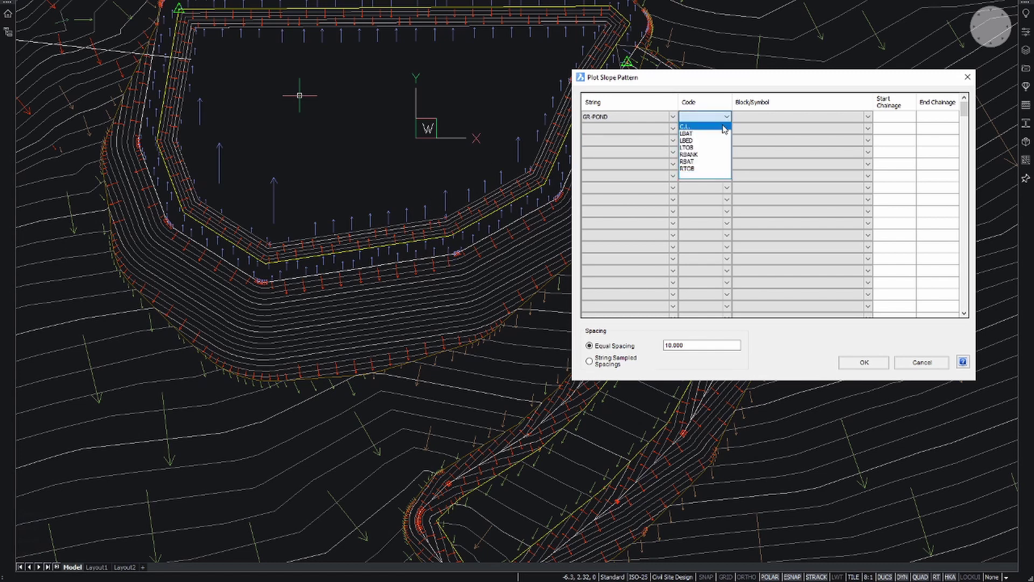
# Define the GR-POND slope pattern with code RBAT and the Slope Pattern - Lines.dwg block from chainage 0 to 555
pyautogui.click(709, 161)
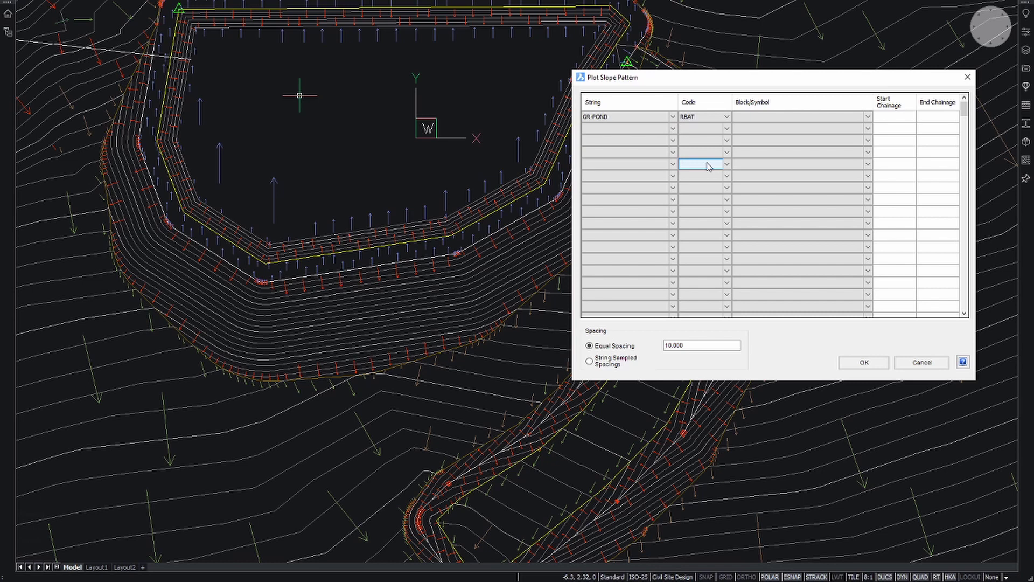
pyautogui.click(869, 117)
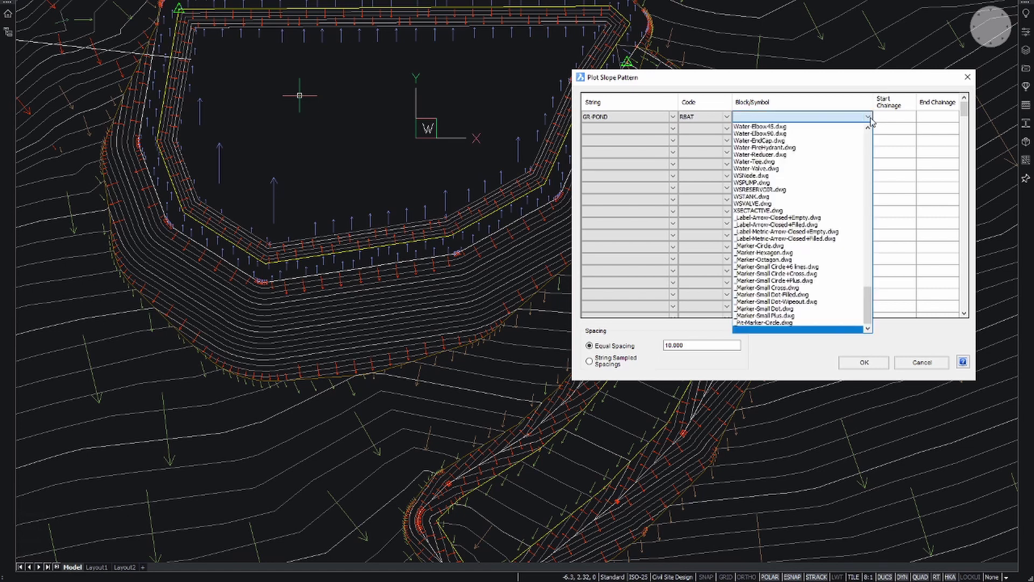
pyautogui.write('sl')
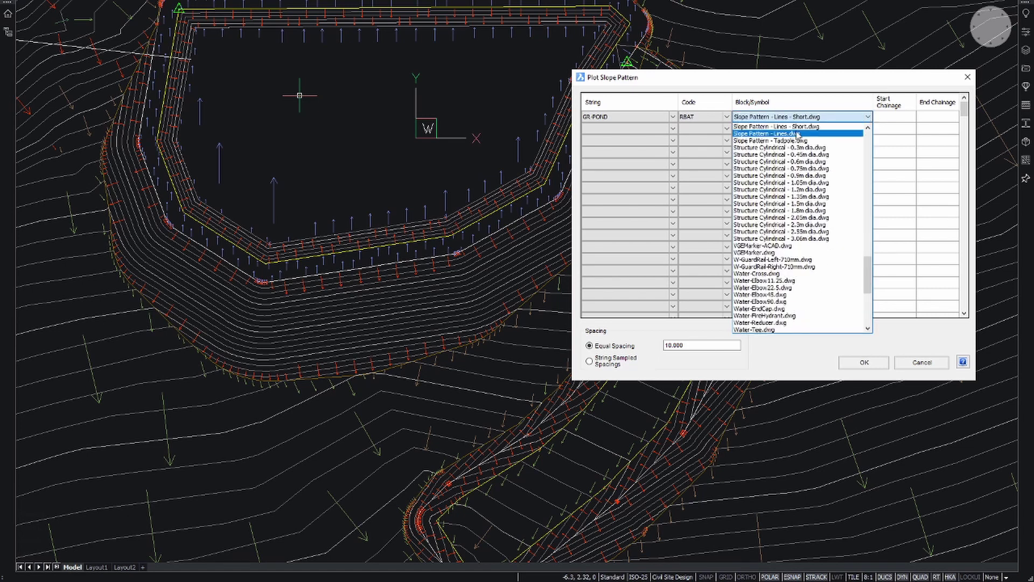
pyautogui.click(773, 134)
pyautogui.click(905, 119)
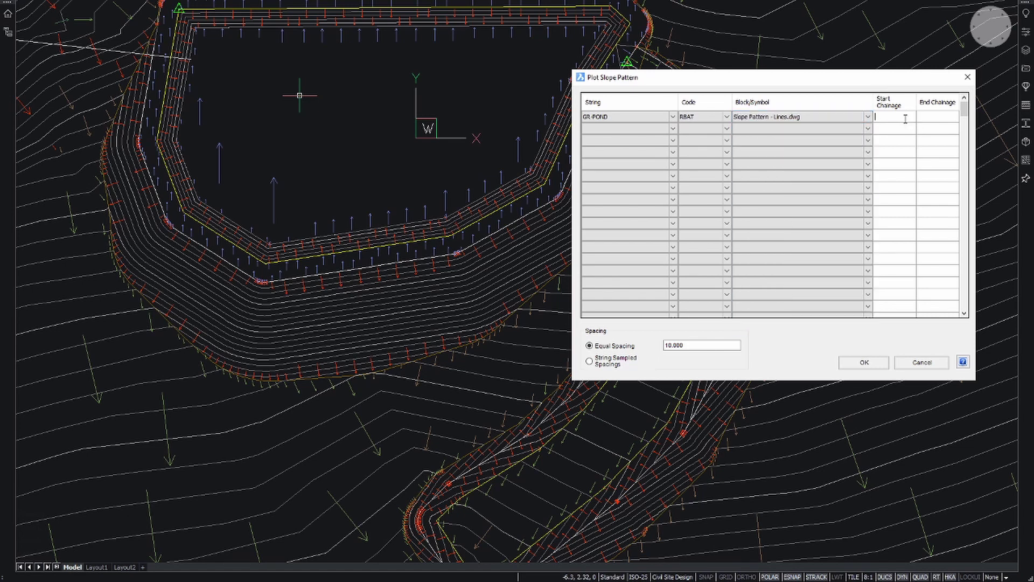
pyautogui.click(936, 117)
pyautogui.write('555')
# Set the slope pattern's equal spacing to 2 and plot it on the pond's batter
pyautogui.moveTo(688, 345); pyautogui.dragTo(642, 345)
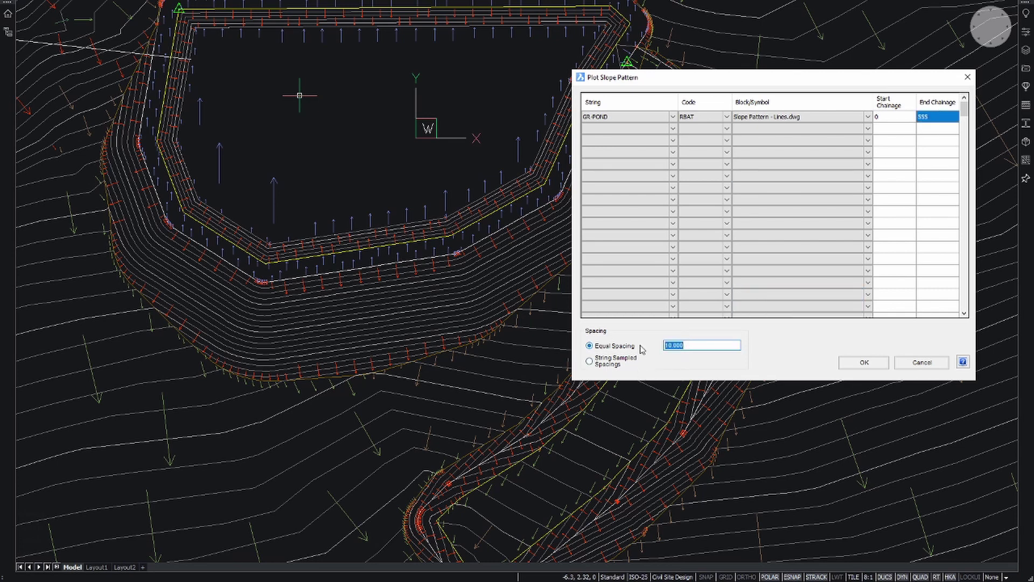
pyautogui.write('5')
pyautogui.click(860, 363)
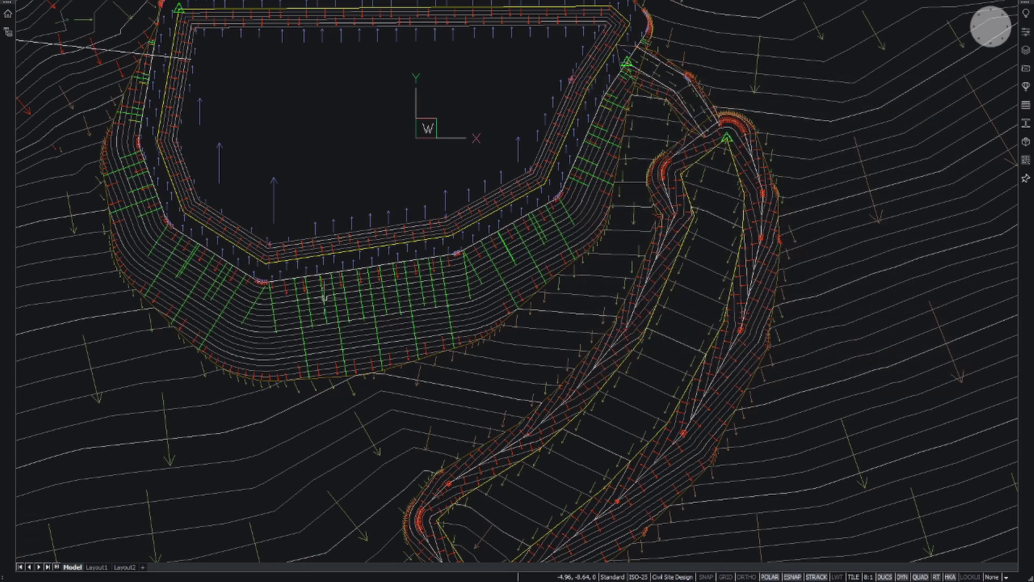
pyautogui.scroll(2, 322, 297)
pyautogui.moveTo(404, 213); pyautogui.dragTo(539, 307, button='middle')
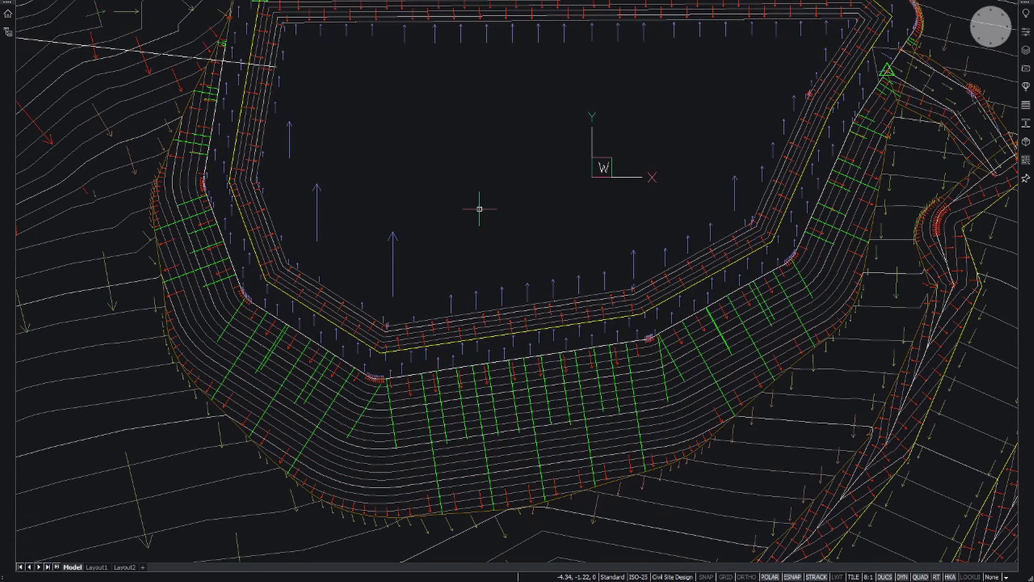
pyautogui.scroll(-2, 480, 209)
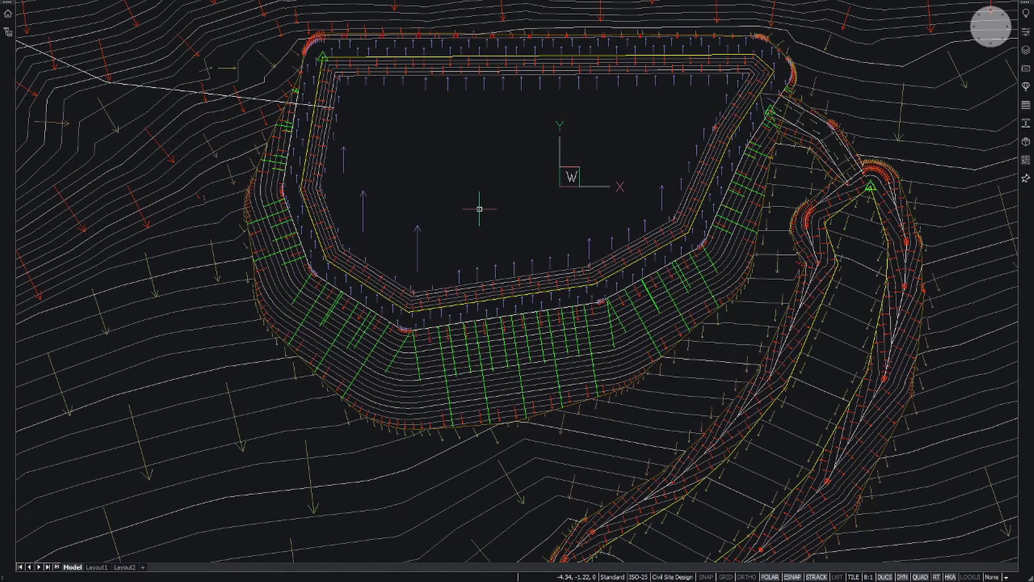
# Open the surface editor, make PST-FINISHED the current surface and turn off its slope arrows
pyautogui.press('Escape')
pyautogui.press('Escape')
pyautogui.moveTo(572, 431)
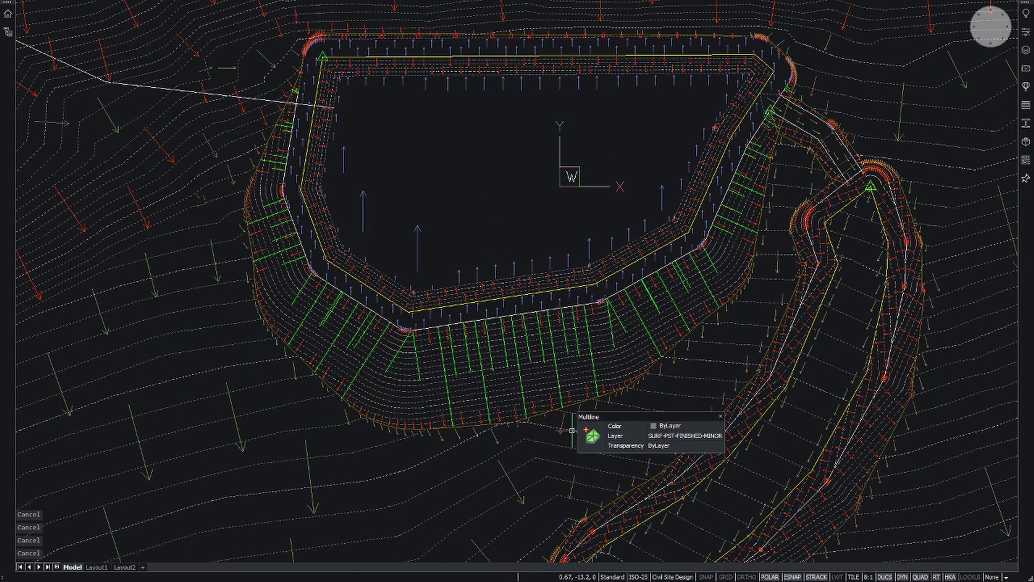
pyautogui.click(587, 433)
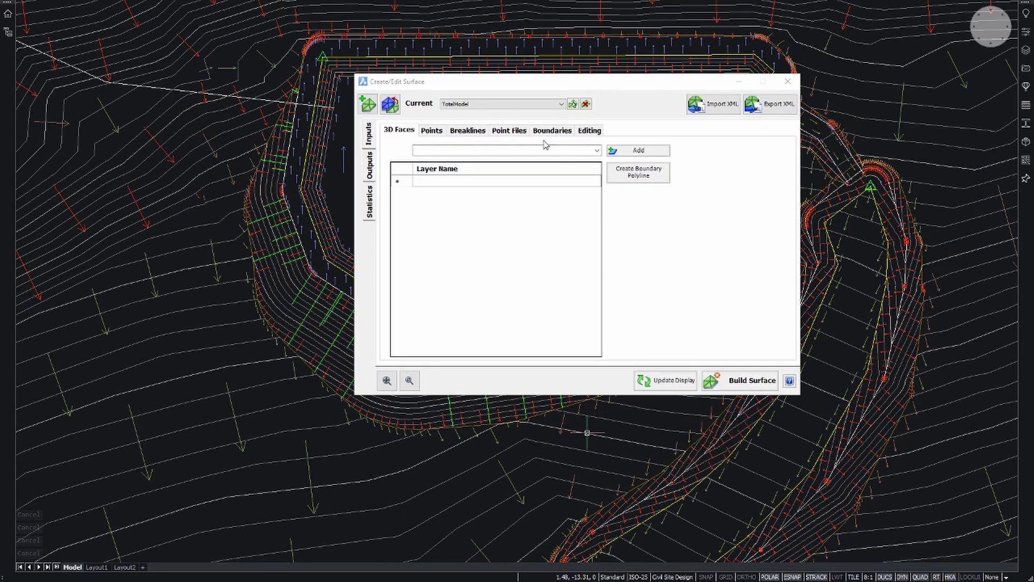
pyautogui.click(370, 165)
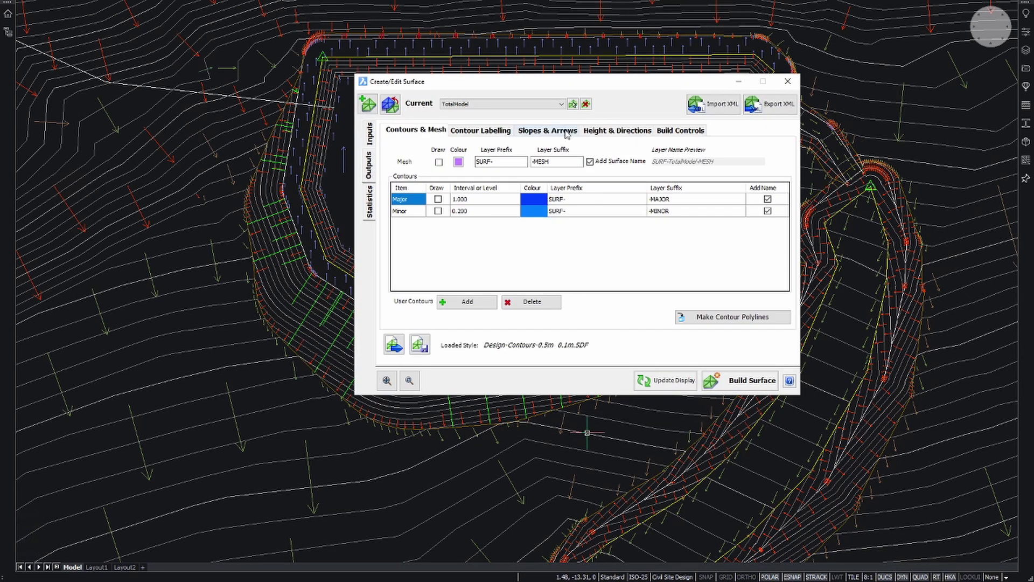
pyautogui.click(567, 135)
pyautogui.click(505, 105)
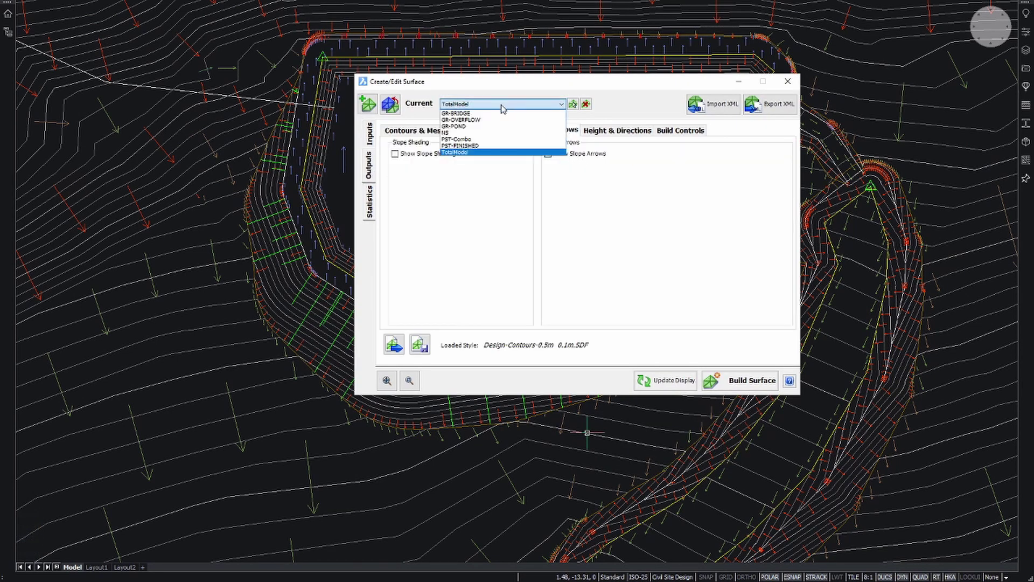
pyautogui.click(460, 146)
pyautogui.click(372, 177)
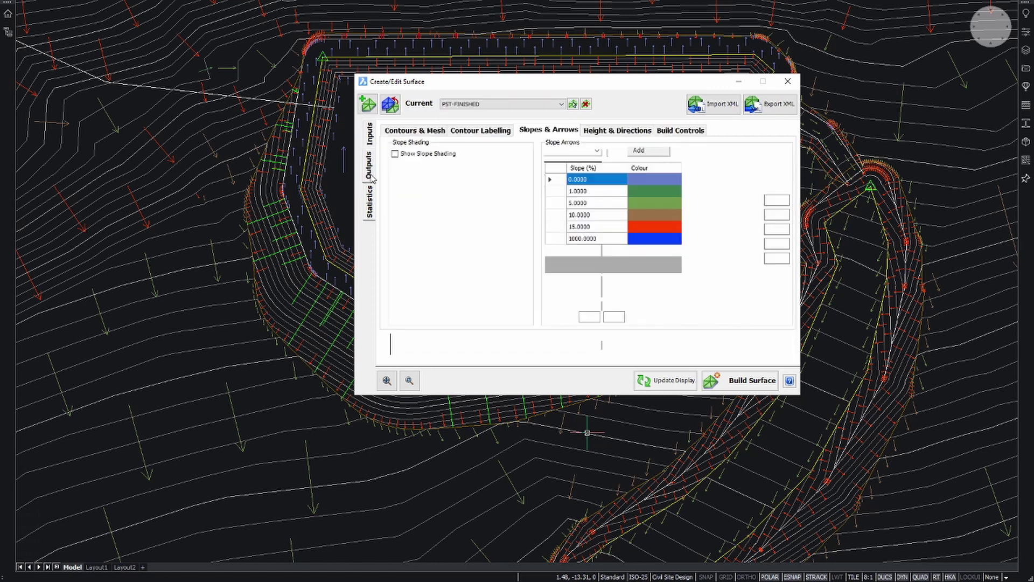
pyautogui.click(549, 154)
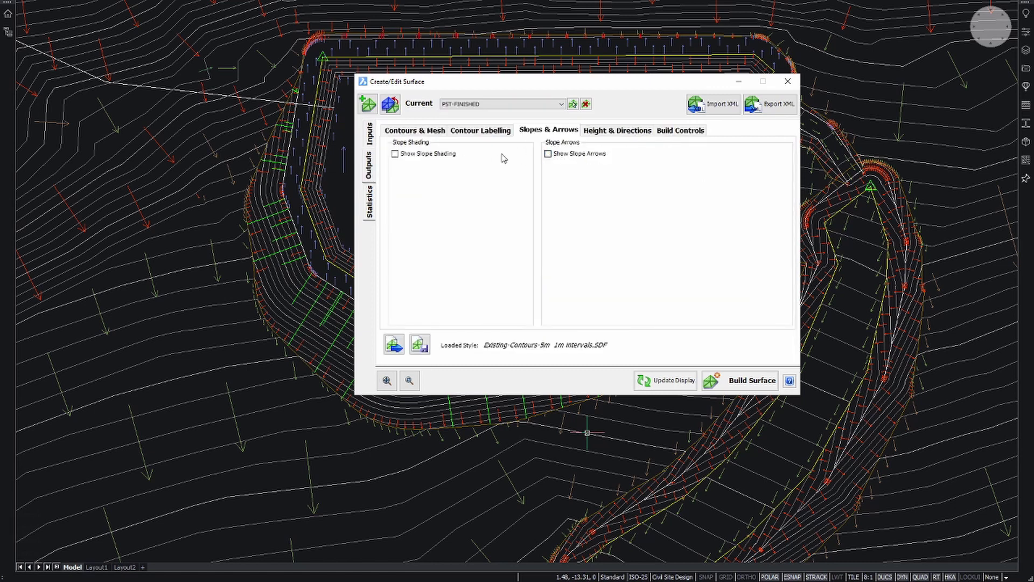
# Set the PST-FINISHED minor contour interval to 0.2 and the major interval to 1, and close the surface editor
pyautogui.click(422, 133)
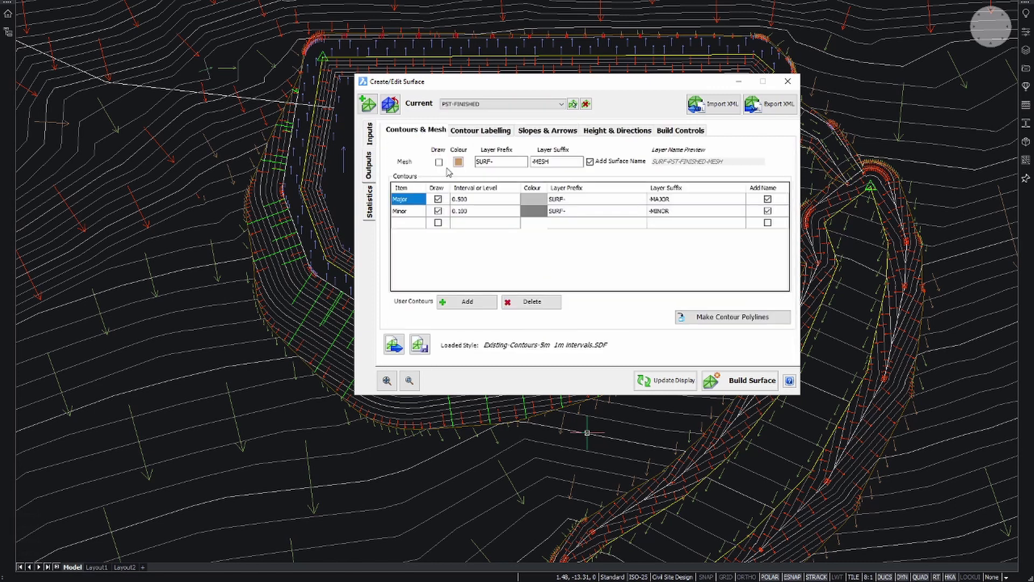
pyautogui.doubleClick(484, 212)
pyautogui.write('0.2')
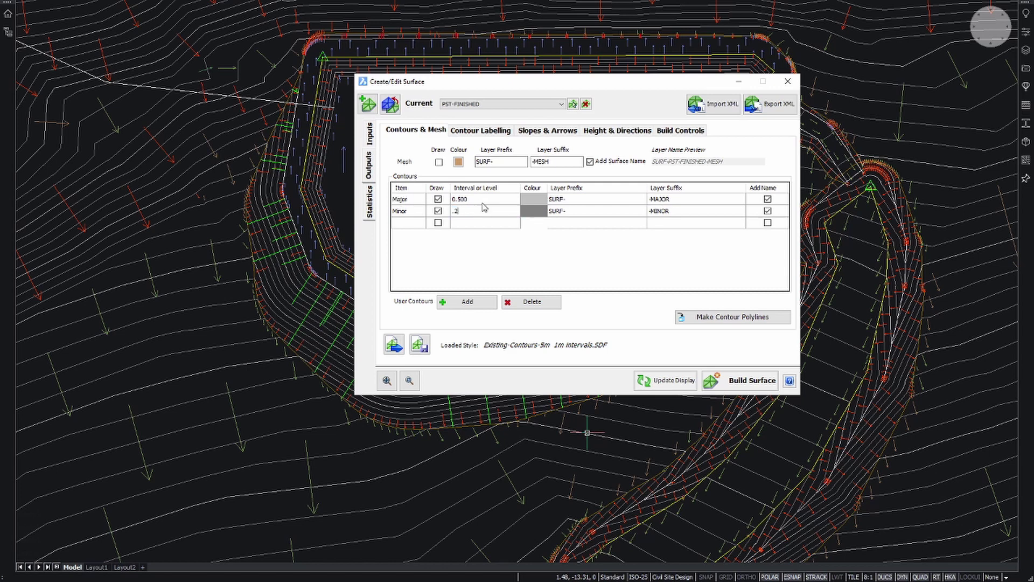
pyautogui.doubleClick(484, 199)
pyautogui.write('1')
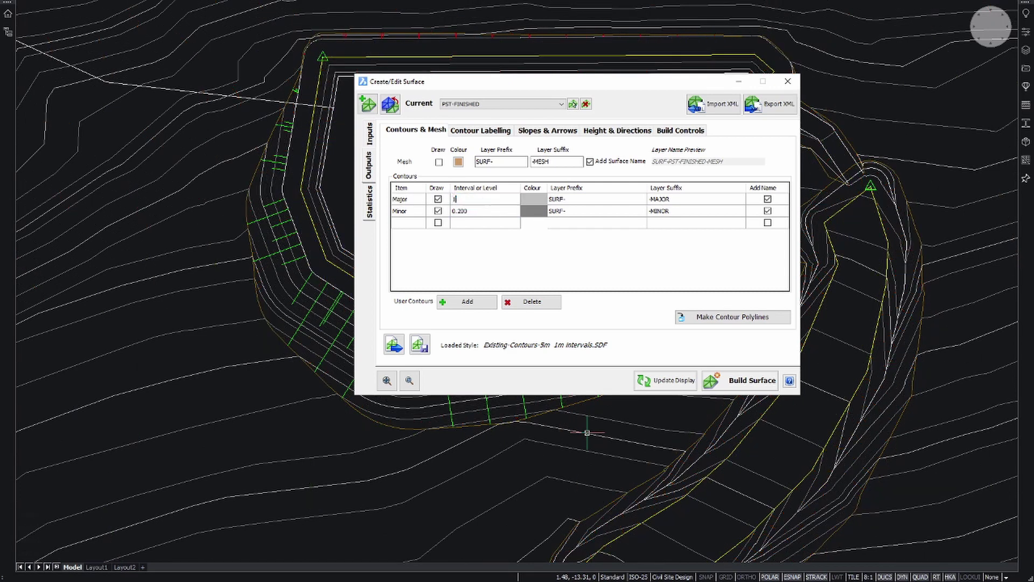
pyautogui.click(489, 214)
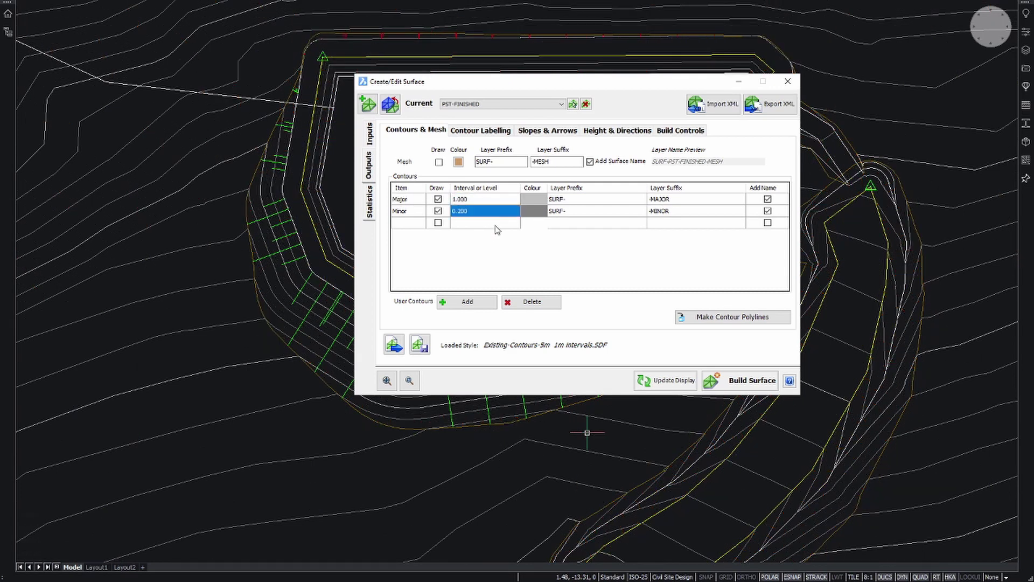
pyautogui.click(788, 81)
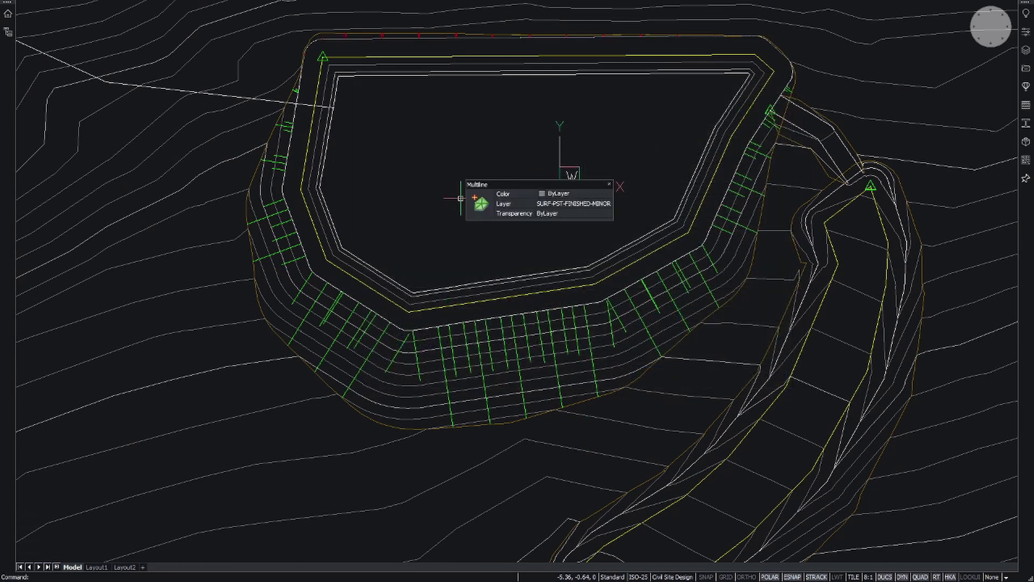
# Examine the plotted slope lines along the pond's upper edge and around its outer batter
pyautogui.press('Escape')
pyautogui.press('Escape')
pyautogui.moveTo(473, 191); pyautogui.dragTo(485, 280, button='middle')
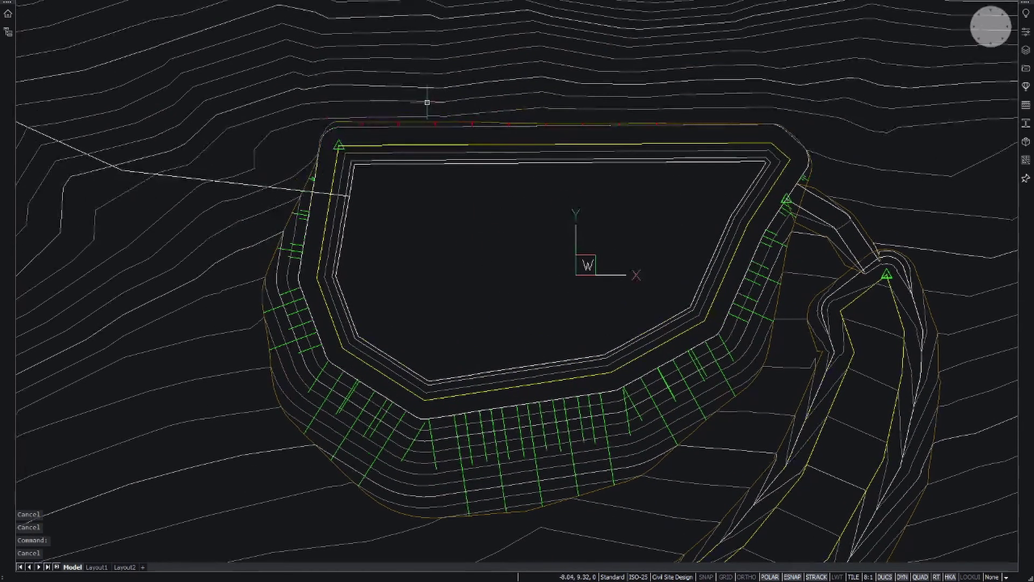
pyautogui.scroll(5, 423, 102)
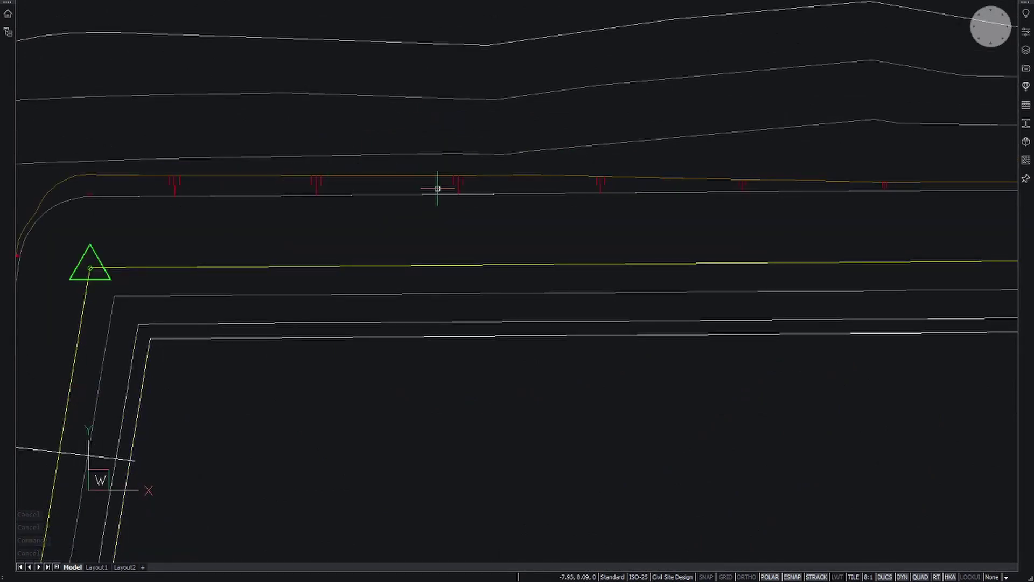
pyautogui.scroll(-5, 438, 189)
pyautogui.moveTo(521, 302); pyautogui.dragTo(422, 138, button='middle')
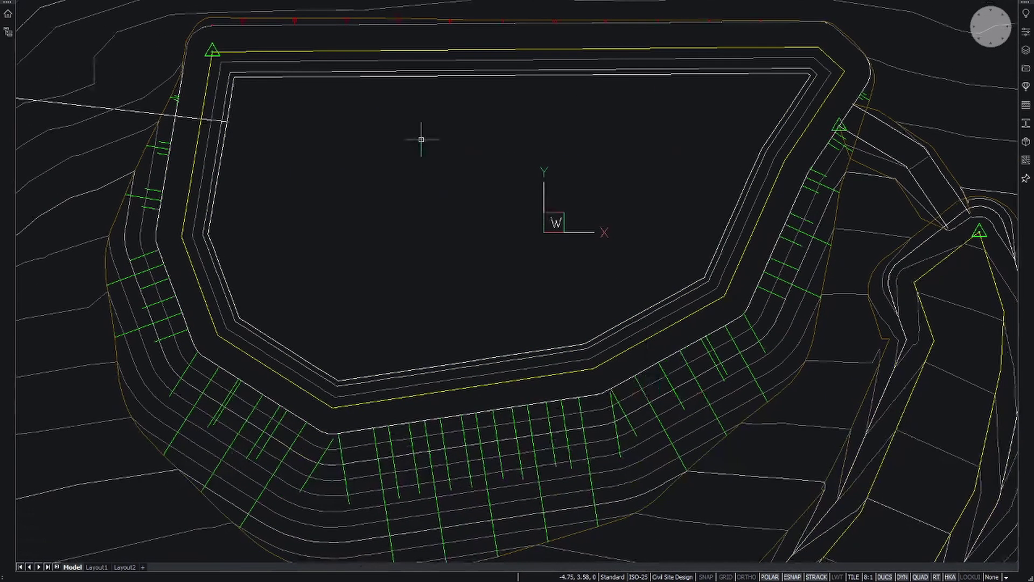
pyautogui.scroll(-2, 431, 157)
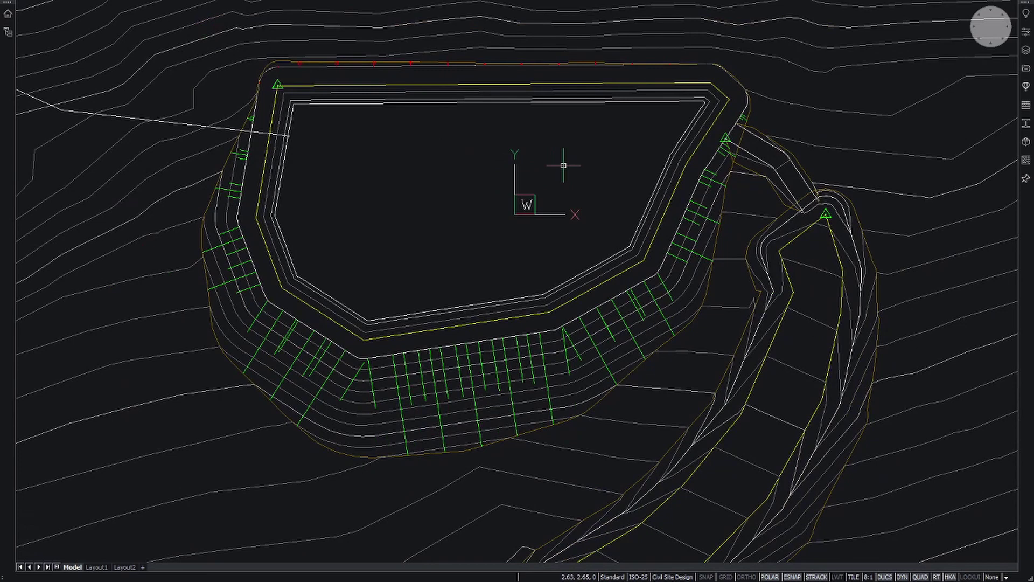
pyautogui.moveTo(564, 165); pyautogui.dragTo(519, 173, button='middle')
# Replot the GR-POND slope pattern using the Slope Pattern - Tadpole.dwg block
pyautogui.rightClick(524, 165)
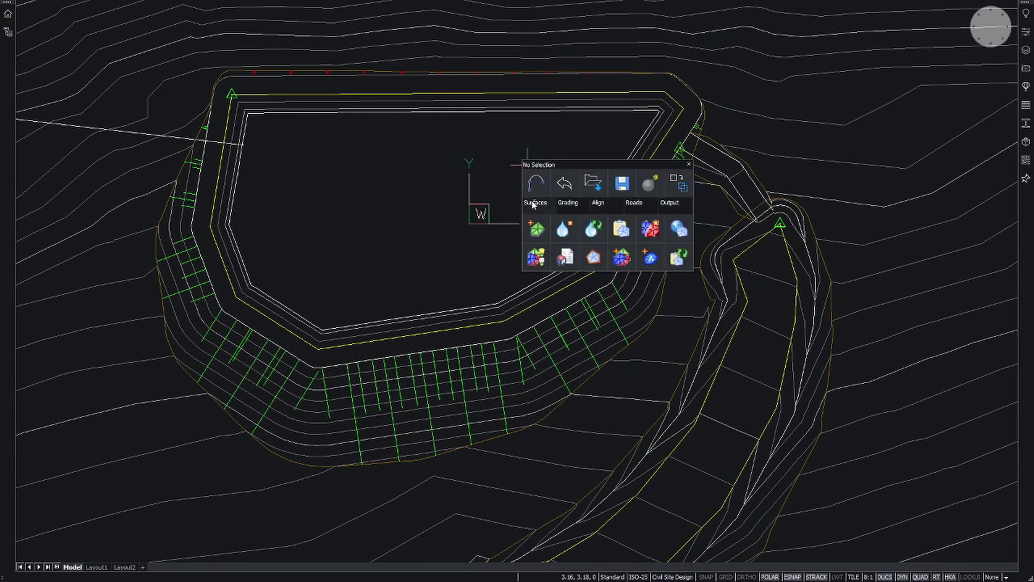
pyautogui.moveTo(670, 203)
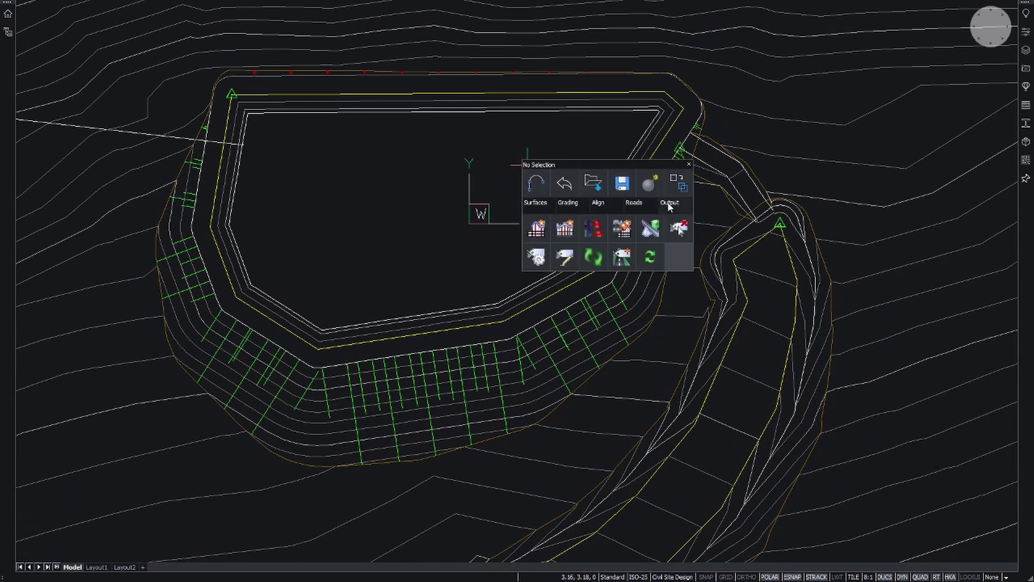
pyautogui.click(598, 229)
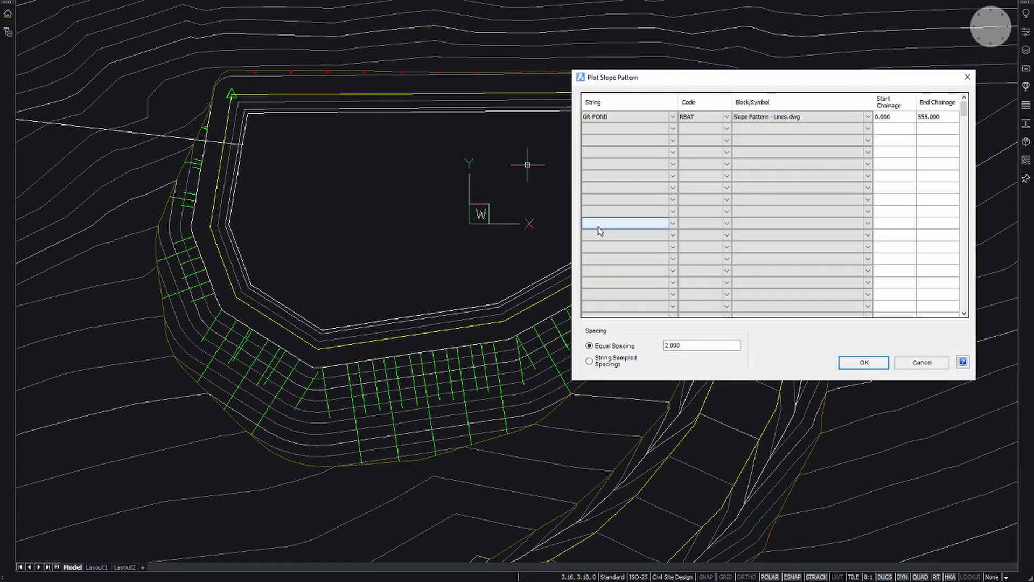
pyautogui.click(868, 118)
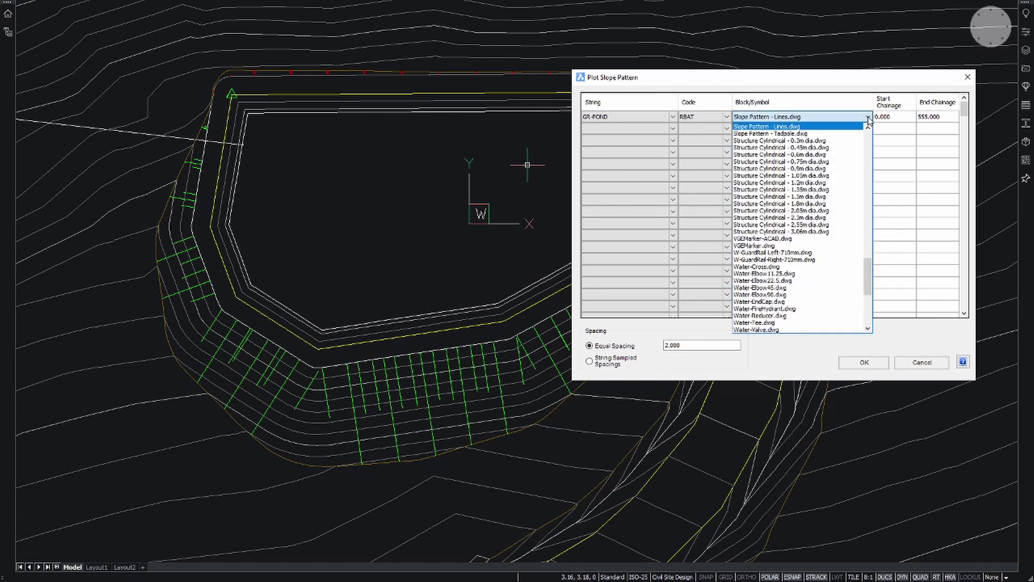
pyautogui.click(837, 133)
pyautogui.click(843, 365)
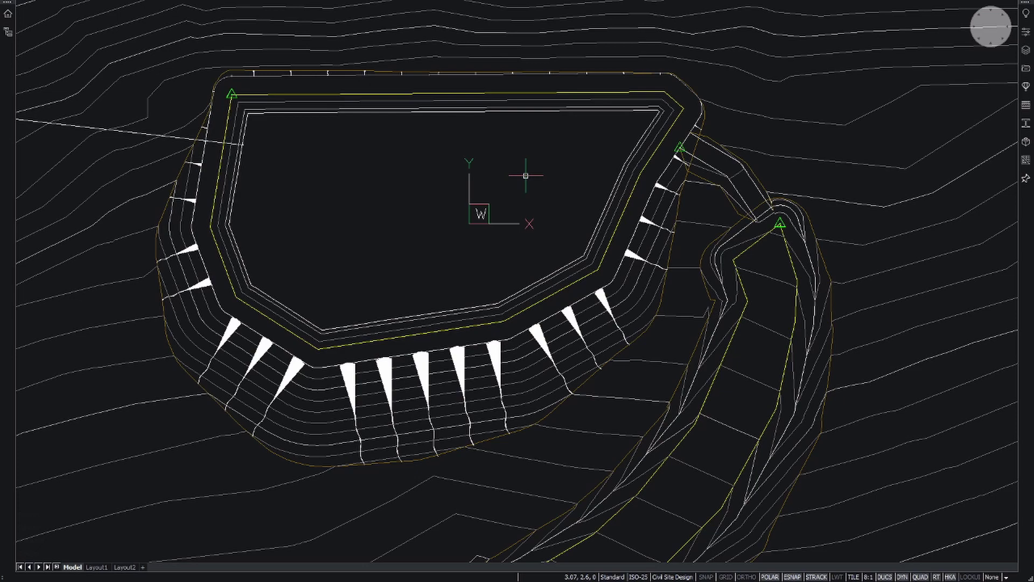
# Draw a vertical polyline about 26.4 m long across the pond, from above its upper edge to below the lower batter
pyautogui.scroll(-3, 526, 176)
pyautogui.moveTo(525, 176); pyautogui.dragTo(513, 213, button='middle')
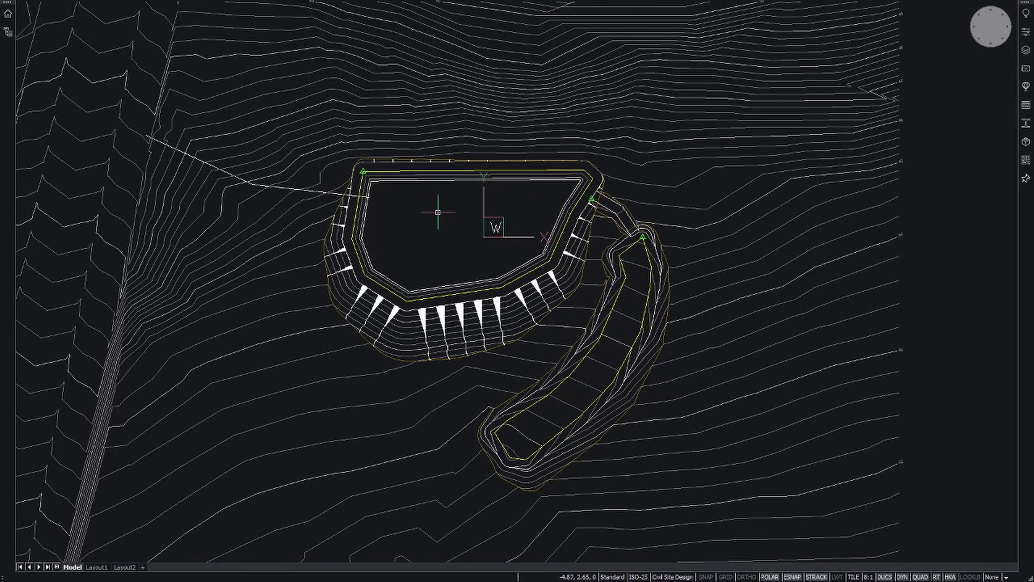
pyautogui.press('Return')
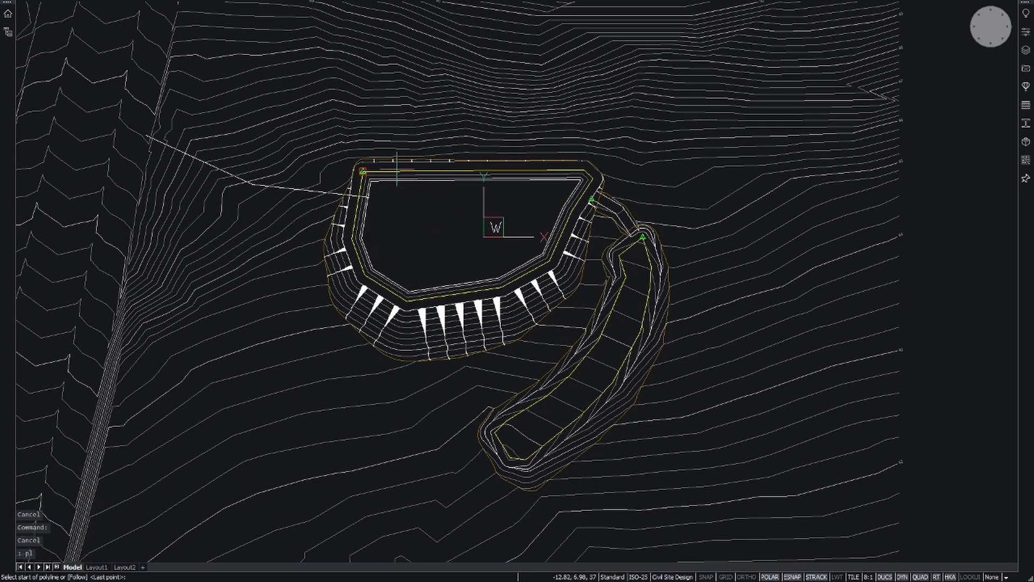
pyautogui.click(411, 140)
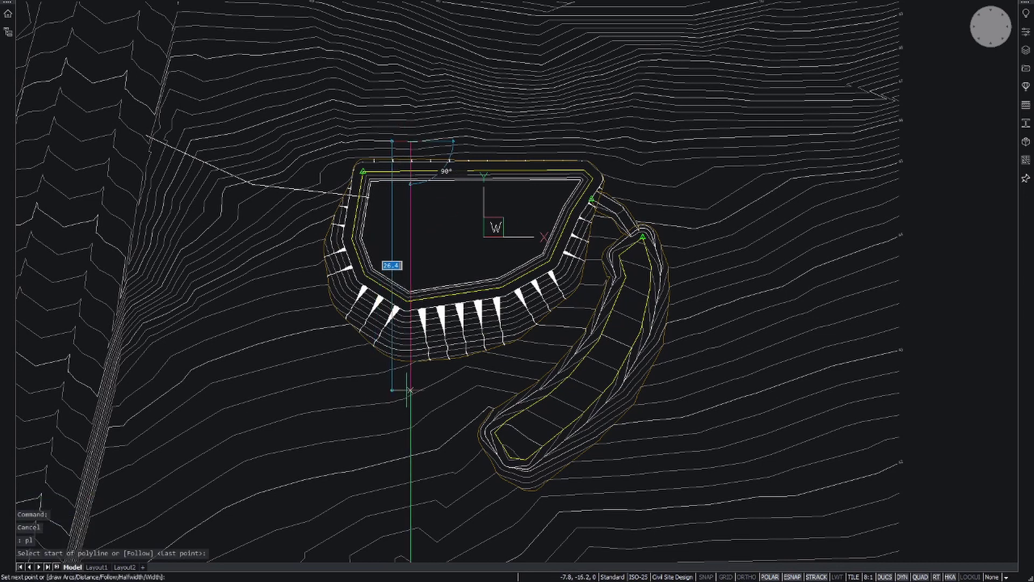
pyautogui.click(411, 390)
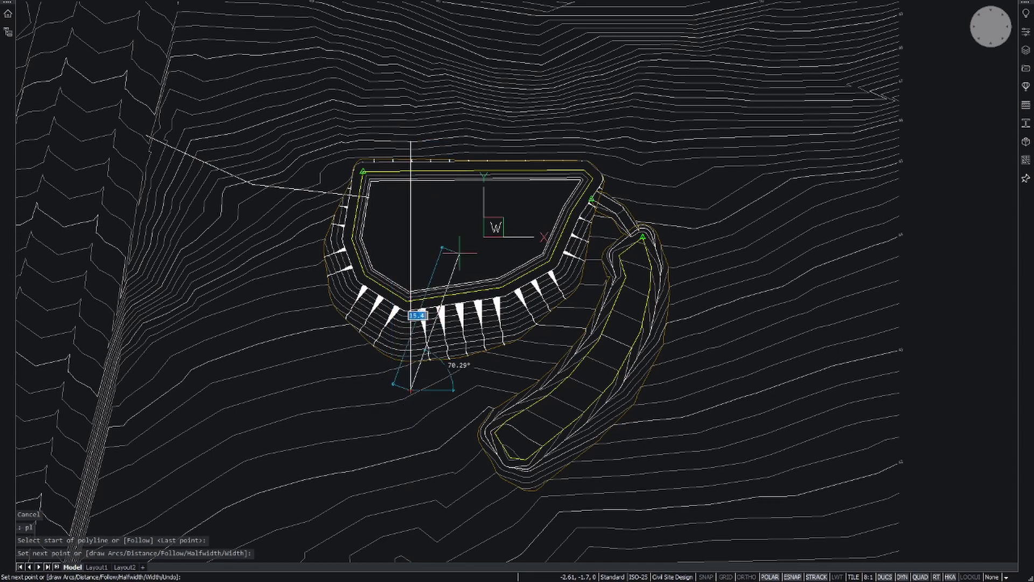
pyautogui.press('Escape')
# Create an alignment from the vertical polyline across the pond and name it TYPICAL SECTION A
pyautogui.scroll(6, 437, 221)
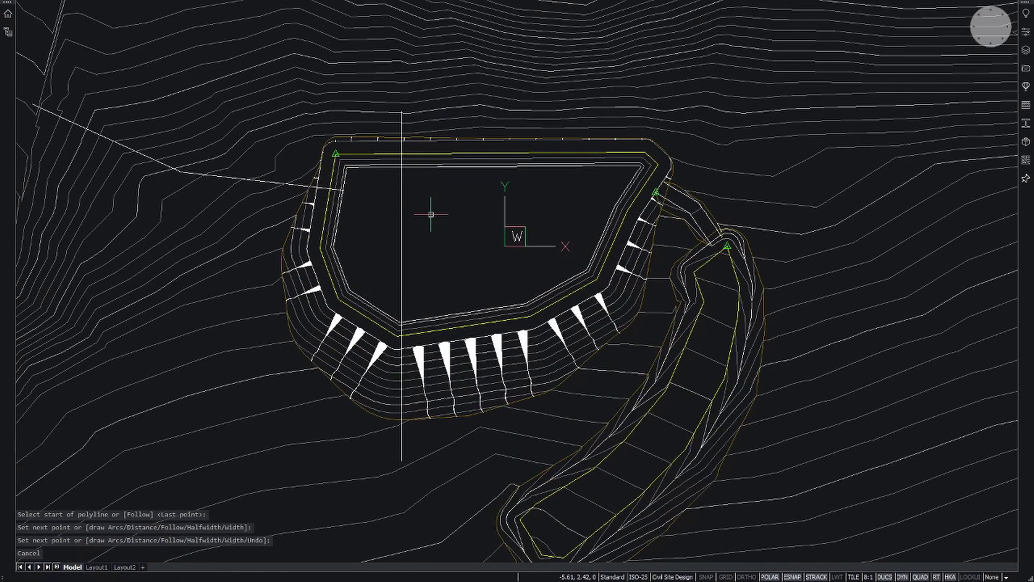
pyautogui.moveTo(369, 169); pyautogui.dragTo(366, 169, button='middle')
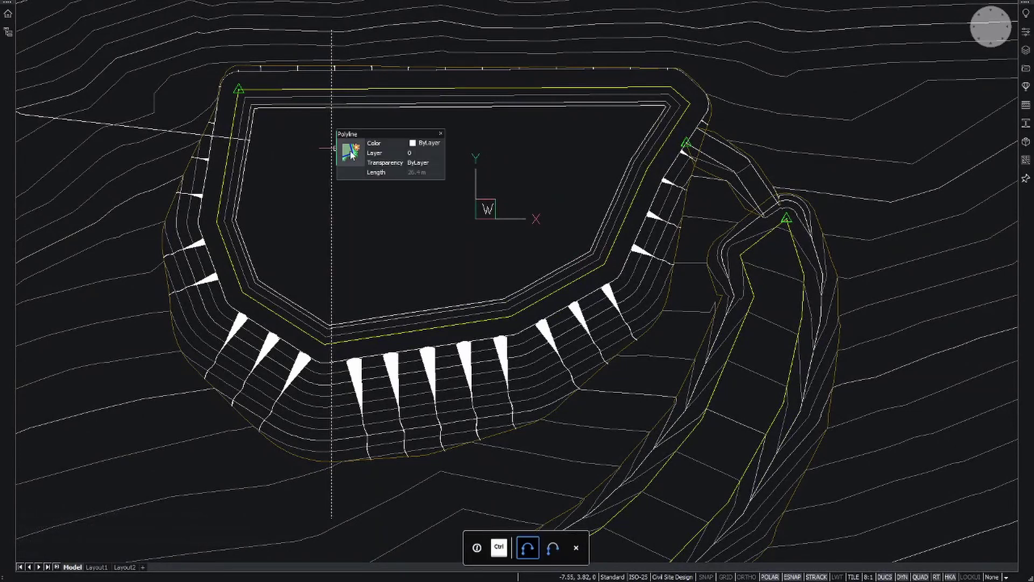
pyautogui.moveTo(357, 153)
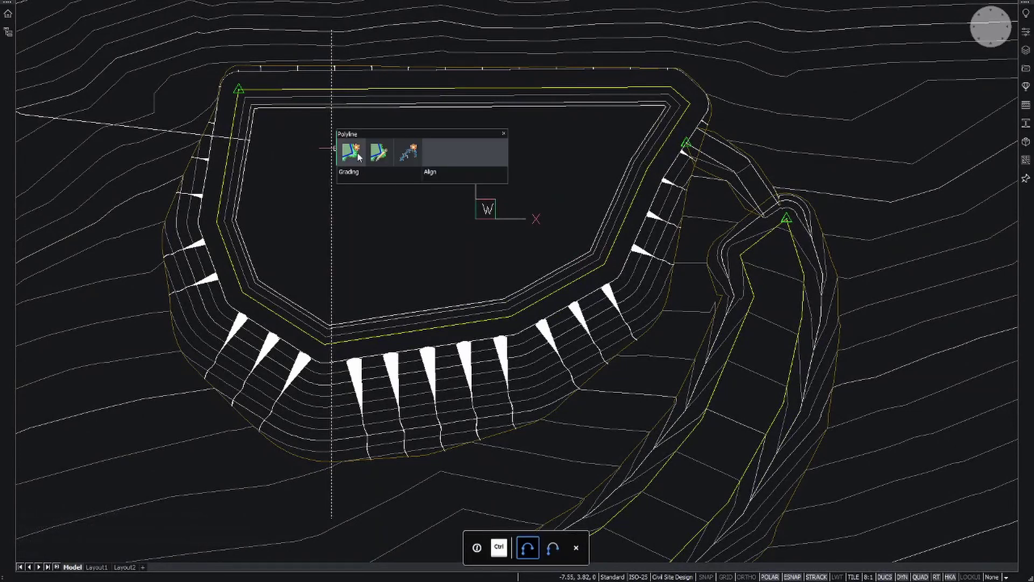
pyautogui.click(407, 157)
pyautogui.click(227, 100)
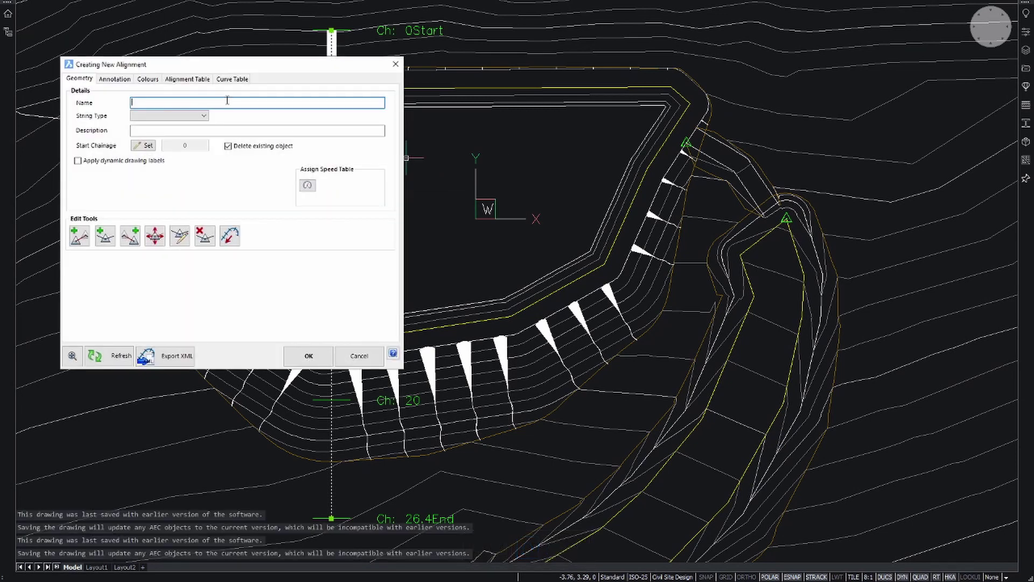
pyautogui.write('TYPICAL SECTION A')
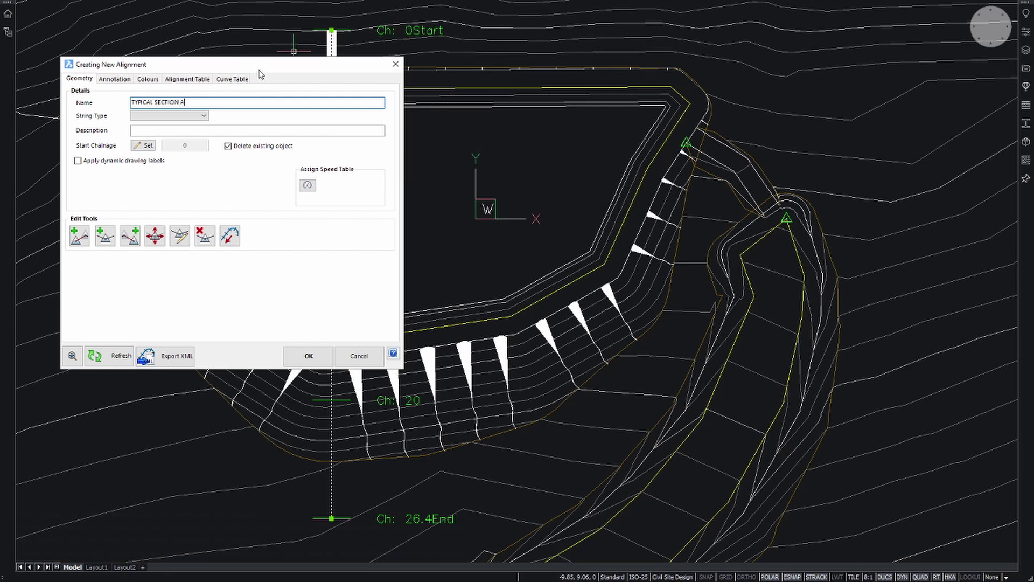
# Load the <None> annotation style for the alignment to remove its chainage labels, and accept the new alignment
pyautogui.moveTo(260, 74)
pyautogui.mouseDown()
pyautogui.moveTo(719, 62)
pyautogui.moveTo(704, 79)
pyautogui.mouseUp()
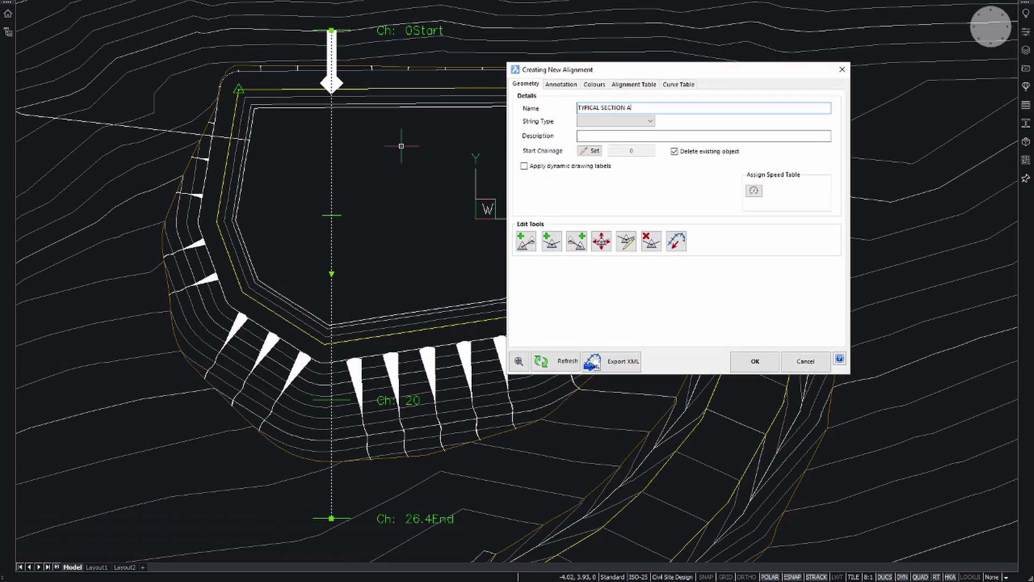
pyautogui.click(563, 85)
pyautogui.click(524, 332)
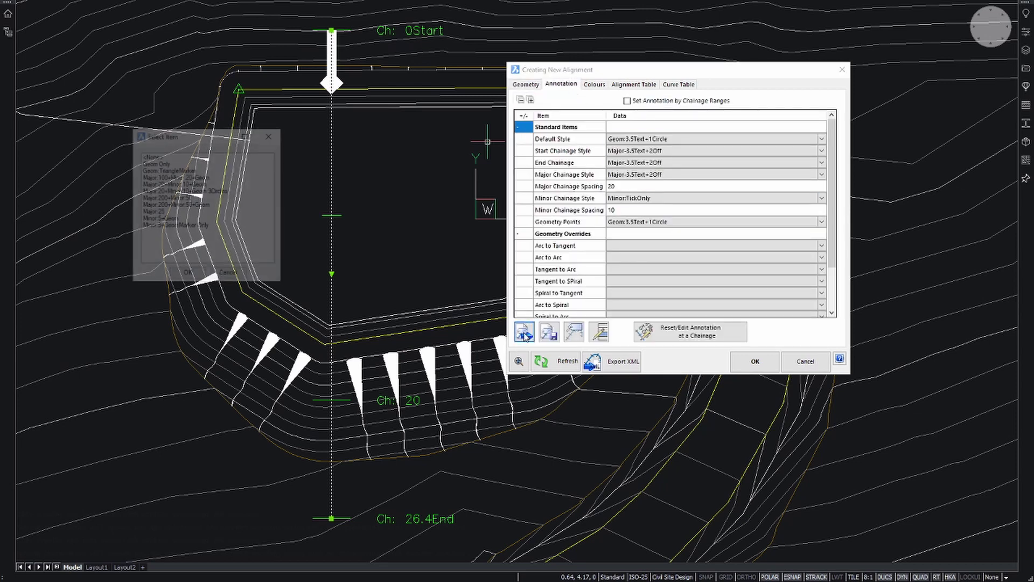
pyautogui.click(153, 156)
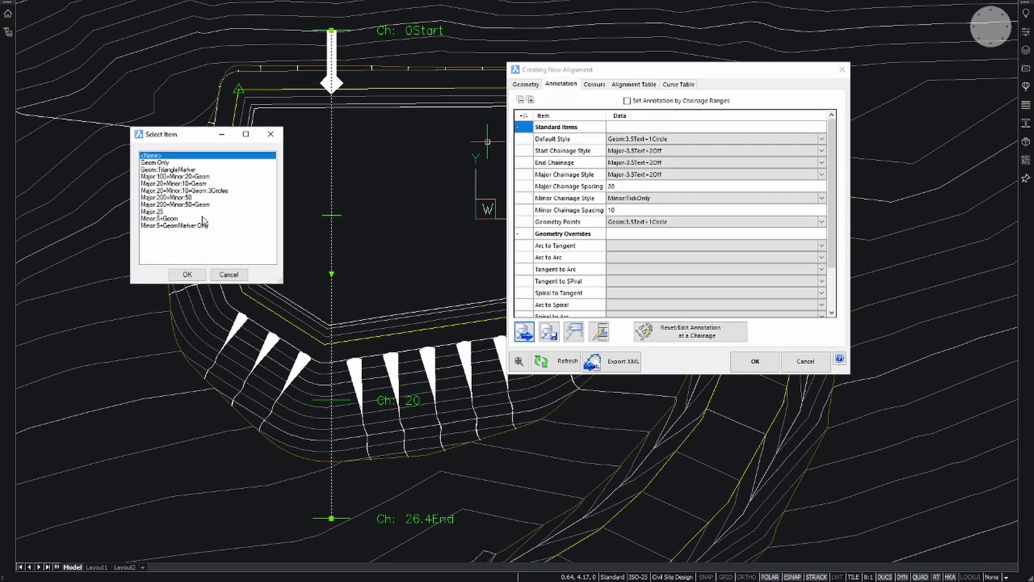
pyautogui.click(187, 274)
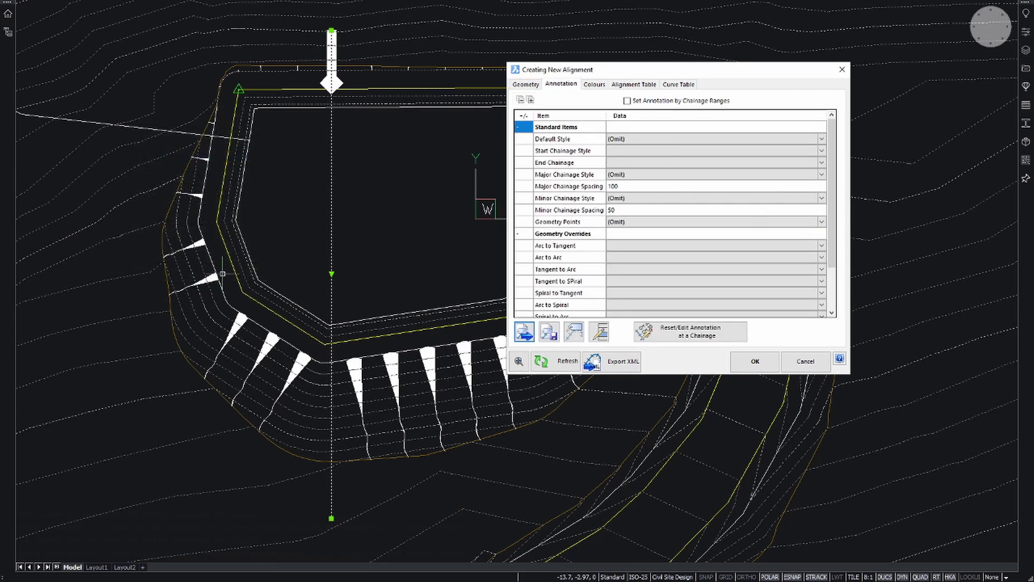
pyautogui.click(751, 365)
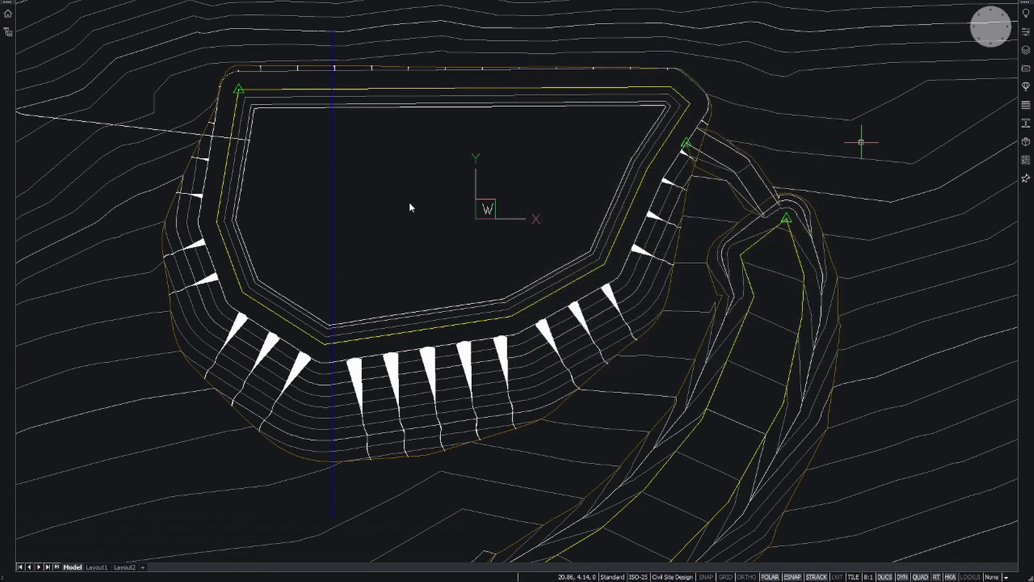
# Add a String/Profile design string to the TYPICAL SECTION A alignment, using the NS surface and no template
pyautogui.click(416, 182)
pyautogui.moveTo(414, 182); pyautogui.dragTo(380, 184, button='middle')
pyautogui.scroll(-2, 380, 184)
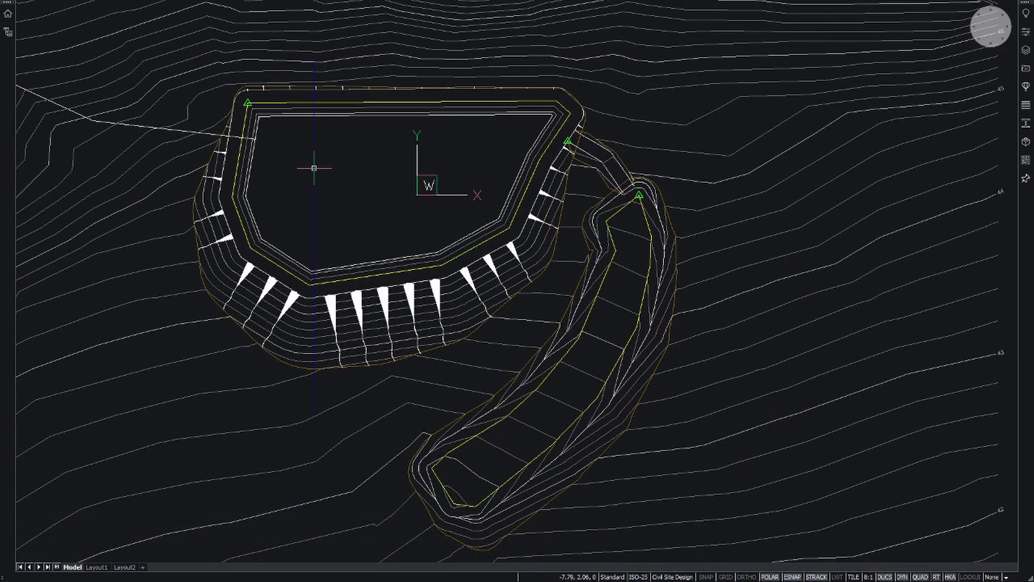
pyautogui.moveTo(314, 169)
pyautogui.click(341, 181)
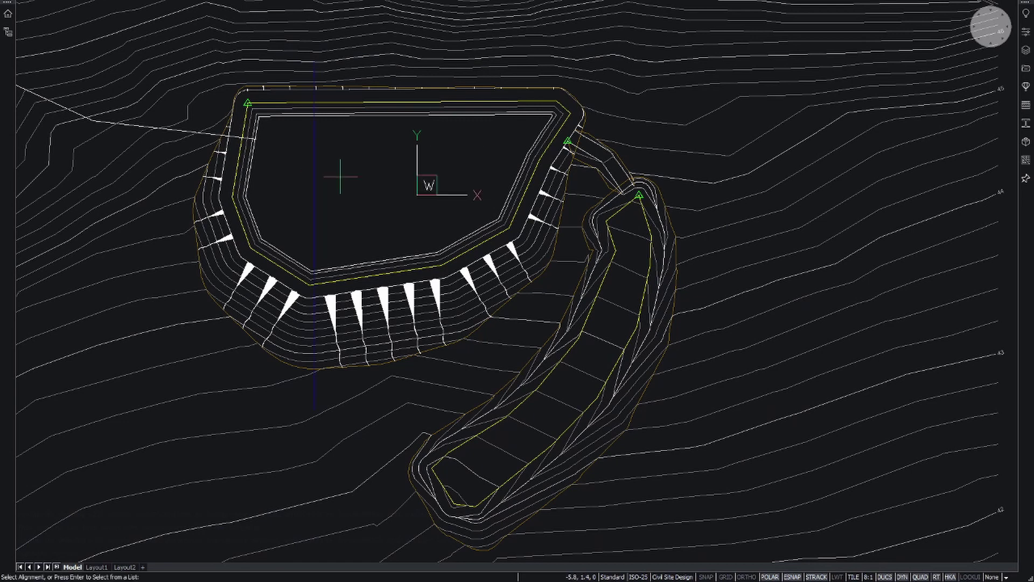
pyautogui.click(309, 185)
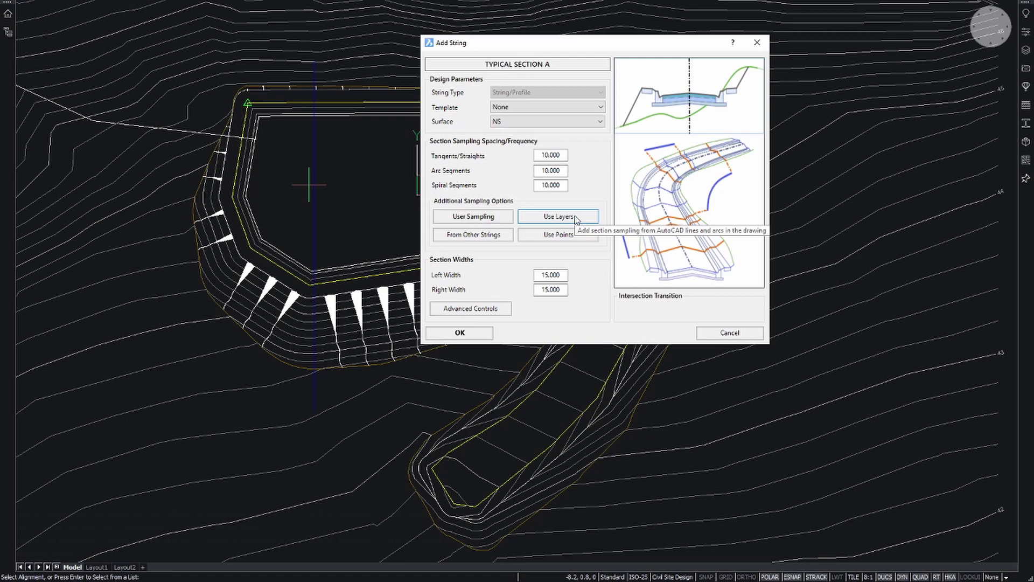
pyautogui.click(461, 333)
pyautogui.click(684, 44)
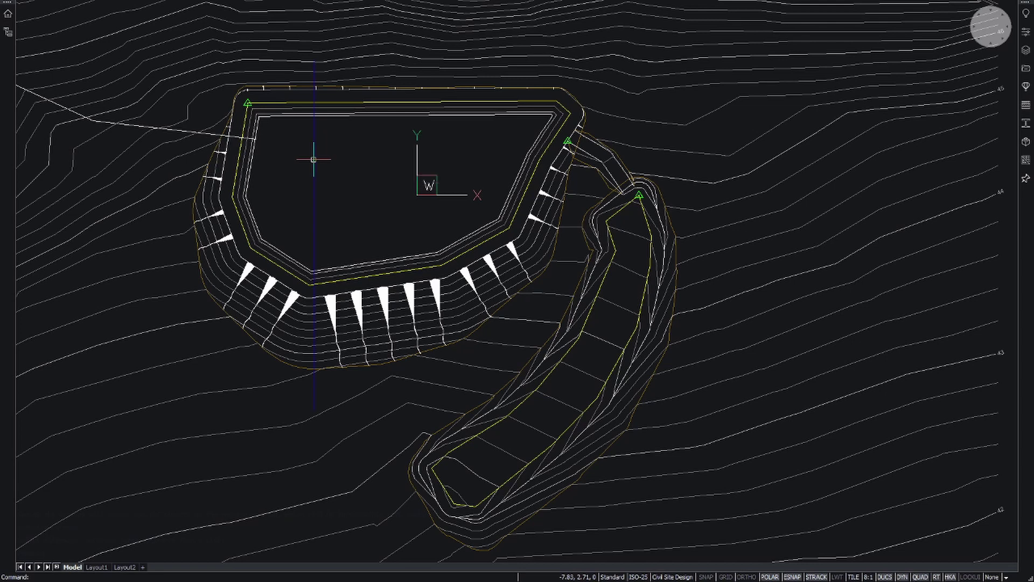
# Start a long section plot of the TYPICAL SECTION A alignment
pyautogui.moveTo(329, 166)
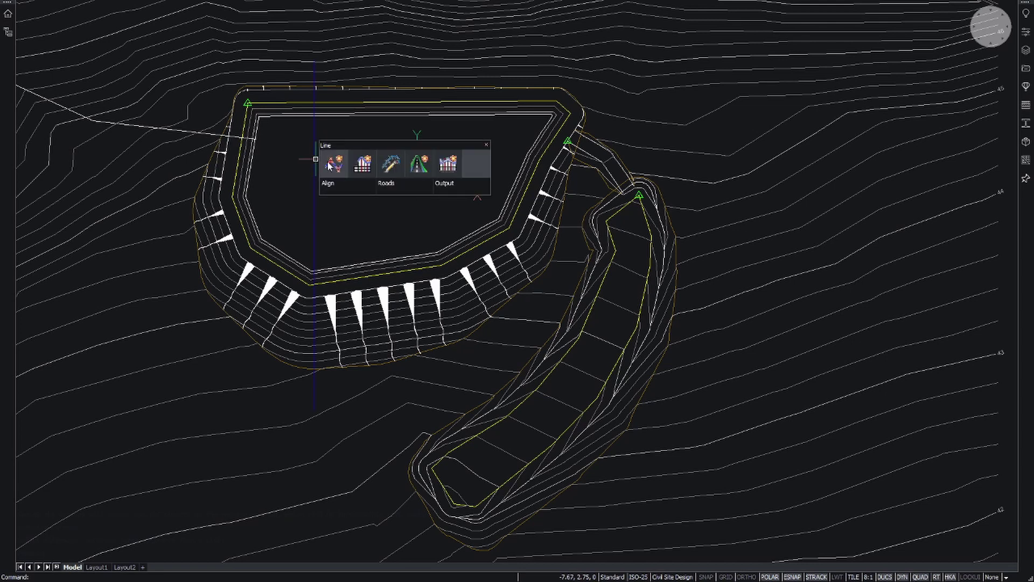
pyautogui.click(361, 171)
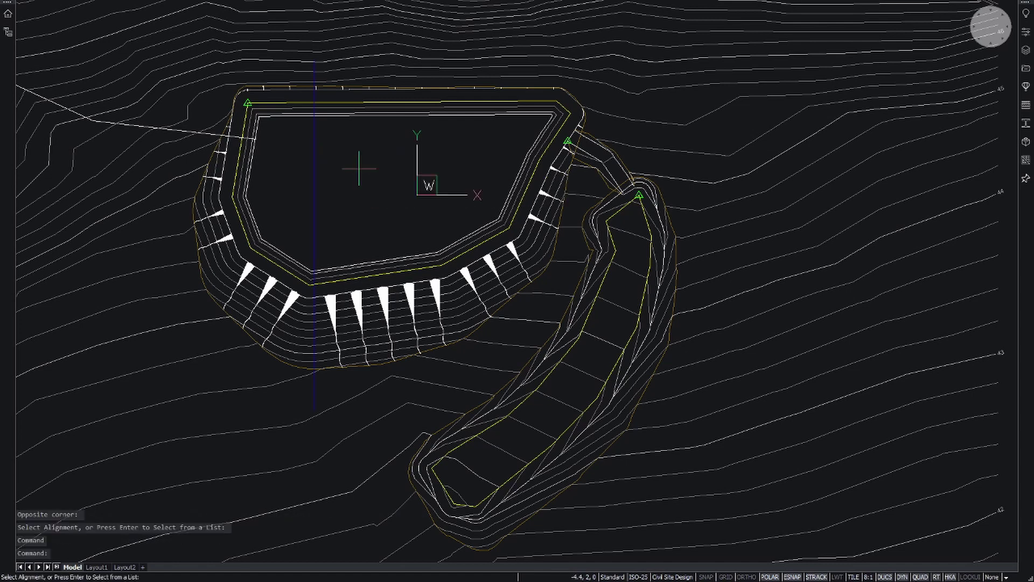
pyautogui.click(318, 206)
pyautogui.click(647, 208)
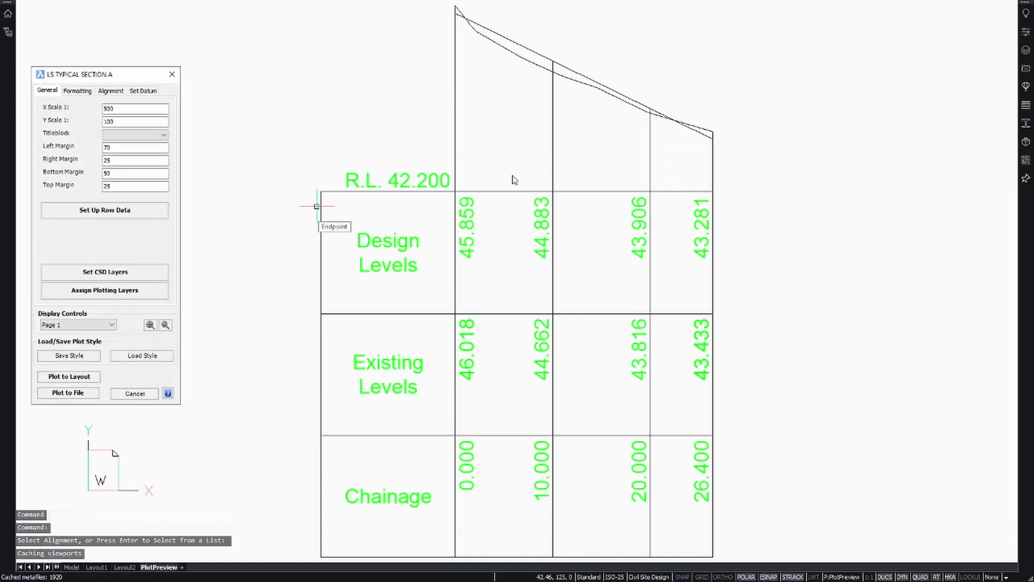
# Try the A1 BlankPage titleblock on the section plot and update the preview
pyautogui.click(164, 138)
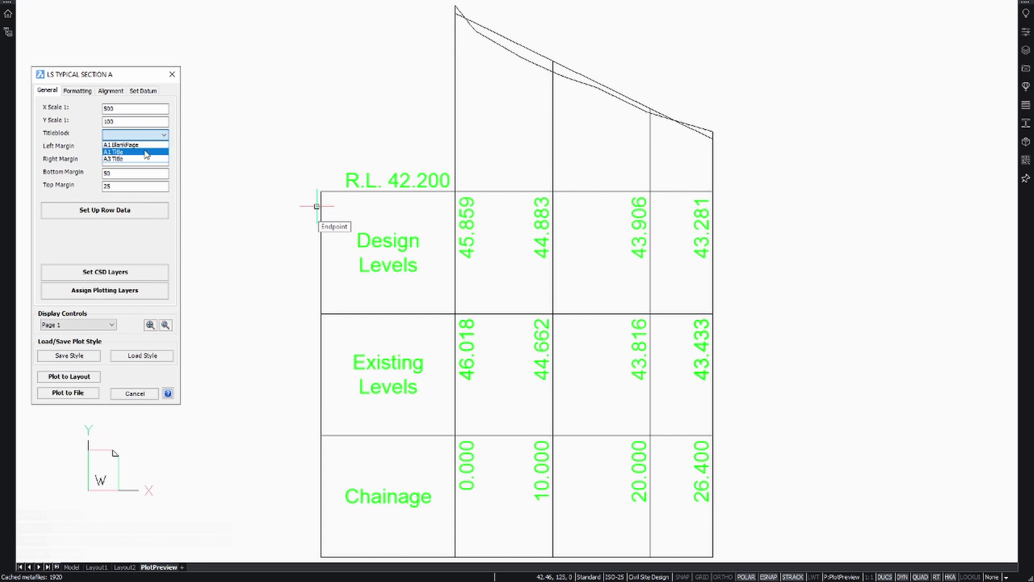
pyautogui.click(147, 144)
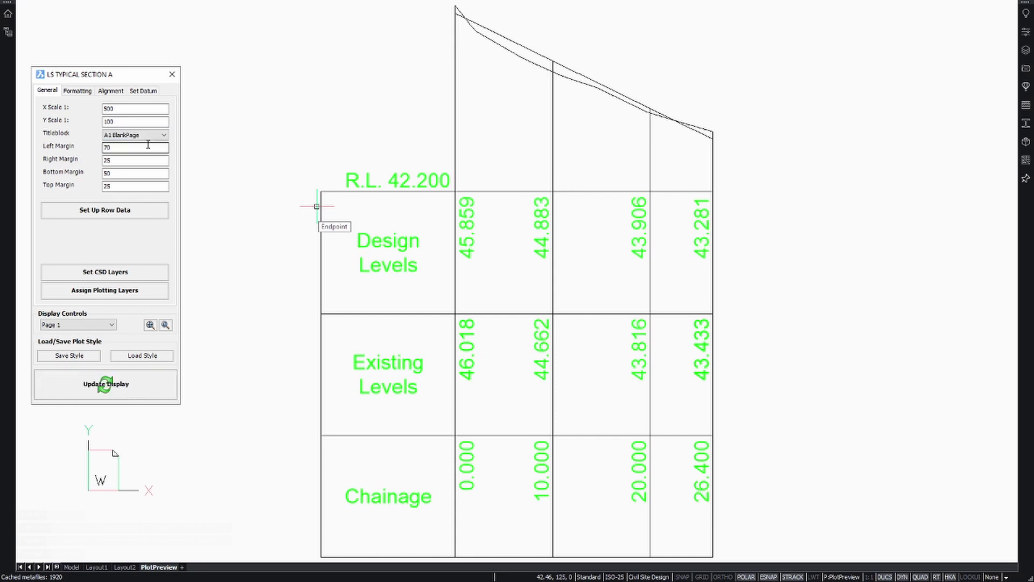
pyautogui.click(123, 385)
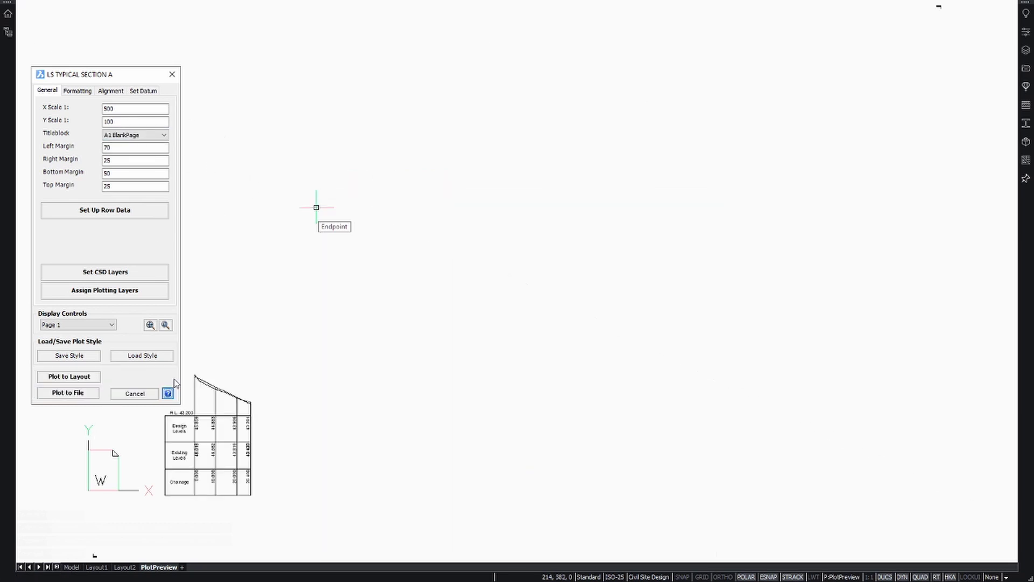
# Set the plot's titleblock to A1 Title and its X scale to 1:100, updating the preview
pyautogui.click(162, 135)
pyautogui.click(134, 148)
pyautogui.click(124, 383)
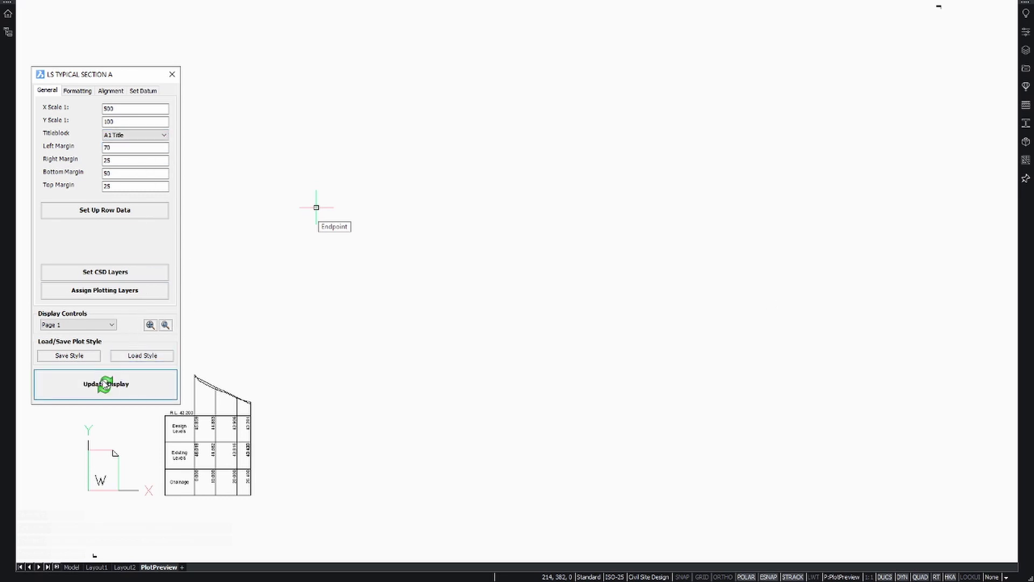
pyautogui.click(141, 109)
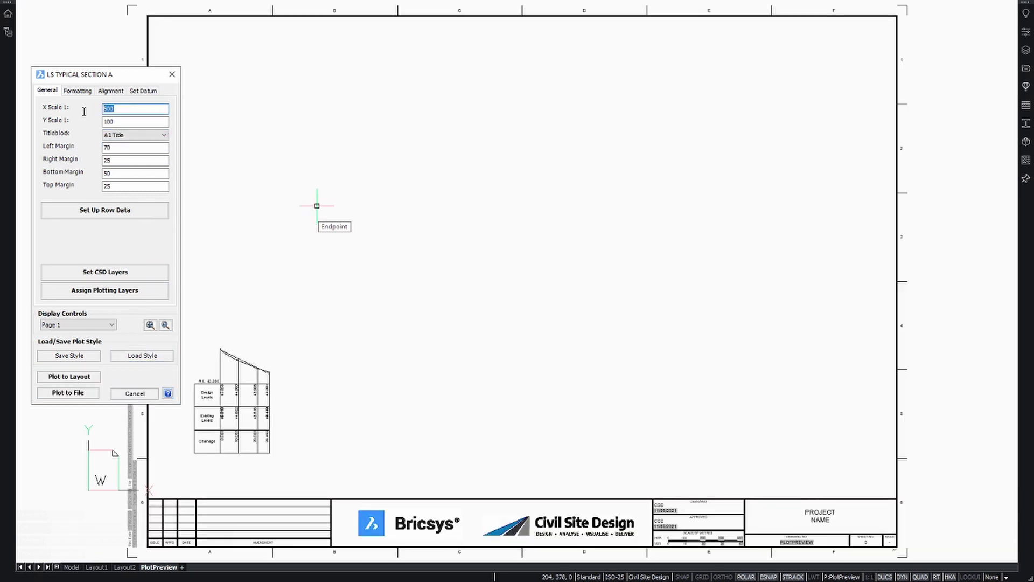
pyautogui.write('1')
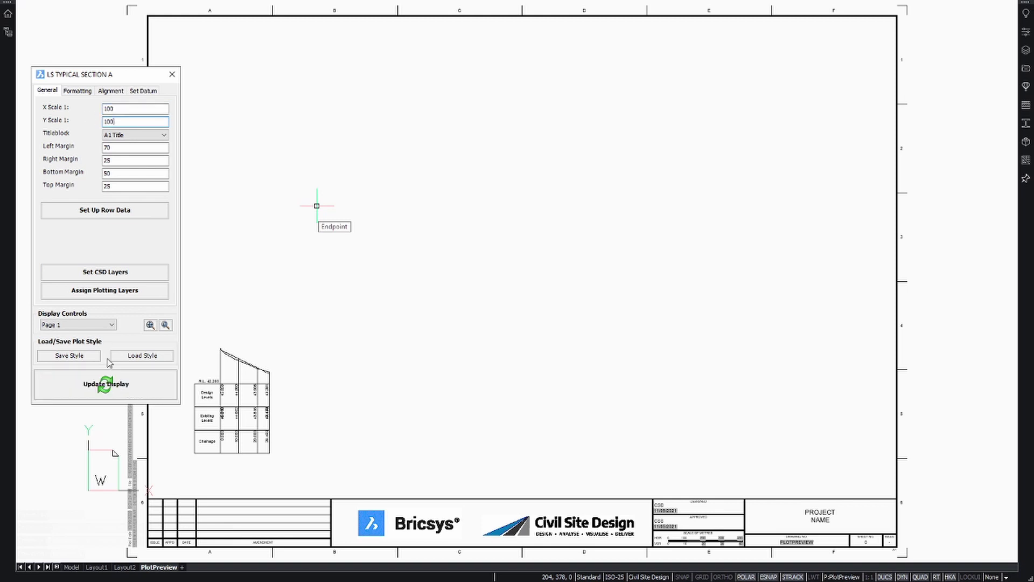
pyautogui.click(108, 384)
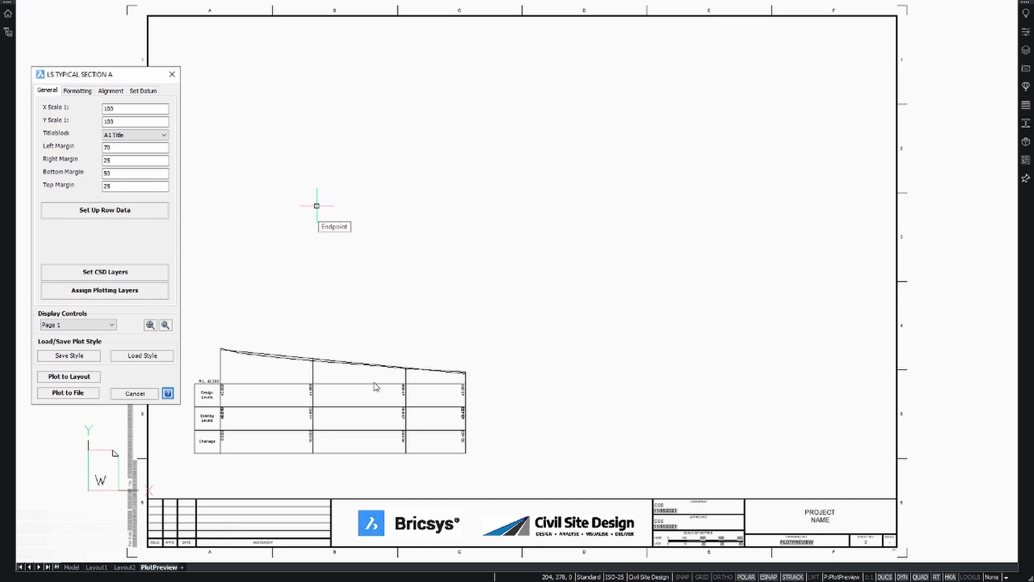
# Load the plot style "! Typical Section _ Pond.lpl7" and plot the section to a layout
pyautogui.click(142, 355)
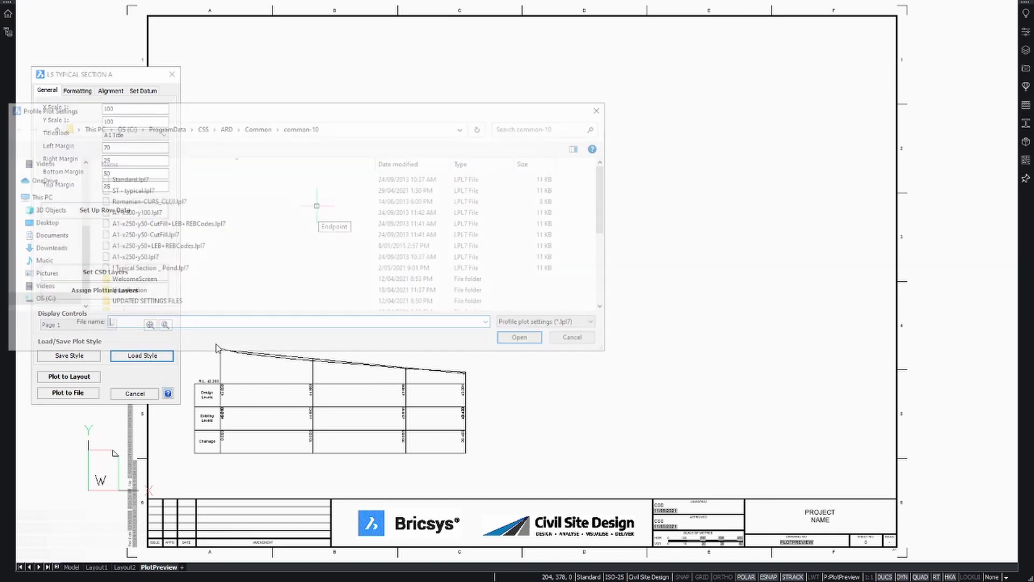
pyautogui.click(160, 270)
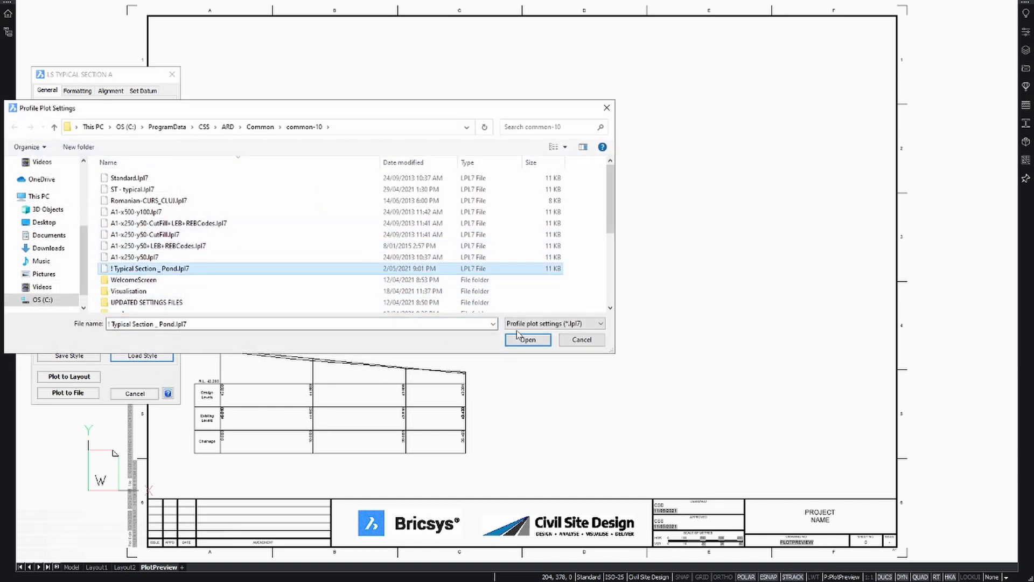
pyautogui.click(528, 339)
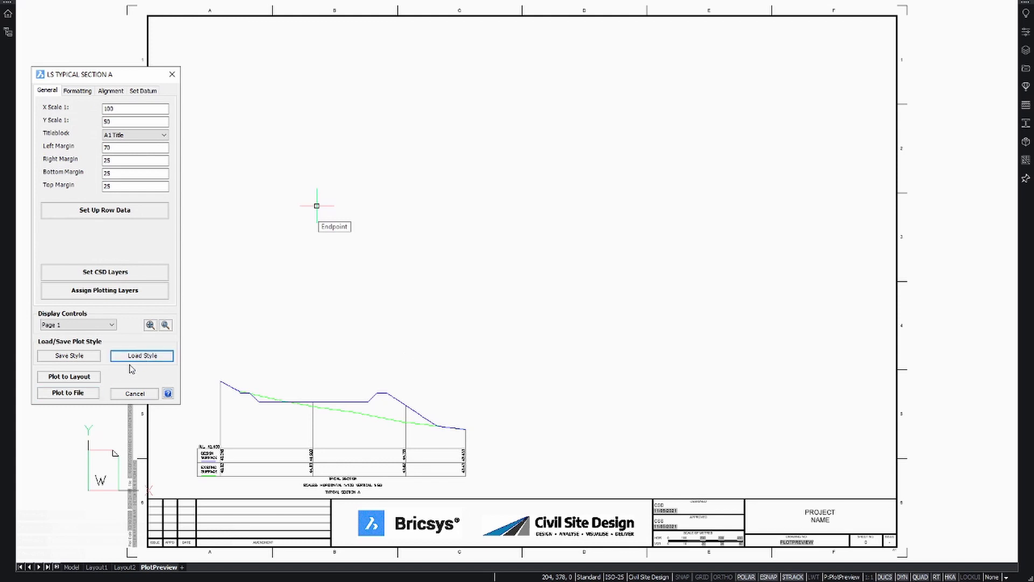
pyautogui.click(88, 377)
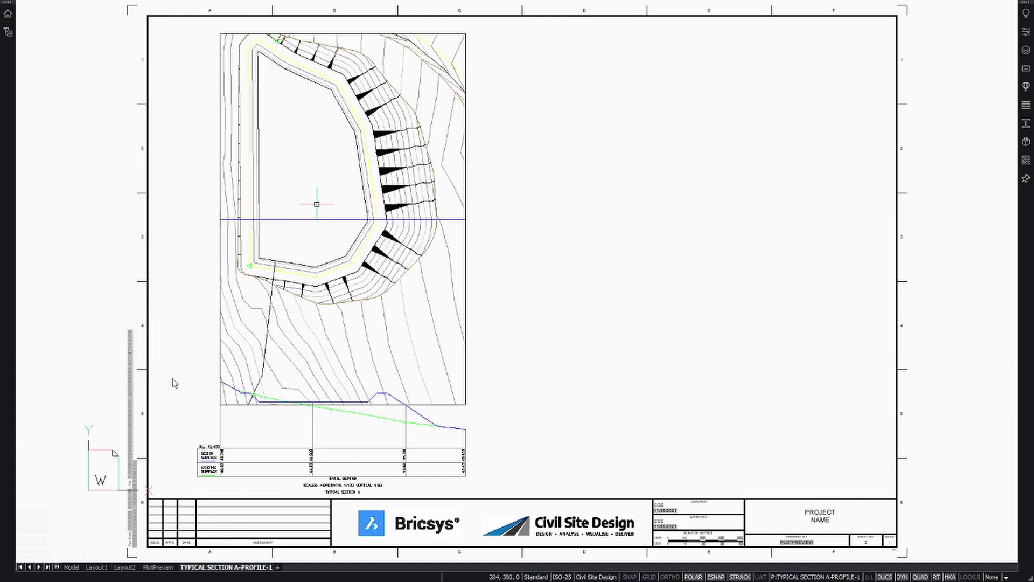
# Resize the plan viewport so it ends above the section profile and extends wider on both sides of the pond
pyautogui.click(491, 392)
pyautogui.click(460, 412)
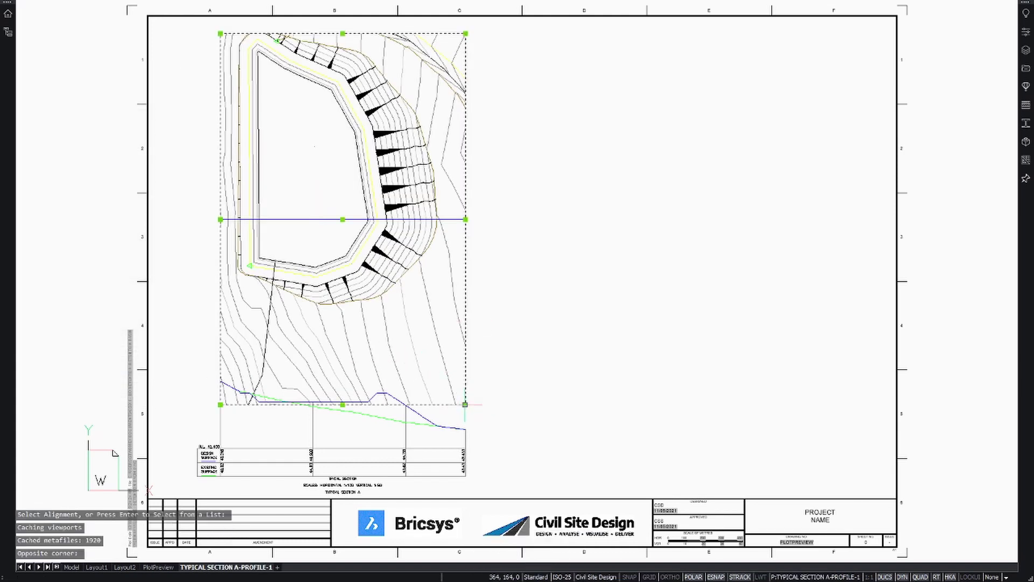
pyautogui.click(467, 404)
pyautogui.click(500, 360)
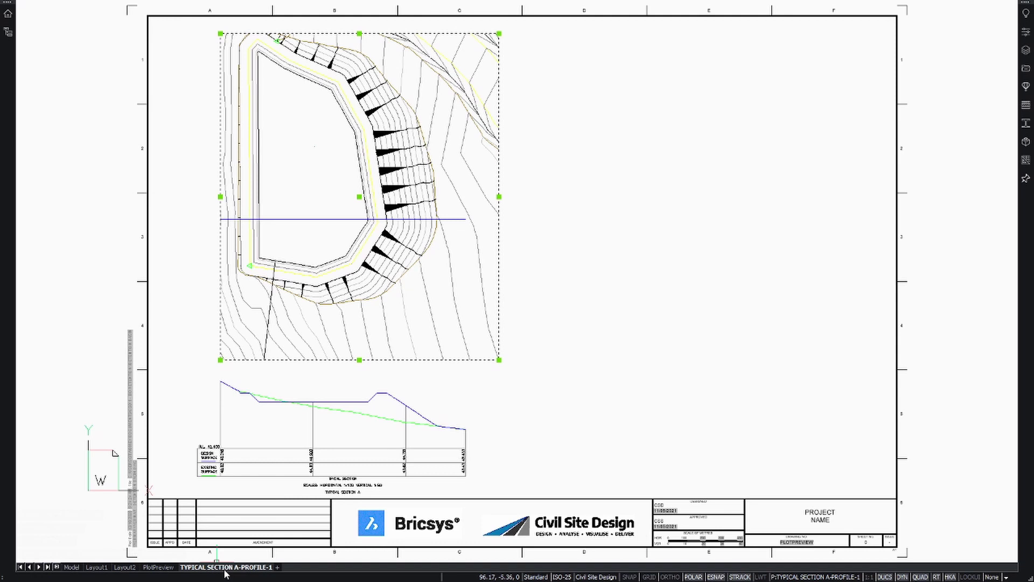
pyautogui.click(220, 33)
pyautogui.click(176, 24)
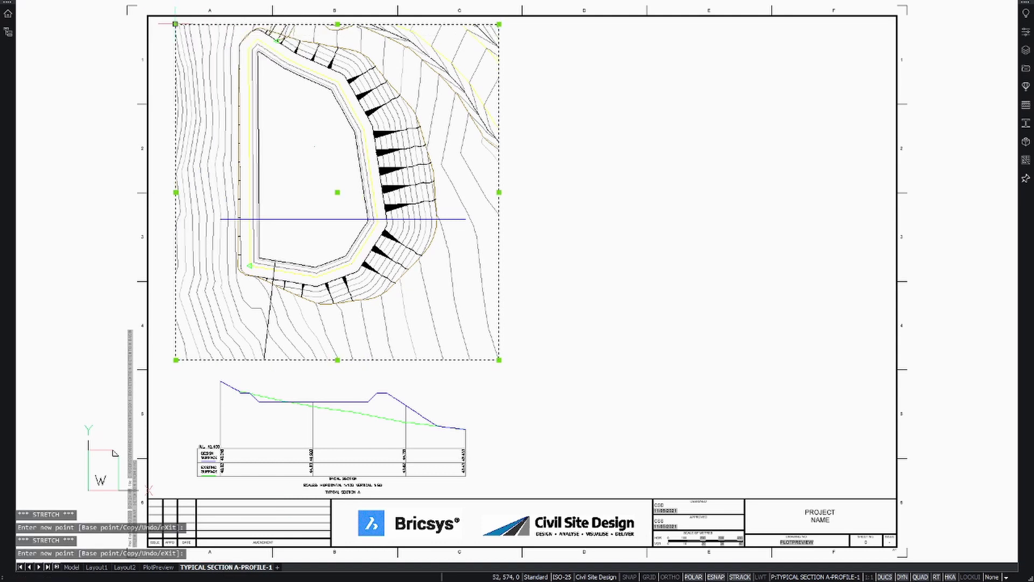
pyautogui.click(591, 189)
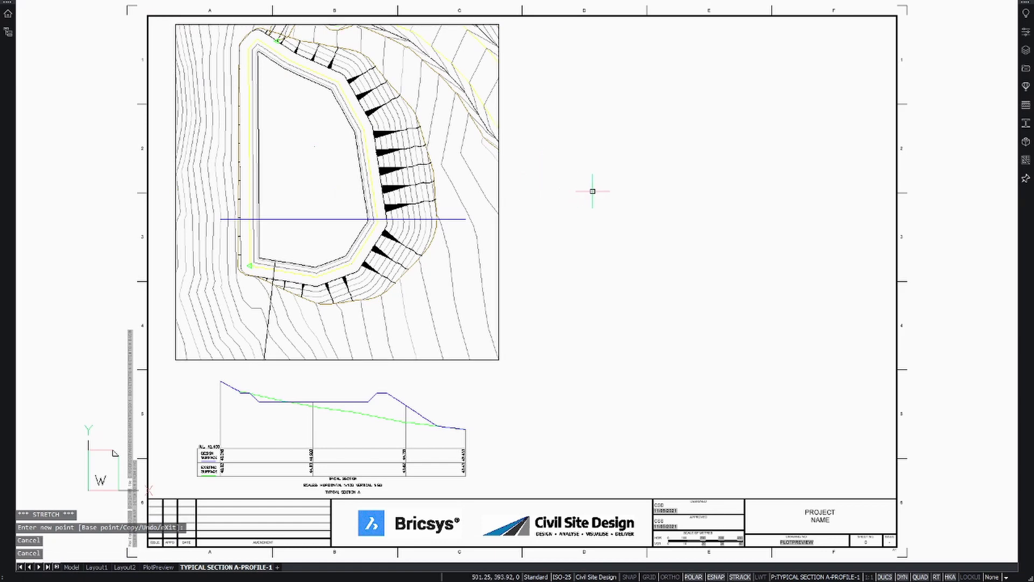
# Activate the plan viewport's model space and shift its view so the pond sits slightly lower in the frame
pyautogui.doubleClick(305, 144)
pyautogui.press('Escape')
pyautogui.press('Escape')
pyautogui.moveTo(305, 145); pyautogui.dragTo(304, 172, button='middle')
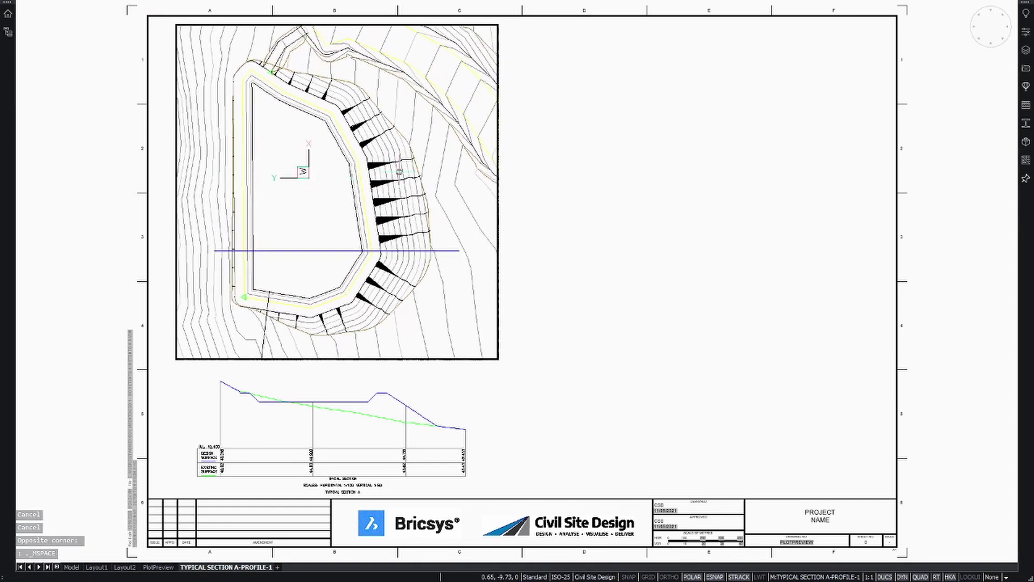
# Examine the Slope Patterns and Surfaces layer groups, checking which layers are switched on
pyautogui.click(1028, 50)
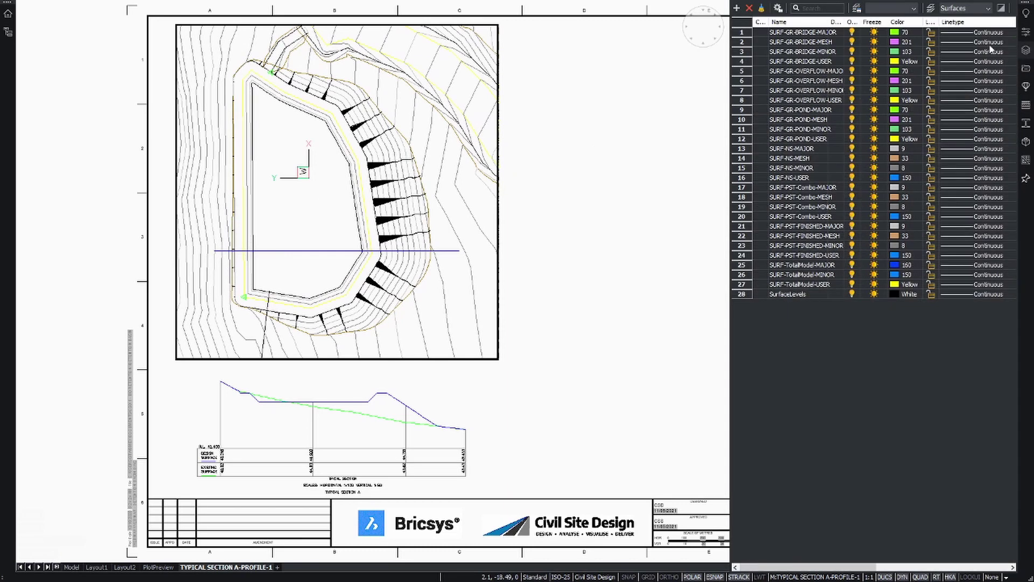
pyautogui.click(968, 9)
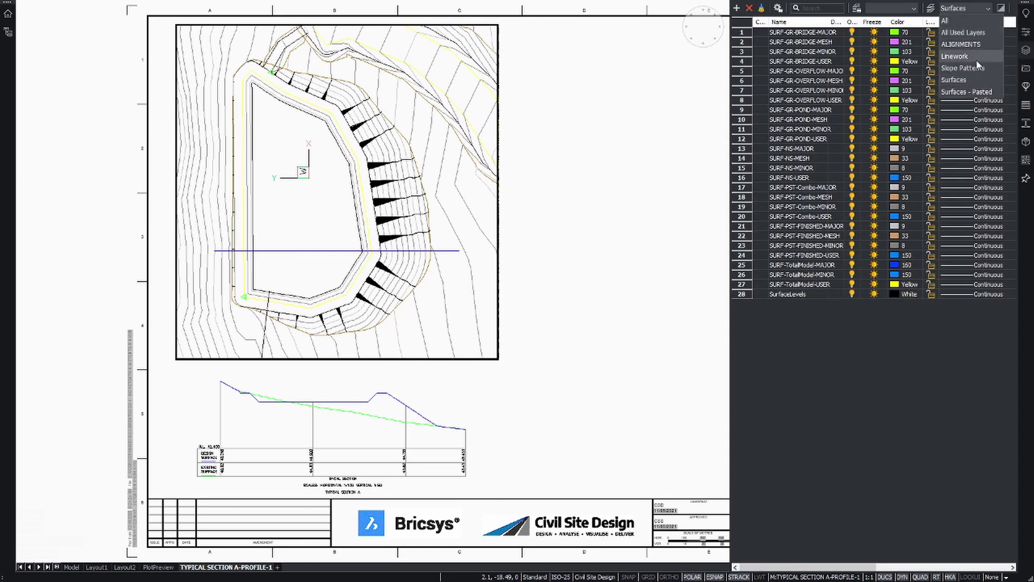
pyautogui.click(965, 68)
pyautogui.click(964, 9)
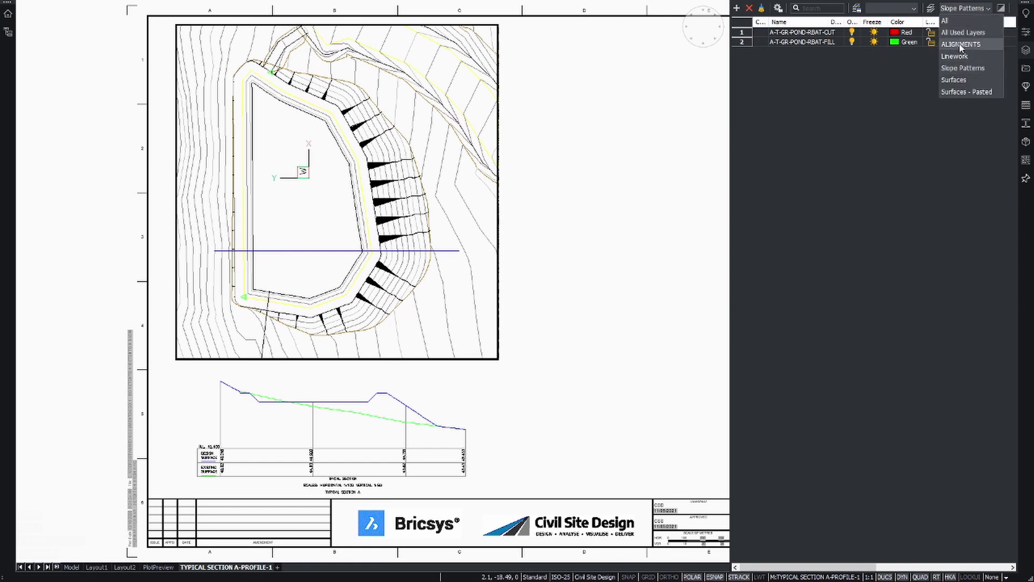
pyautogui.click(968, 80)
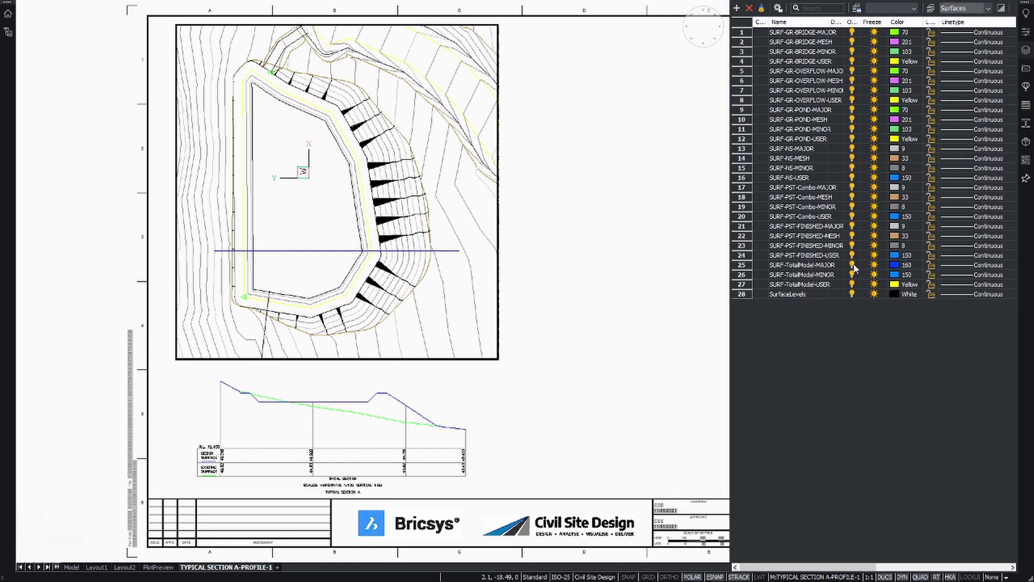
pyautogui.click(1027, 49)
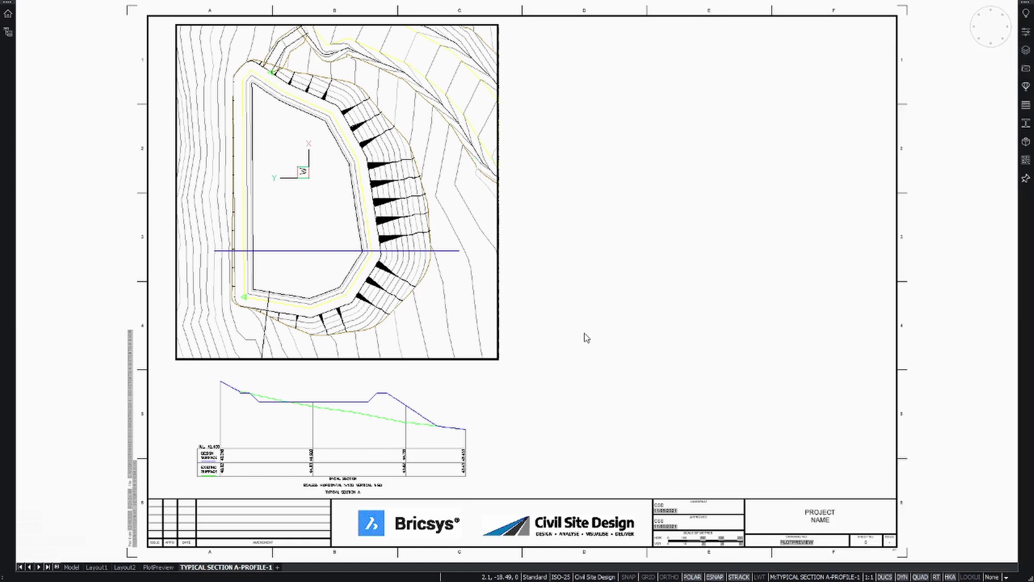
# Return to paper space and erase the vertical level line passing through the embankment in the section profile
pyautogui.doubleClick(572, 347)
pyautogui.moveTo(494, 411); pyautogui.dragTo(598, 362, button='middle')
pyautogui.scroll(3, 603, 374)
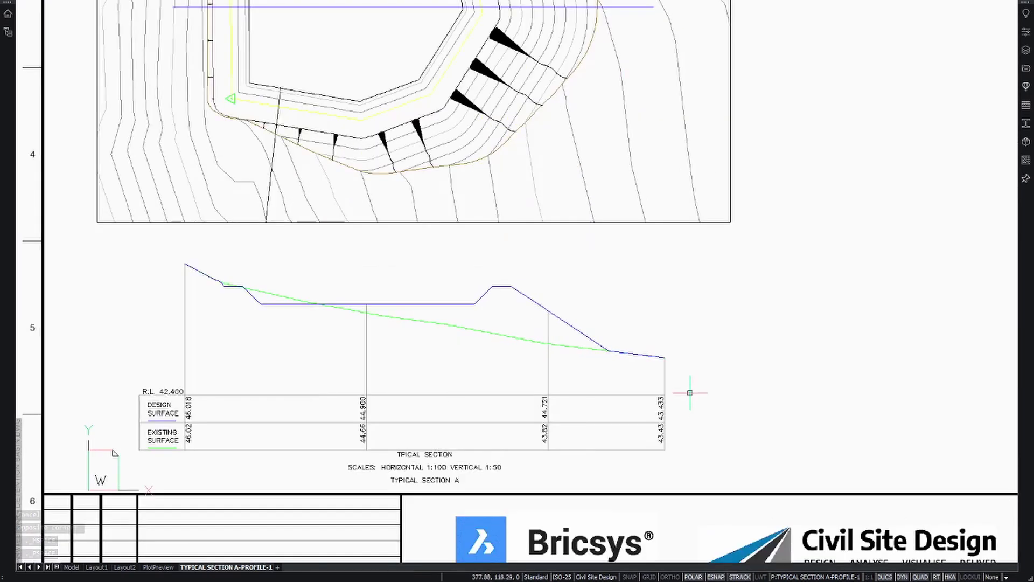
pyautogui.click(682, 450)
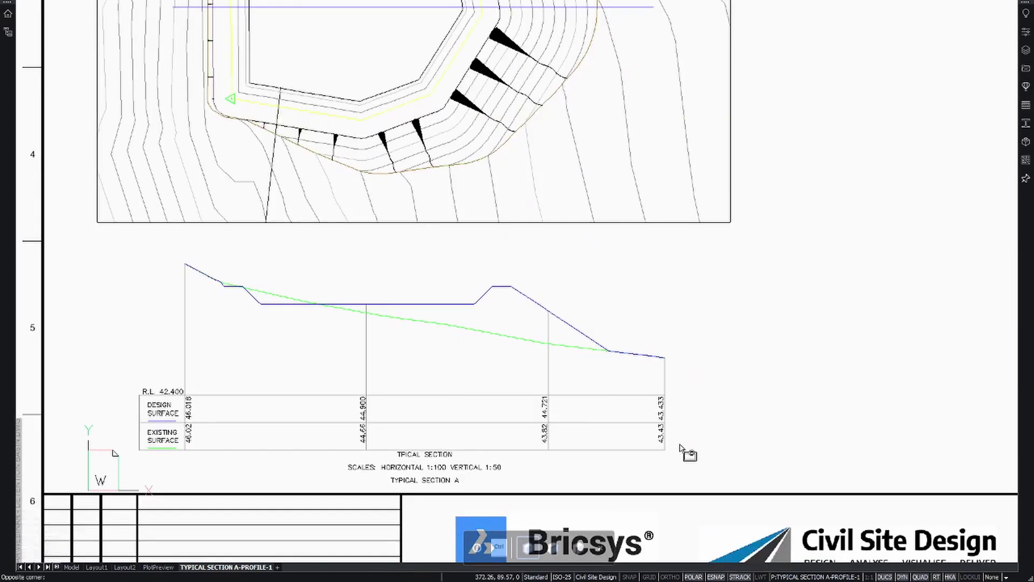
pyautogui.click(688, 442)
pyautogui.scroll(3, 538, 323)
pyautogui.click(580, 338)
pyautogui.click(551, 327)
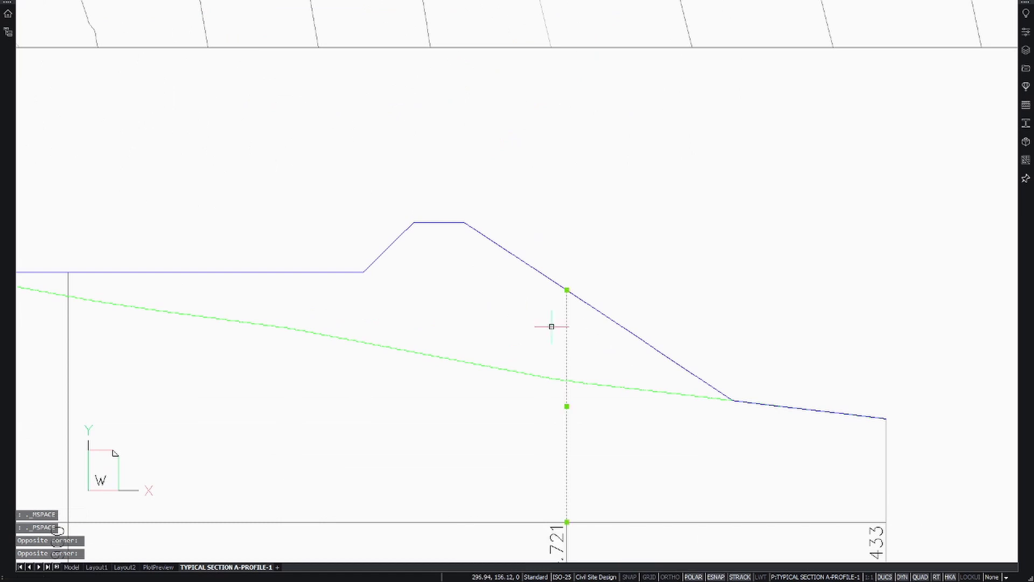
pyautogui.press('Delete')
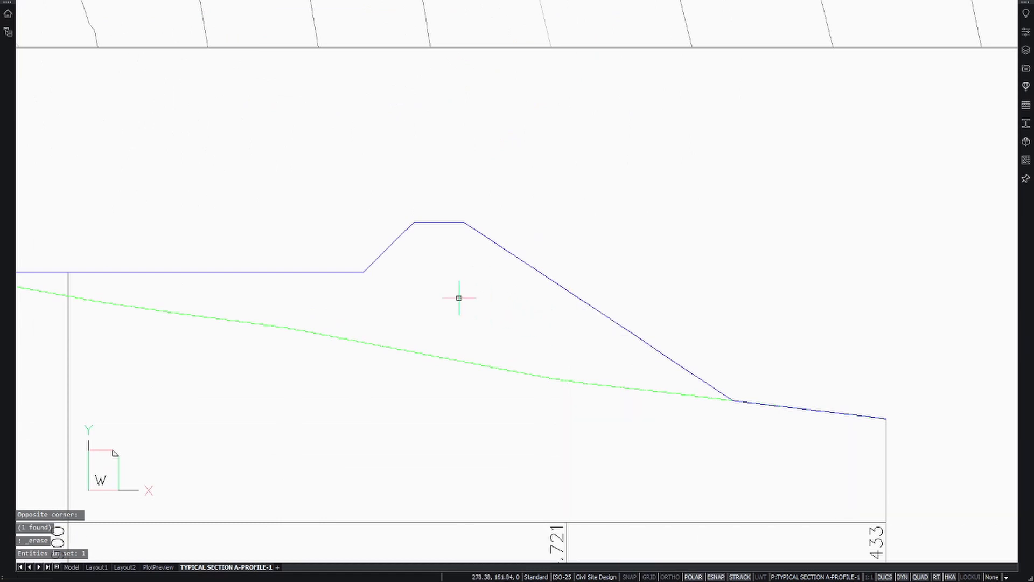
# Draw a polyline down the embankment's inner slope, from the crest's inner corner to the pond floor
pyautogui.write('pl')
pyautogui.press('Return')
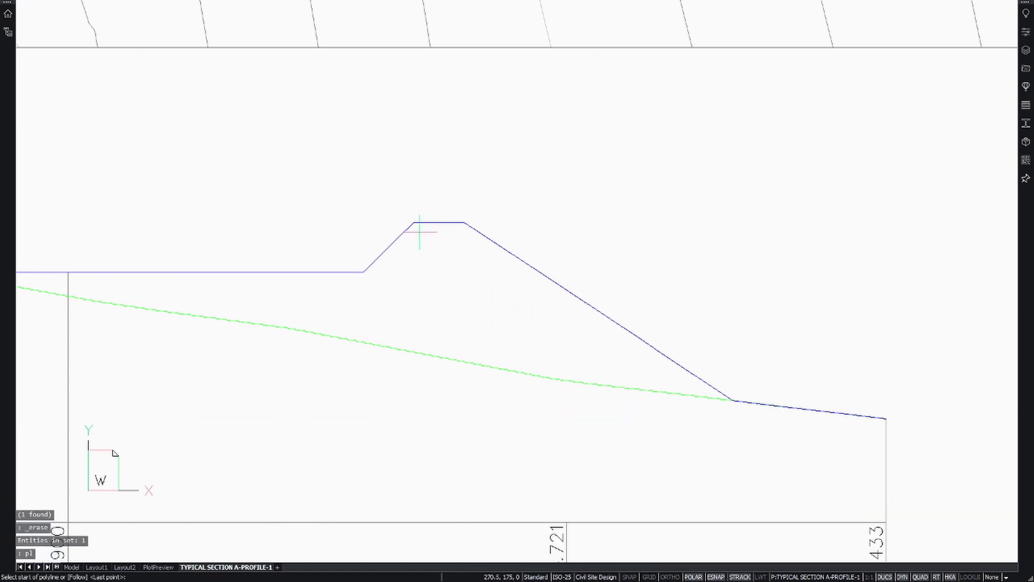
pyautogui.click(412, 223)
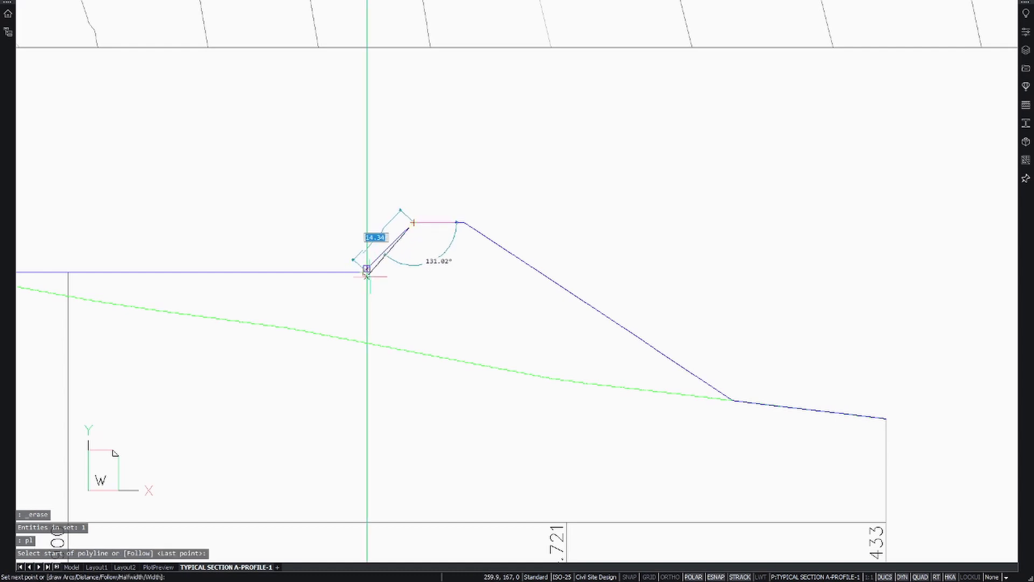
pyautogui.click(364, 272)
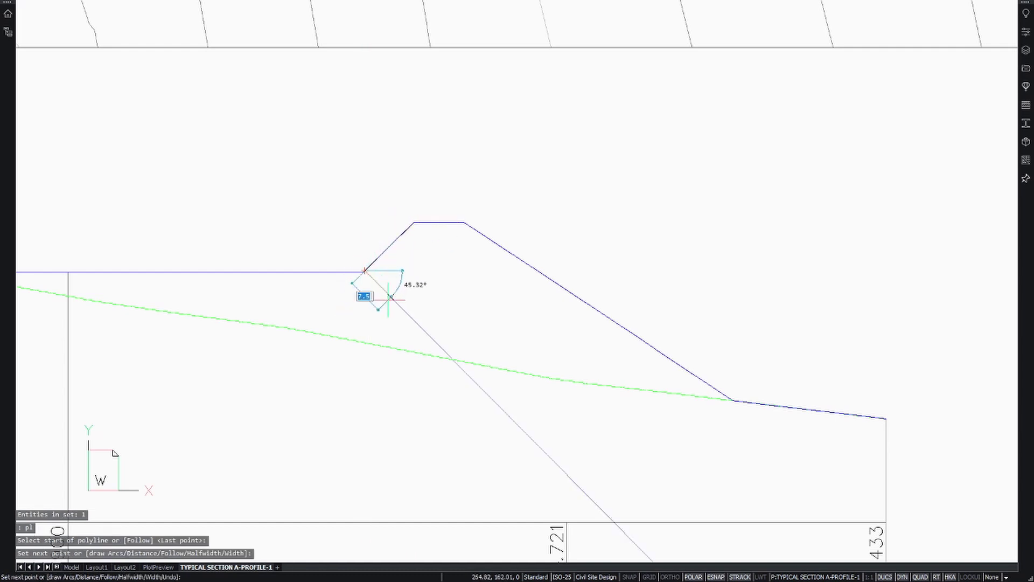
pyautogui.press('Return')
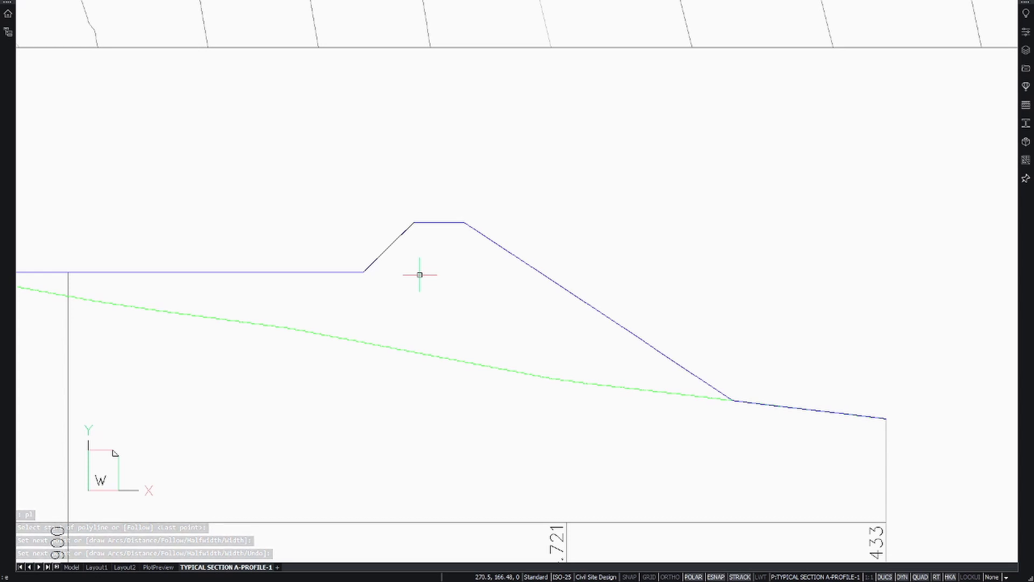
# Extend the inner slope polyline down to the green existing surface line
pyautogui.write('ex')
pyautogui.press('Return')
pyautogui.click(367, 318)
pyautogui.click(304, 342)
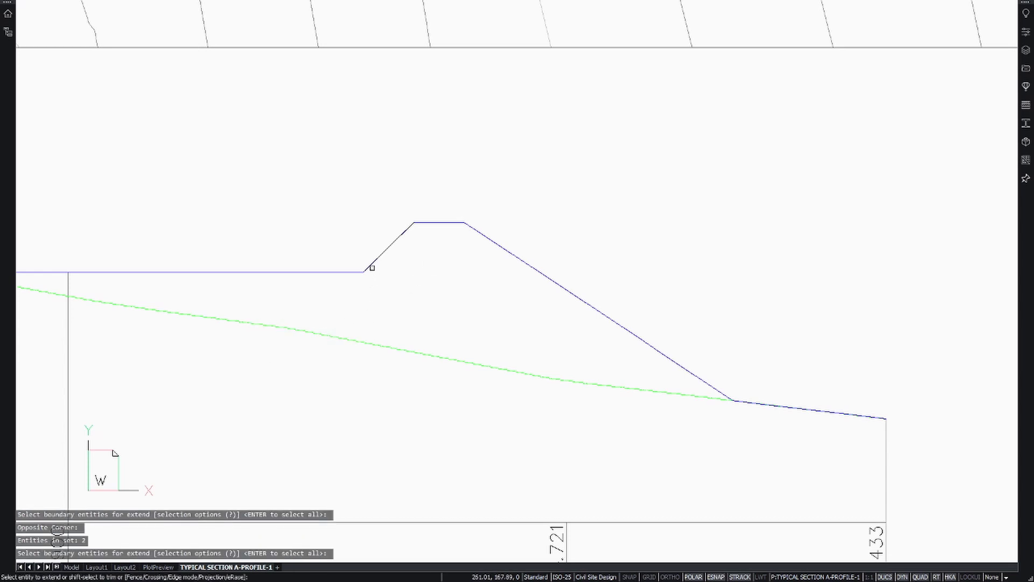
pyautogui.click(373, 262)
pyautogui.press('Escape')
pyautogui.press('Escape')
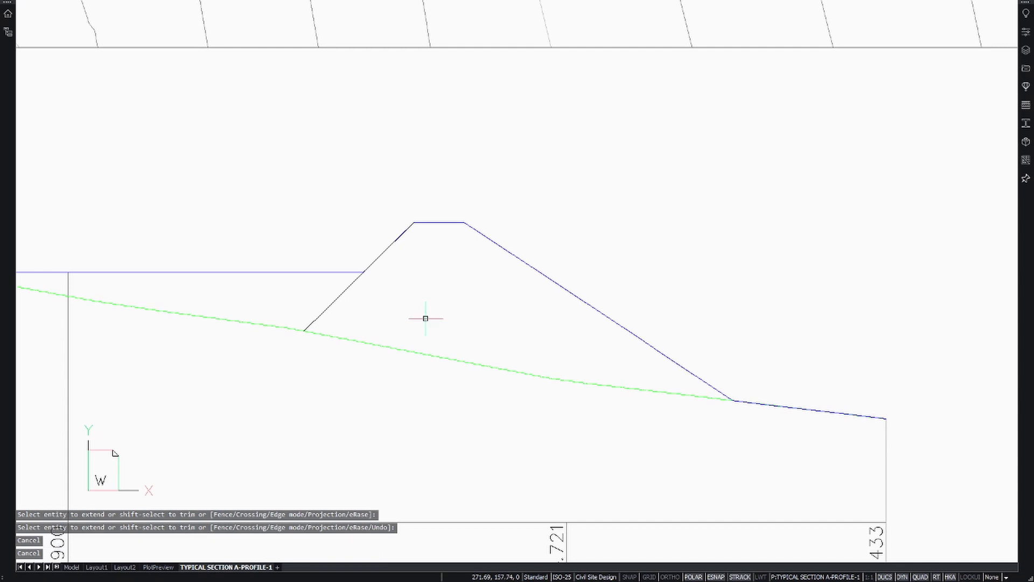
# Create a closed boundary polyline from the area enclosed by the embankment slopes and the existing surface
pyautogui.write('boundary')
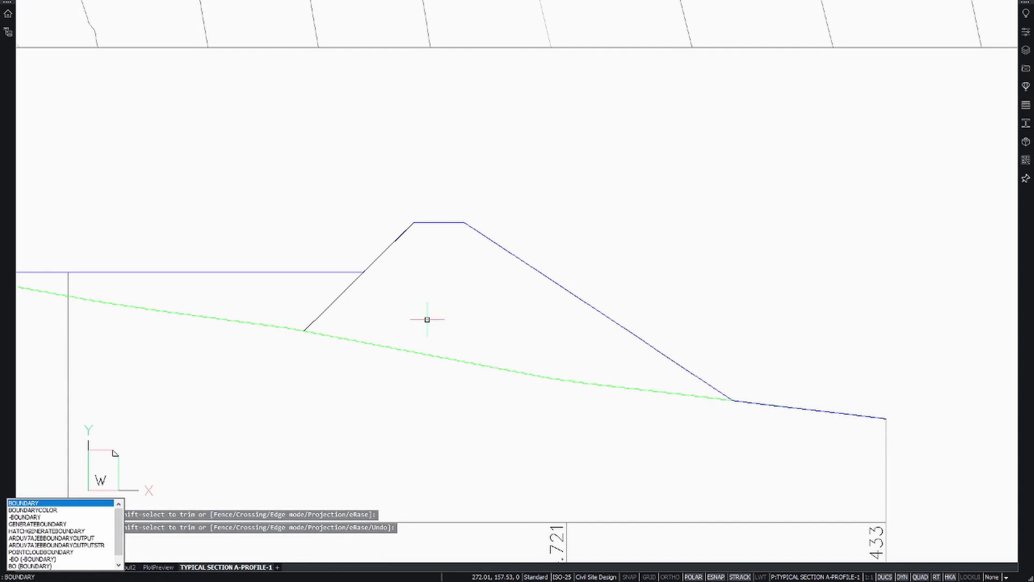
pyautogui.press('Return')
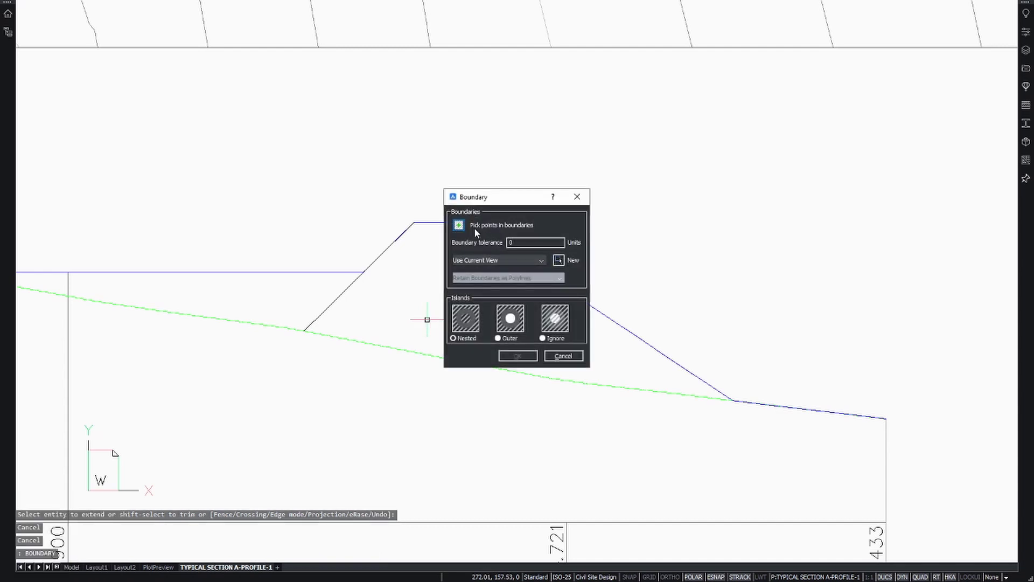
pyautogui.click(459, 225)
pyautogui.click(438, 284)
pyautogui.press('Return')
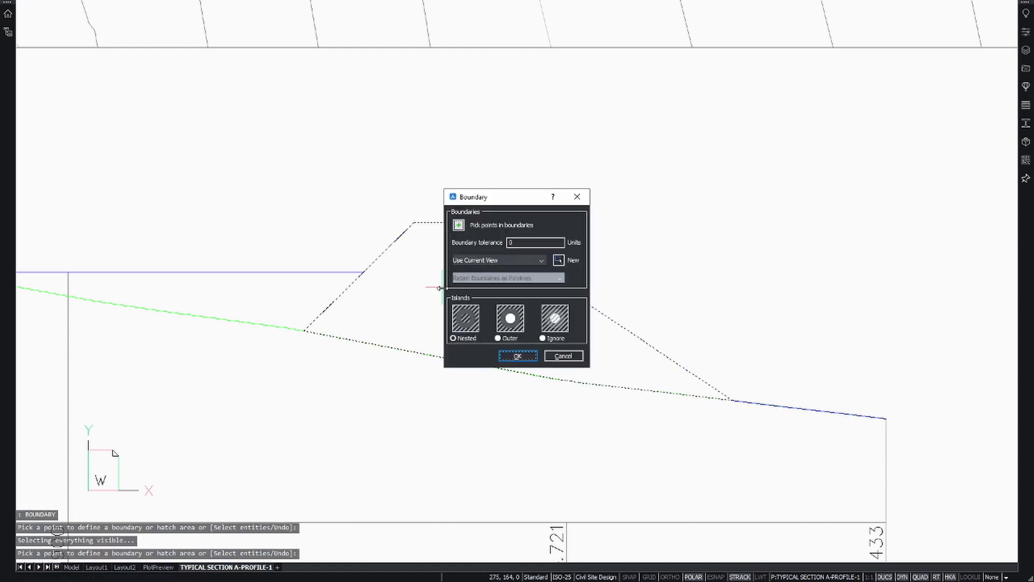
pyautogui.press('Escape')
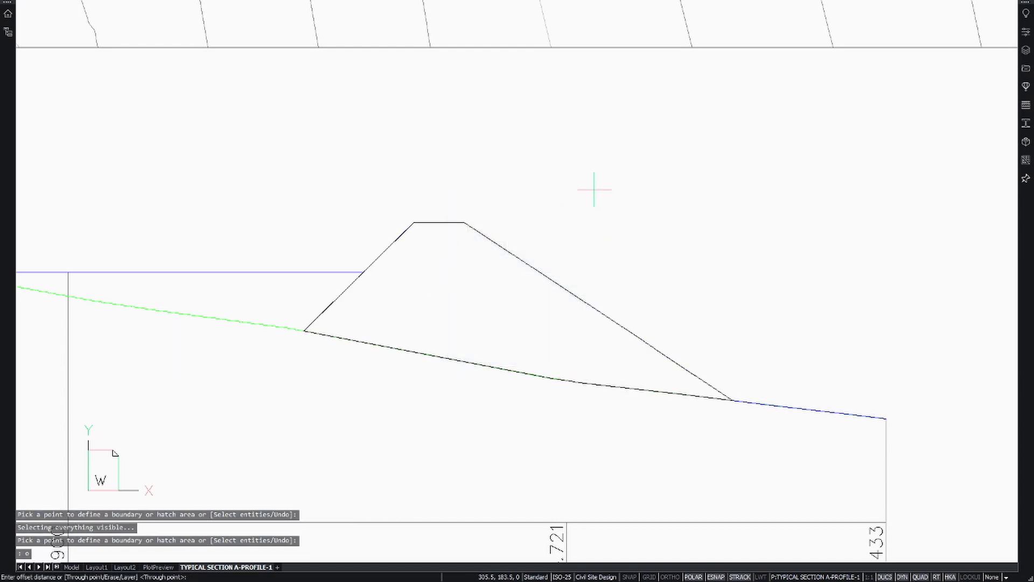
# Offset the embankment boundary inward by a small distance picked between two points in the drawing
pyautogui.write('o')
pyautogui.press('Return')
pyautogui.click(593, 195)
pyautogui.click(356, 286)
pyautogui.click(359, 274)
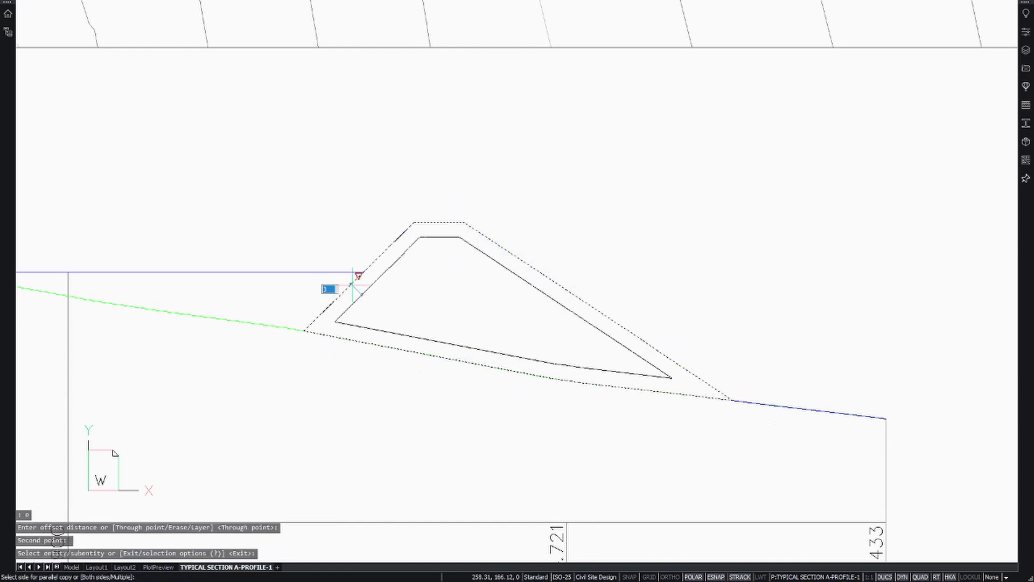
pyautogui.click(407, 296)
pyautogui.press('Escape')
# Erase the outer embankment boundary together with the extended inner slope polyline
pyautogui.click(346, 293)
pyautogui.click(328, 282)
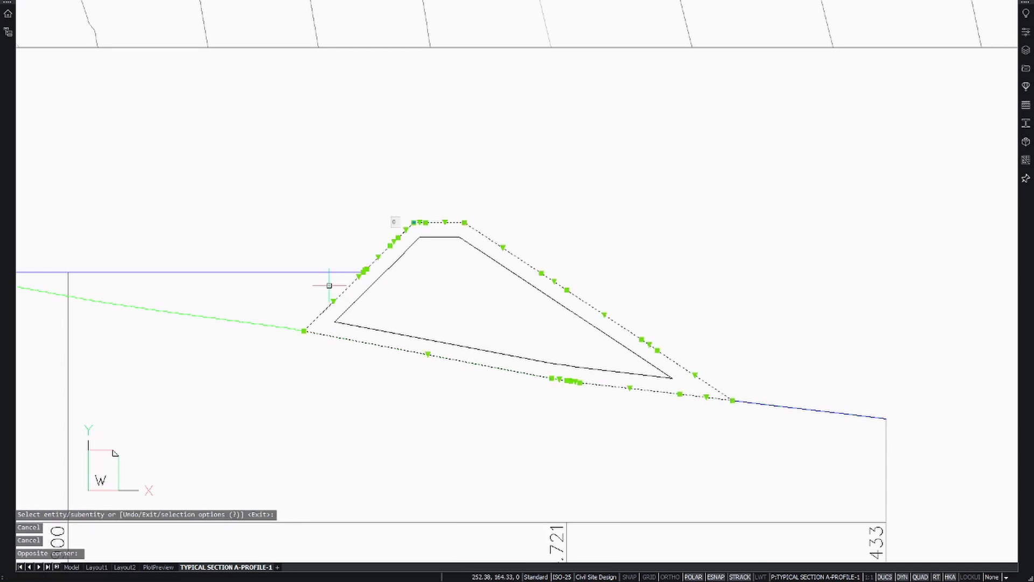
pyautogui.press('Delete')
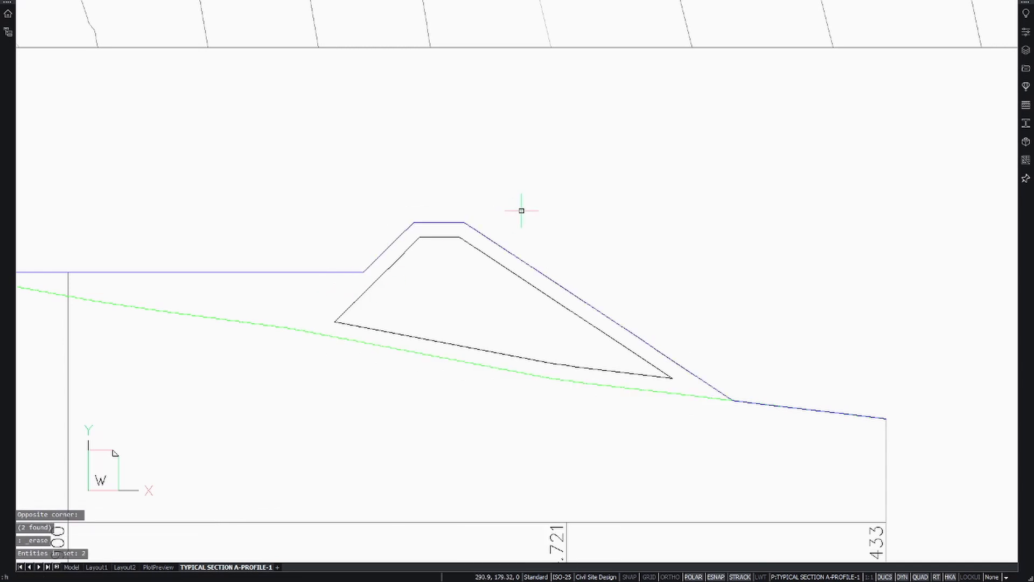
# Start a hatch with the EARTH1 pattern and choose the offset embankment outline as its boundary
pyautogui.press('Return')
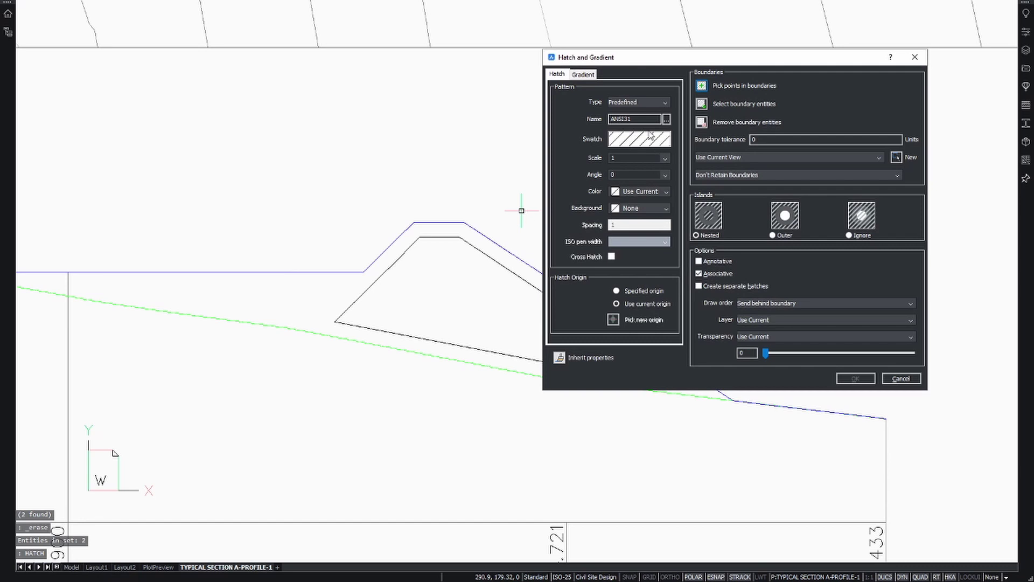
pyautogui.click(643, 142)
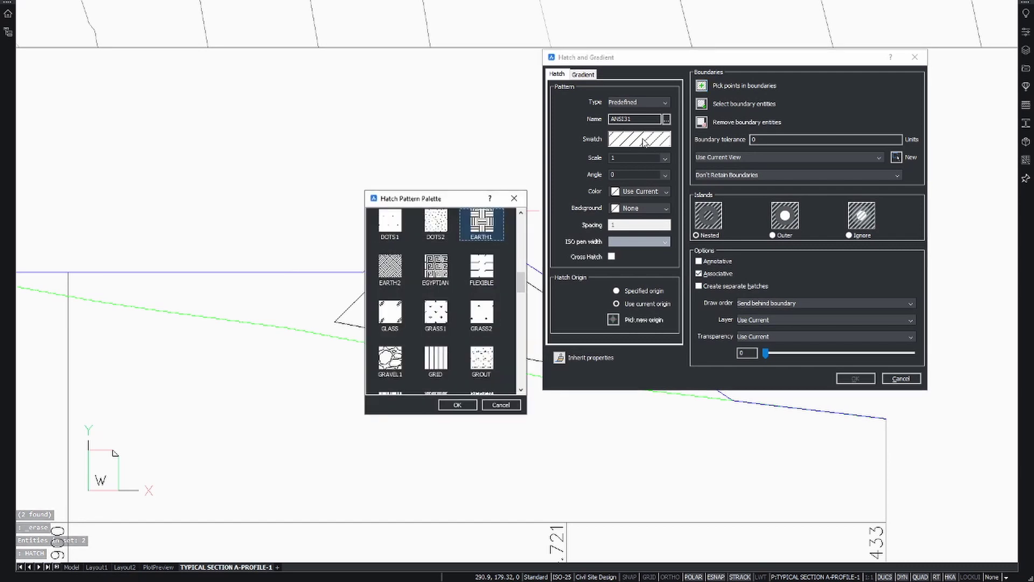
pyautogui.click(457, 404)
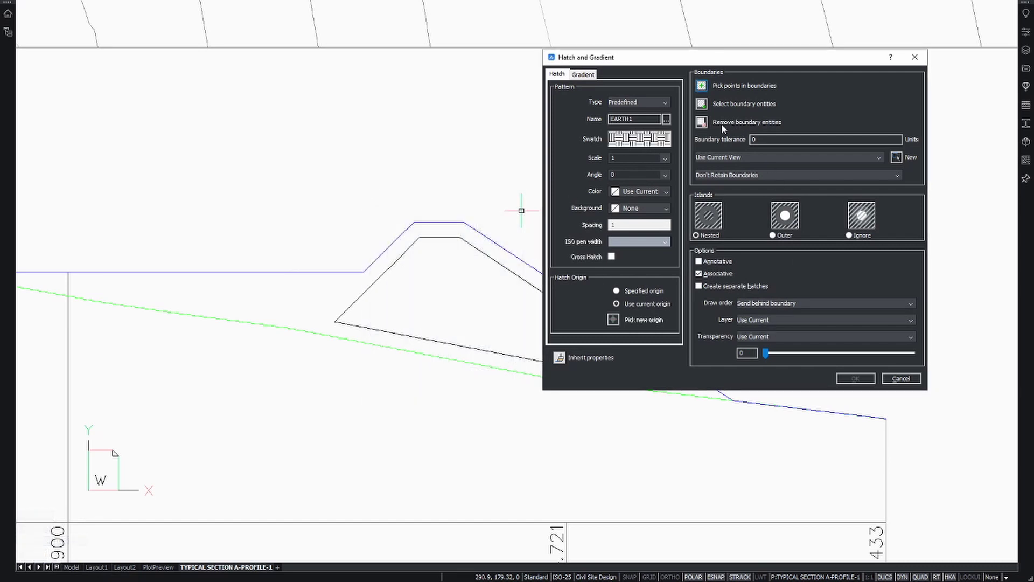
pyautogui.click(701, 106)
pyautogui.click(520, 277)
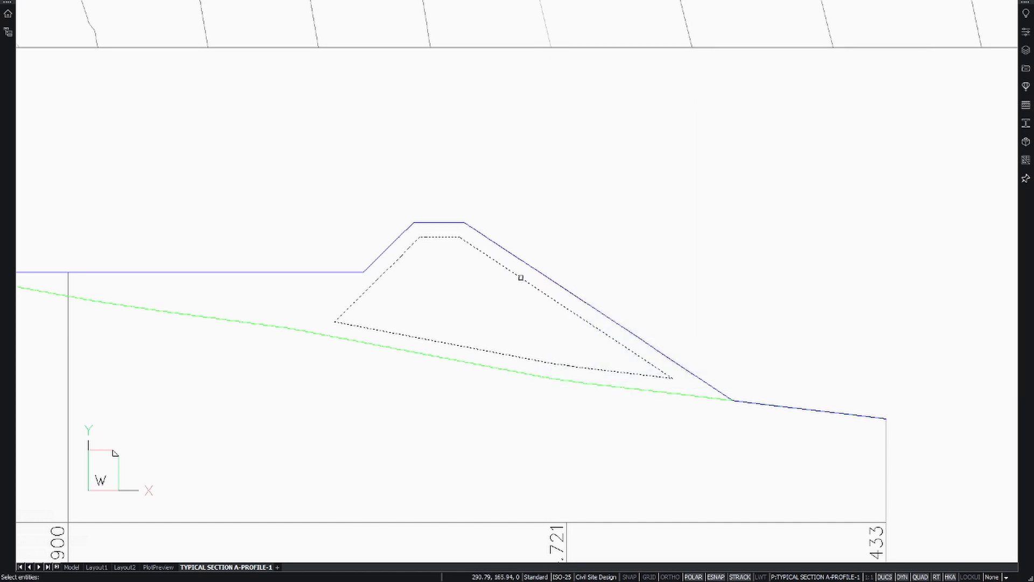
pyautogui.press('Return')
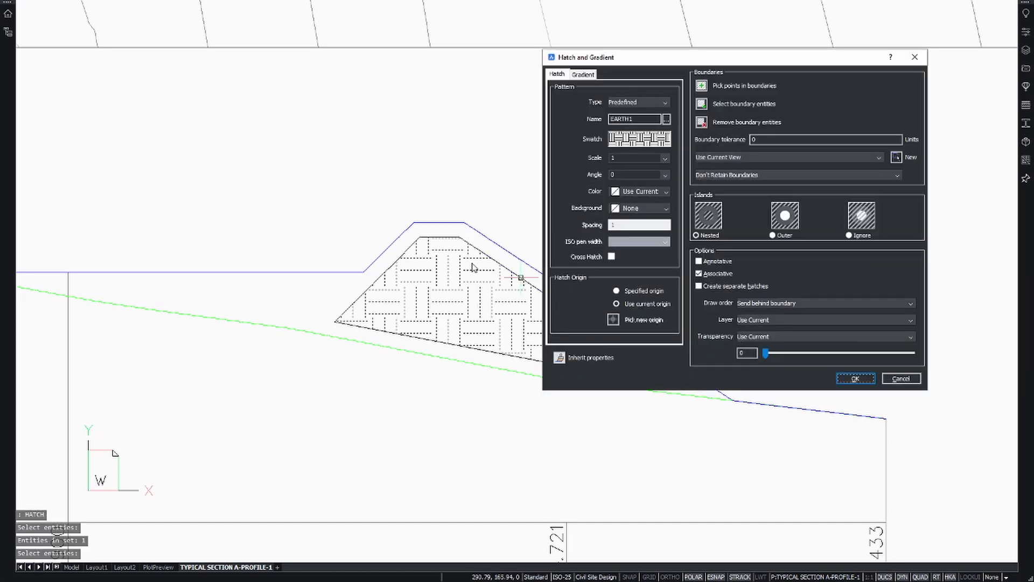
# Apply the embankment hatch at a scale of .6 and erase the offset outline around it
pyautogui.doubleClick(640, 157)
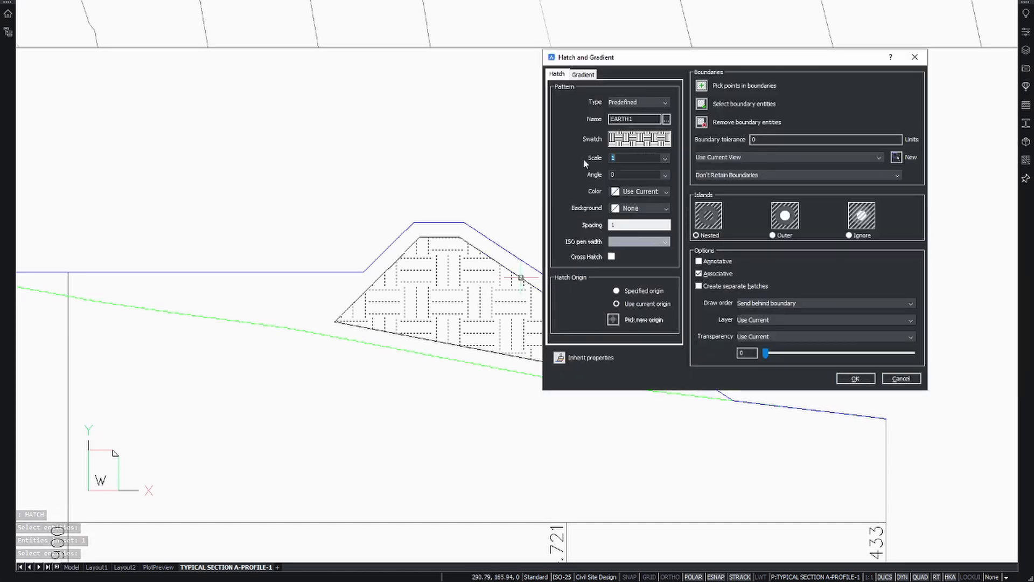
pyautogui.write('.6')
pyautogui.doubleClick(623, 173)
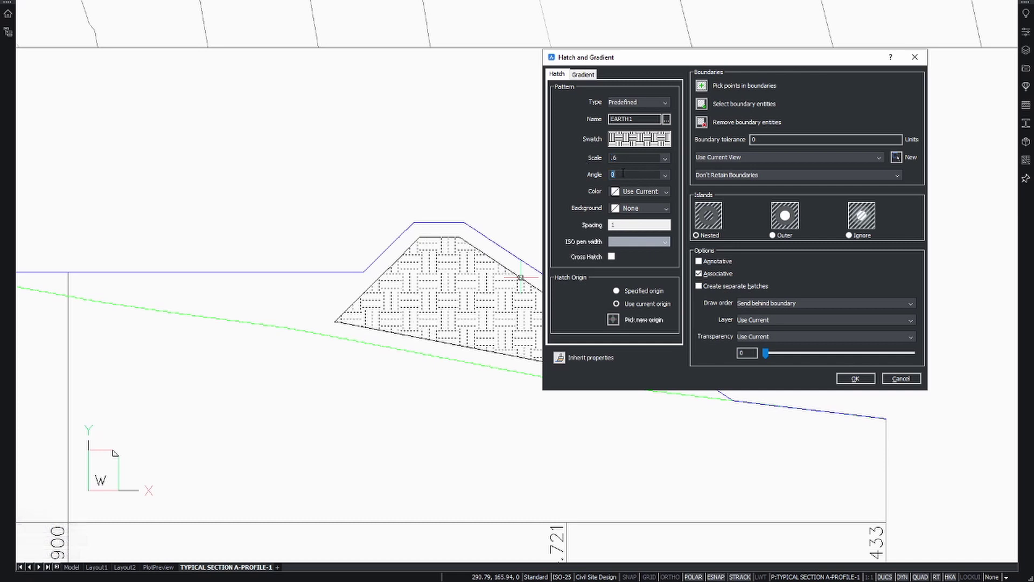
pyautogui.click(856, 378)
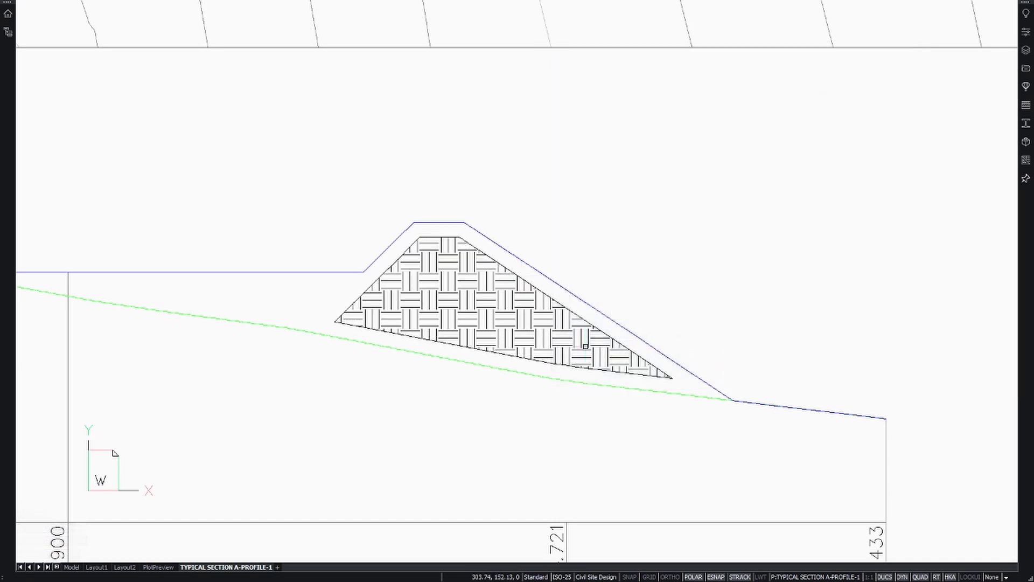
pyautogui.click(578, 315)
pyautogui.press('Delete')
# Start a leader with its arrow on the embankment's outer slope and its landing point just above and outside the slope
pyautogui.scroll(-4, 595, 273)
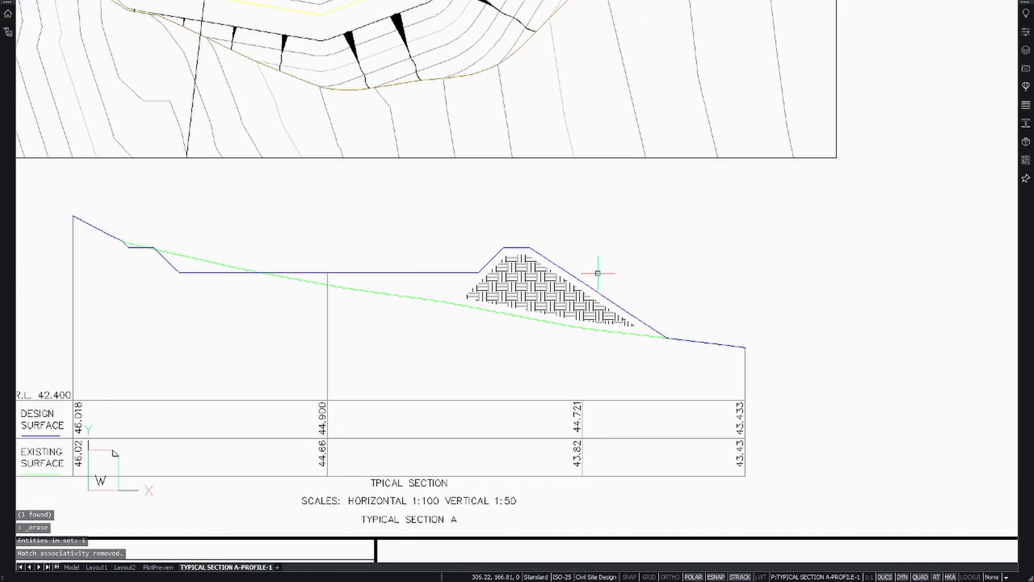
pyautogui.moveTo(636, 260); pyautogui.dragTo(597, 298, button='middle')
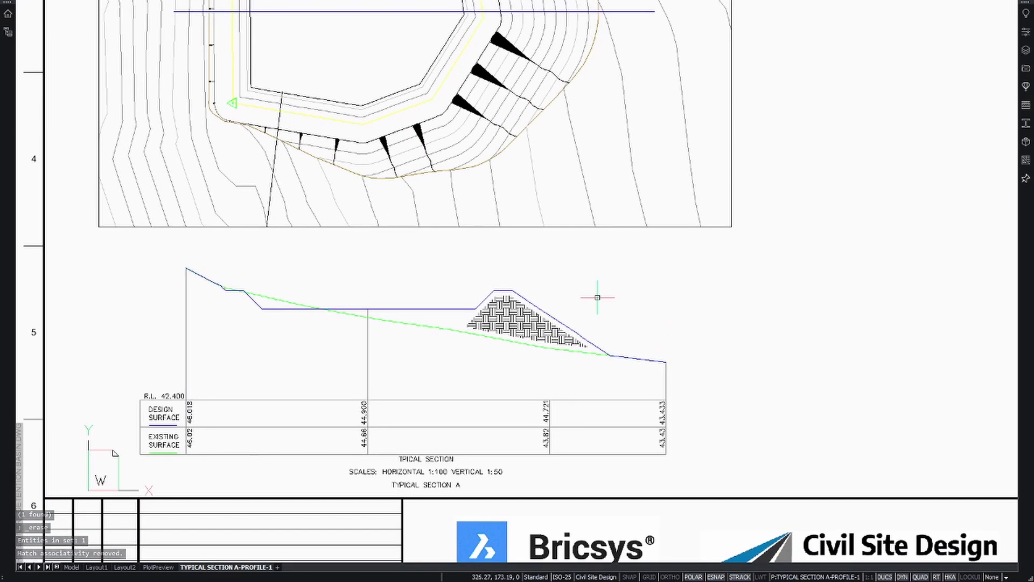
pyautogui.write('LEAD')
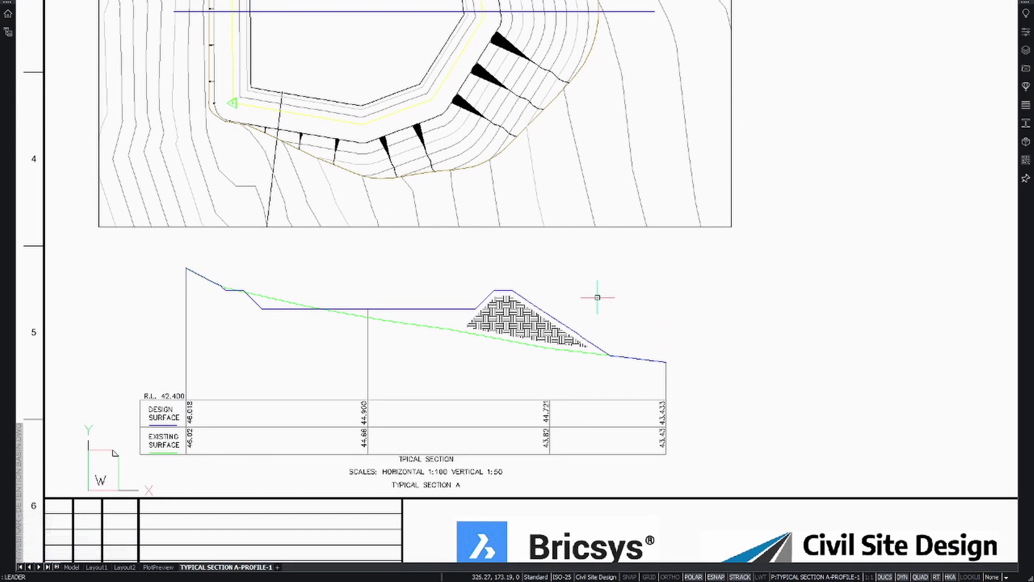
pyautogui.write('ER')
pyautogui.press('Return')
pyautogui.click(540, 309)
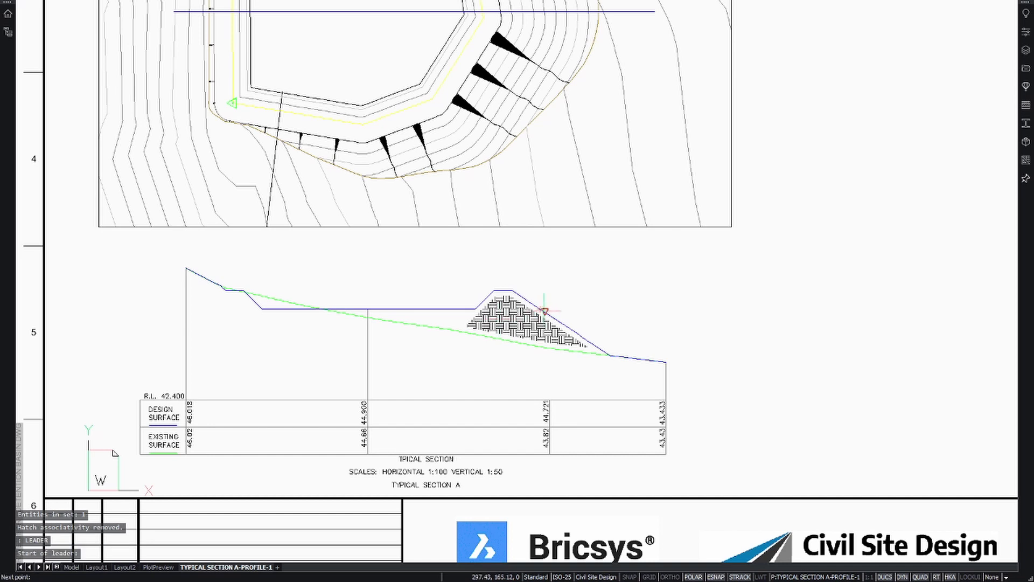
pyautogui.click(577, 283)
pyautogui.press('Return')
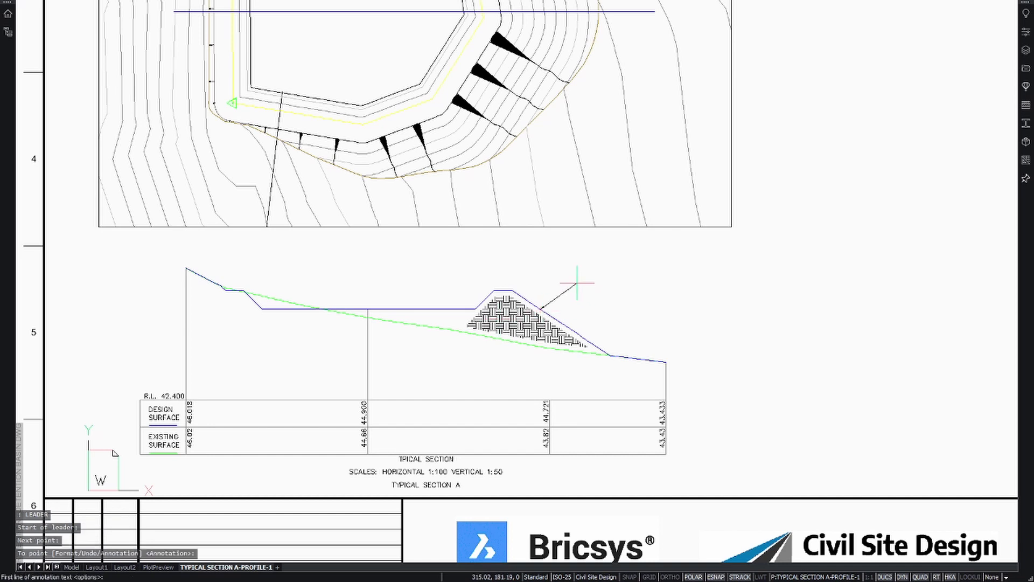
# Annotate the leader with two lines of text, MATCH TO EXISTING and AT 1:3
pyautogui.write('mATCH')
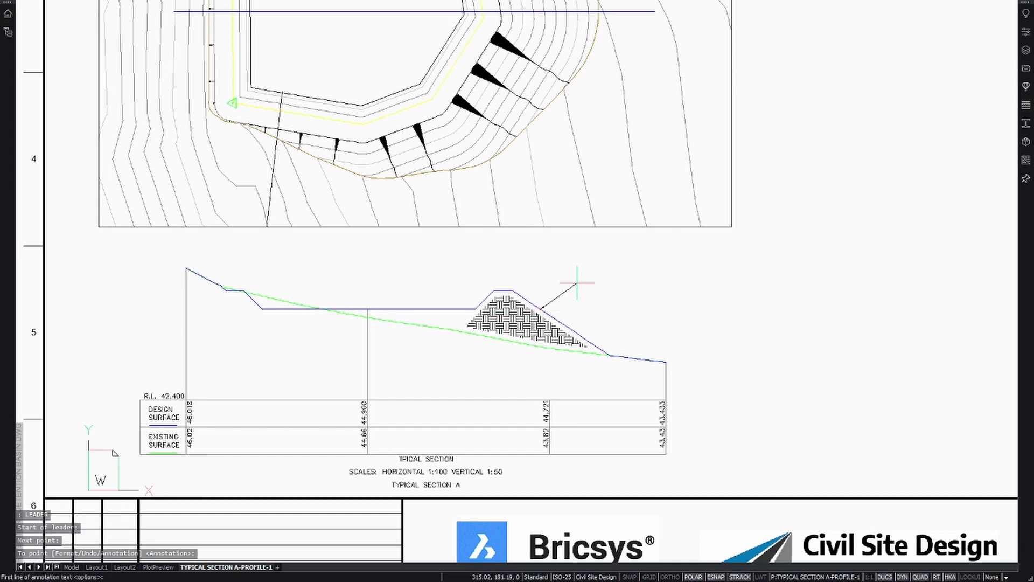
pyautogui.write(' TO E')
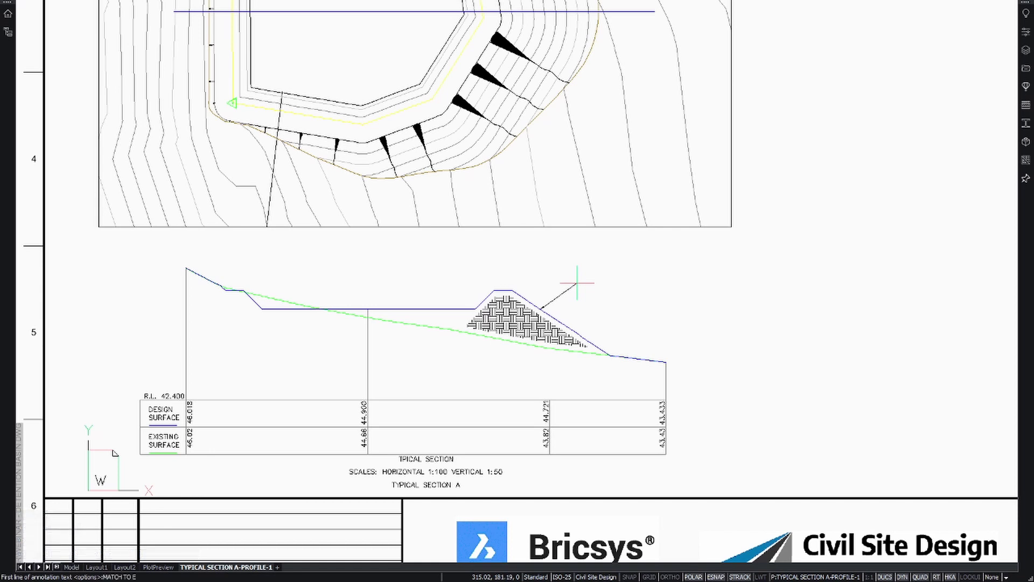
pyautogui.write('XISTING')
pyautogui.press('Return')
pyautogui.write('AT')
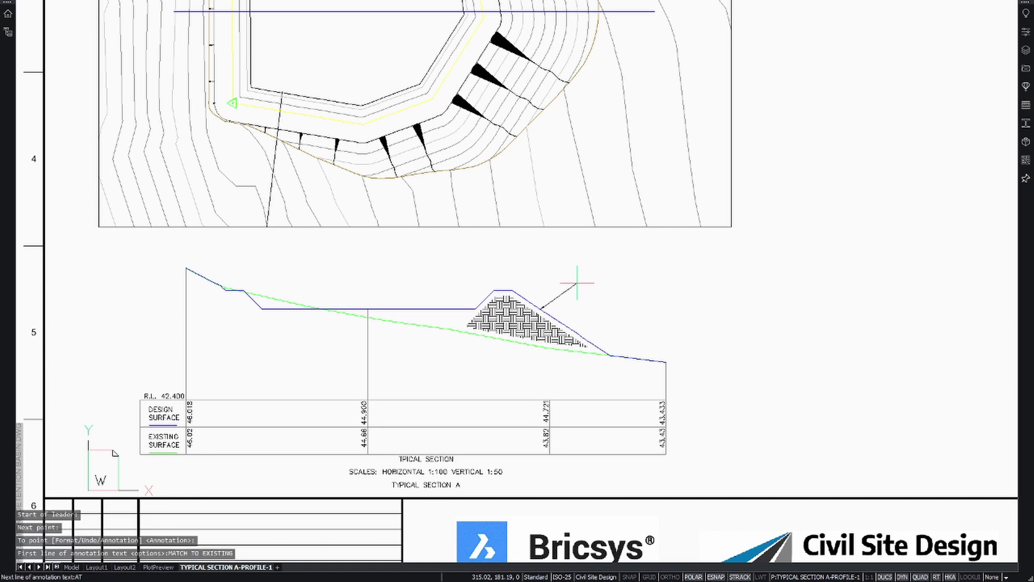
pyautogui.write(' 1:3')
pyautogui.press('Return')
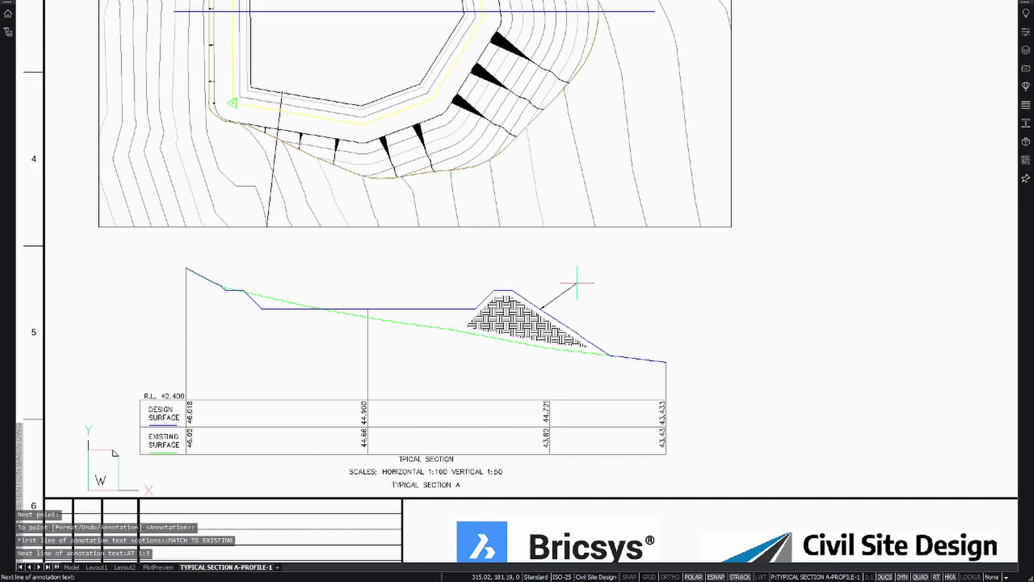
pyautogui.press('Return')
pyautogui.press('Escape')
pyautogui.press('Escape')
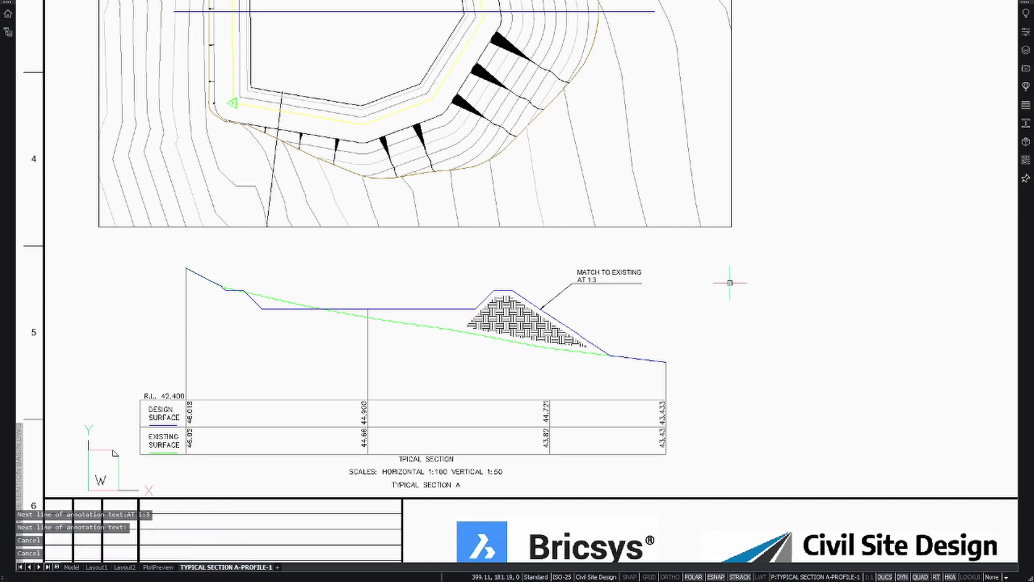
# Erase the section's level table with its row labels, elevation values and vertical chainage lines
pyautogui.scroll(-2, 683, 302)
pyautogui.scroll(-1, 683, 299)
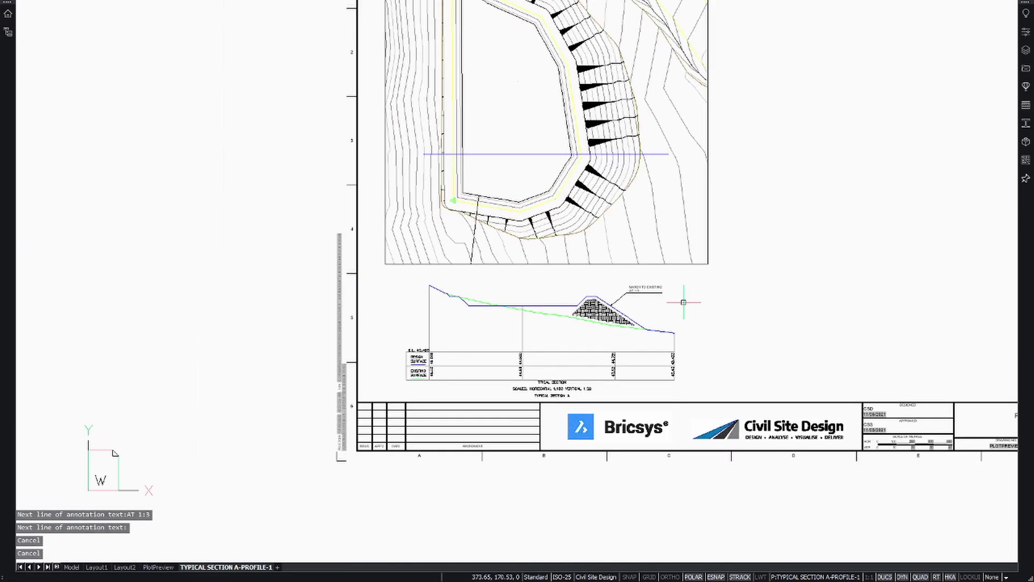
pyautogui.scroll(1, 682, 372)
pyautogui.click(682, 383)
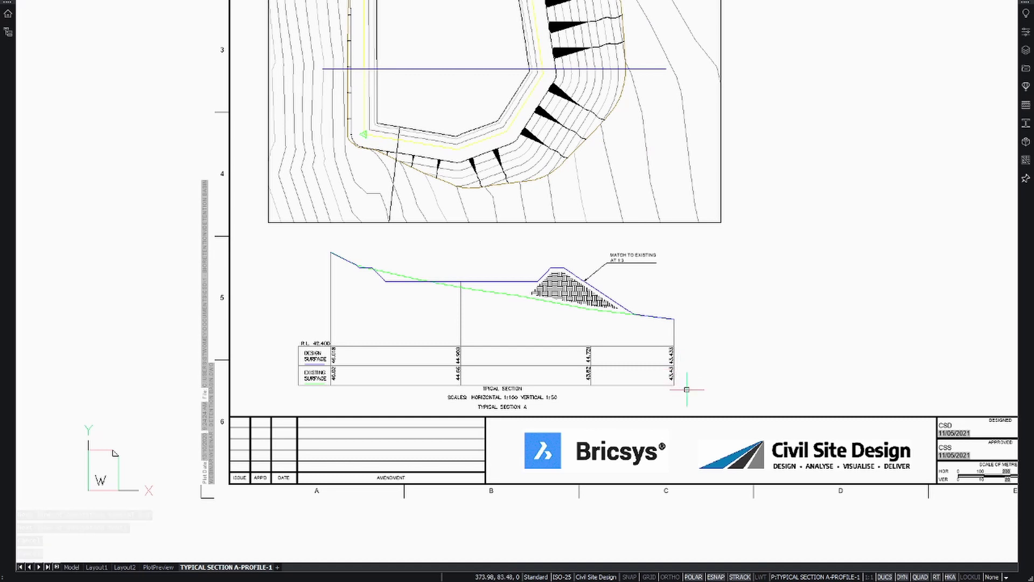
pyautogui.click(633, 332)
pyautogui.click(718, 379)
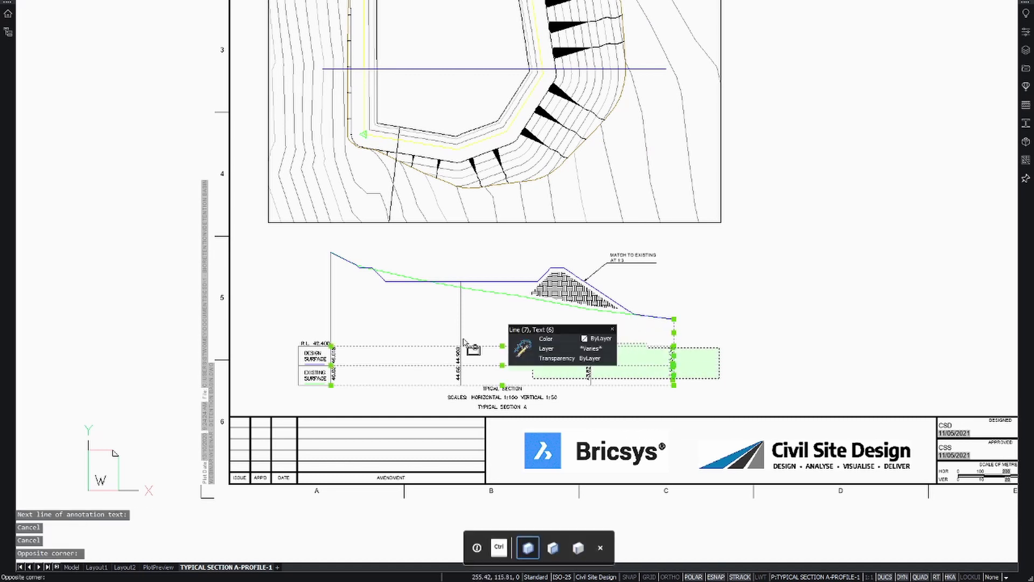
pyautogui.click(279, 326)
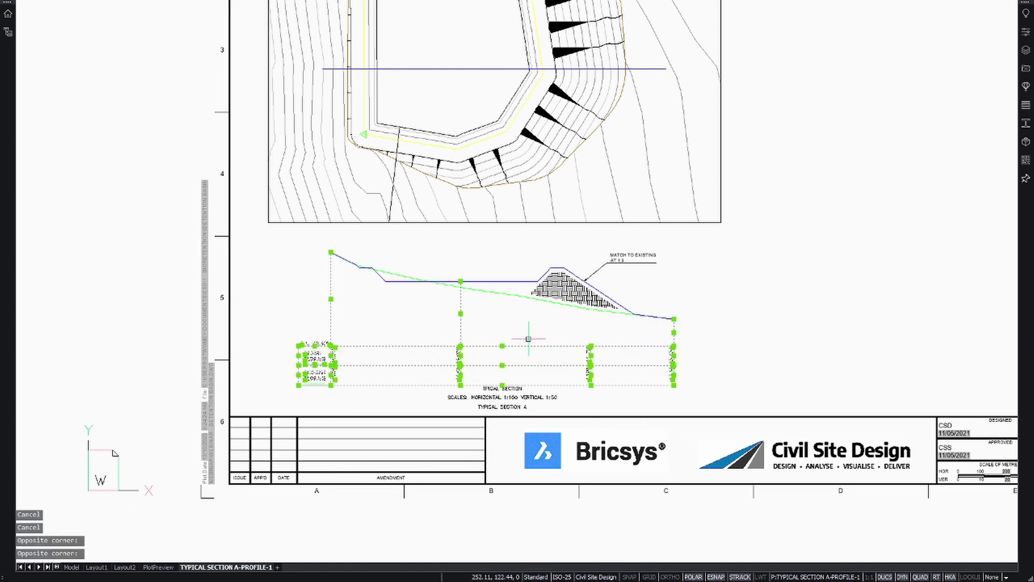
pyautogui.press('Delete')
# Move the section lines, embankment hatch and leader note down closer to the section title text
pyautogui.write('m')
pyautogui.press('Return')
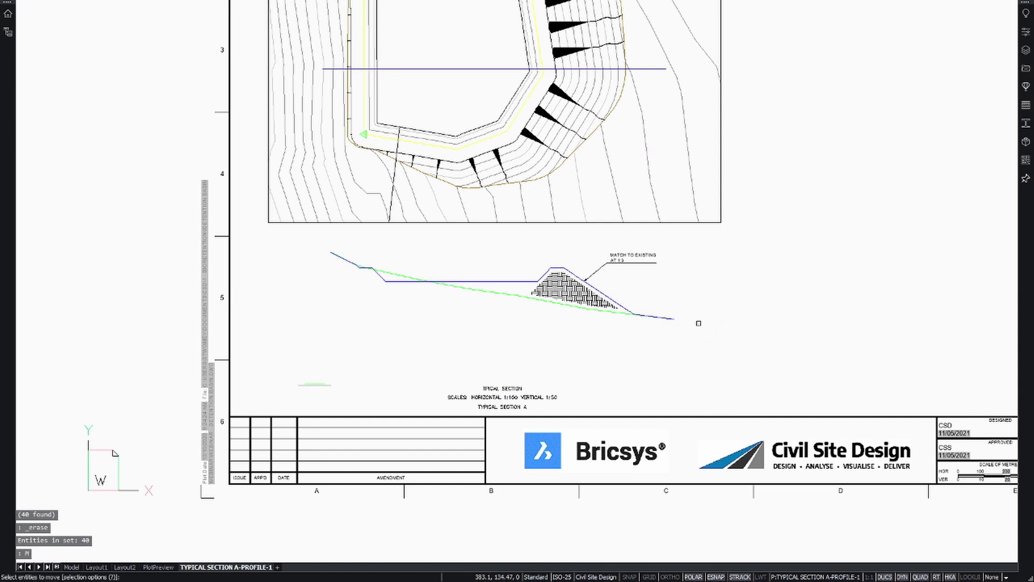
pyautogui.click(705, 329)
pyautogui.click(305, 242)
pyautogui.press('Return')
pyautogui.click(807, 262)
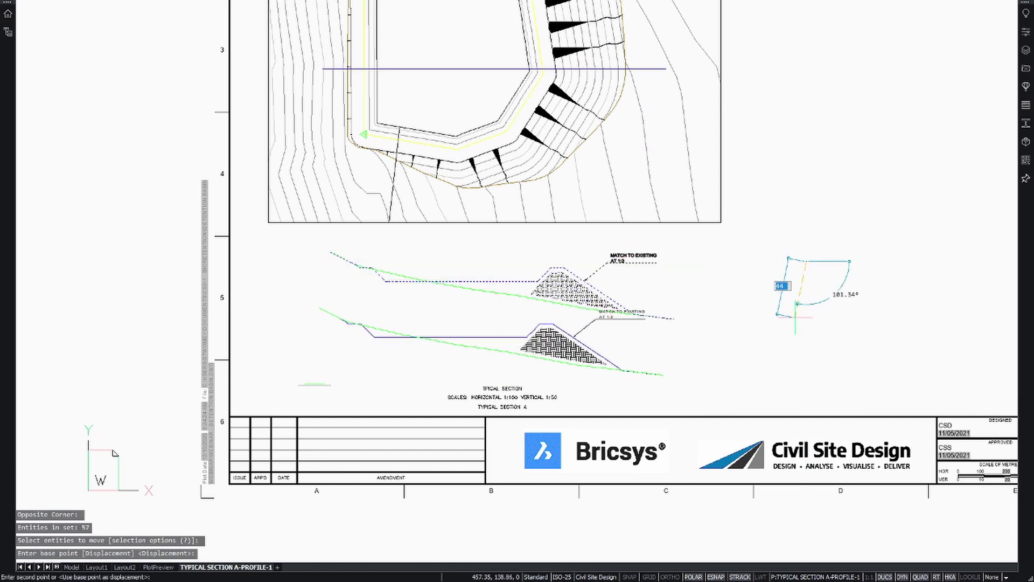
pyautogui.click(797, 321)
# Move the whole annotated section with its title text to the empty sheet area beyond the plan viewport, above the title block's project name
pyautogui.write('m')
pyautogui.press('Return')
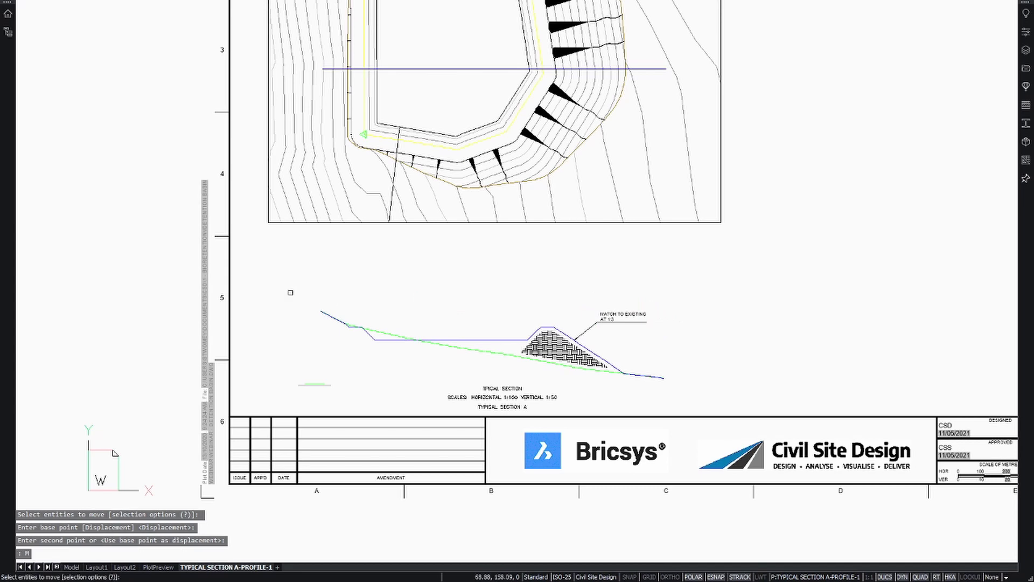
pyautogui.click(288, 291)
pyautogui.click(730, 426)
pyautogui.press('Return')
pyautogui.scroll(-5, 569, 354)
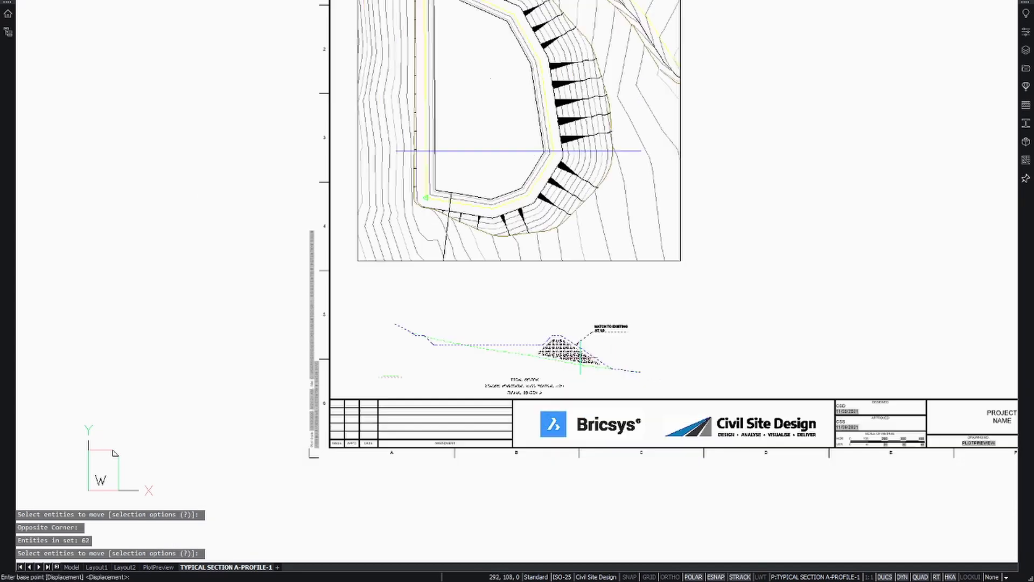
pyautogui.click(533, 326)
pyautogui.click(746, 300)
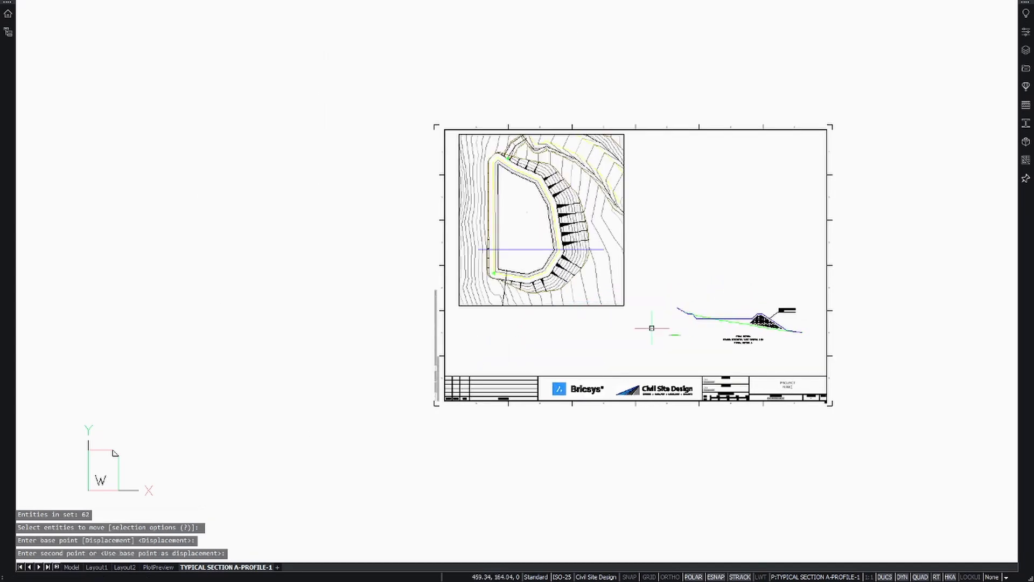
# Insert the Typical Section block at scale 1 in the space directly below the plan viewport
pyautogui.scroll(3, 545, 336)
pyautogui.write('insert')
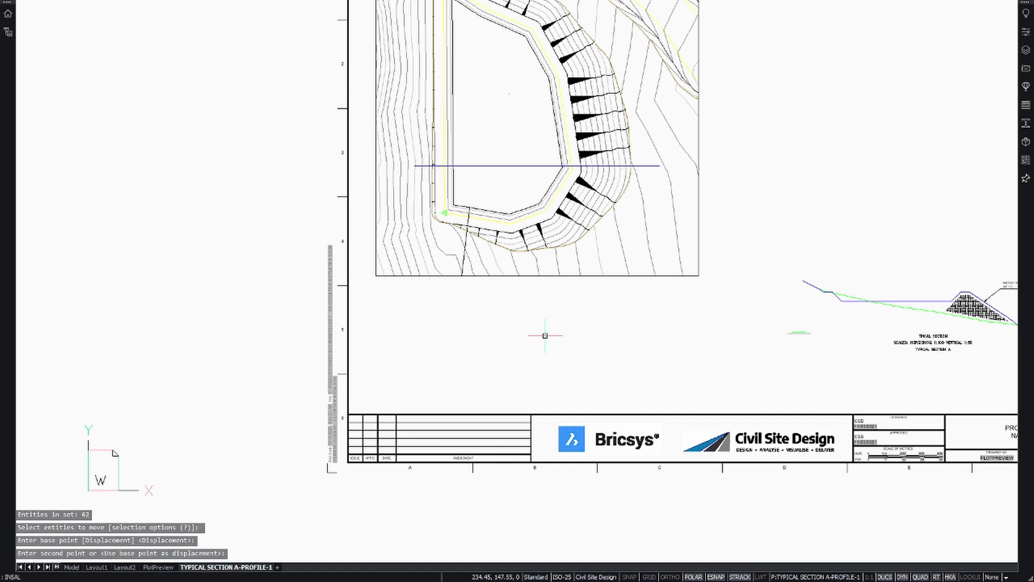
pyautogui.press('Return')
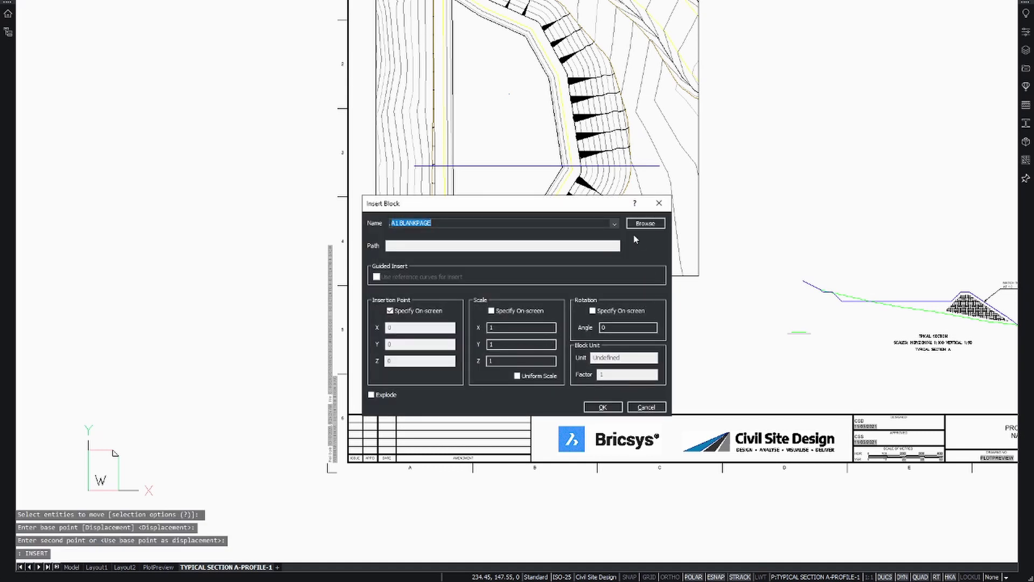
pyautogui.click(613, 223)
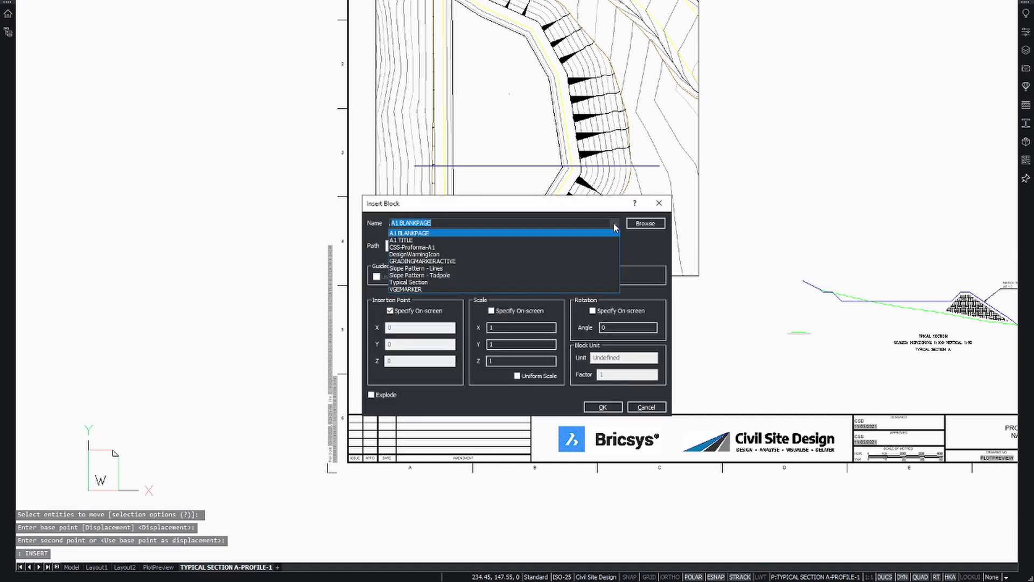
pyautogui.click(515, 280)
pyautogui.click(603, 407)
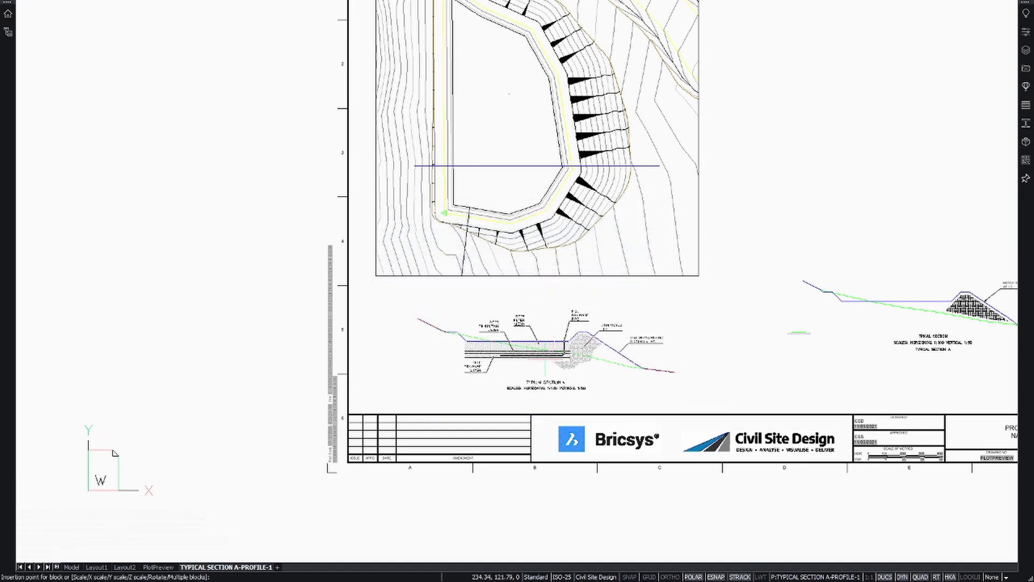
pyautogui.scroll(-1, 762, 203)
pyautogui.moveTo(756, 203); pyautogui.dragTo(698, 253, button='middle')
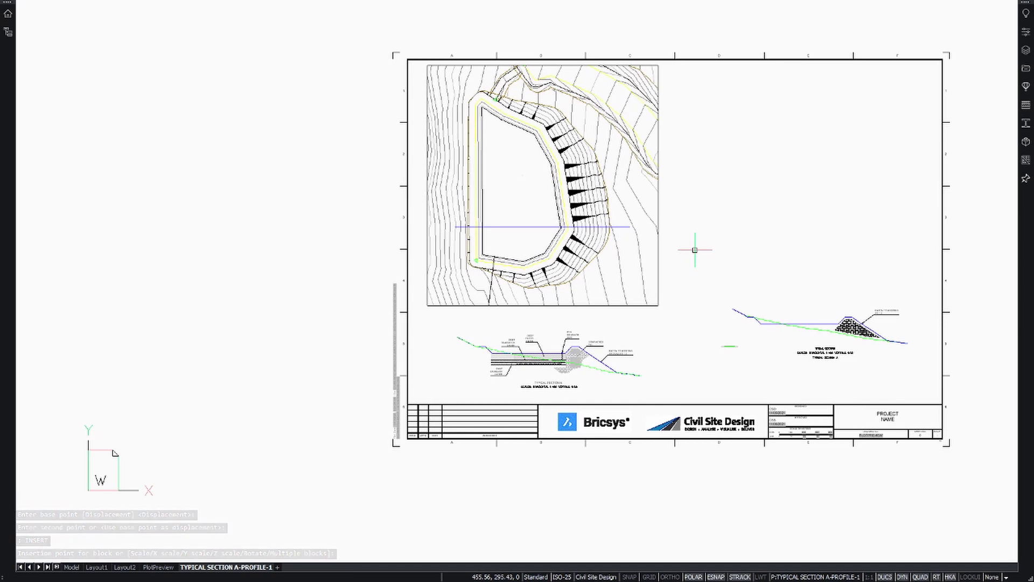
pyautogui.middleClick(737, 215)
pyautogui.middleClick(736, 215)
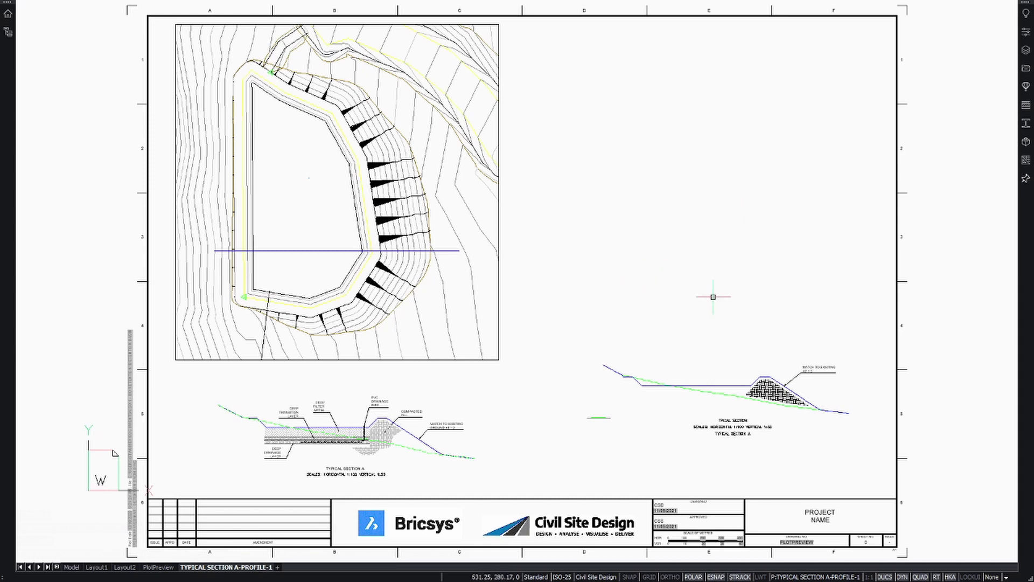
# Turn off clean screen mode and bring up the Home drafting tools
pyautogui.moveTo(663, 221); pyautogui.dragTo(655, 229, button='middle')
pyautogui.scroll(-2, 662, 226)
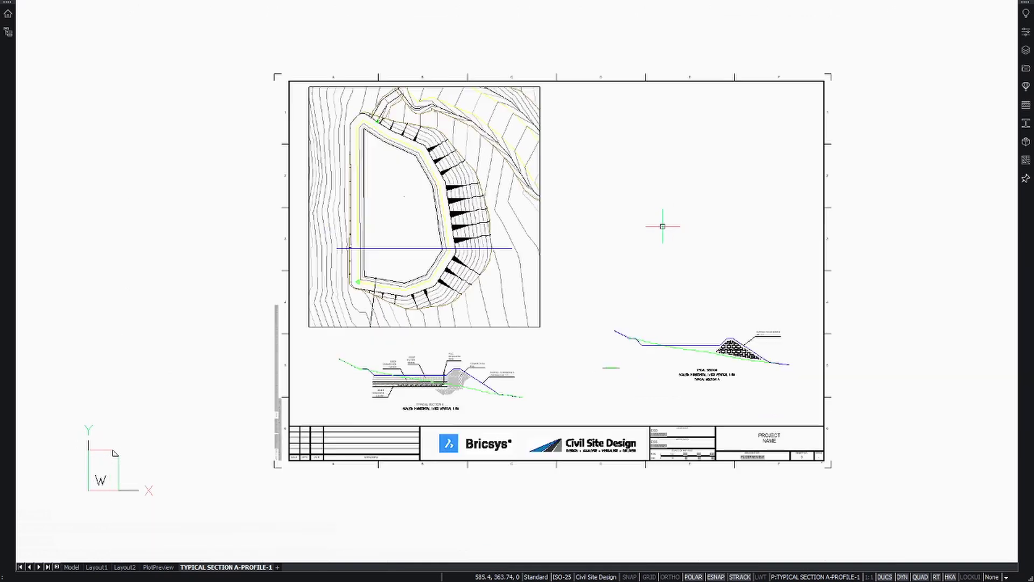
pyautogui.hotkey('ctrl', '0')
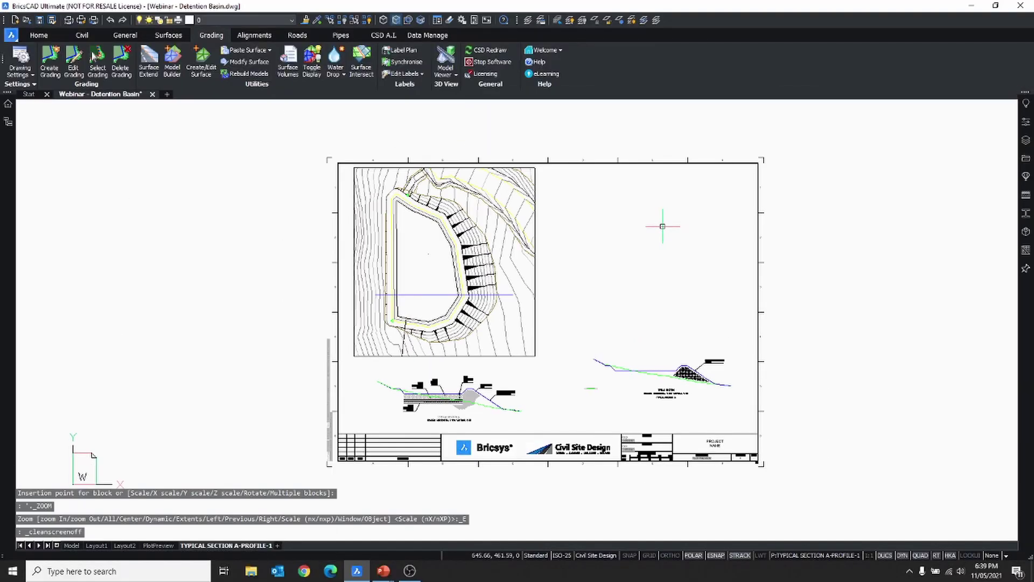
pyautogui.moveTo(590, 205); pyautogui.dragTo(597, 193, button='middle')
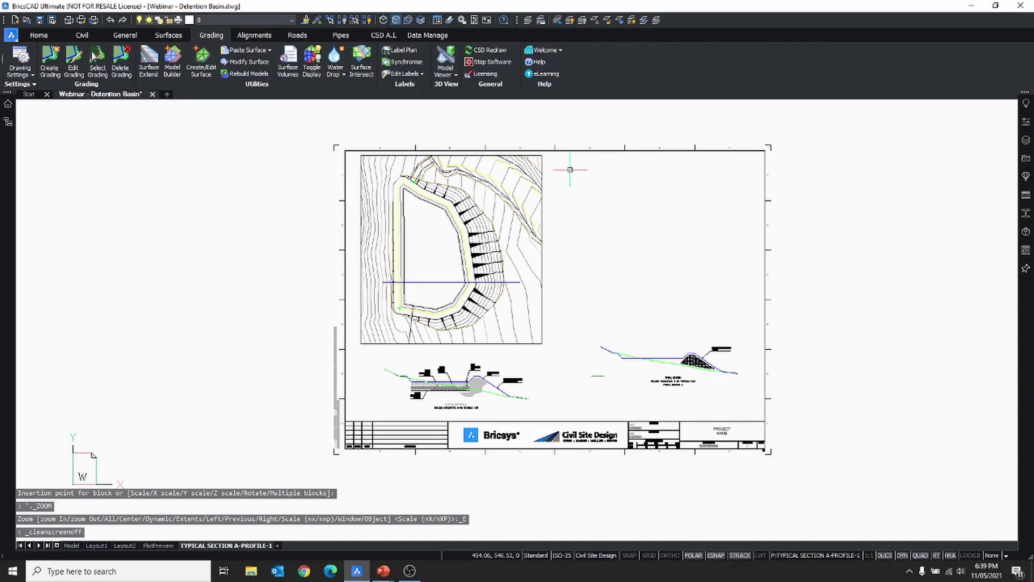
pyautogui.click(52, 39)
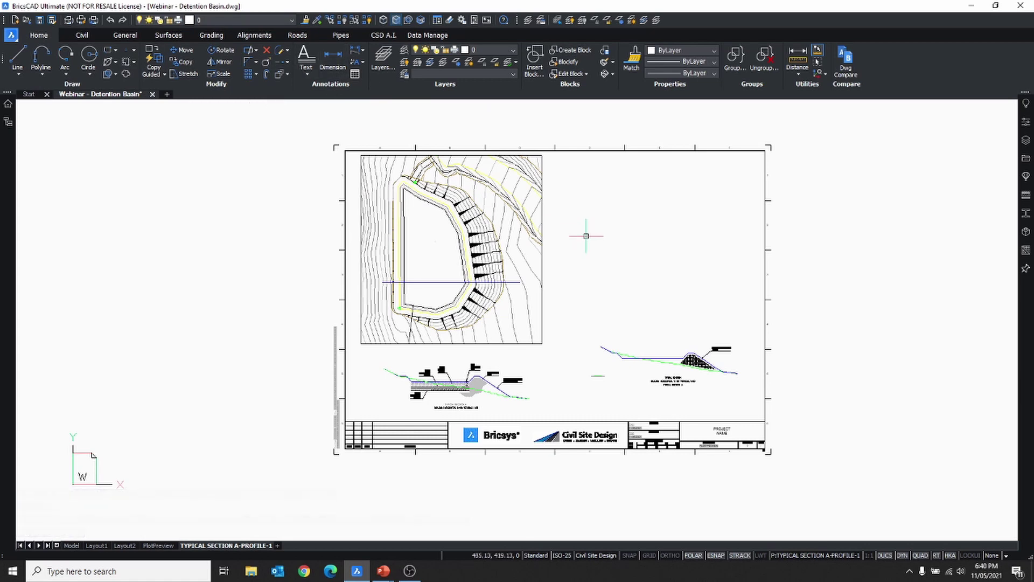
pyautogui.scroll(2, 552, 264)
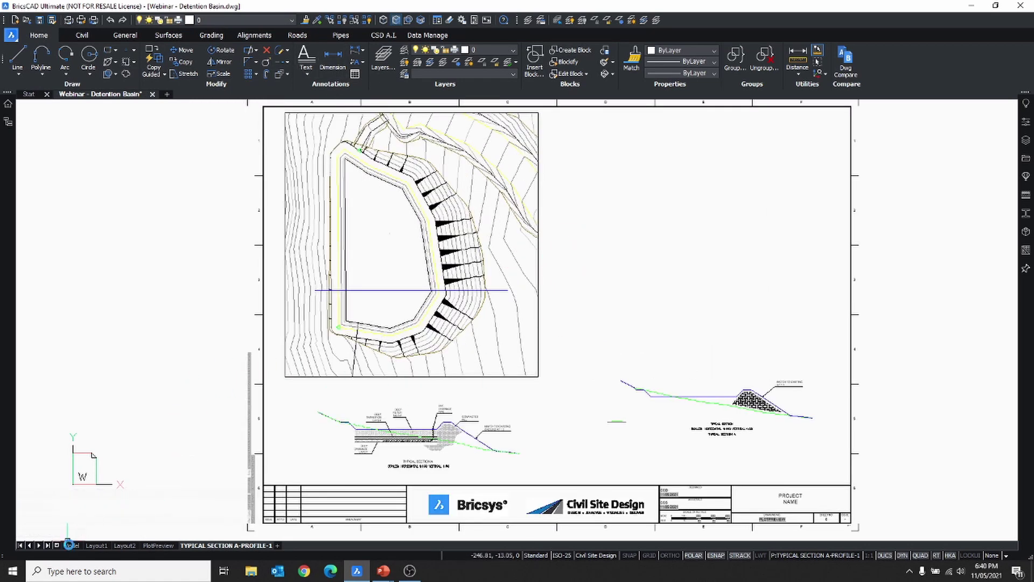
# Switch from the section layout to model space, showing the pond and overflow grading
pyautogui.click(69, 545)
pyautogui.scroll(-2, 436, 241)
pyautogui.scroll(2, 428, 248)
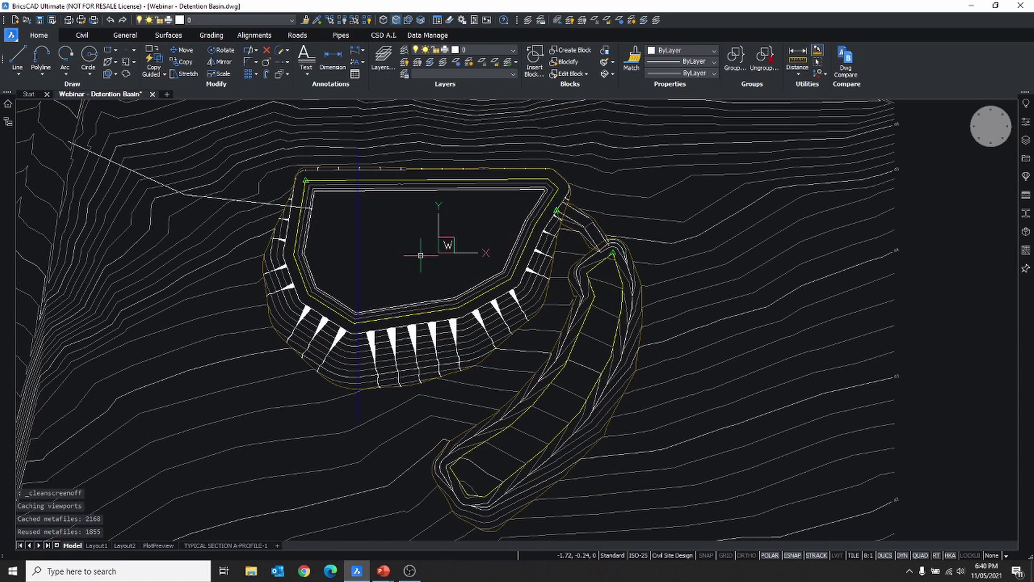
pyautogui.moveTo(421, 255); pyautogui.dragTo(440, 251, button='middle')
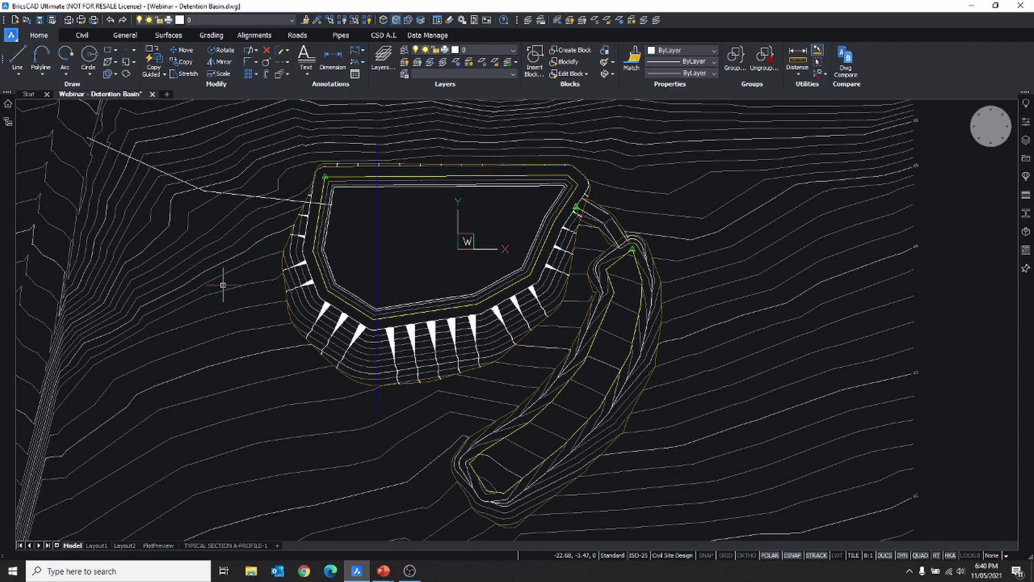
# Open the Paste Surfaces settings from the surface contours, examine the Combo group's options and surface list, and close them
pyautogui.moveTo(222, 291)
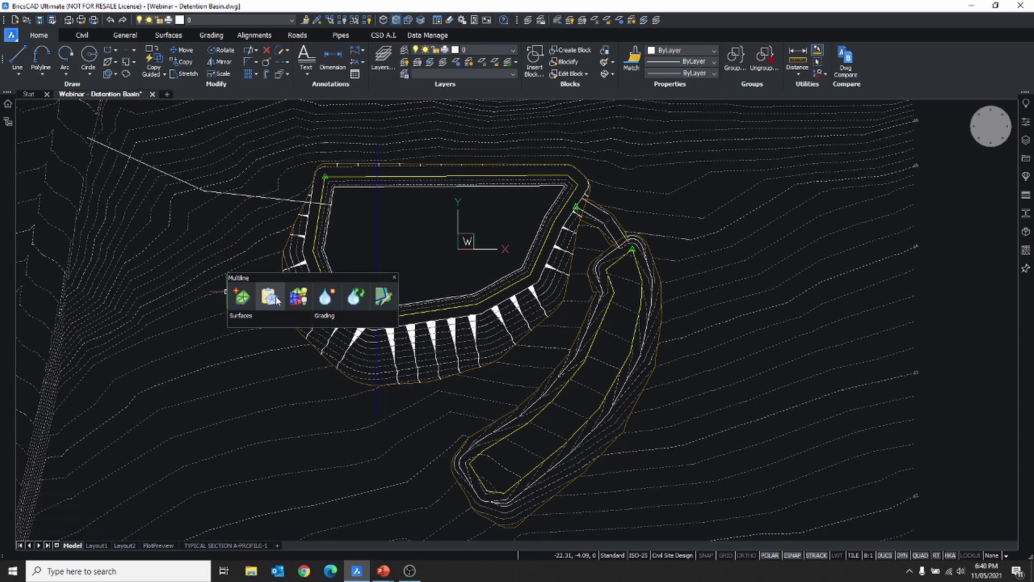
pyautogui.click(269, 296)
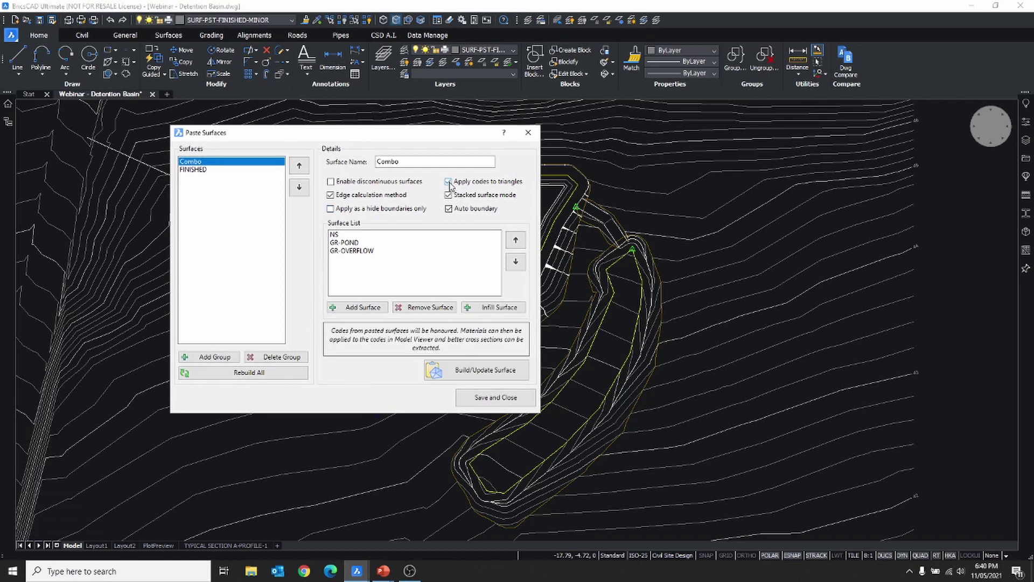
pyautogui.click(528, 132)
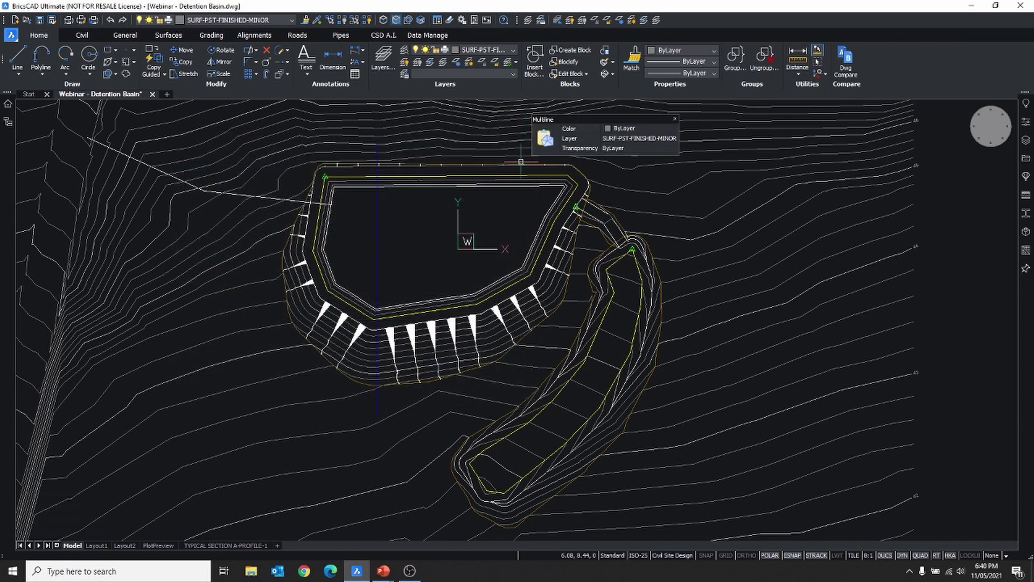
# Clear the contour selection and open the Model Viewer for the pond design
pyautogui.moveTo(484, 230); pyautogui.dragTo(447, 233, button='middle')
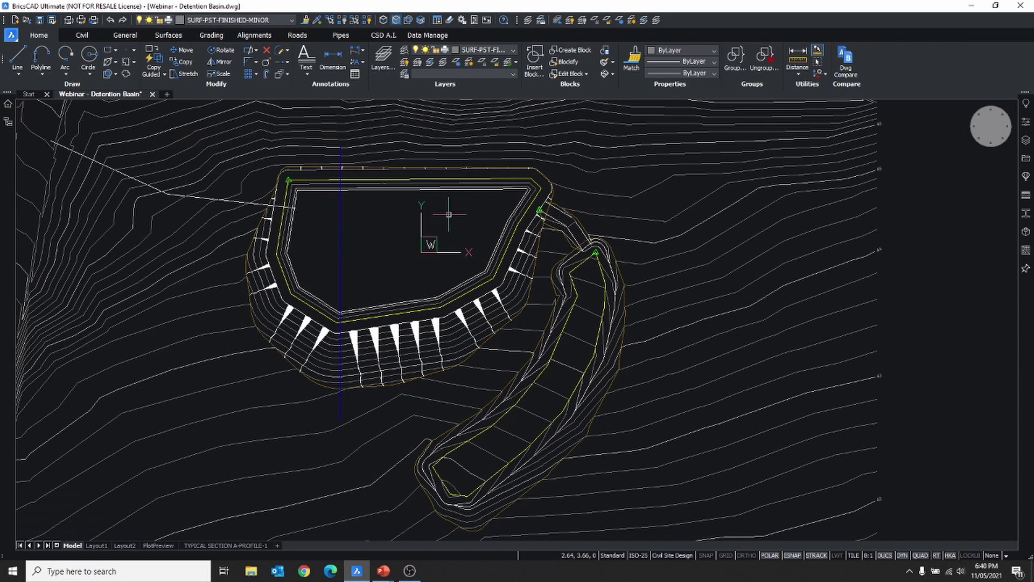
pyautogui.moveTo(458, 222)
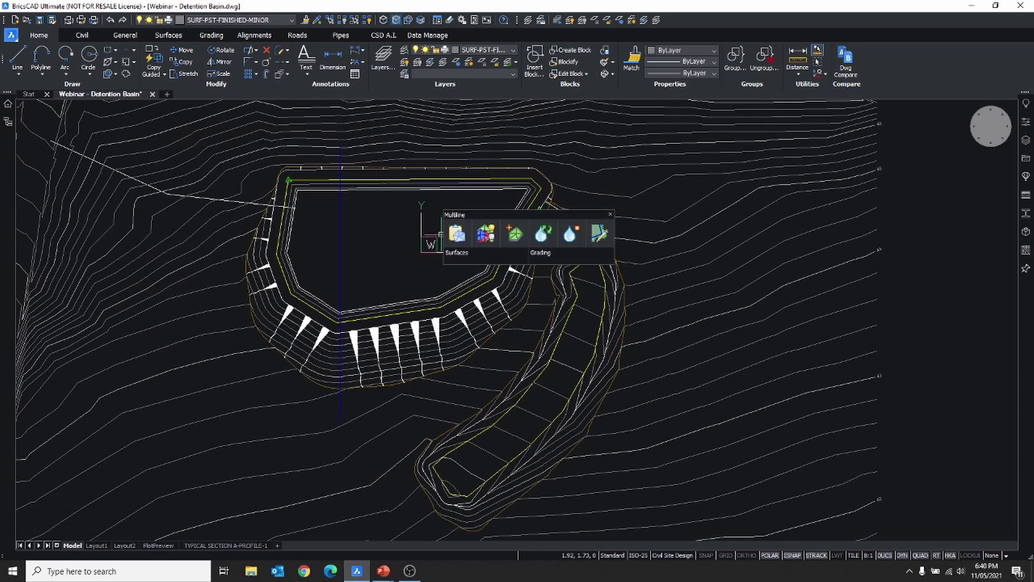
pyautogui.moveTo(432, 238); pyautogui.dragTo(434, 246, button='middle')
pyautogui.press('Escape')
pyautogui.press('Escape')
pyautogui.moveTo(441, 237)
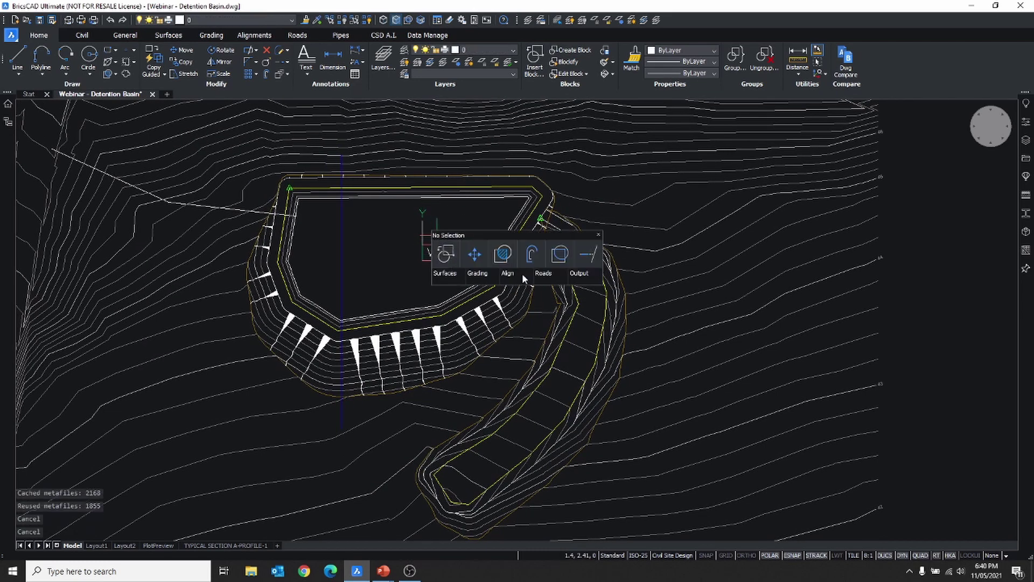
pyautogui.moveTo(577, 277)
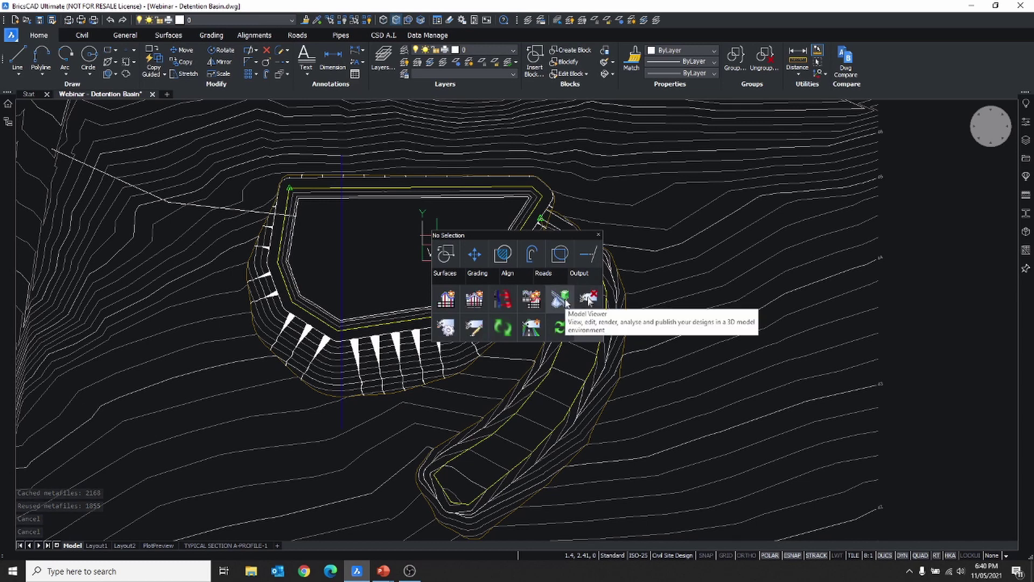
pyautogui.click(561, 299)
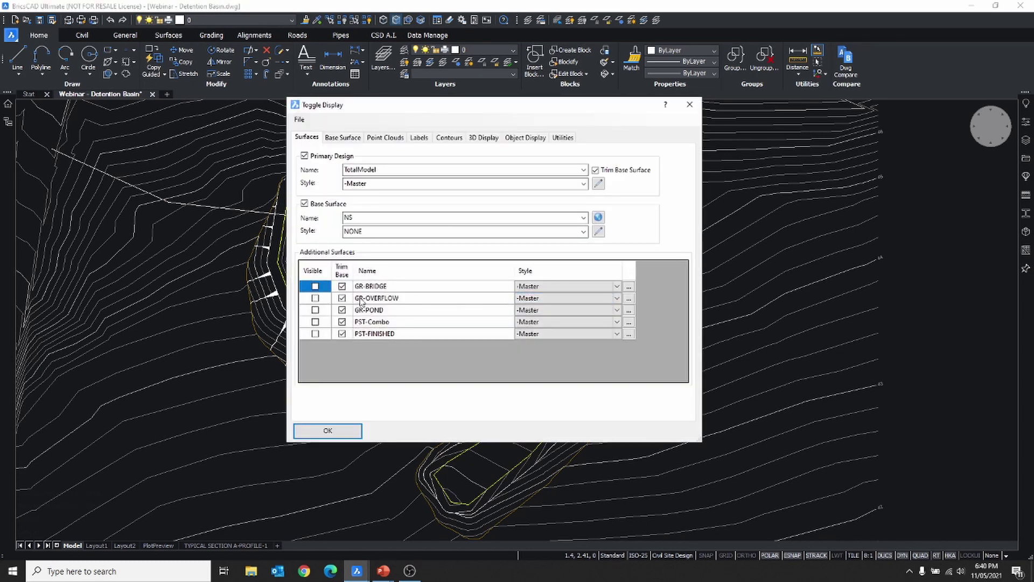
# Turn off the base surface and display PST-Combo as the primary design with the -Master style
pyautogui.click(305, 205)
pyautogui.click(584, 171)
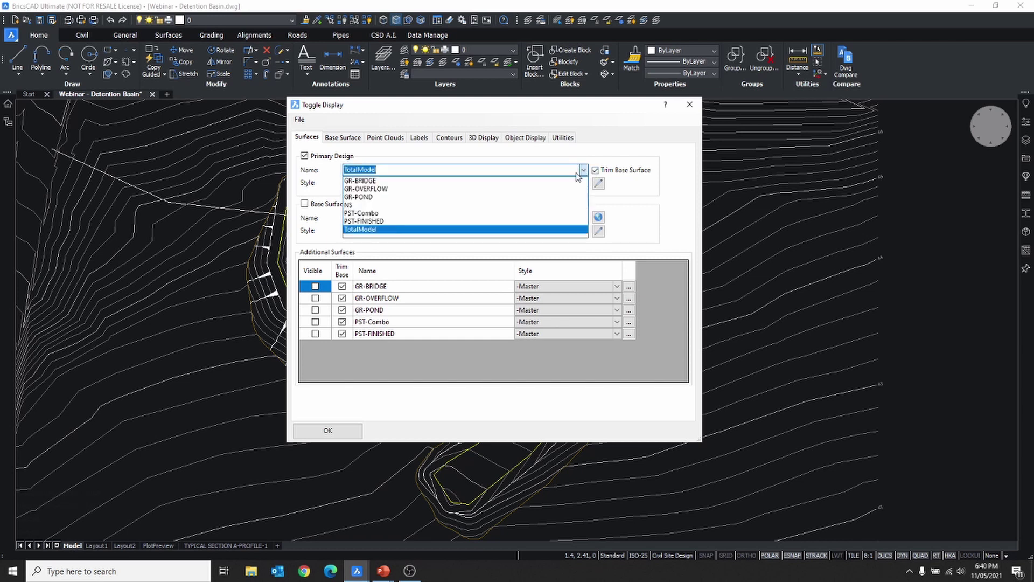
pyautogui.click(479, 213)
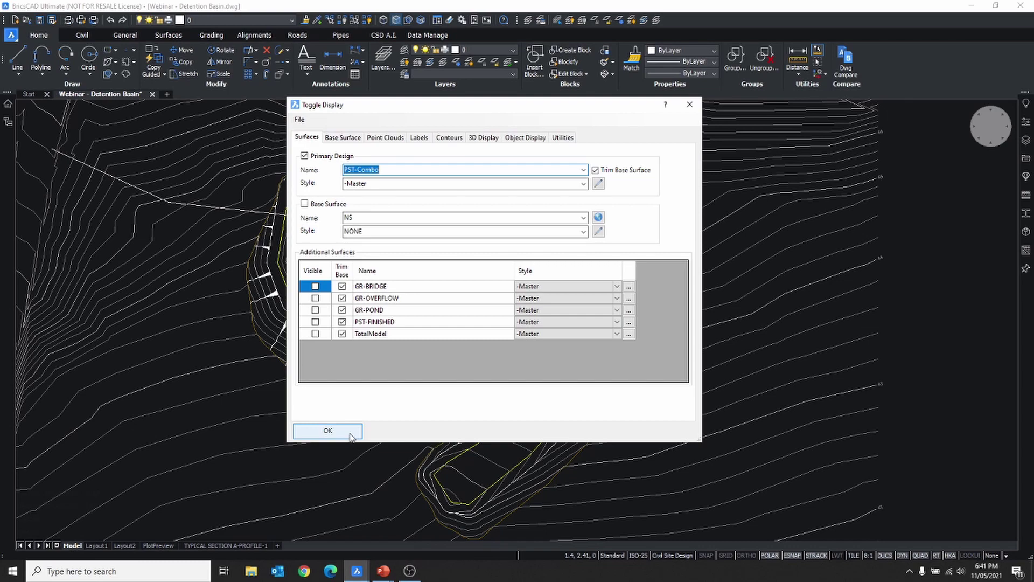
pyautogui.click(327, 431)
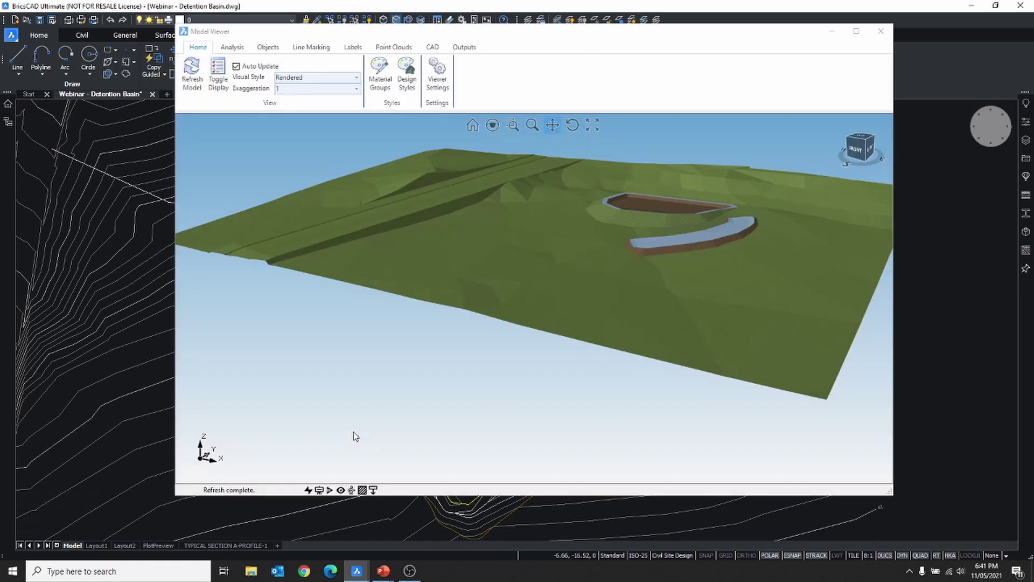
# Examine the rendered pond, its batters and the overflow basin up close from several angles
pyautogui.scroll(6, 624, 248)
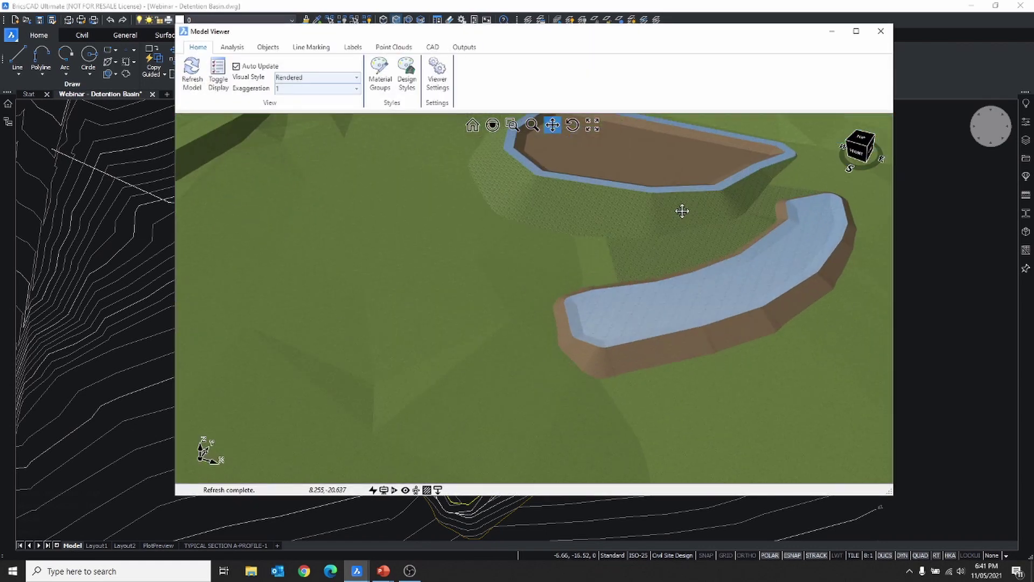
pyautogui.scroll(1, 682, 211)
pyautogui.moveTo(505, 339); pyautogui.dragTo(358, 291, button='middle')
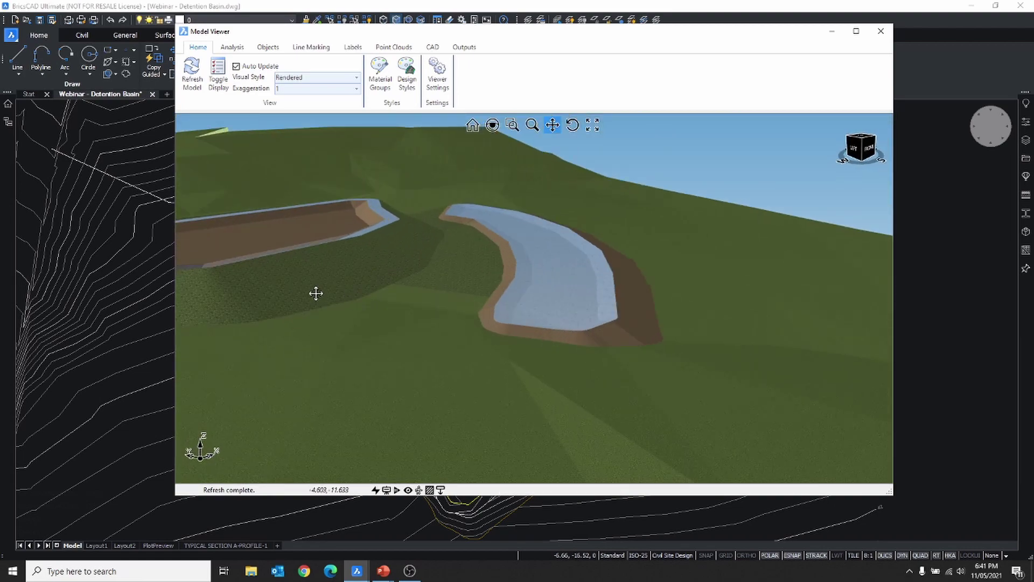
pyautogui.moveTo(317, 294); pyautogui.dragTo(452, 312)
pyautogui.scroll(2, 501, 302)
pyautogui.moveTo(501, 302); pyautogui.dragTo(382, 304, button='middle')
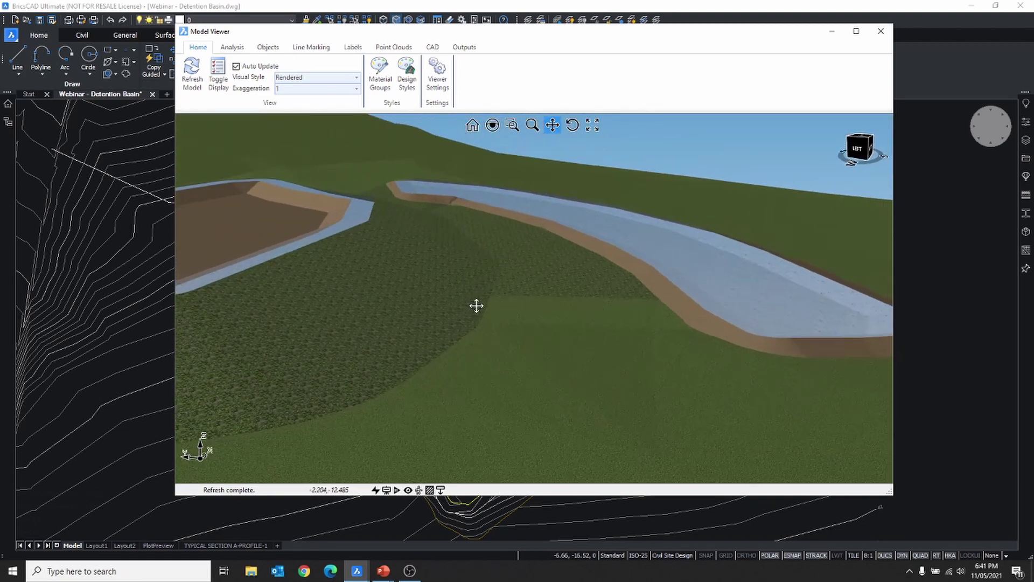
pyautogui.moveTo(605, 369); pyautogui.dragTo(517, 369, button='middle')
# Assign the Topsoil material group to the ground triangles around the pond on the PST-Combo surface
pyautogui.rightClick(460, 338)
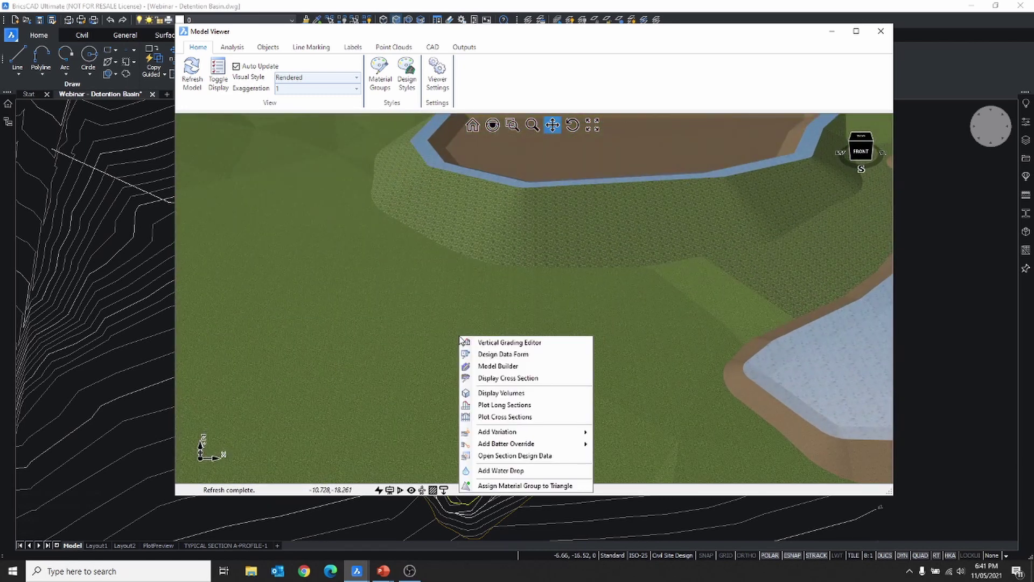
pyautogui.click(520, 486)
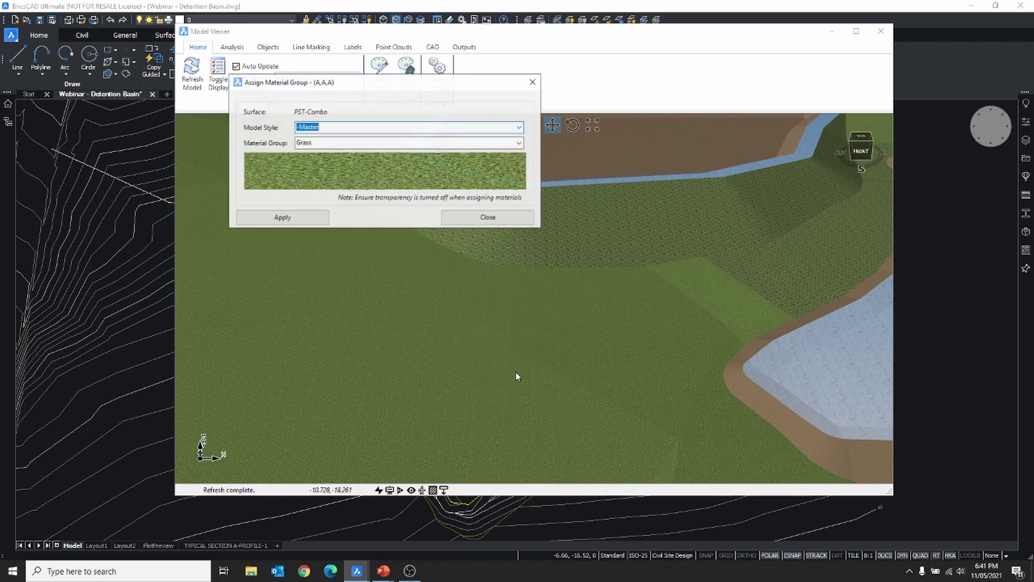
pyautogui.click(519, 143)
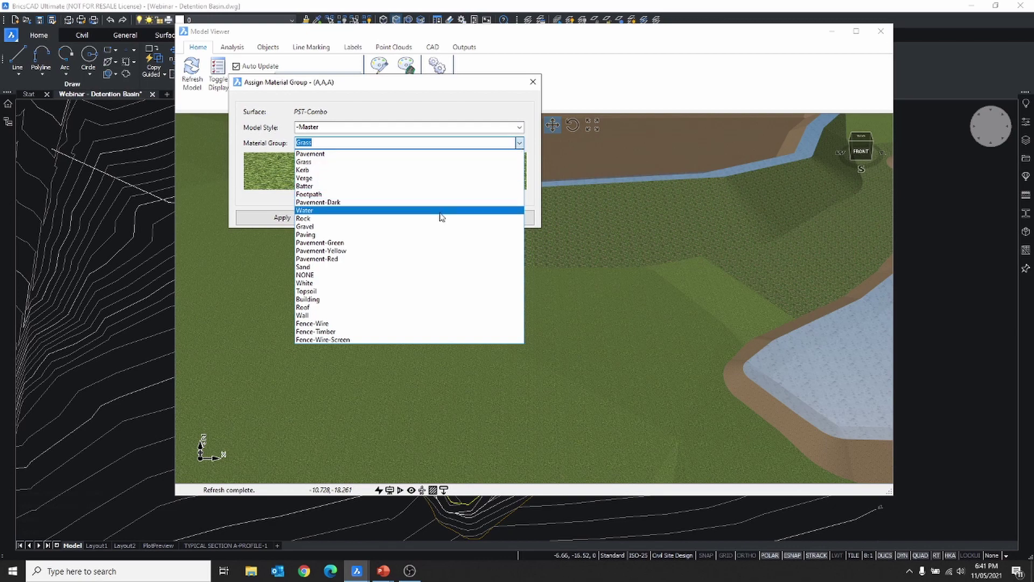
pyautogui.click(372, 291)
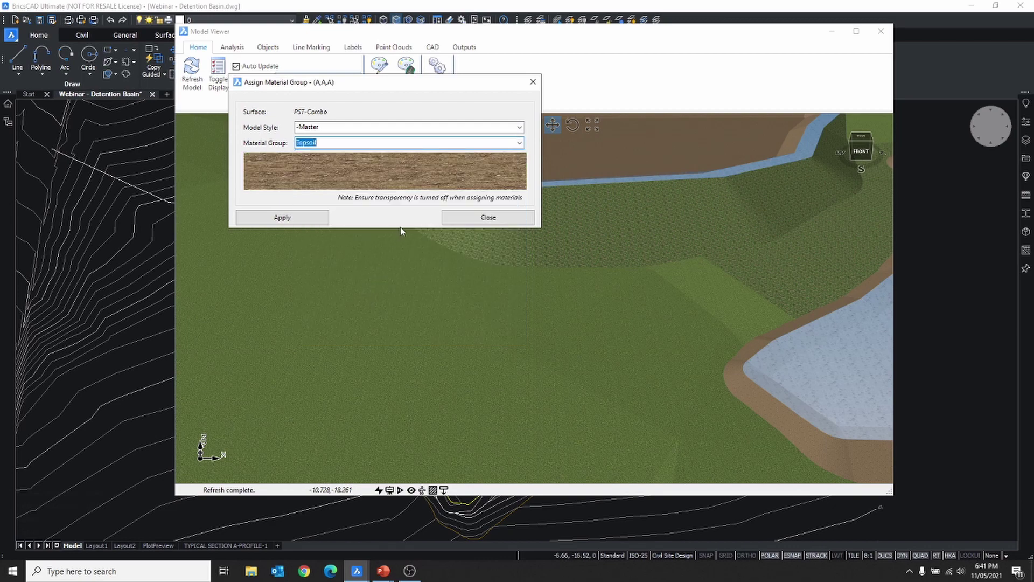
pyautogui.click(291, 219)
pyautogui.moveTo(355, 289); pyautogui.dragTo(361, 319, button='middle')
pyautogui.moveTo(355, 302); pyautogui.dragTo(447, 312)
pyautogui.scroll(-4, 448, 311)
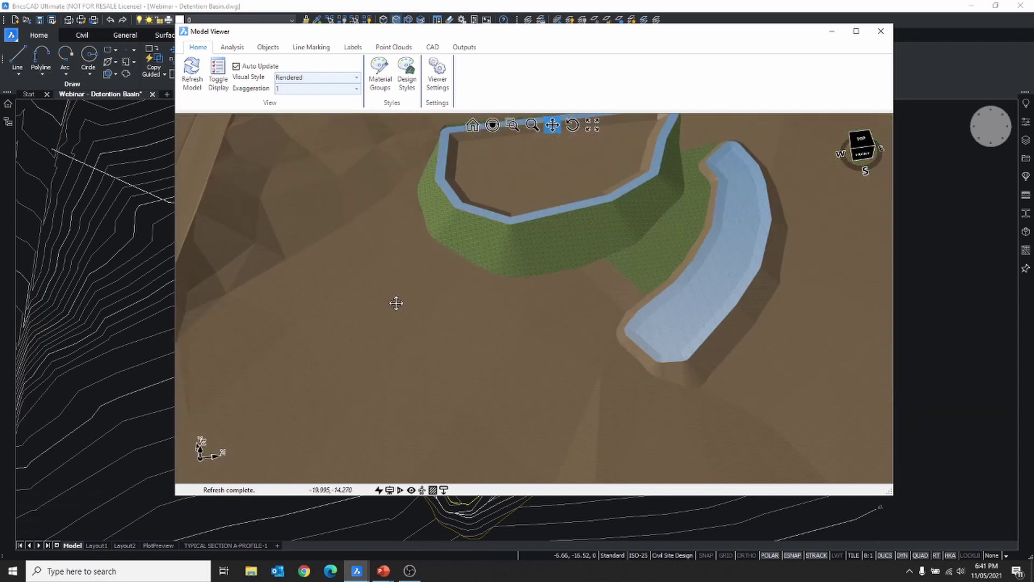
# Reassign the surrounding ground of the PST-Combo surface to the Grass material group
pyautogui.scroll(2, 400, 305)
pyautogui.moveTo(401, 306); pyautogui.dragTo(377, 325, button='middle')
pyautogui.rightClick(376, 325)
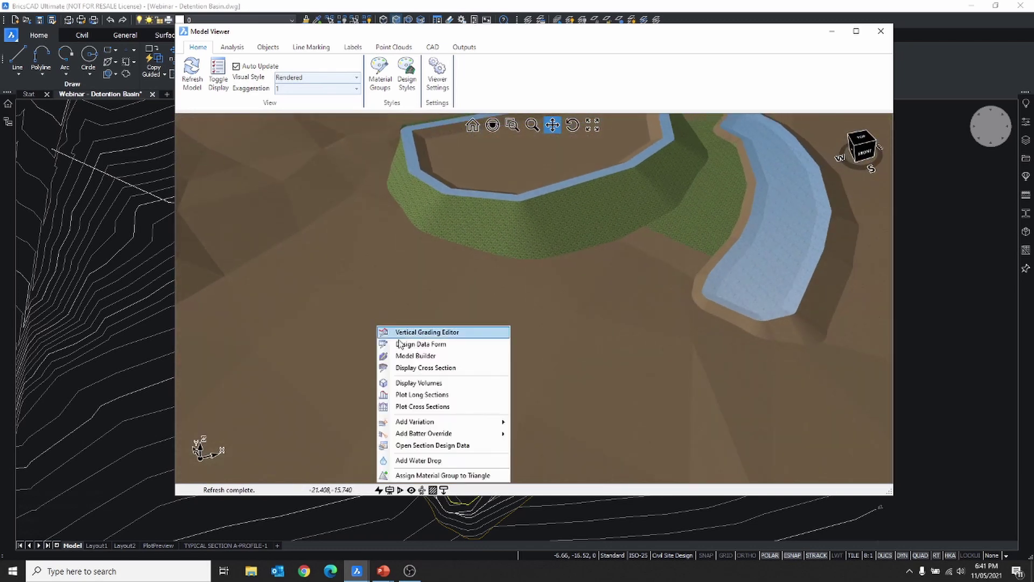
pyautogui.click(435, 476)
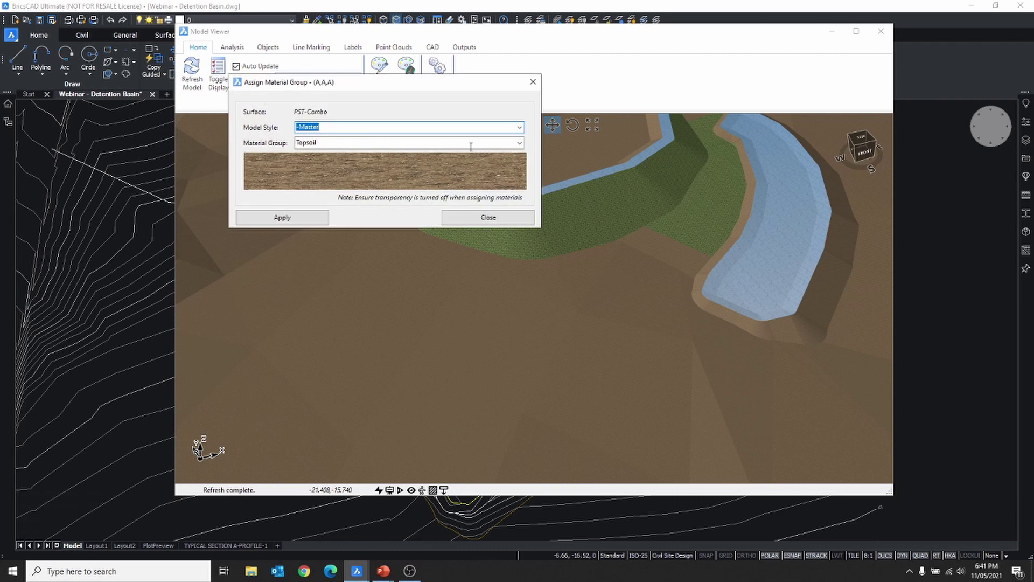
pyautogui.click(521, 144)
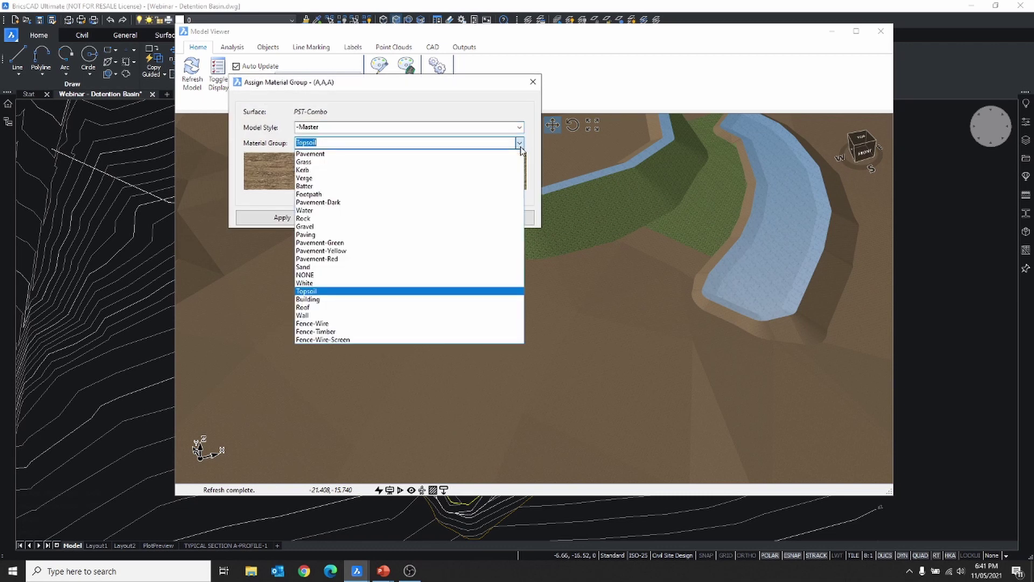
pyautogui.click(495, 165)
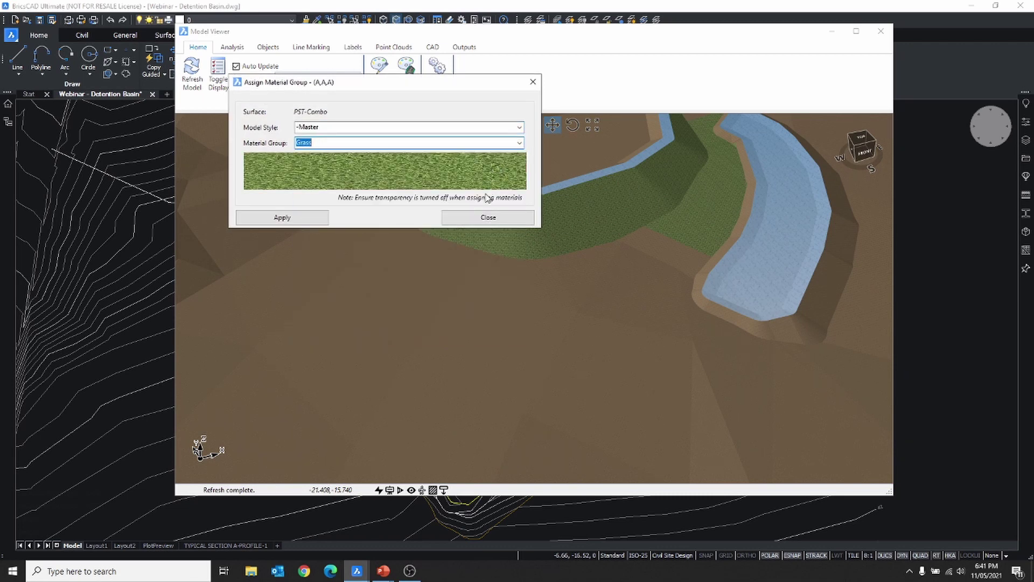
pyautogui.click(284, 219)
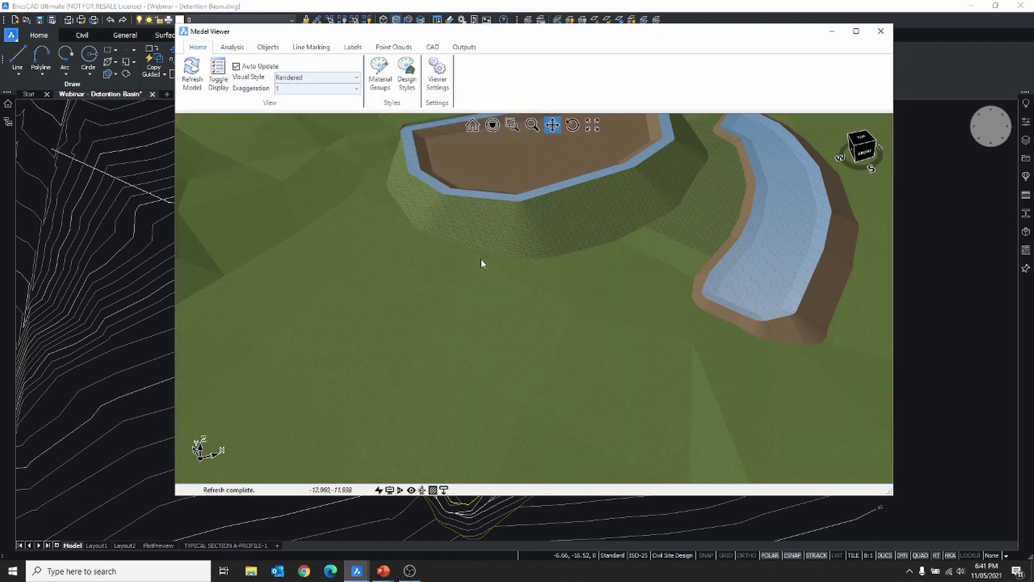
# Add a water drop on the slope behind the pond's west end and maximise the viewer to examine the flow path
pyautogui.moveTo(482, 263); pyautogui.dragTo(509, 244)
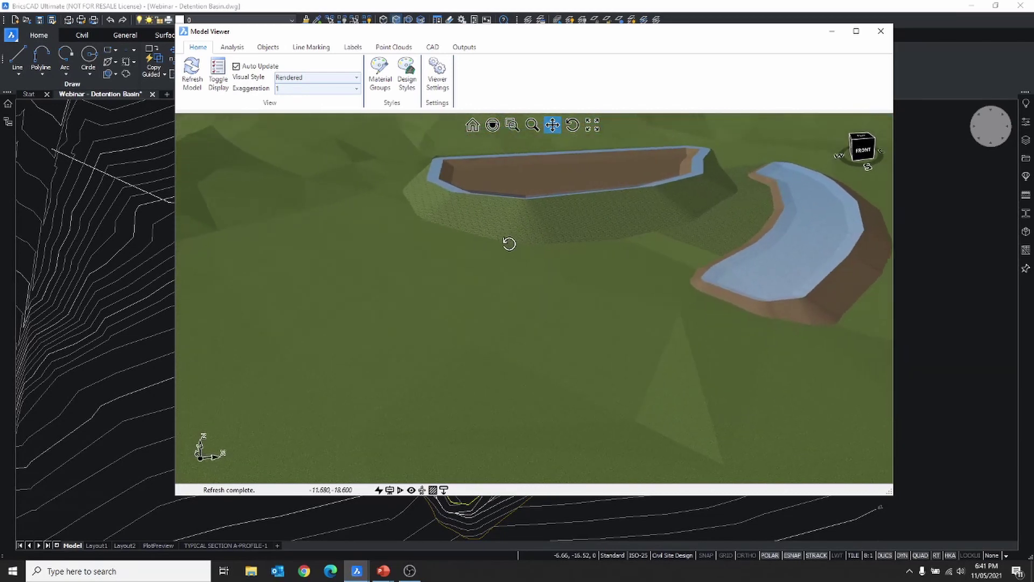
pyautogui.rightClick(391, 141)
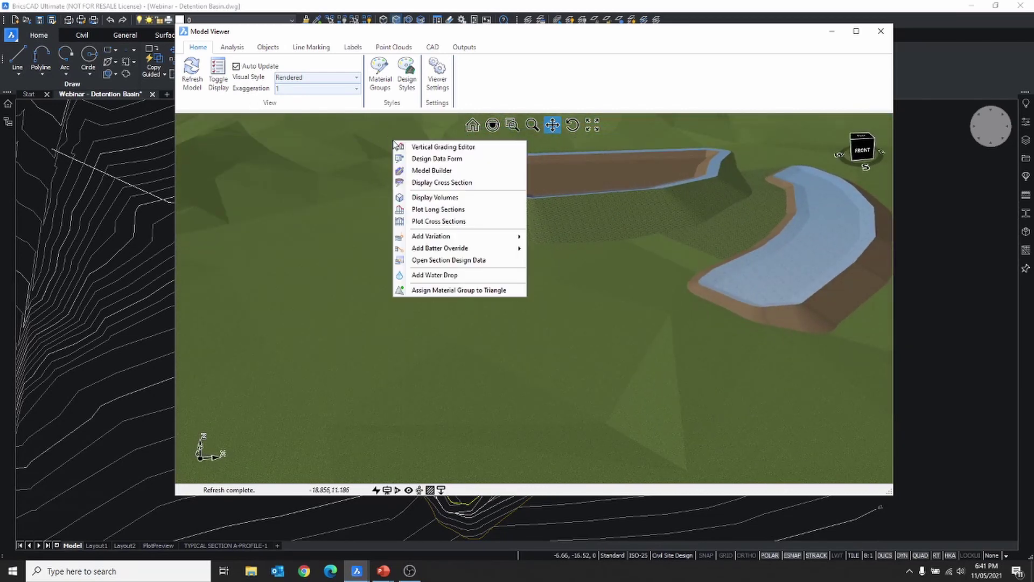
pyautogui.click(451, 275)
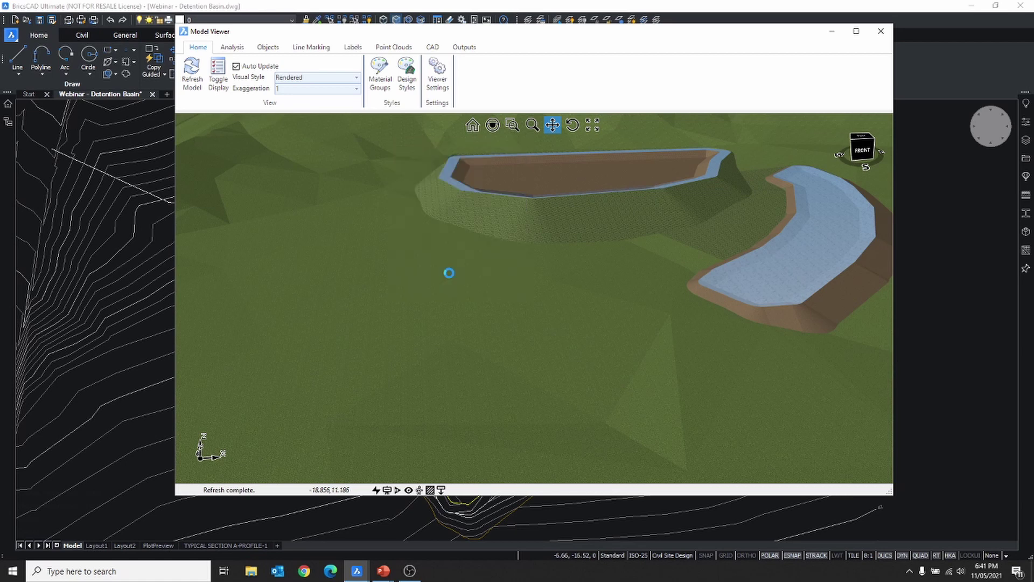
pyautogui.scroll(-3, 453, 274)
pyautogui.moveTo(453, 274); pyautogui.dragTo(492, 282, button='middle')
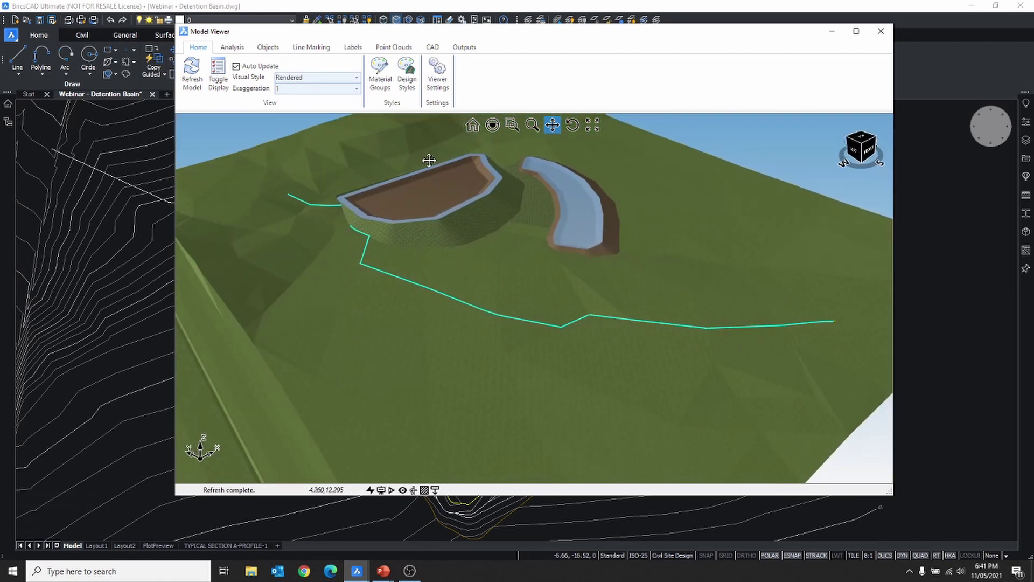
pyautogui.doubleClick(514, 38)
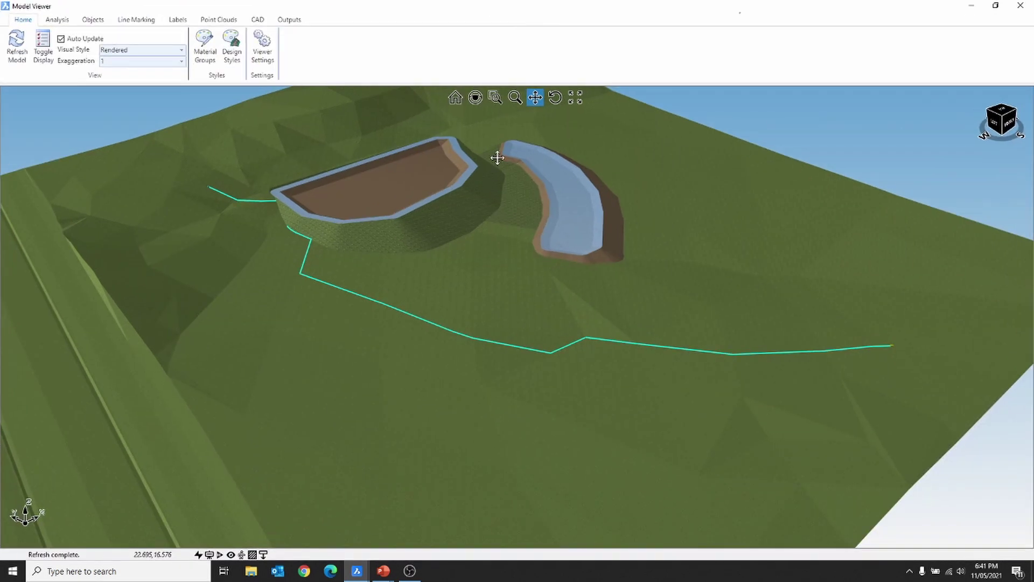
pyautogui.moveTo(497, 157); pyautogui.dragTo(487, 219, button='middle')
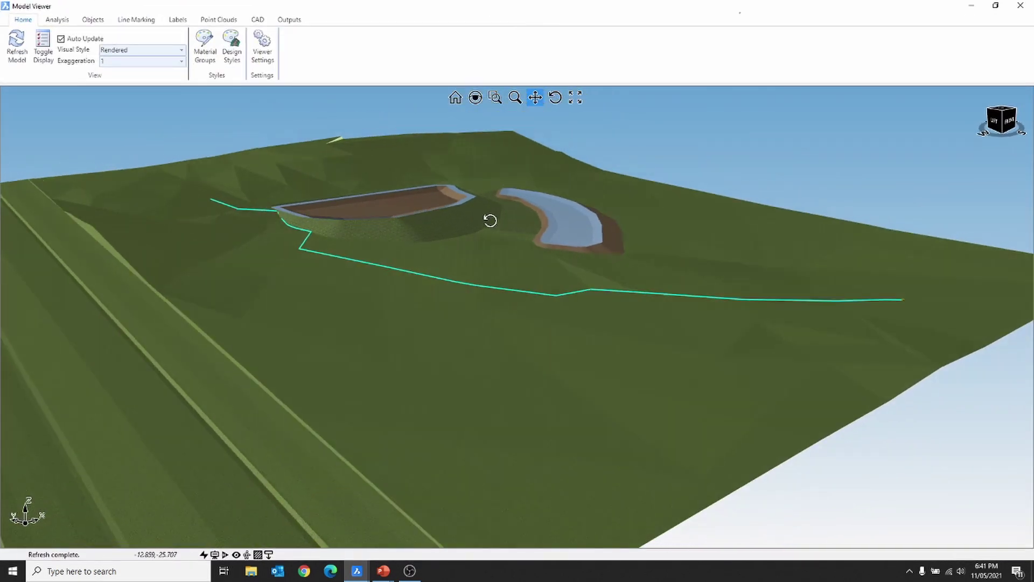
# Set the model's vertical exaggeration to 2 and view the terrain
pyautogui.click(181, 61)
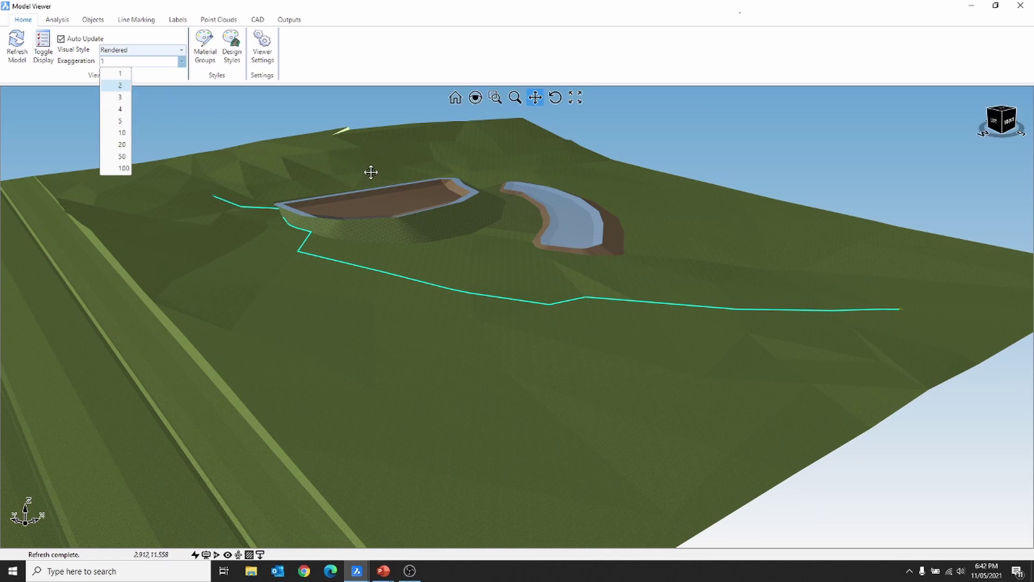
pyautogui.click(111, 85)
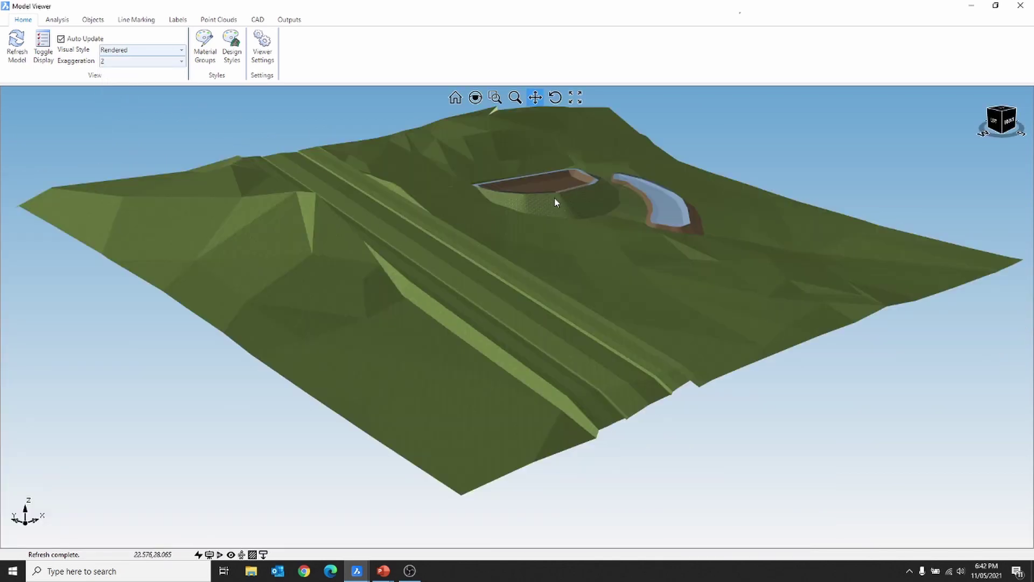
pyautogui.moveTo(557, 201); pyautogui.dragTo(522, 194, button='middle')
# Return the vertical exaggeration to 1 and view the pond and overflow basin closer
pyautogui.click(181, 62)
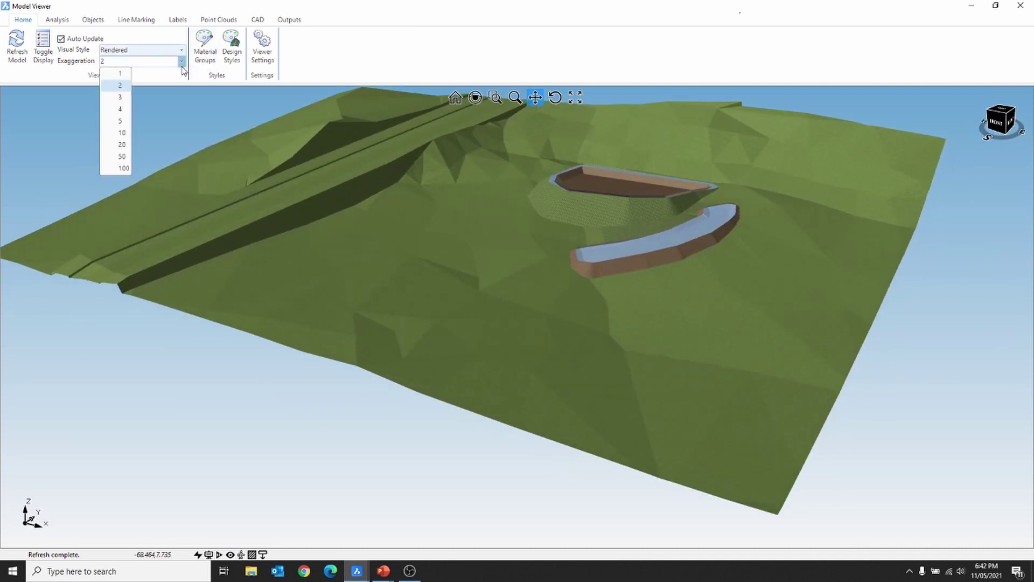
pyautogui.click(122, 75)
pyautogui.moveTo(604, 206)
pyautogui.mouseDown(button='middle')
pyautogui.moveTo(556, 219)
pyautogui.moveTo(624, 210)
pyautogui.mouseUp(button='middle')
pyautogui.moveTo(624, 210); pyautogui.dragTo(513, 270)
pyautogui.scroll(4, 533, 268)
pyautogui.moveTo(513, 275); pyautogui.dragTo(580, 266, button='middle')
# Start an export of the model to the Desktop, look through the available file formats and close the export without saving
pyautogui.click(144, 22)
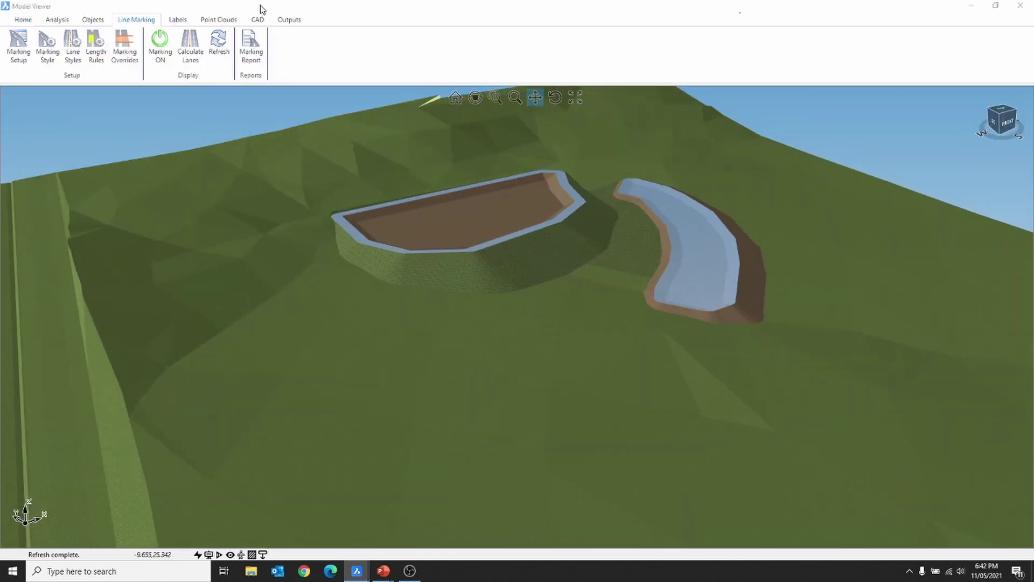
pyautogui.click(290, 20)
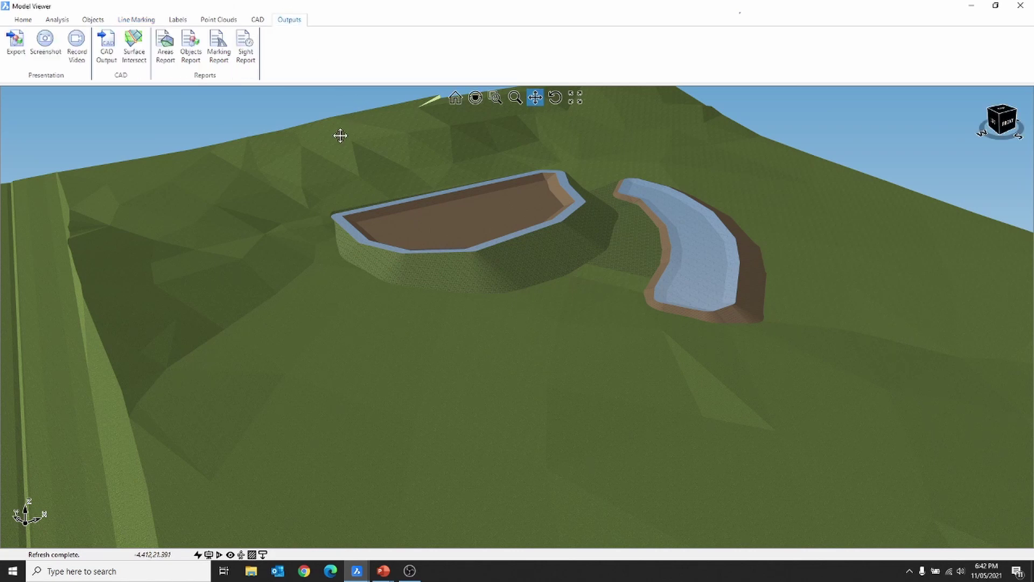
pyautogui.click(16, 48)
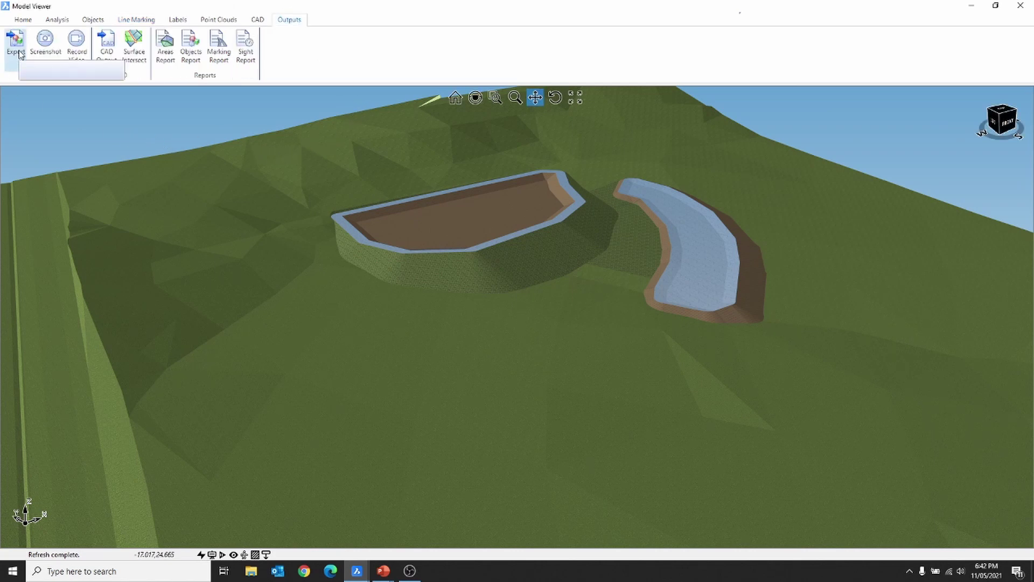
pyautogui.click(383, 252)
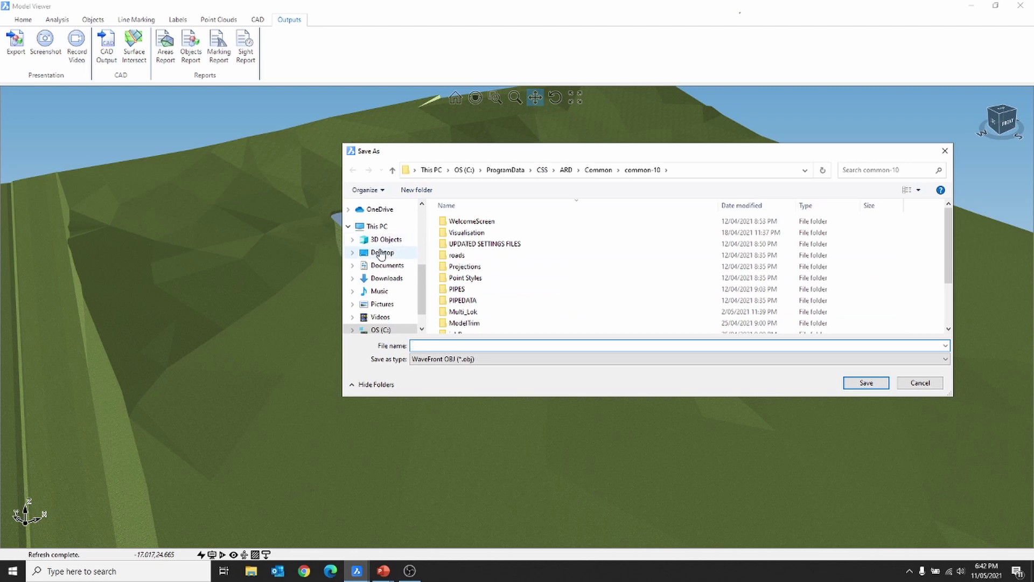
pyautogui.click(499, 359)
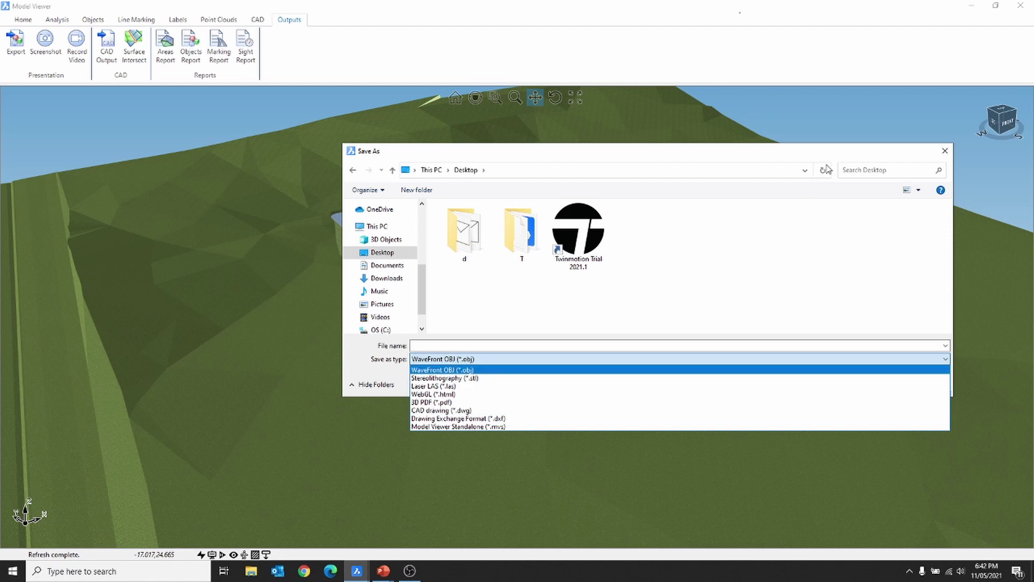
pyautogui.click(946, 154)
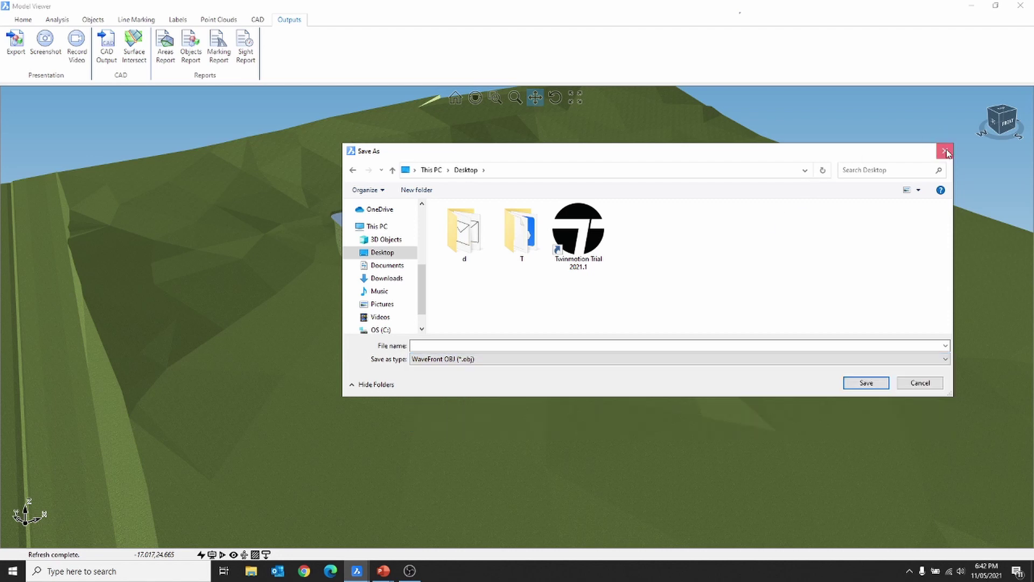
pyautogui.click(946, 153)
# View the pond and overflow basin closer and look through the design commands available for the embankment slope between them
pyautogui.moveTo(455, 302); pyautogui.dragTo(469, 296, button='middle')
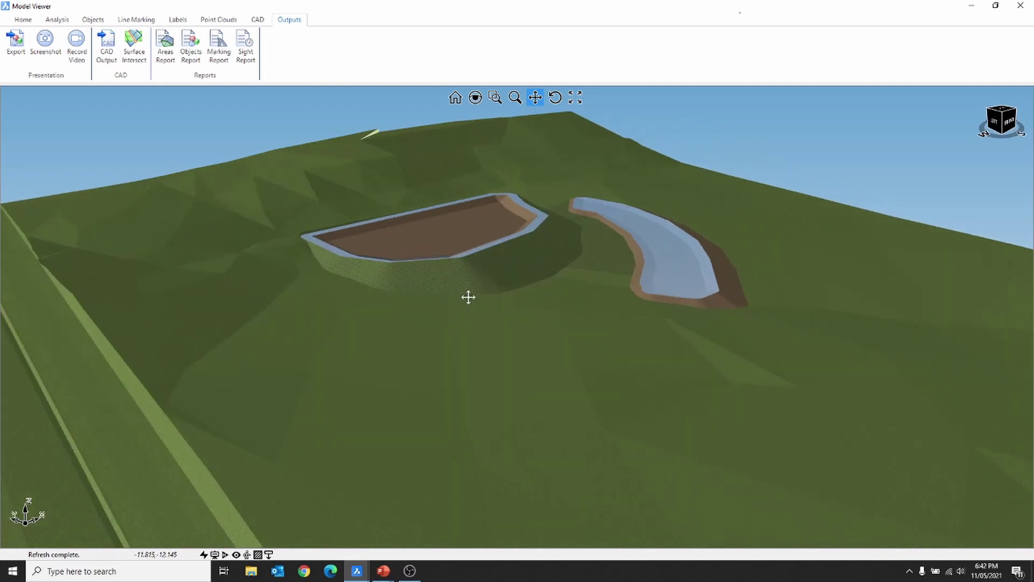
pyautogui.moveTo(468, 297)
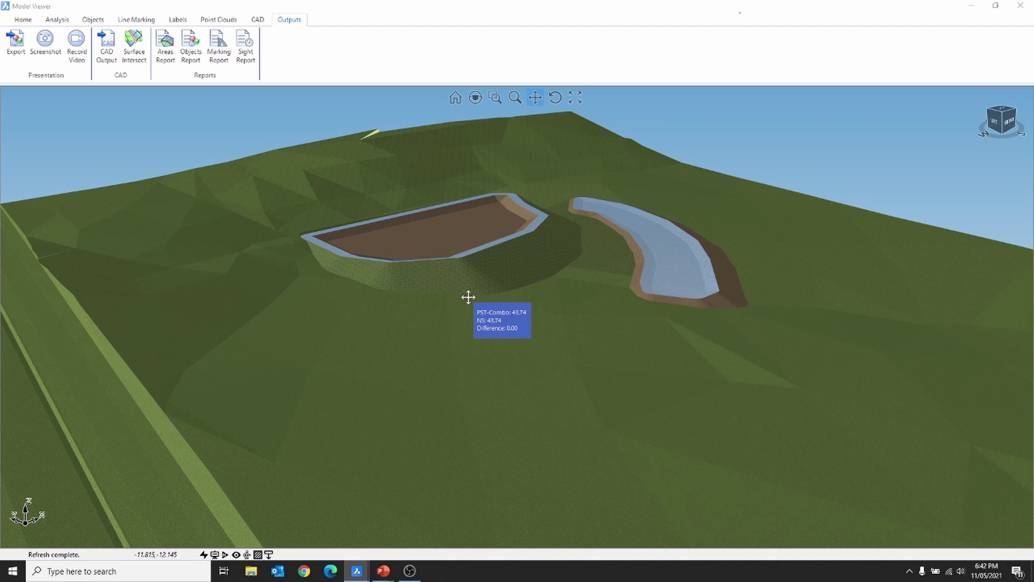
pyautogui.scroll(5, 565, 208)
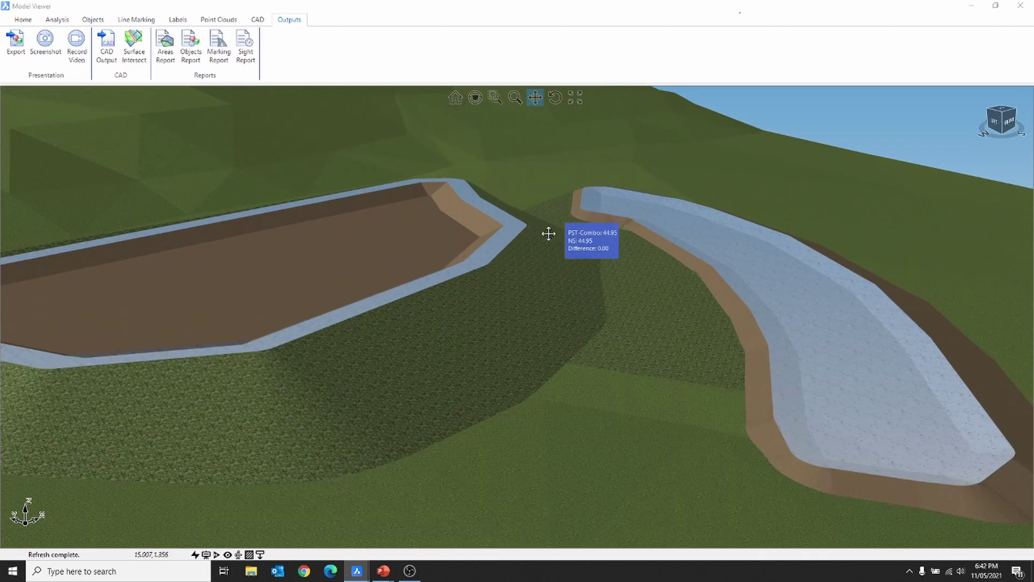
pyautogui.moveTo(531, 327); pyautogui.dragTo(506, 327, button='middle')
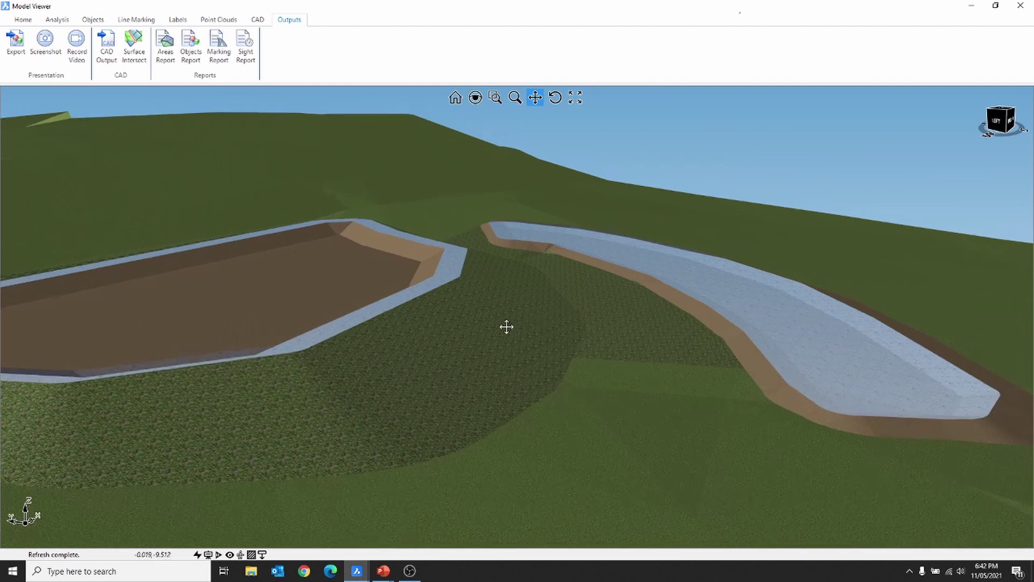
pyautogui.rightClick(506, 327)
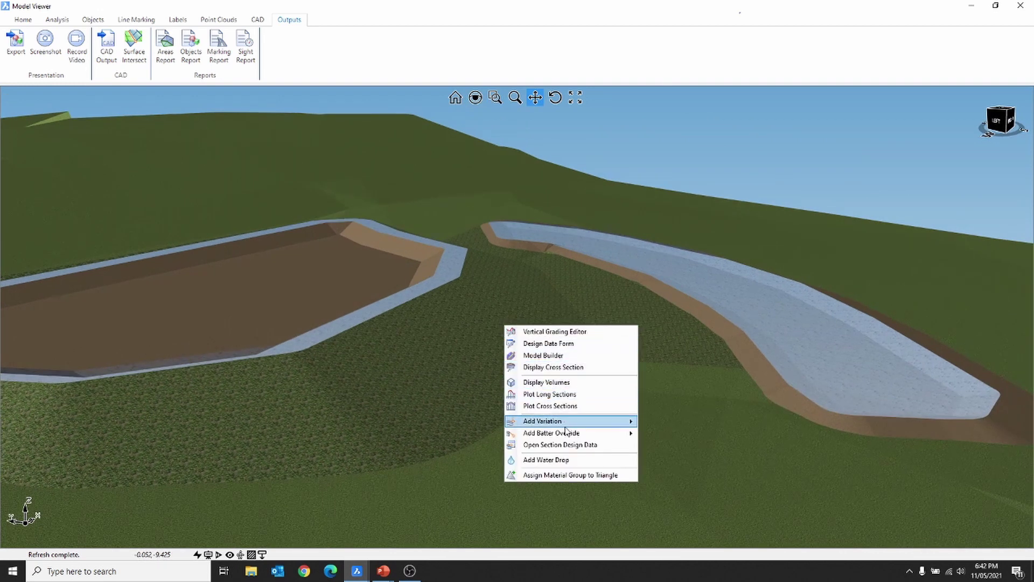
pyautogui.moveTo(568, 435)
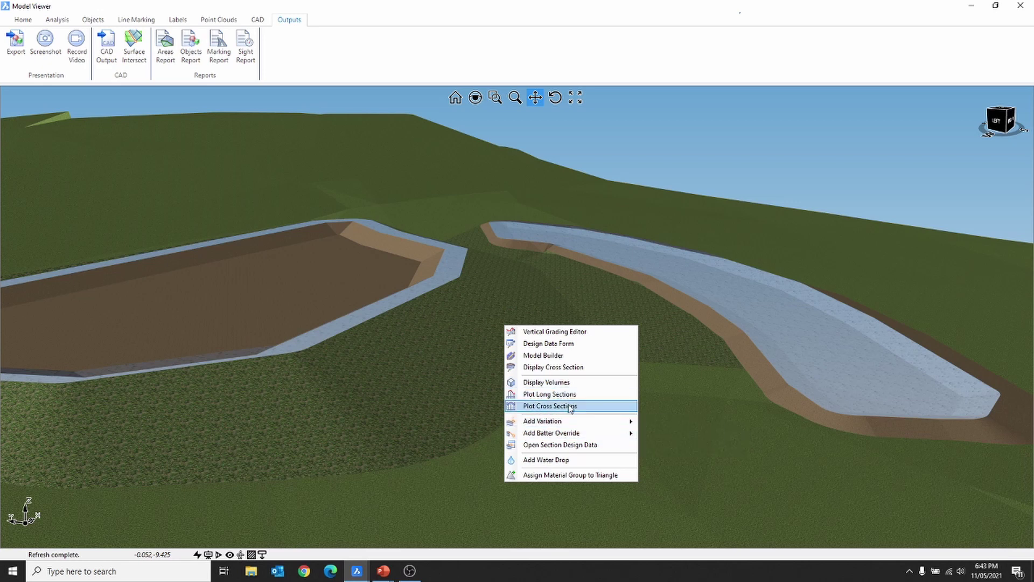
pyautogui.moveTo(558, 239); pyautogui.dragTo(530, 252, button='middle')
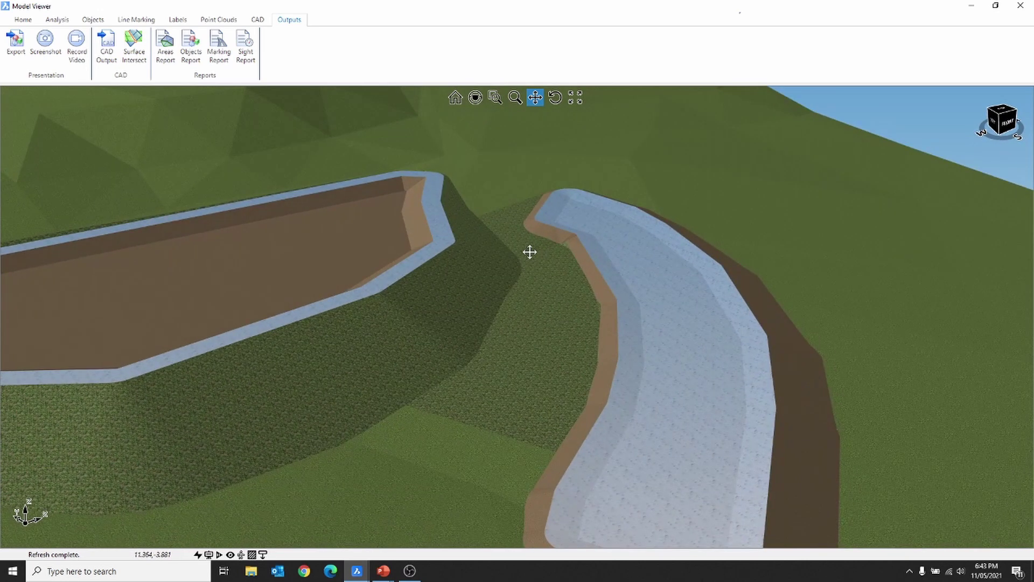
# Set up a model export to the Desktop as CAD drawing (*.dwg) and cancel it without saving
pyautogui.moveTo(530, 252)
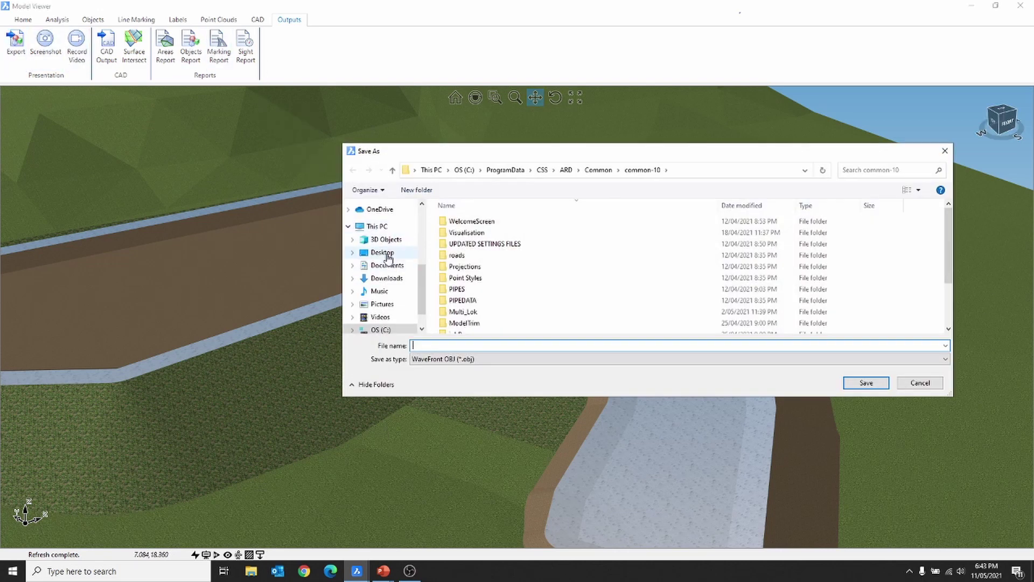
pyautogui.click(382, 252)
pyautogui.click(461, 358)
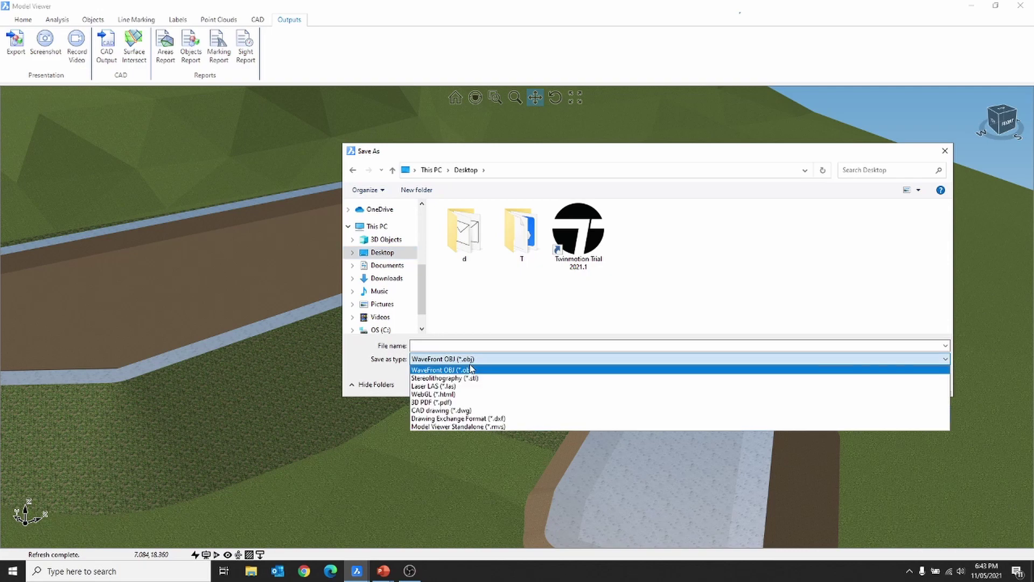
pyautogui.click(483, 412)
pyautogui.click(923, 384)
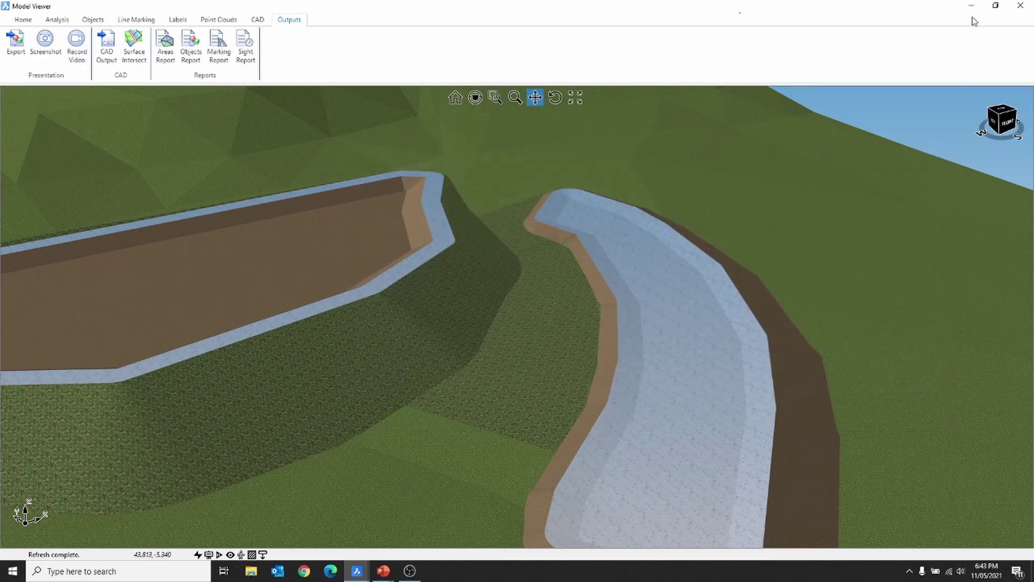
# Close the Model Viewer and open the drawing "POND - Topology for Twin Motion" from its Desktop shortcut
pyautogui.click(1020, 6)
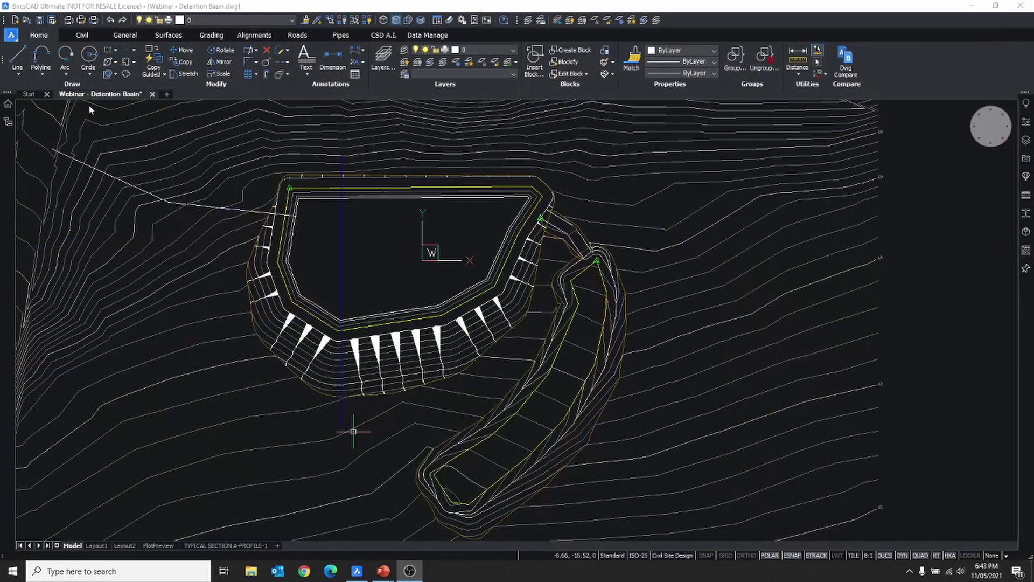
pyautogui.click(24, 24)
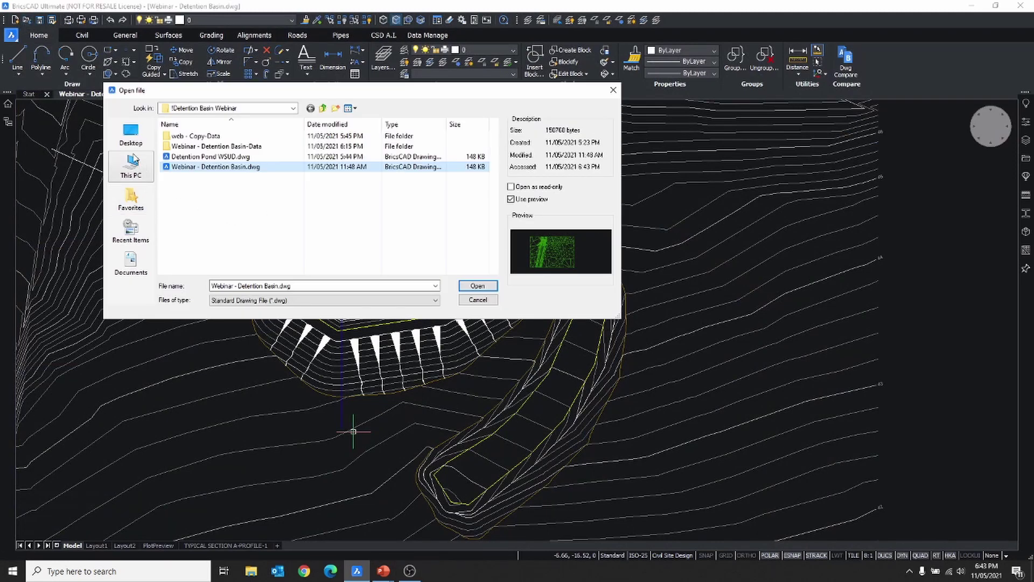
pyautogui.click(131, 133)
pyautogui.click(302, 225)
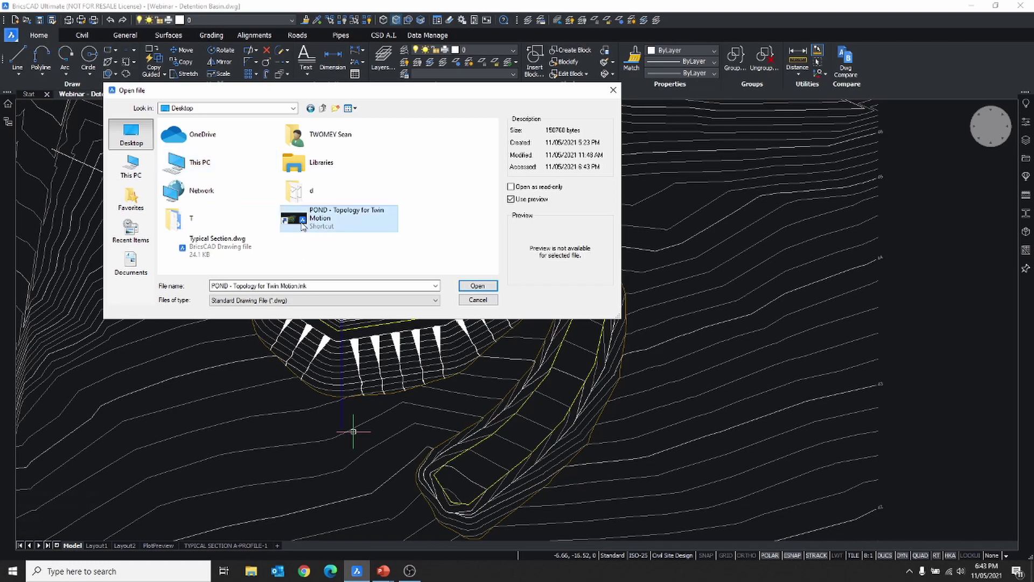
pyautogui.doubleClick(303, 225)
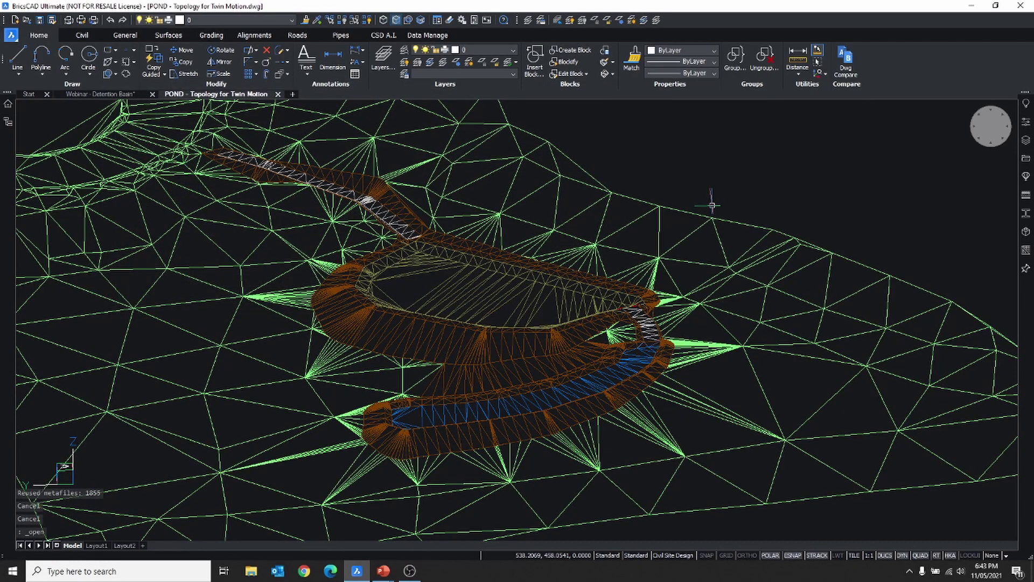
# Change the visual style of the pond topology drawing to Modeling
pyautogui.scroll(-6, 712, 206)
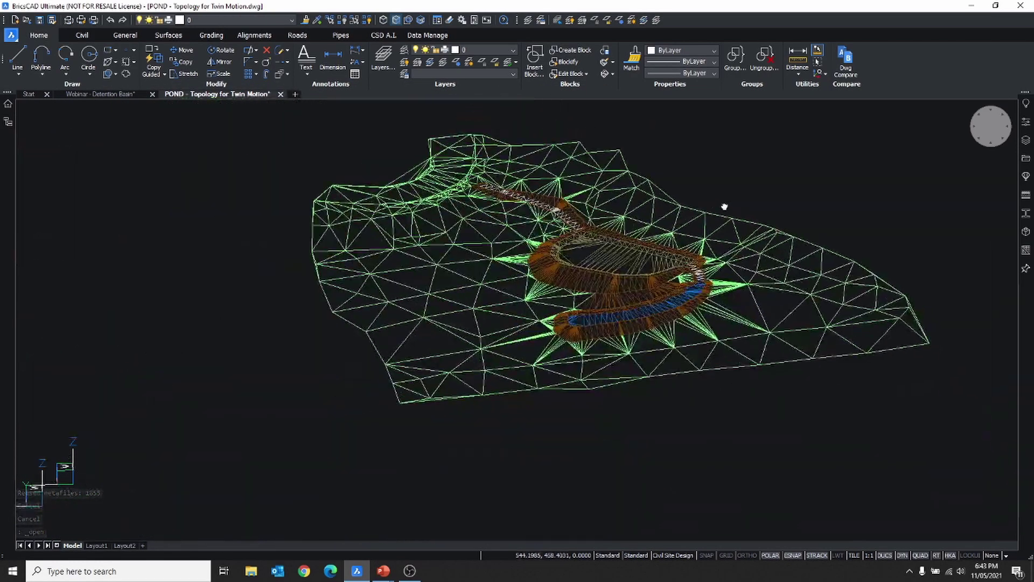
pyautogui.keyDown('shift'); pyautogui.moveTo(716, 203); pyautogui.dragTo(748, 203, button='middle'); pyautogui.keyUp('shift')
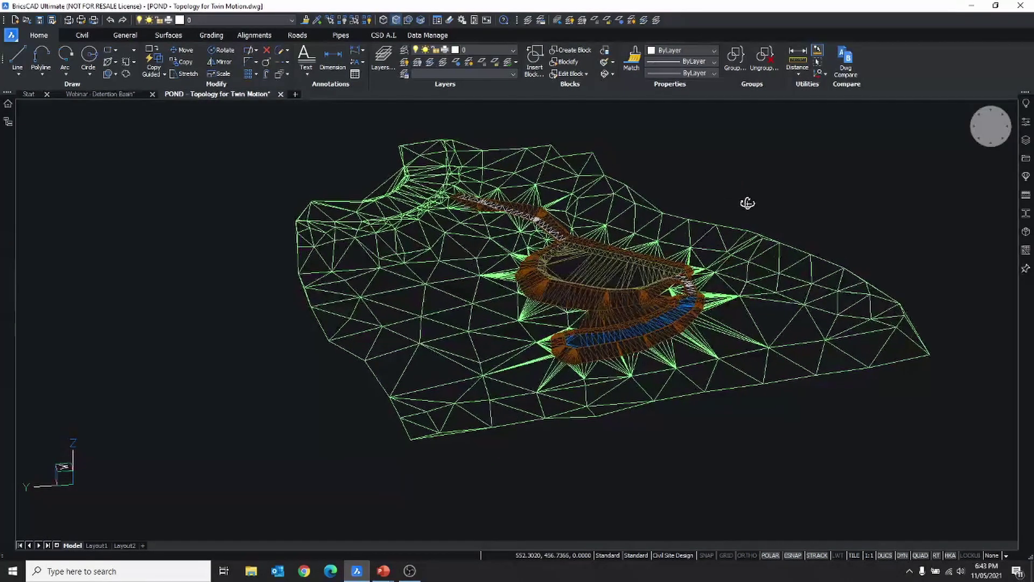
pyautogui.scroll(5, 674, 221)
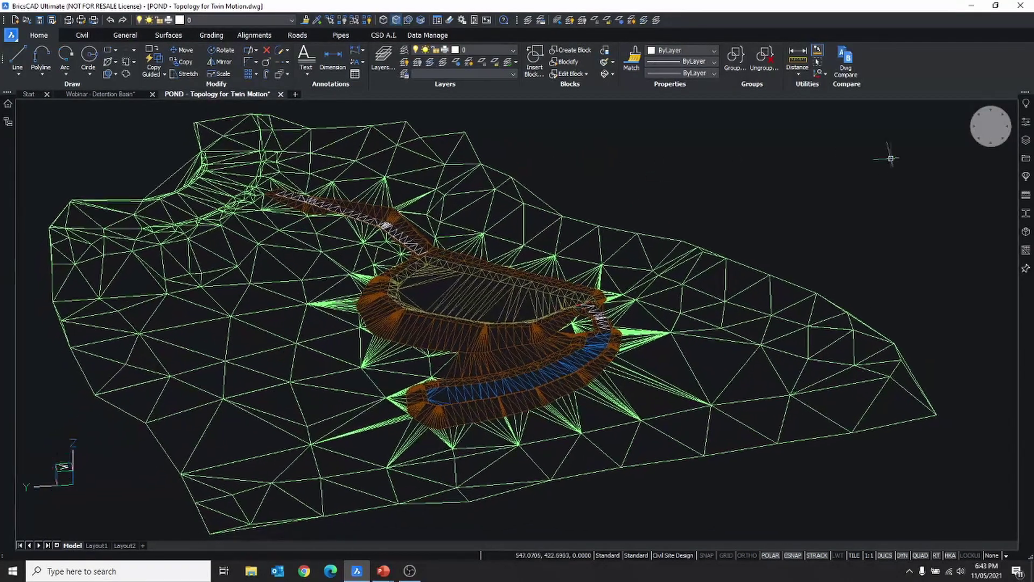
pyautogui.click(1026, 121)
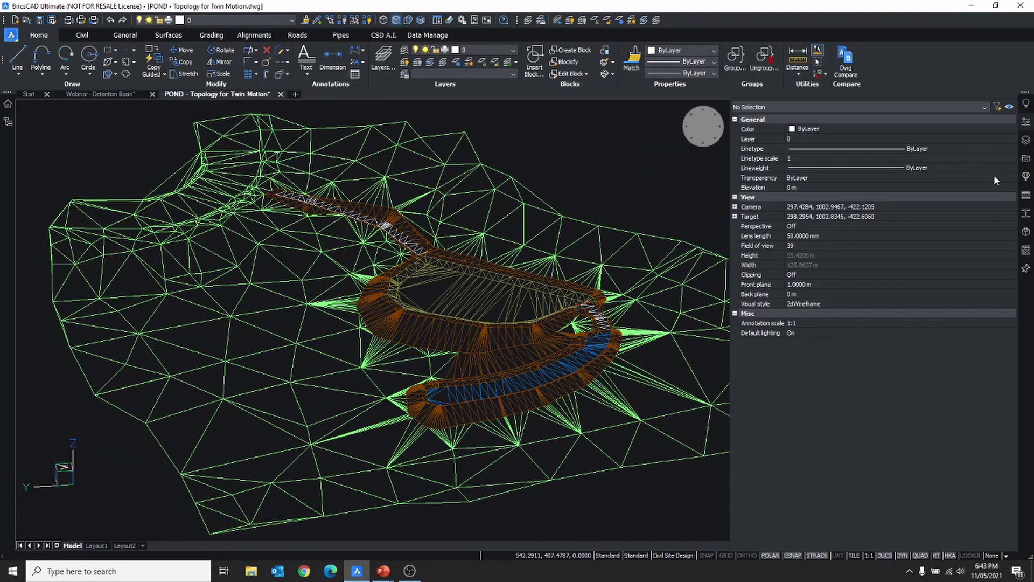
pyautogui.click(846, 303)
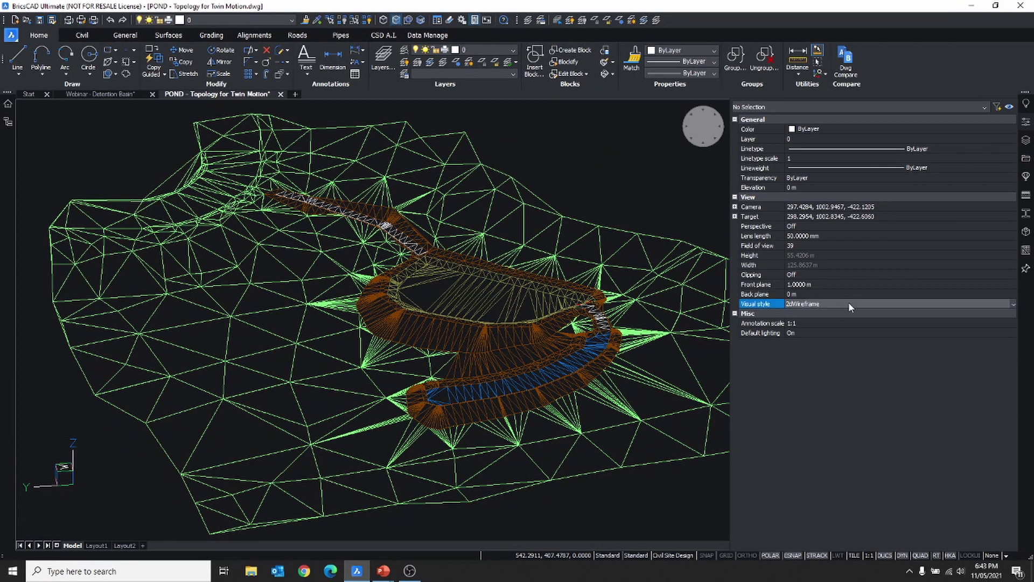
pyautogui.click(858, 304)
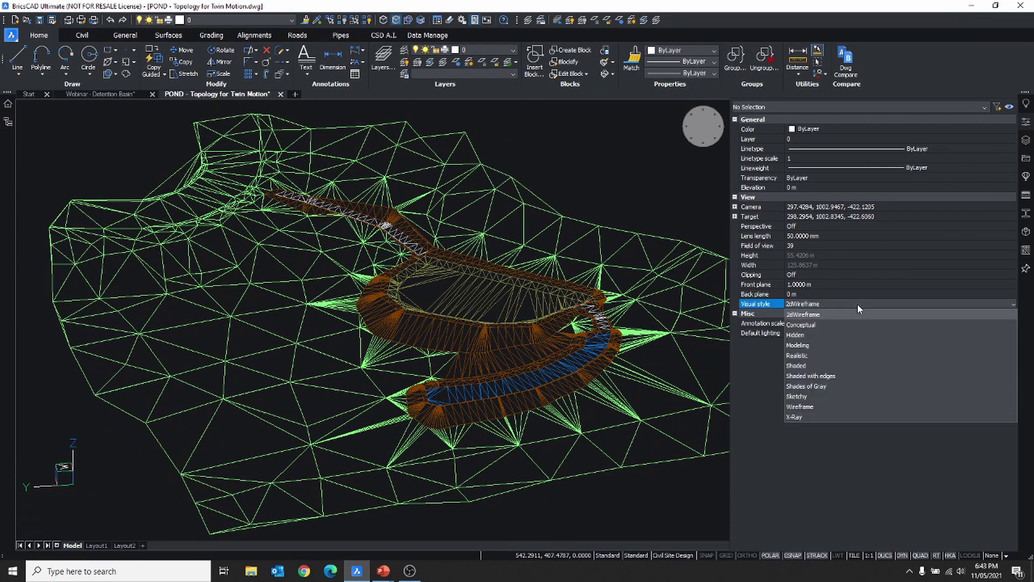
pyautogui.click(834, 345)
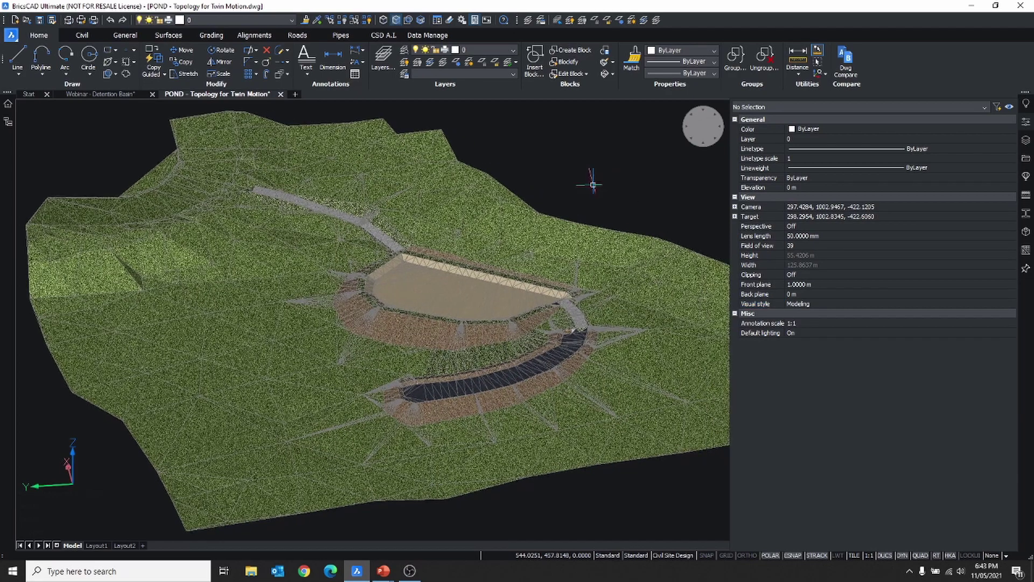
# Examine the textured pond, batter and overflow basin meshes up close and from another angle
pyautogui.scroll(5, 561, 183)
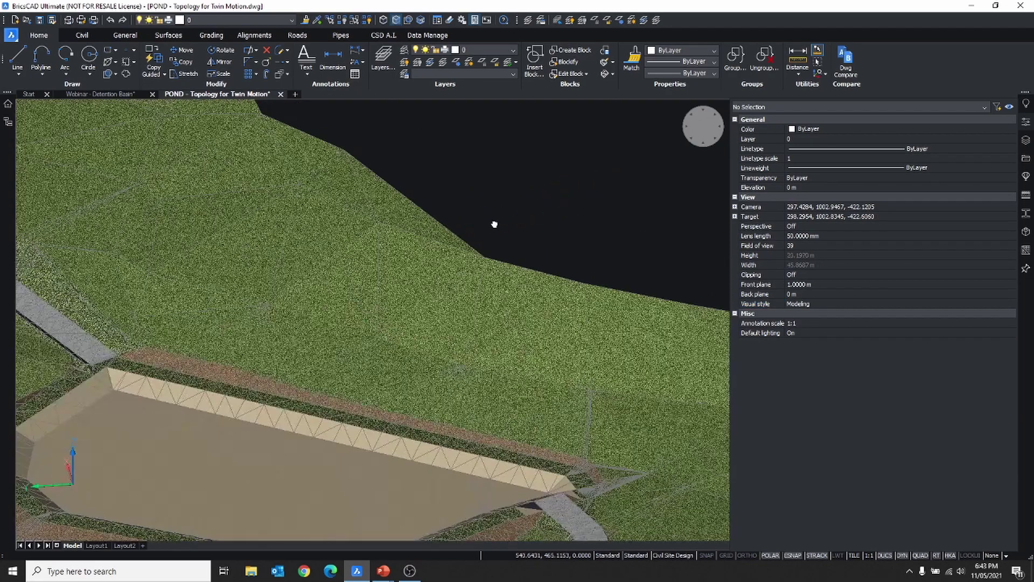
pyautogui.scroll(1, 493, 223)
pyautogui.moveTo(407, 275); pyautogui.dragTo(512, 165, button='middle')
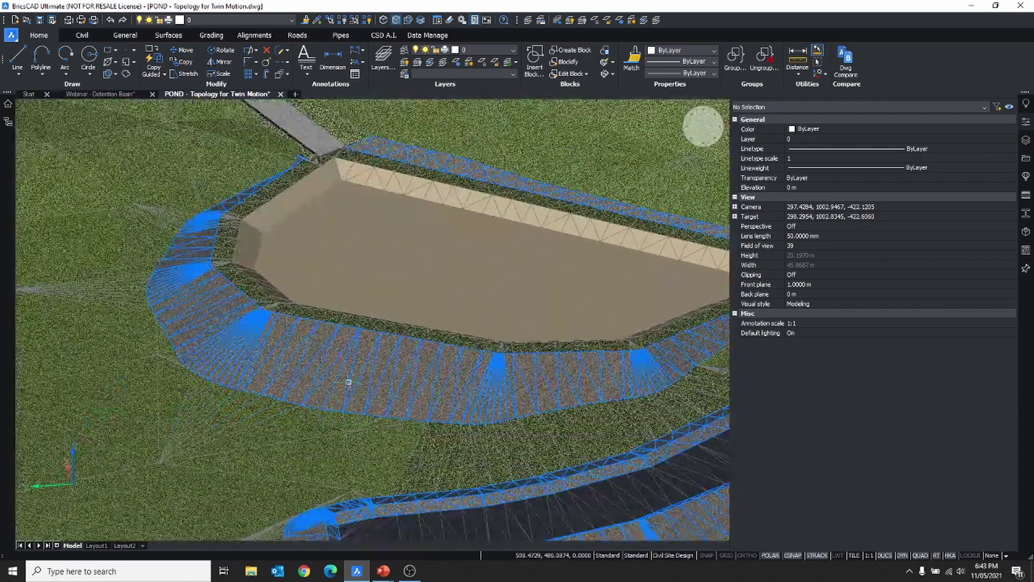
pyautogui.keyDown('shift'); pyautogui.moveTo(353, 379); pyautogui.dragTo(423, 366, button='middle'); pyautogui.keyUp('shift')
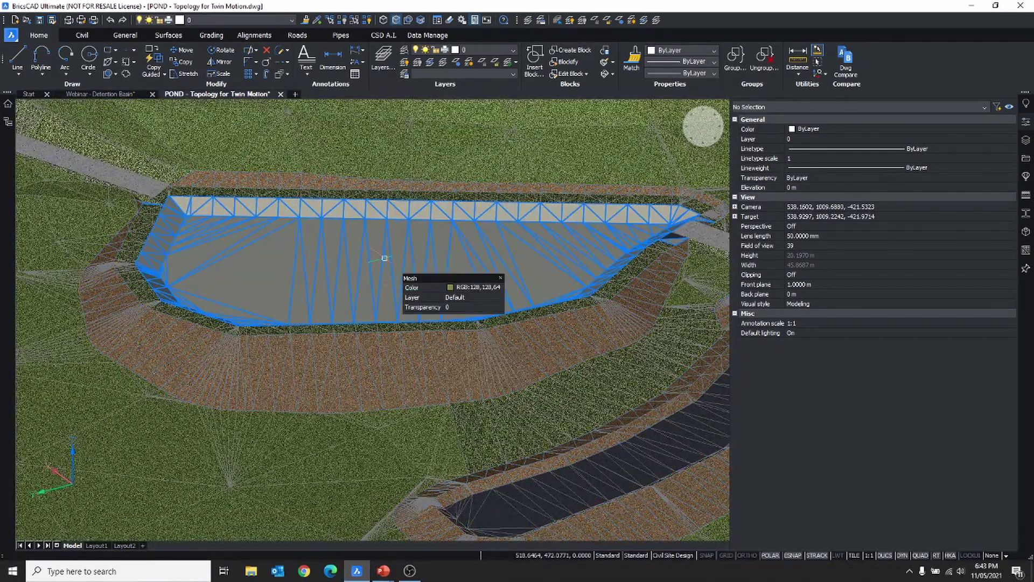
pyautogui.scroll(-5, 385, 258)
pyautogui.scroll(3, 384, 259)
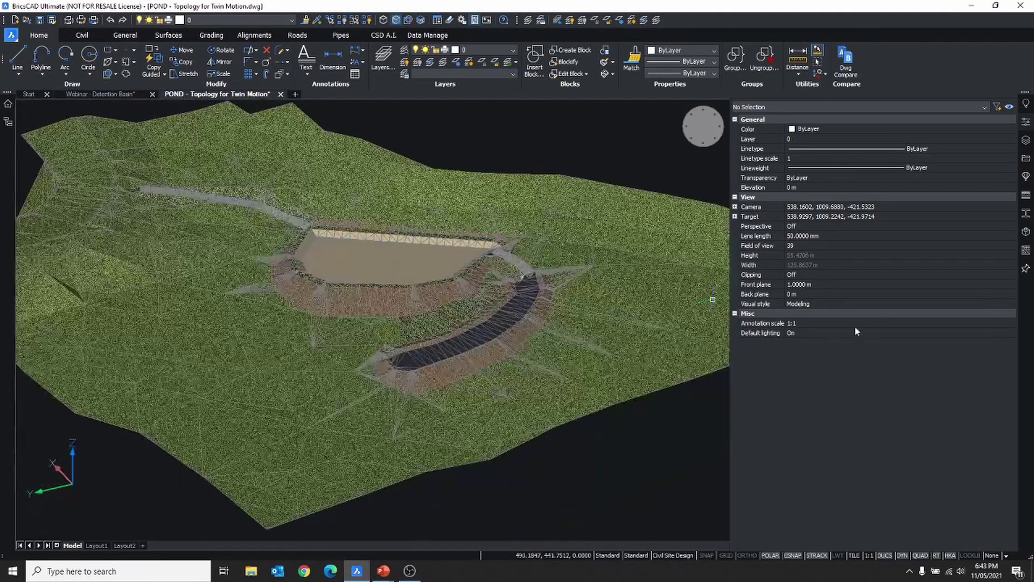
# Return the drawing's visual style to 2dWireframe
pyautogui.click(843, 305)
pyautogui.click(842, 306)
pyautogui.click(830, 314)
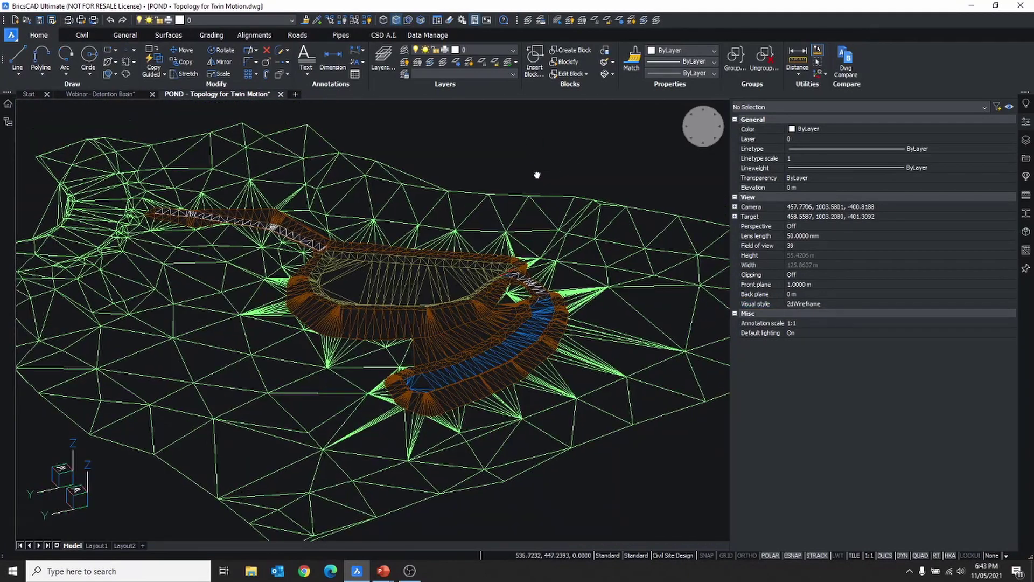
# Review the file types available for exporting the pond topology drawing, and leave the export without saving
pyautogui.click(12, 38)
pyautogui.click(46, 203)
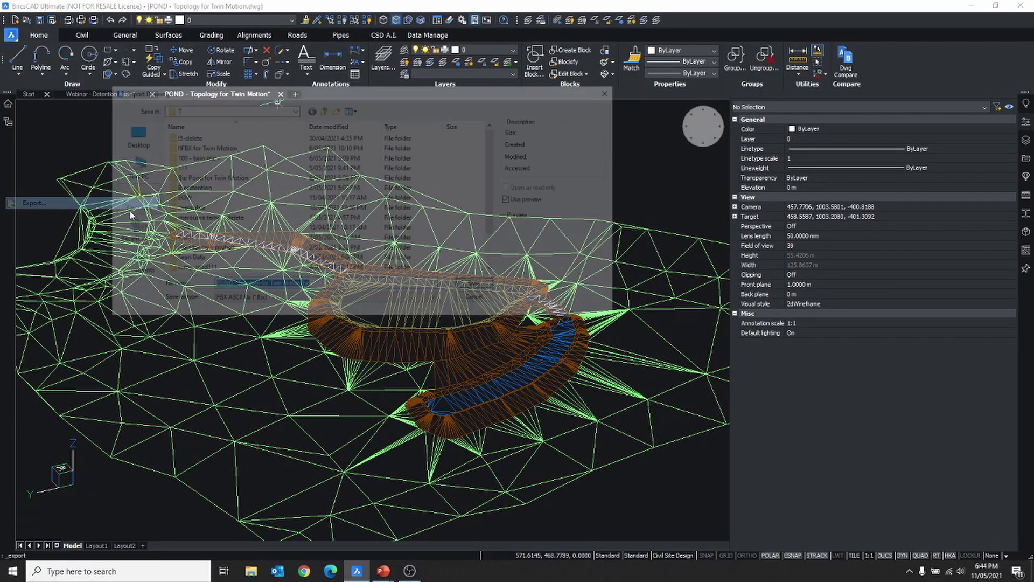
pyautogui.click(131, 135)
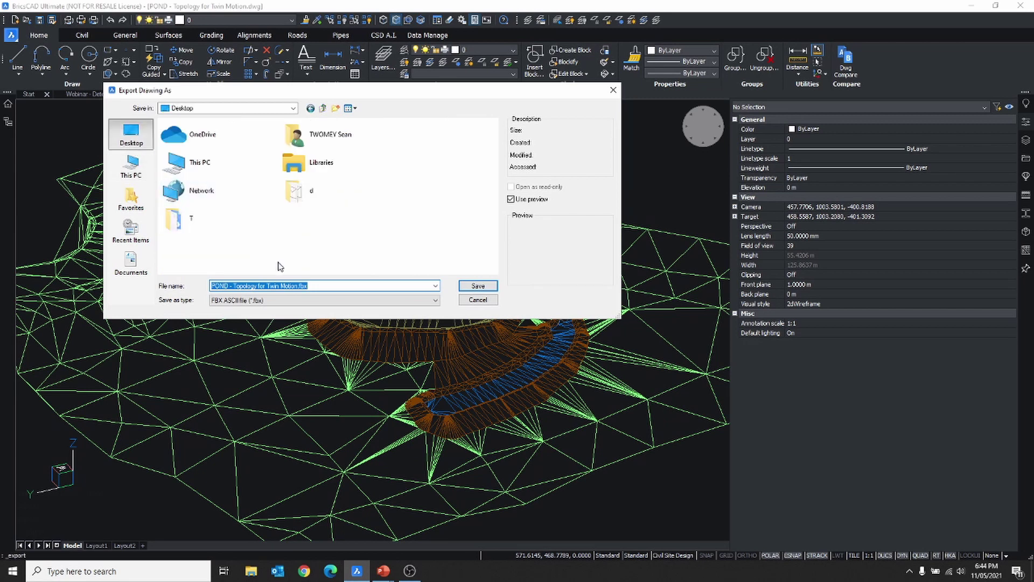
pyautogui.click(303, 299)
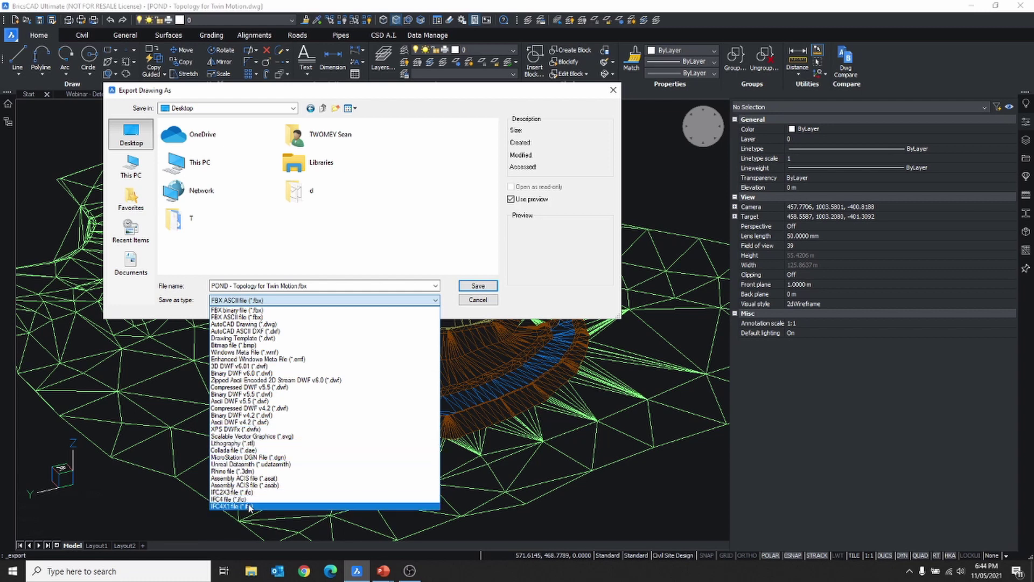
pyautogui.click(486, 307)
pyautogui.click(478, 300)
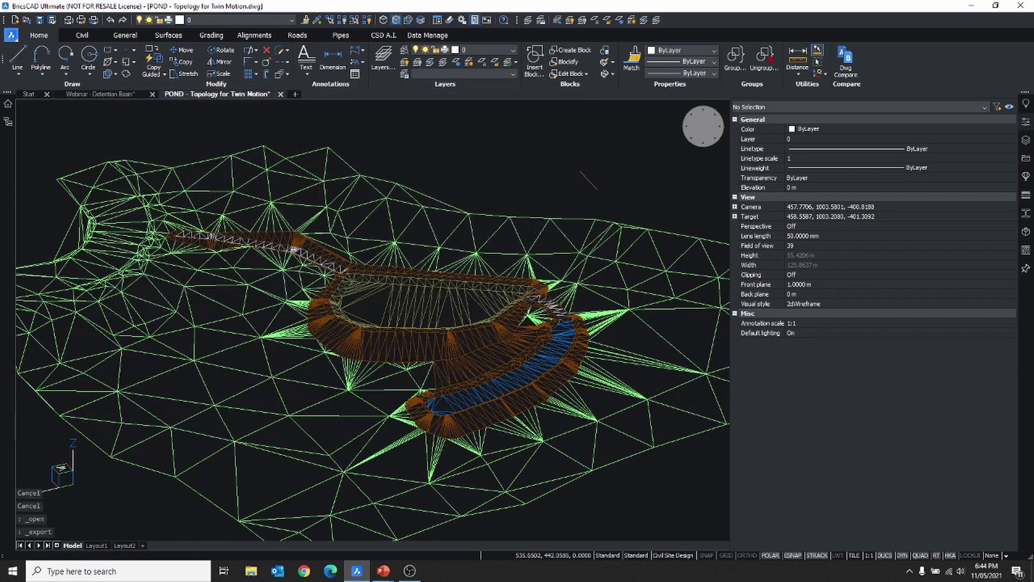
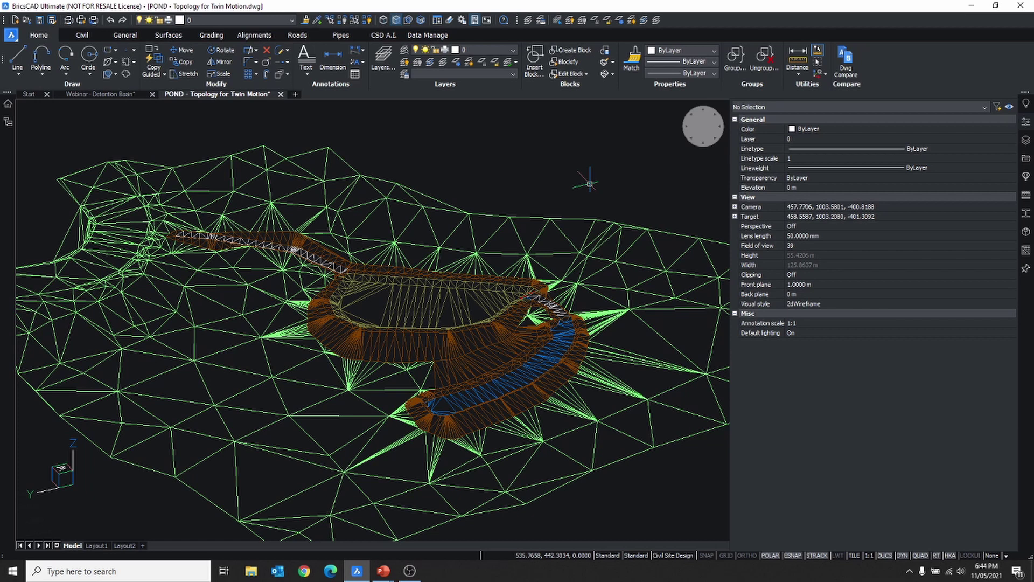
# Switch to Twinmotion with the imported pond model and browse the library's ground materials to the Nature set
pyautogui.click(1026, 124)
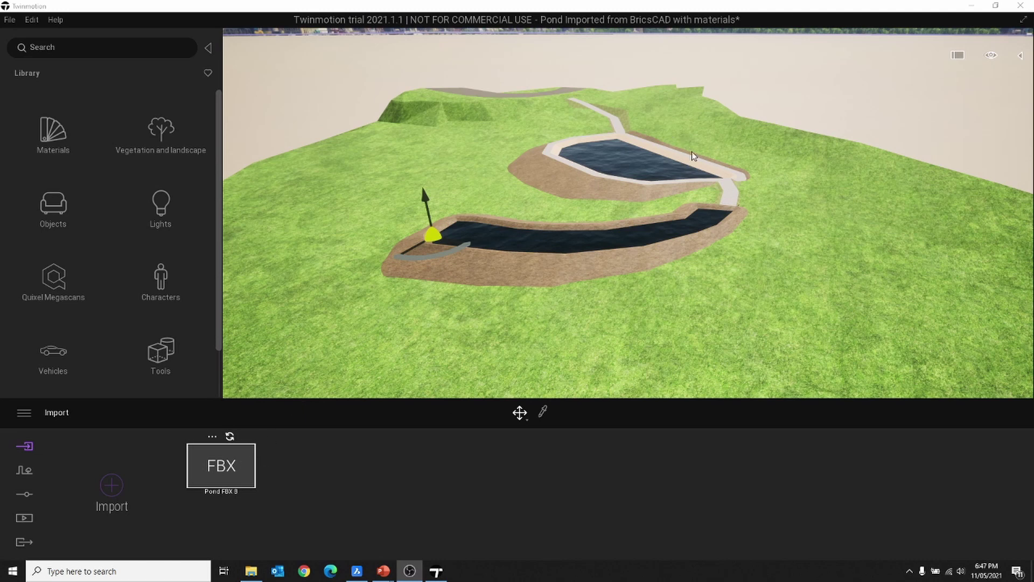
pyautogui.scroll(-5, 616, 208)
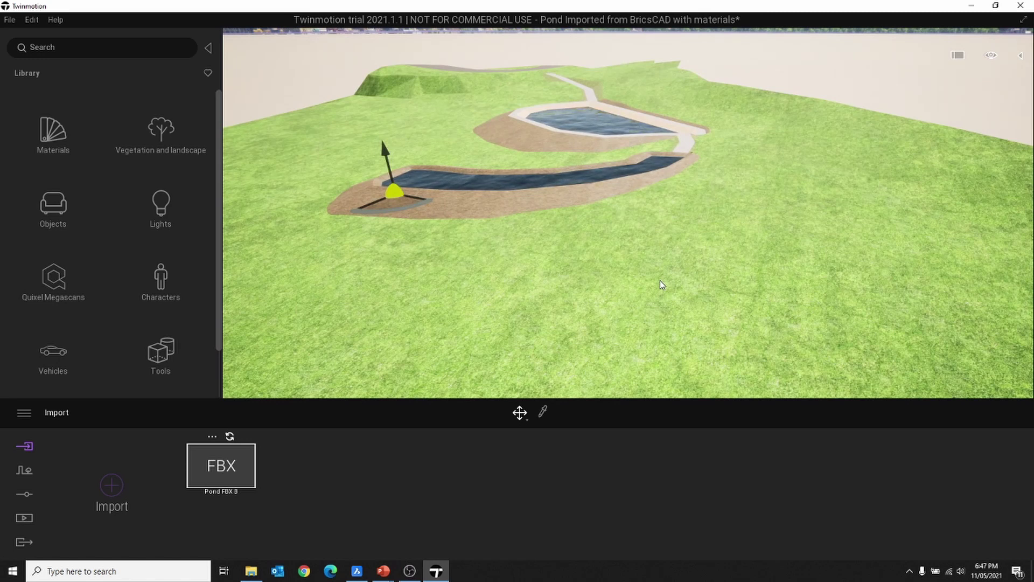
pyautogui.click(54, 138)
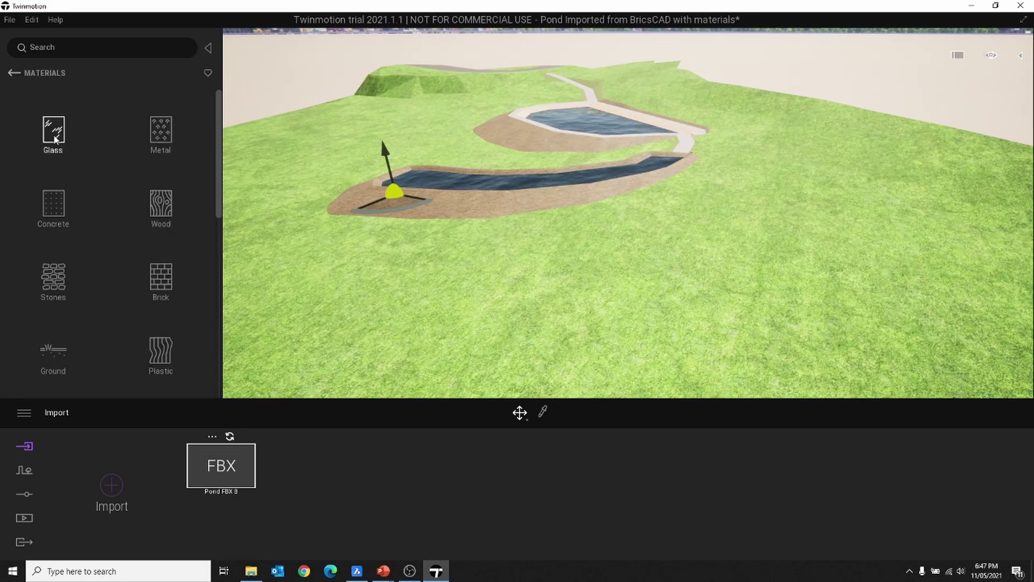
pyautogui.scroll(-3, 79, 235)
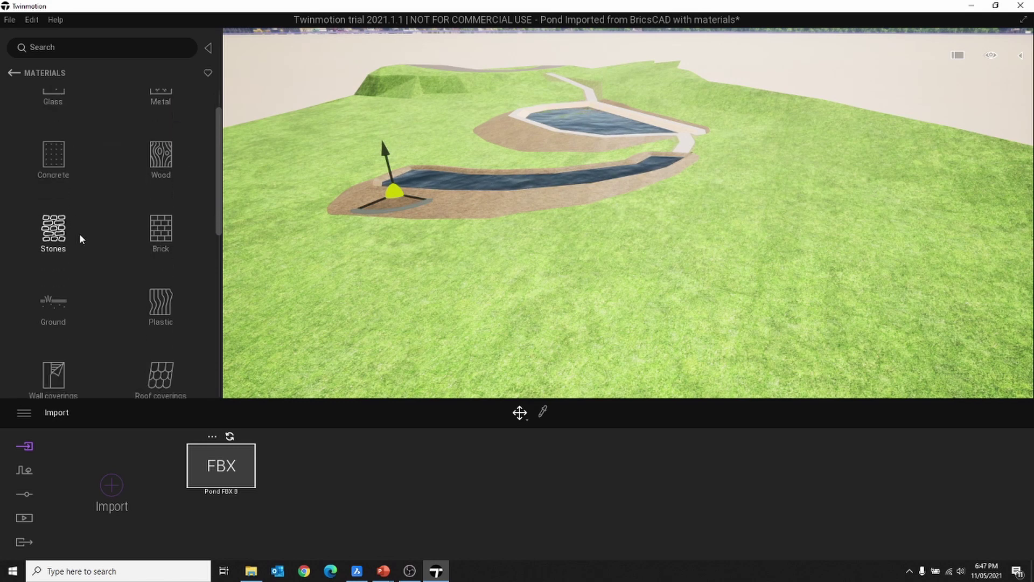
pyautogui.click(53, 274)
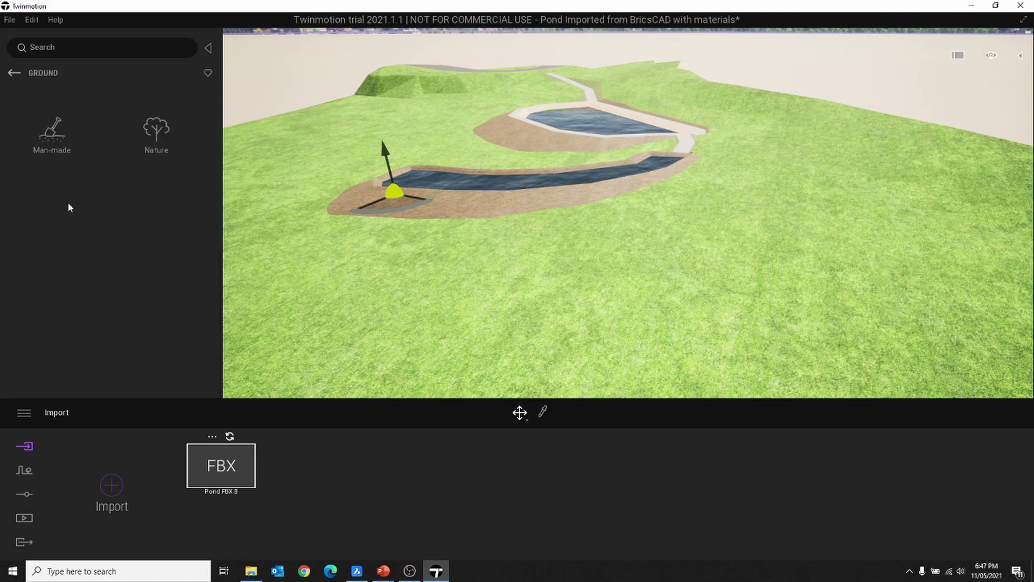
pyautogui.click(155, 139)
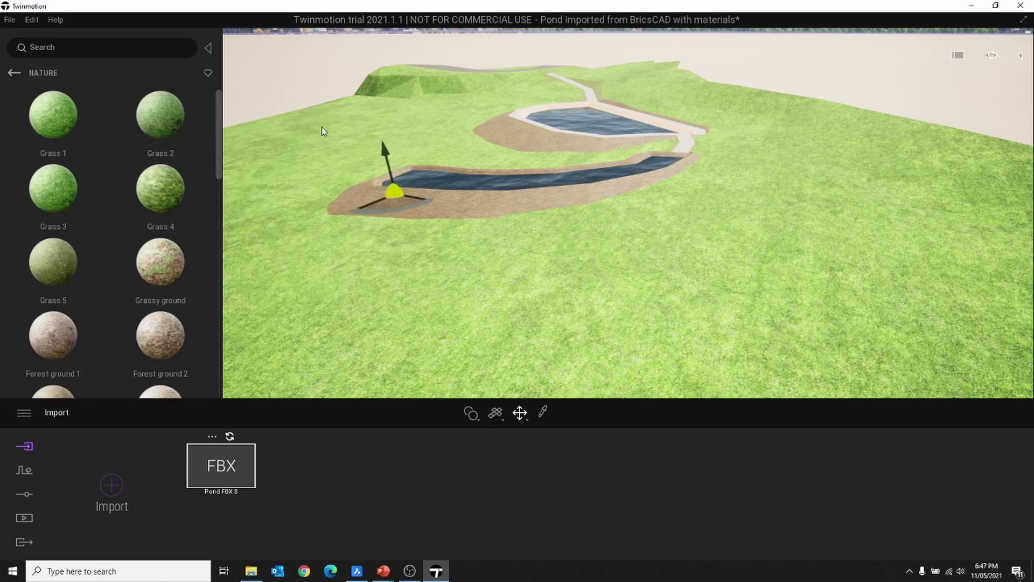
# Examine the water, batter and grass surfaces of the pond and overflow basin up close, and return to the main library
pyautogui.scroll(6, 622, 179)
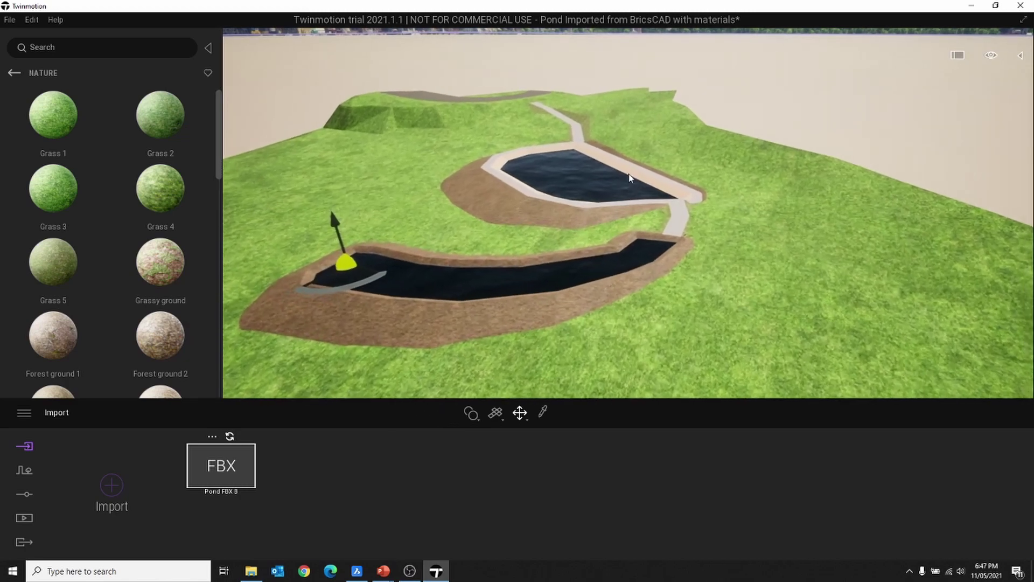
pyautogui.scroll(2, 628, 172)
pyautogui.scroll(5, 602, 250)
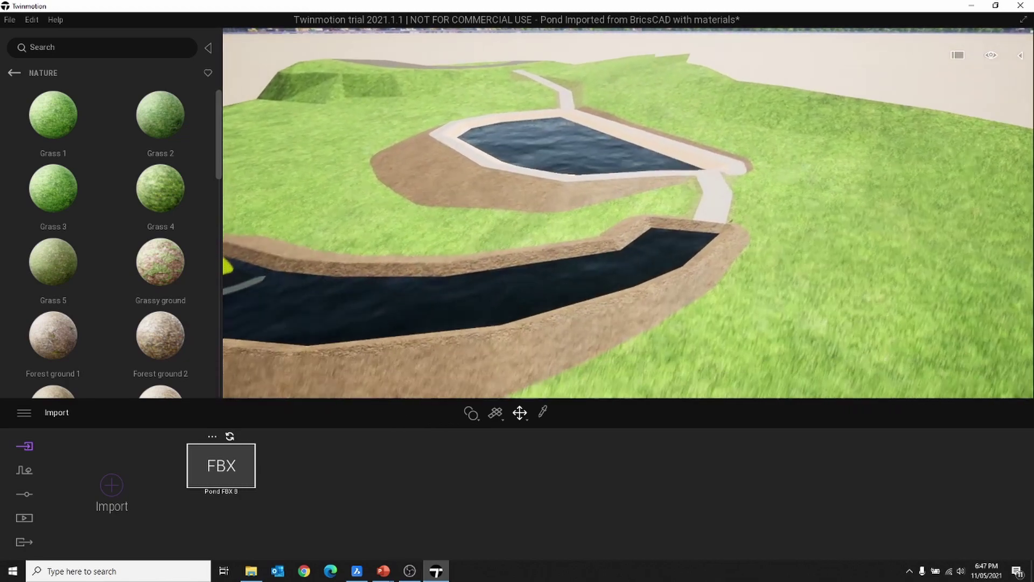
pyautogui.scroll(5, 602, 236)
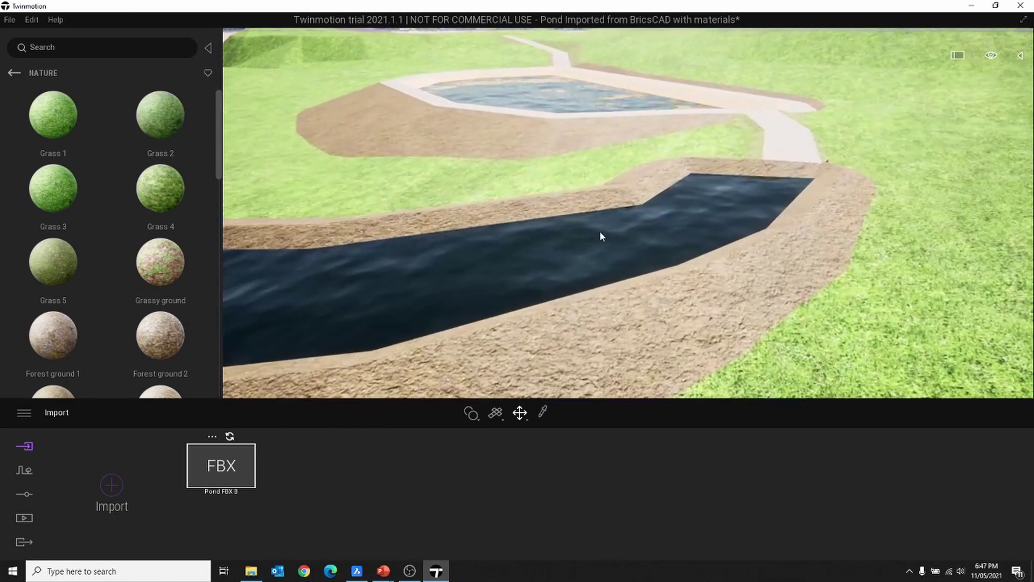
pyautogui.scroll(-8, 602, 236)
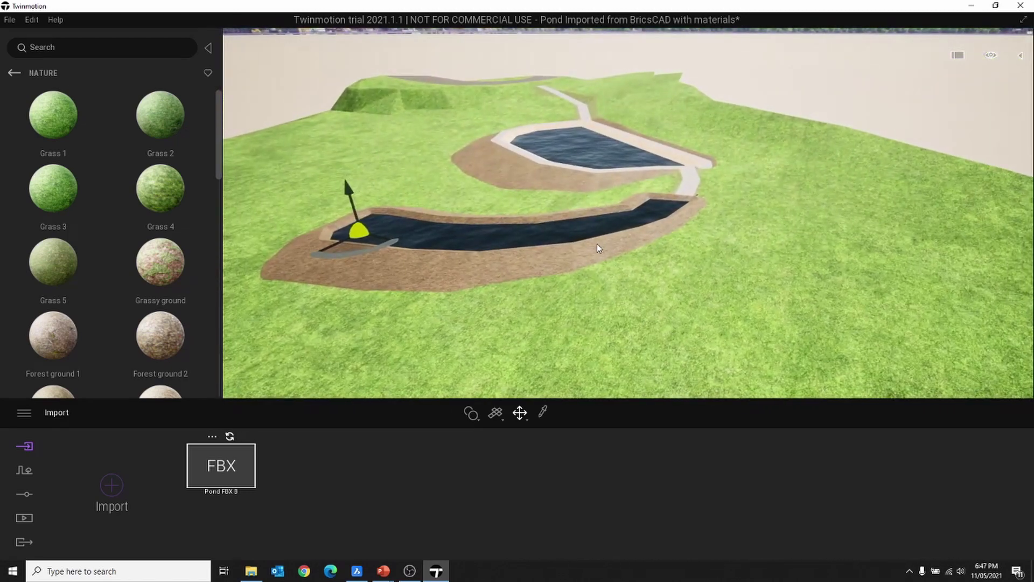
pyautogui.moveTo(594, 263); pyautogui.dragTo(549, 281)
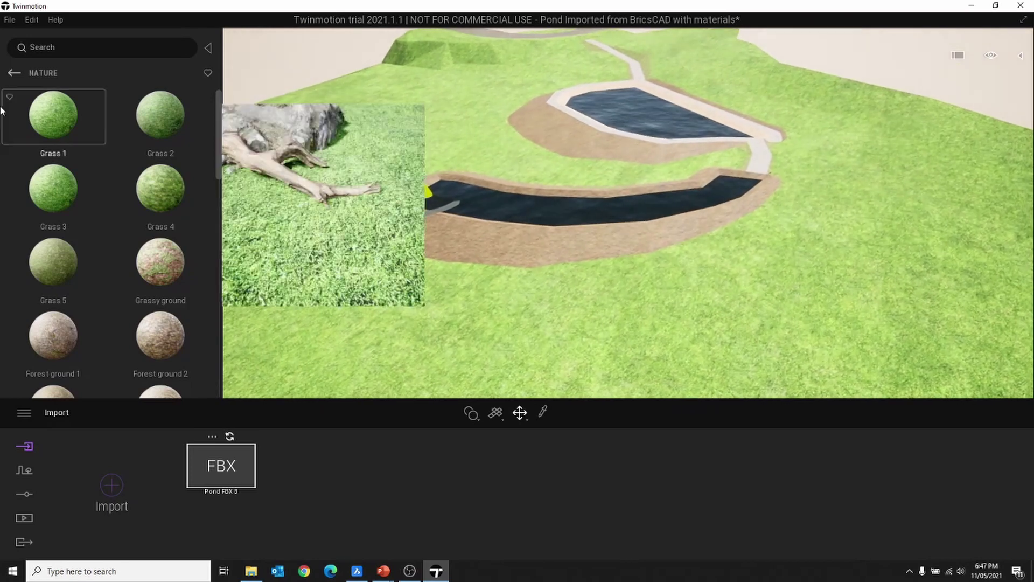
pyautogui.click(12, 73)
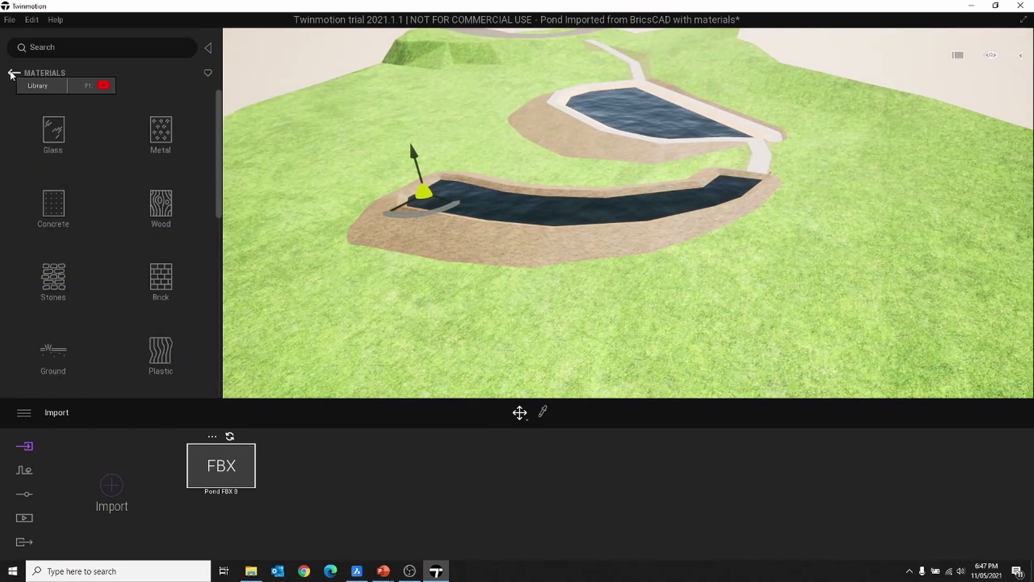
pyautogui.click(11, 74)
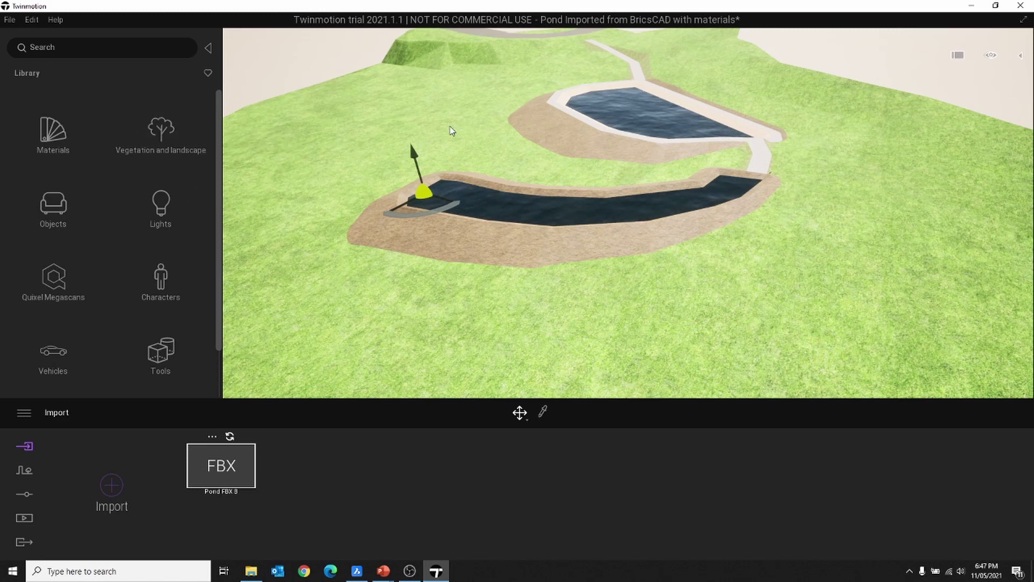
# Search the vegetation library's trees for "PINE" and place five Austrian Pines in a row along the crest of the embankment
pyautogui.scroll(5, 452, 131)
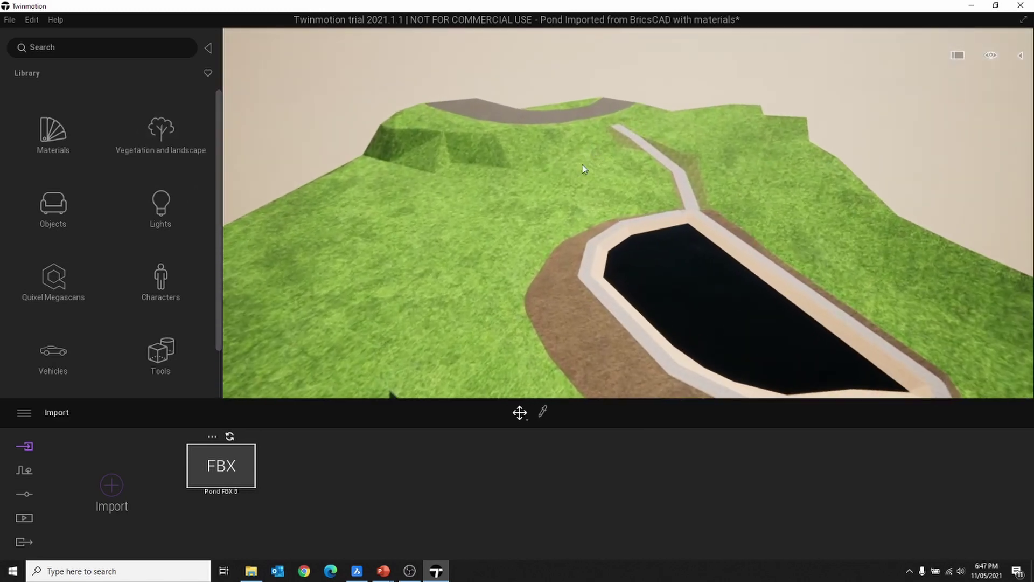
pyautogui.scroll(-3, 582, 169)
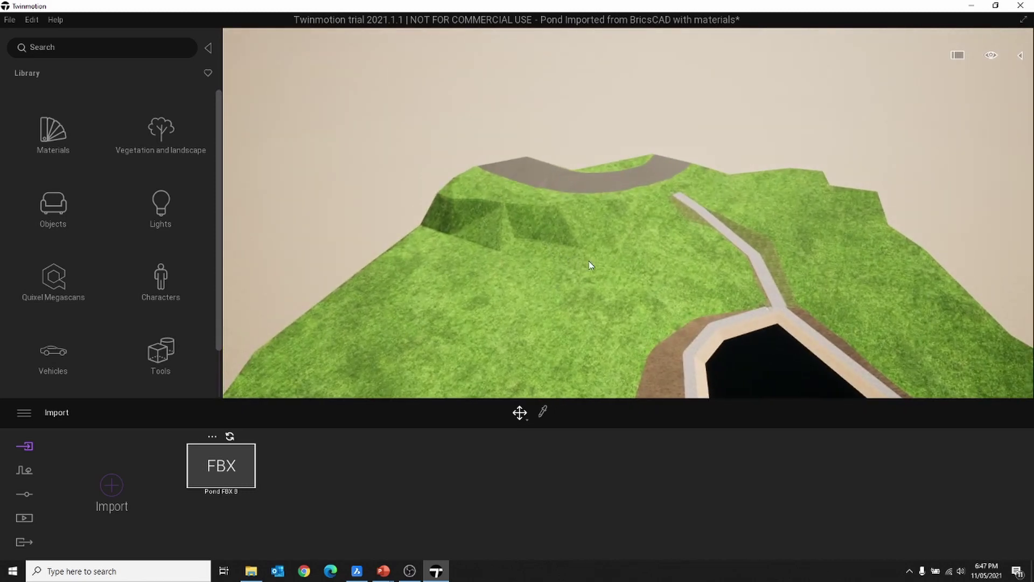
pyautogui.scroll(3, 589, 261)
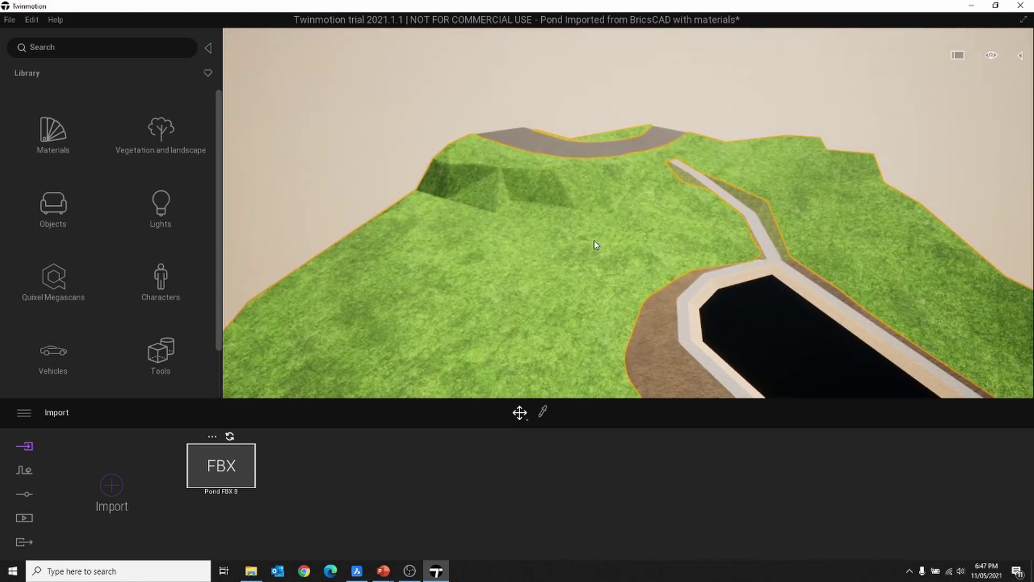
pyautogui.moveTo(593, 240); pyautogui.dragTo(280, 216)
pyautogui.moveTo(286, 237); pyautogui.dragTo(384, 224, button='middle')
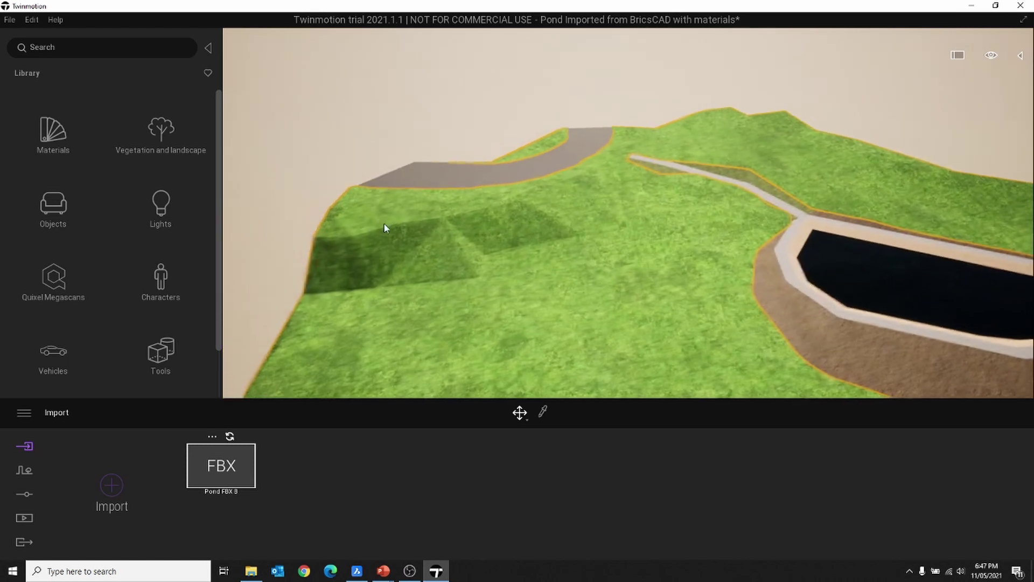
pyautogui.click(161, 132)
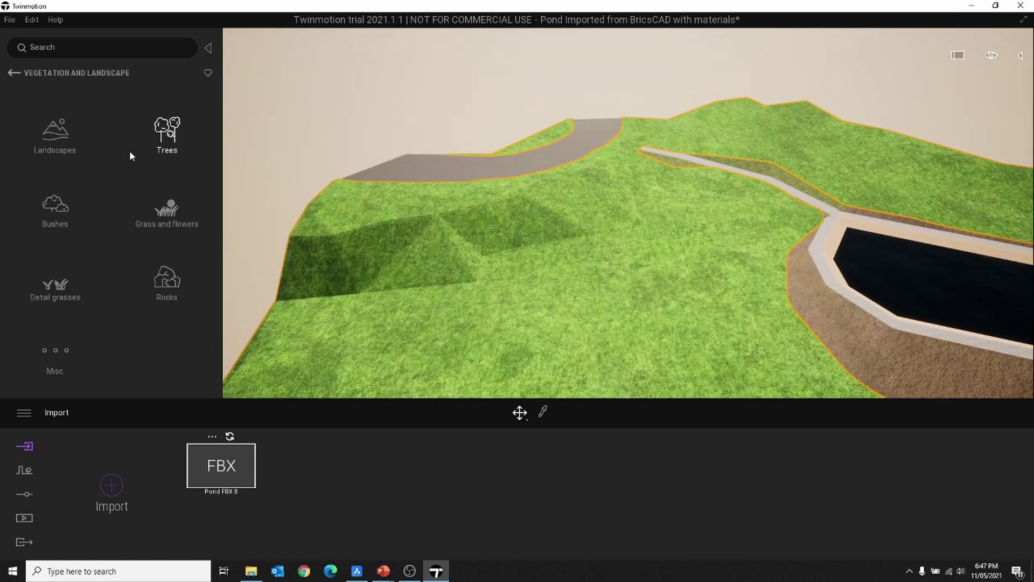
pyautogui.click(167, 138)
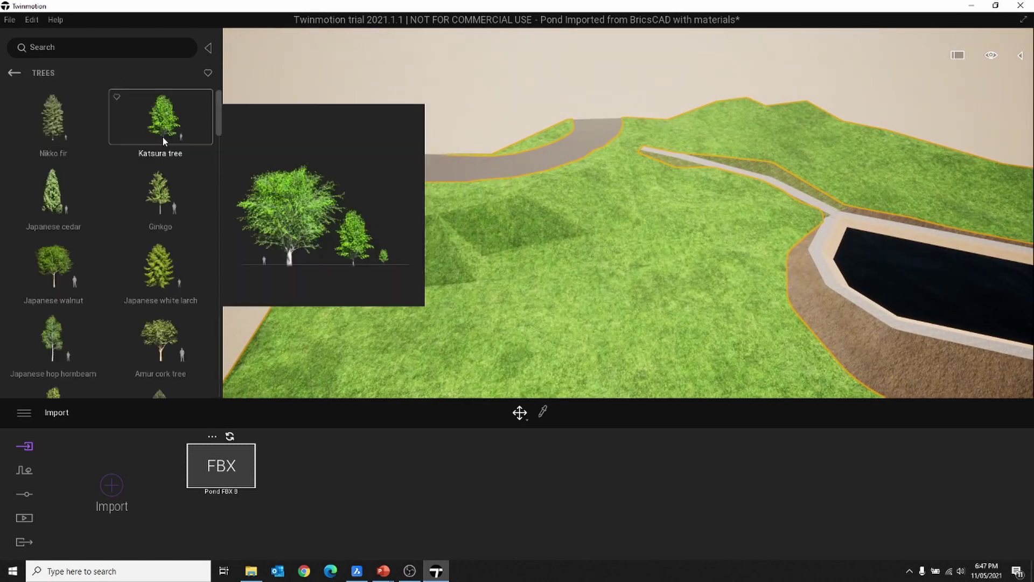
pyautogui.click(76, 48)
pyautogui.write('PIN')
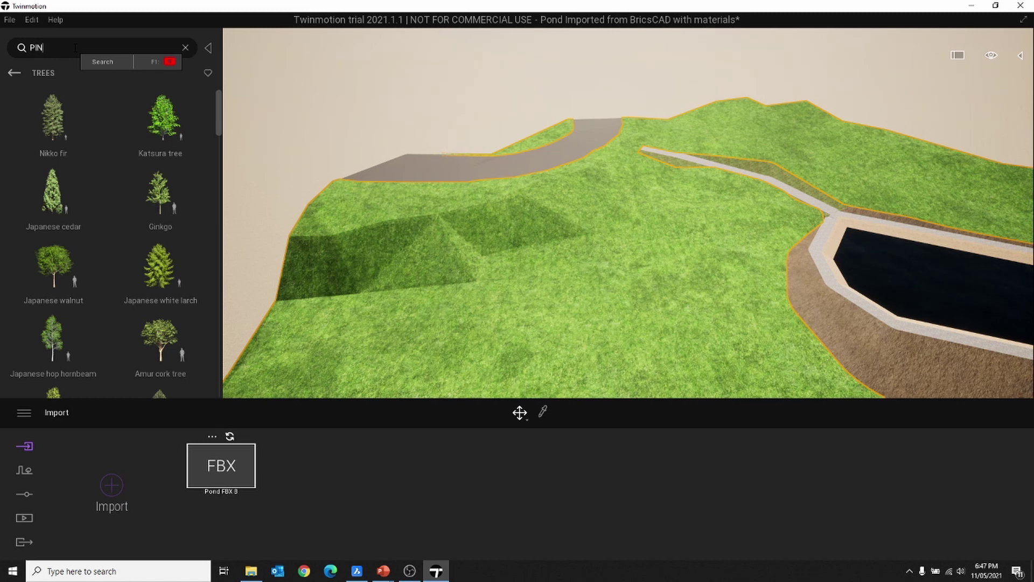
pyautogui.write('E')
pyautogui.press('Return')
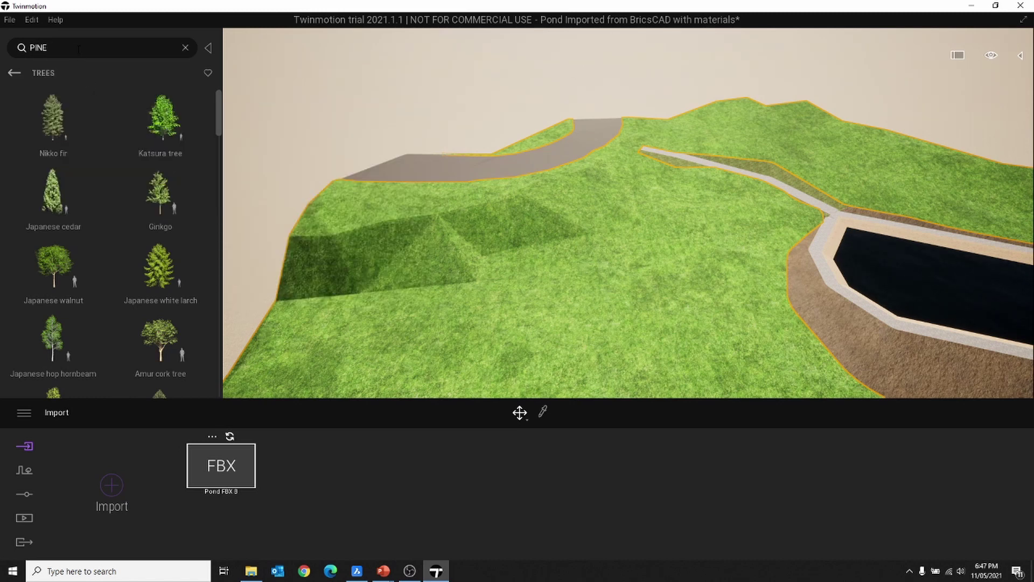
pyautogui.press('Return')
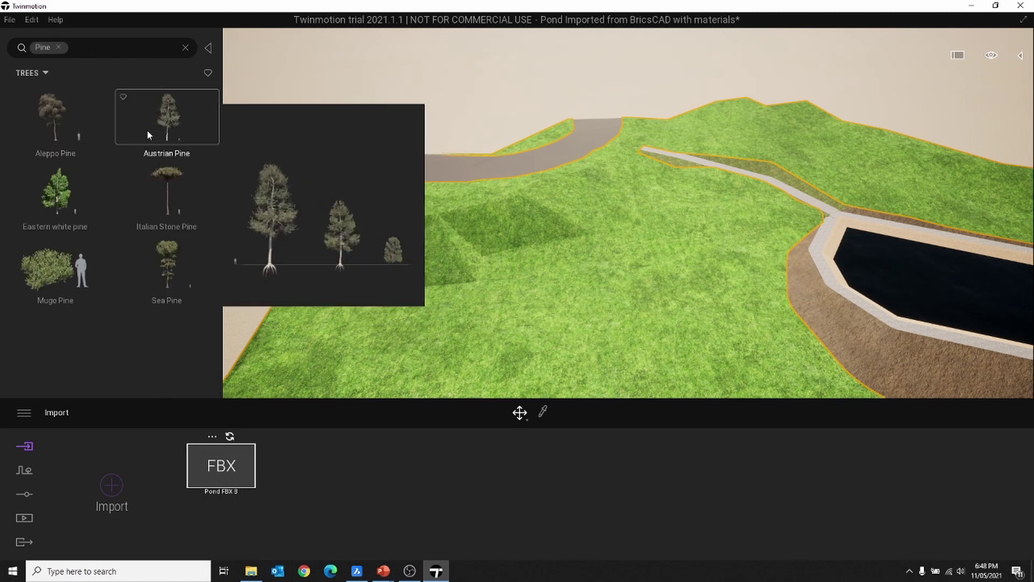
pyautogui.moveTo(162, 129)
pyautogui.mouseDown()
pyautogui.moveTo(628, 156)
pyautogui.moveTo(561, 168)
pyautogui.moveTo(531, 194)
pyautogui.moveTo(341, 201)
pyautogui.moveTo(372, 220)
pyautogui.mouseUp()
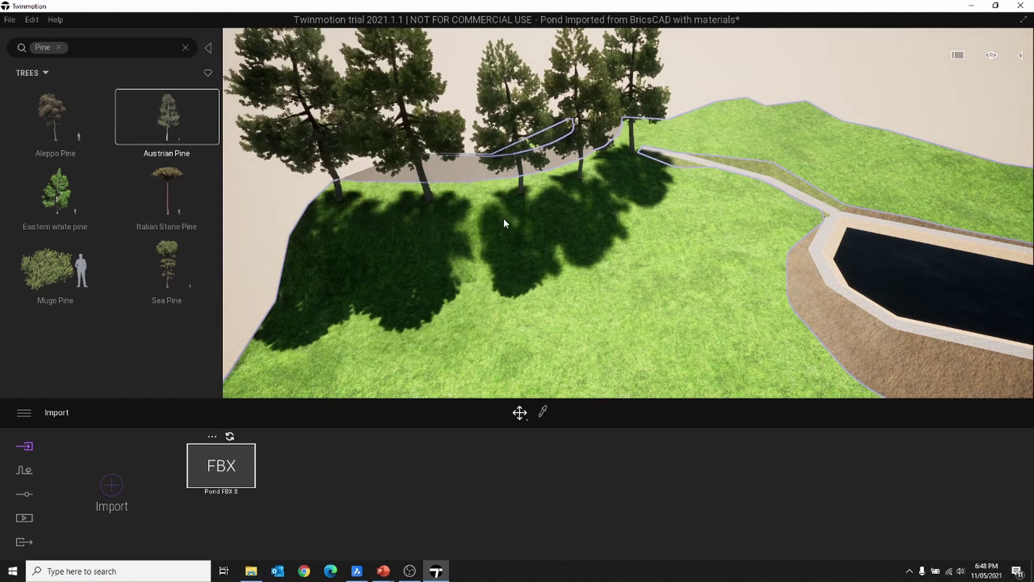
# Reduce the age of the middle Austrian Pine so it is shorter than its neighbours, and deselect it
pyautogui.keyDown('shift'); pyautogui.moveTo(628, 323); pyautogui.dragTo(603, 259, button='middle'); pyautogui.keyUp('shift')
pyautogui.click(504, 163)
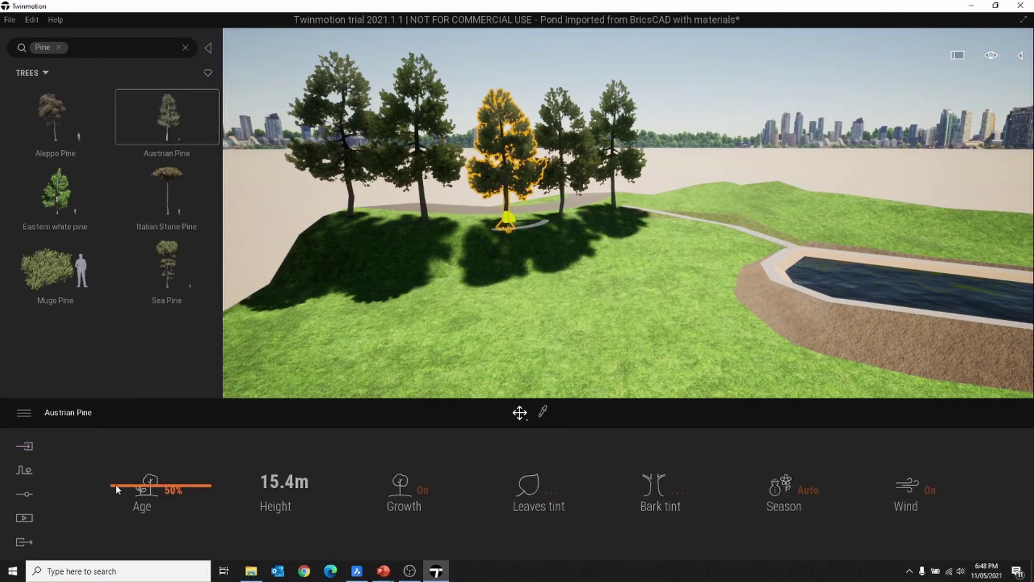
pyautogui.moveTo(113, 485); pyautogui.dragTo(114, 511)
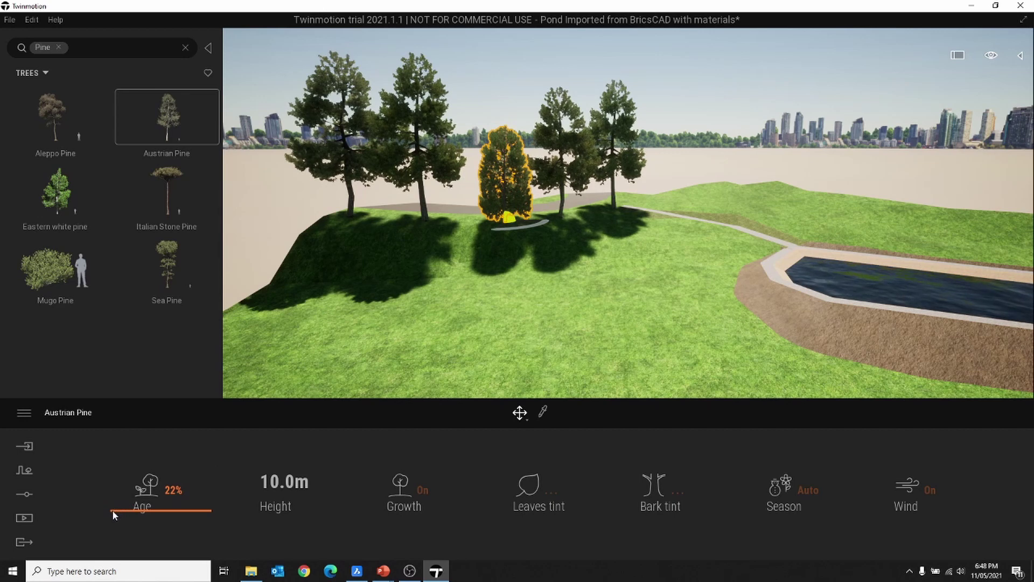
pyautogui.moveTo(112, 510); pyautogui.dragTo(97, 490)
pyautogui.click(682, 110)
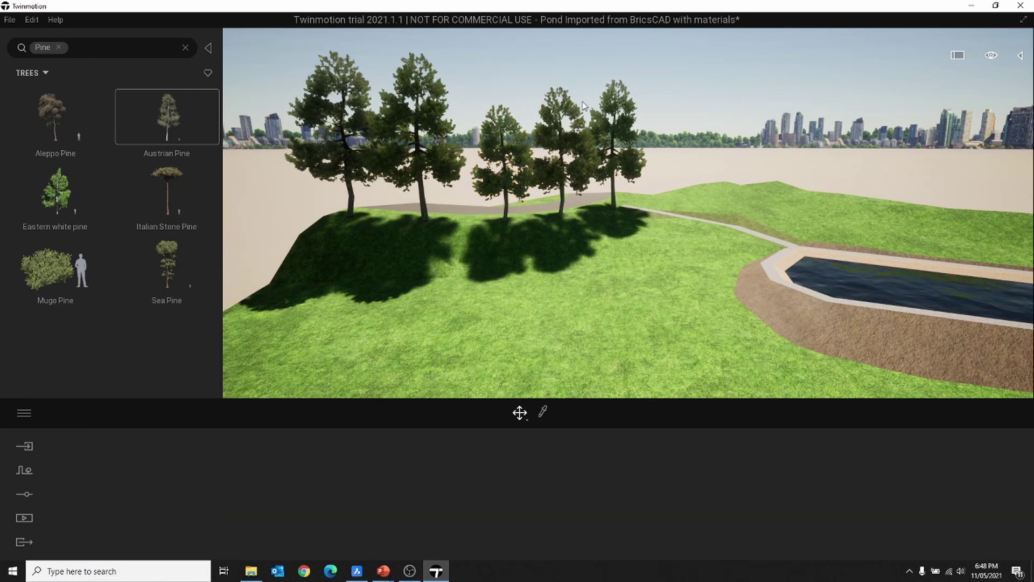
# Examine the row of Austrian Pines up close, moving in among the branches above the road
pyautogui.scroll(2, 585, 106)
pyautogui.keyDown('shift'); pyautogui.moveTo(585, 106); pyautogui.dragTo(595, 240, button='middle'); pyautogui.keyUp('shift')
pyautogui.scroll(1, 725, 306)
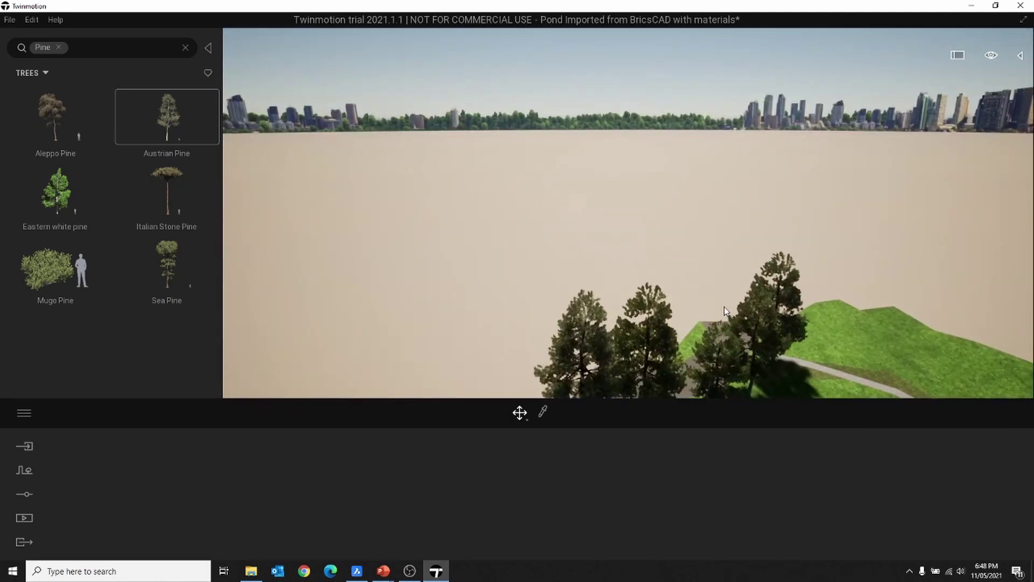
pyautogui.scroll(6, 724, 306)
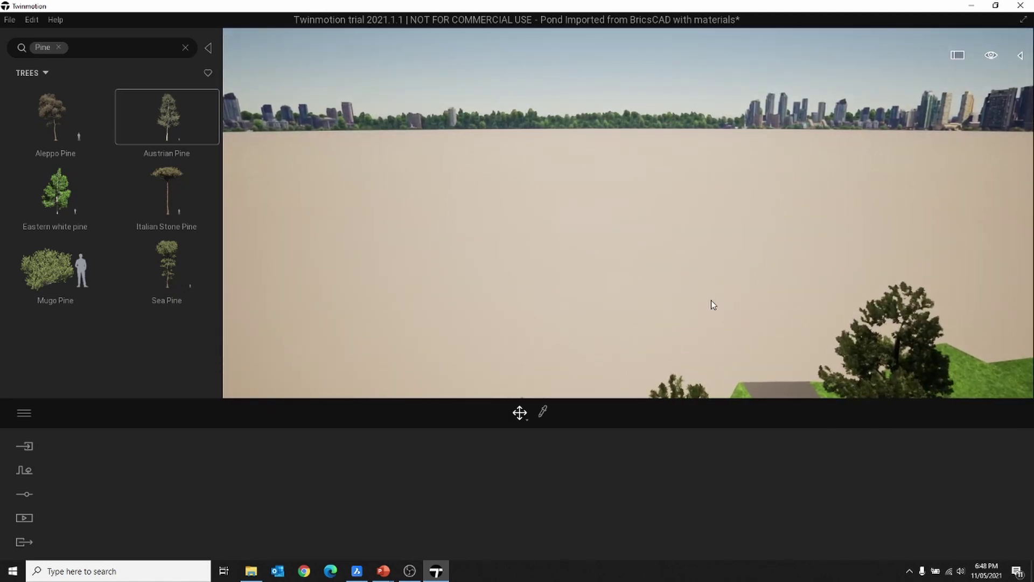
pyautogui.moveTo(711, 299); pyautogui.dragTo(587, 247, button='middle')
pyautogui.scroll(3, 587, 246)
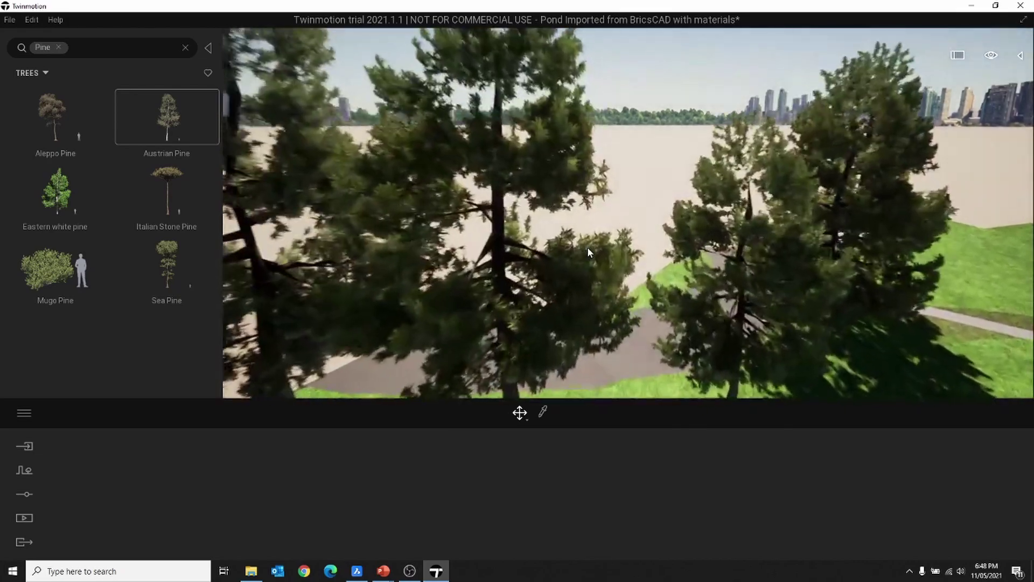
pyautogui.scroll(4, 587, 247)
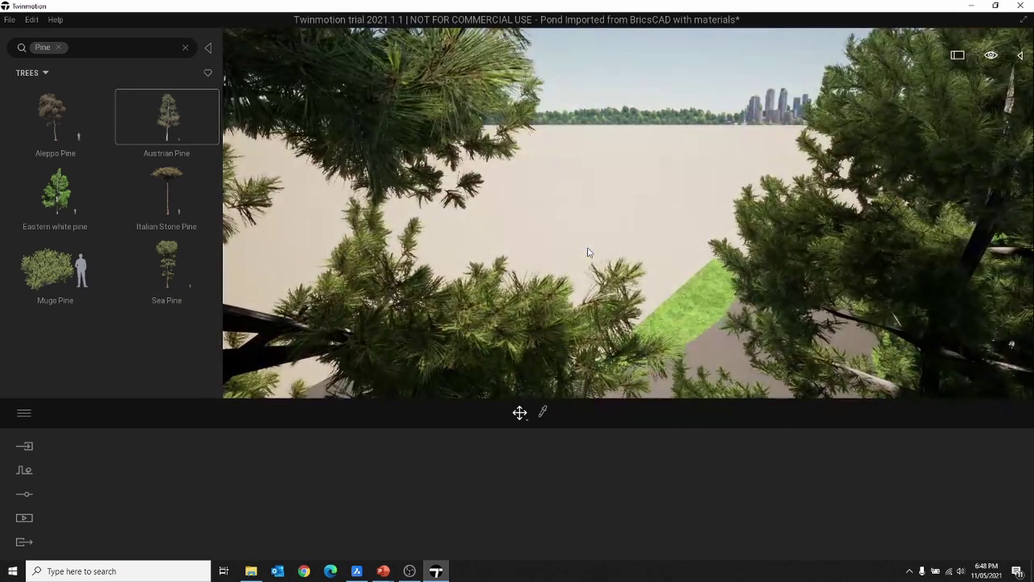
# Examine the row of pines, the pond and the overflow basin together from farther back over the grass slope
pyautogui.scroll(-5, 588, 248)
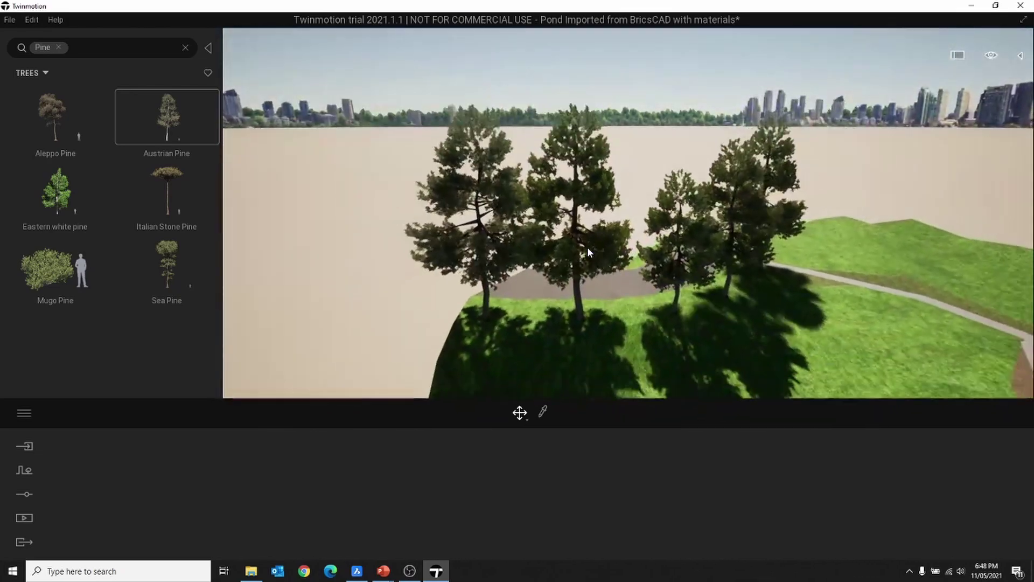
pyautogui.scroll(-5, 587, 247)
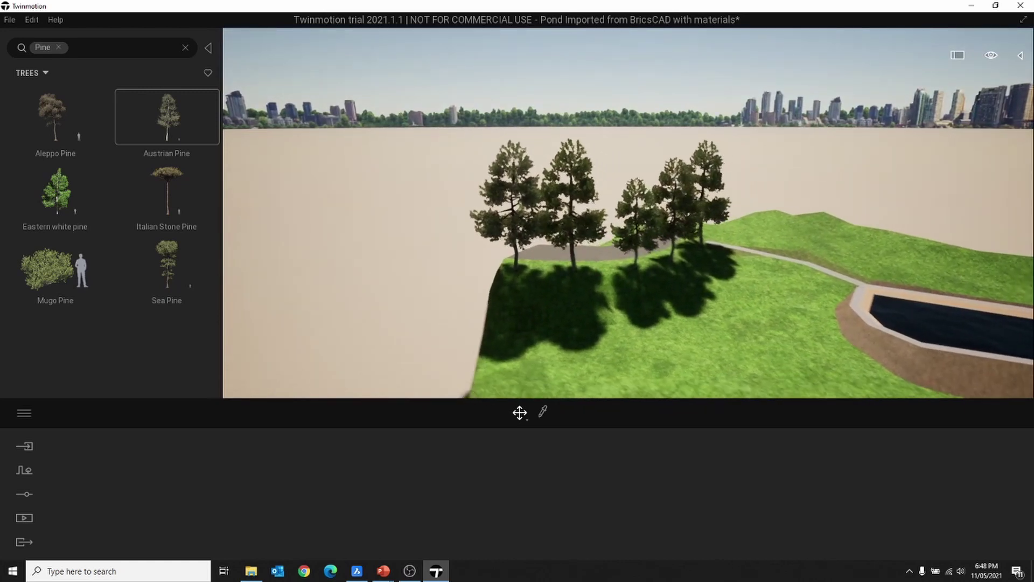
pyautogui.scroll(-5, 761, 312)
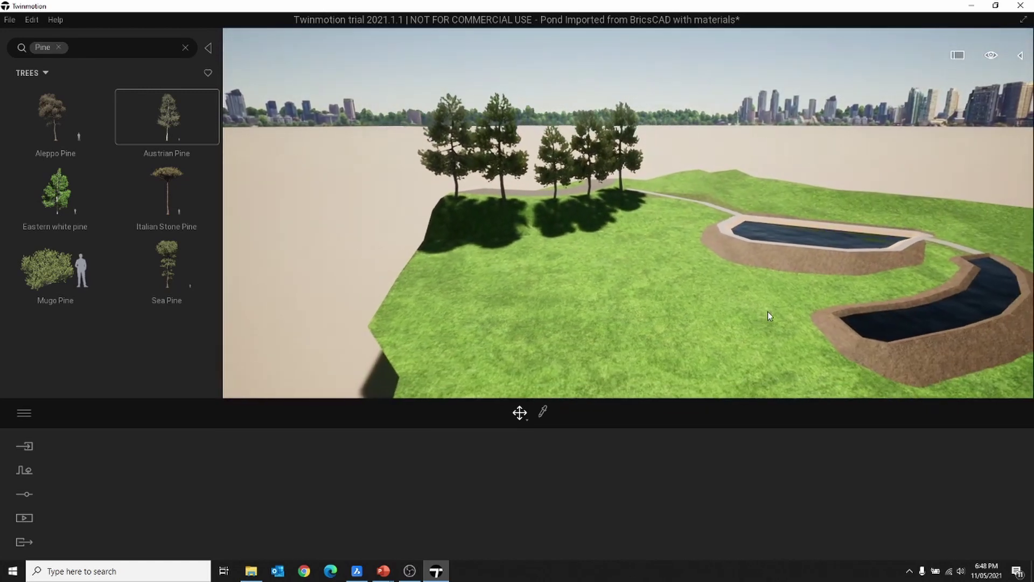
pyautogui.scroll(-5, 769, 311)
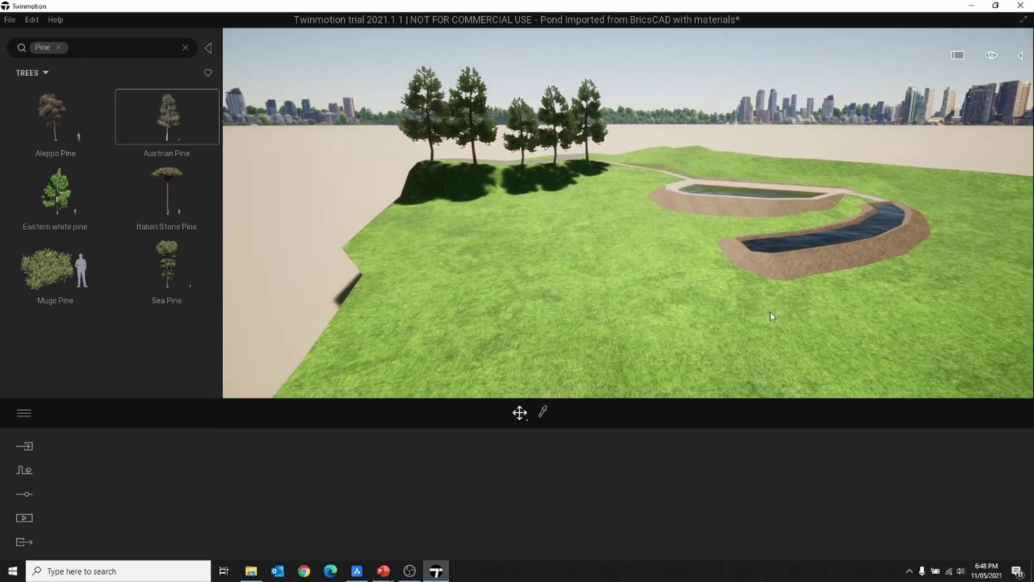
pyautogui.keyDown('shift'); pyautogui.moveTo(826, 312); pyautogui.dragTo(754, 331, button='middle'); pyautogui.keyUp('shift')
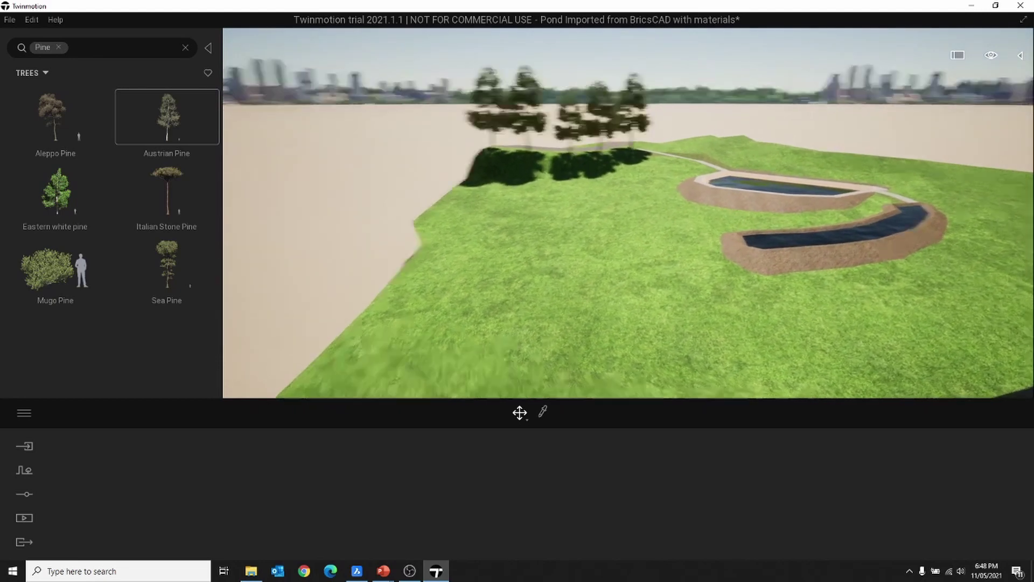
pyautogui.moveTo(854, 204); pyautogui.dragTo(756, 223, button='middle')
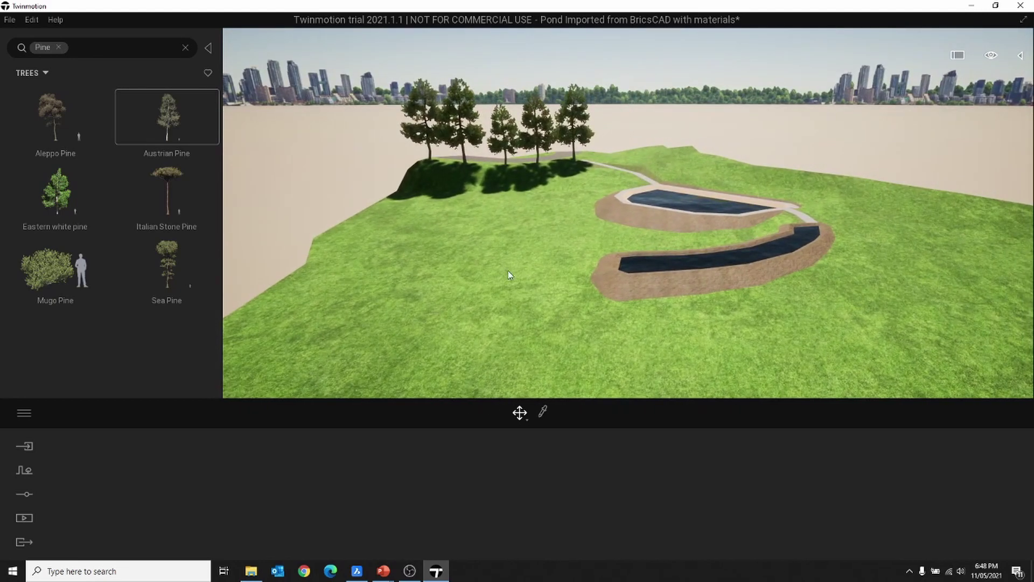
# Clear the Pine search, return to the vegetation and landscape categories, and start the Vegetation Paint tool
pyautogui.click(185, 48)
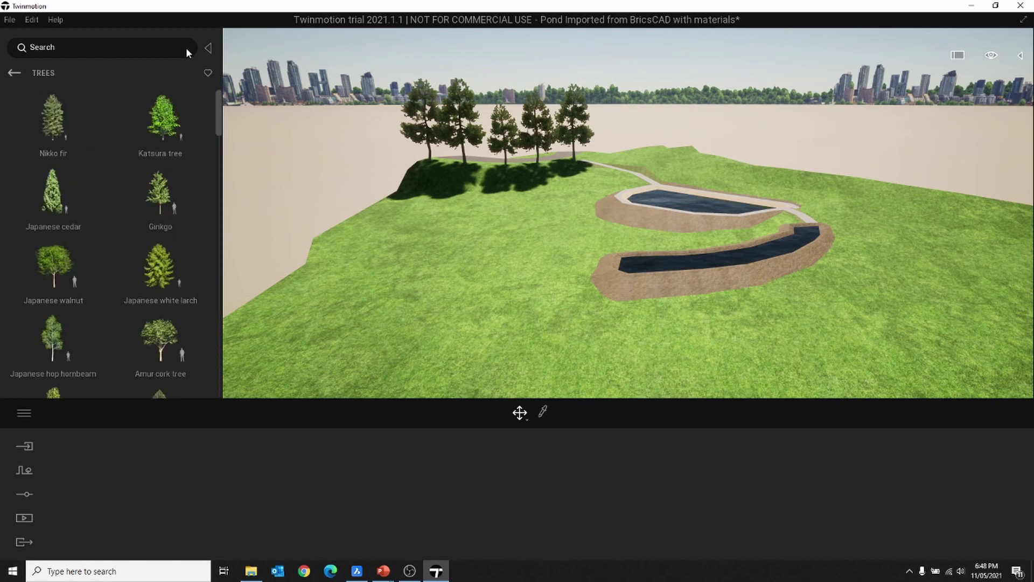
pyautogui.click(15, 74)
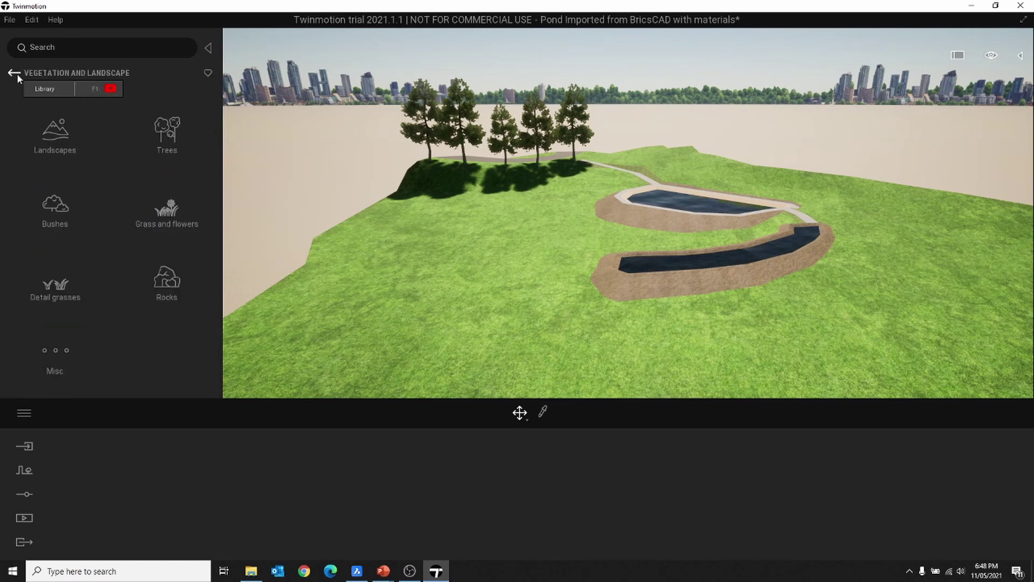
pyautogui.click(16, 73)
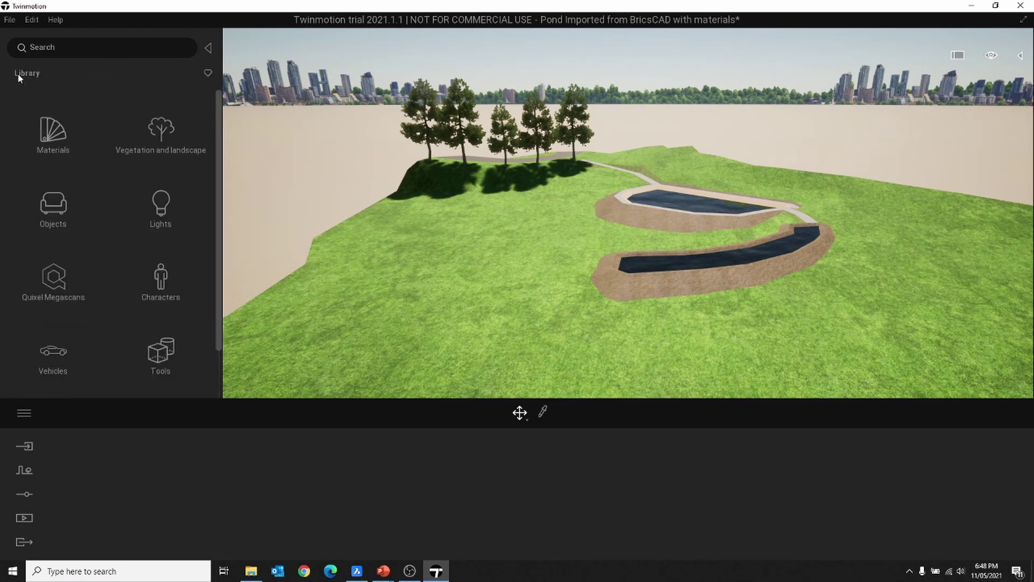
pyautogui.click(157, 137)
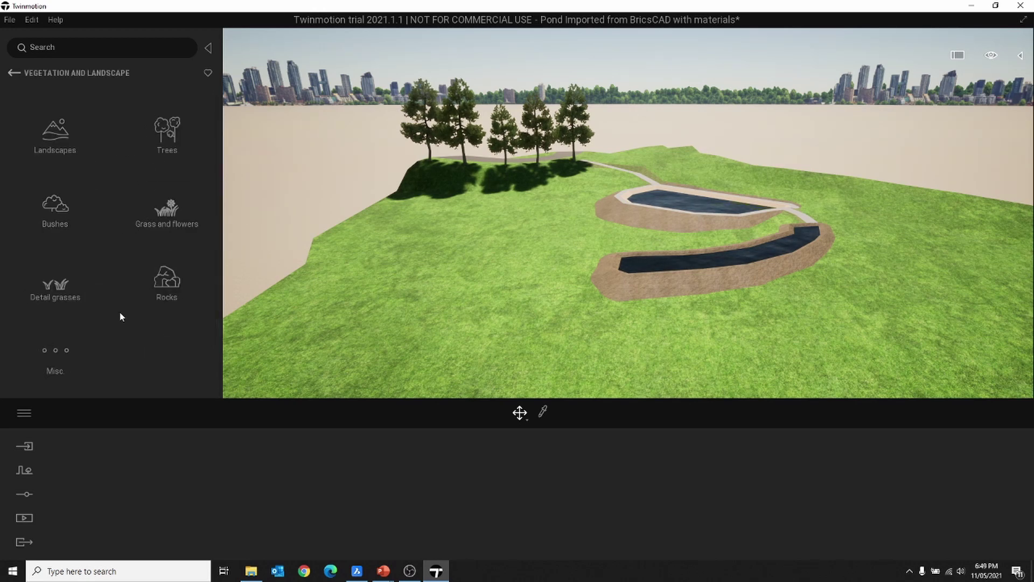
pyautogui.click(27, 474)
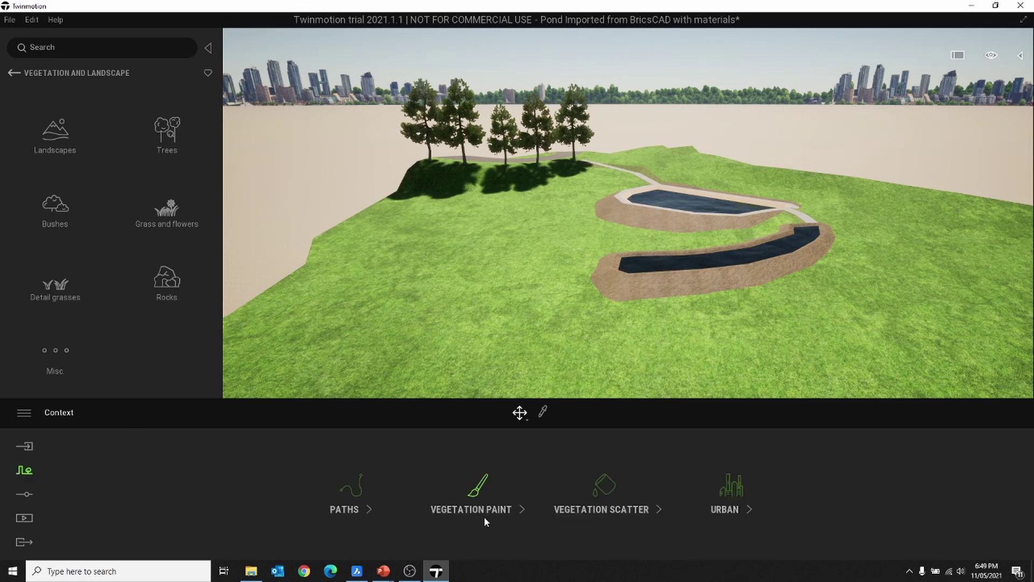
pyautogui.click(484, 510)
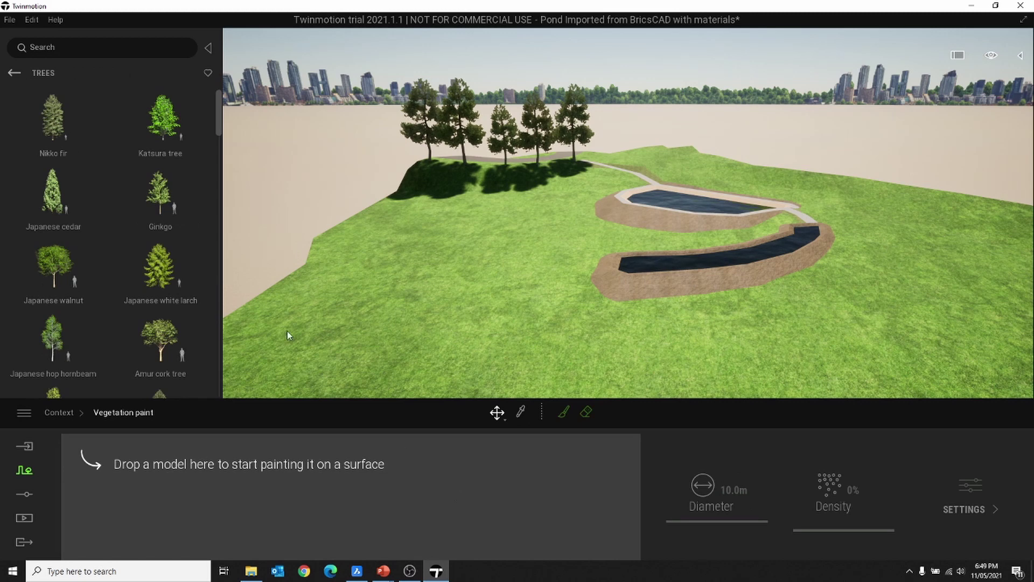
# Add Bush base 1, Rhapis excelsa 2 and Boston fern 2 from the library's bushes to the vegetation paint set
pyautogui.click(16, 74)
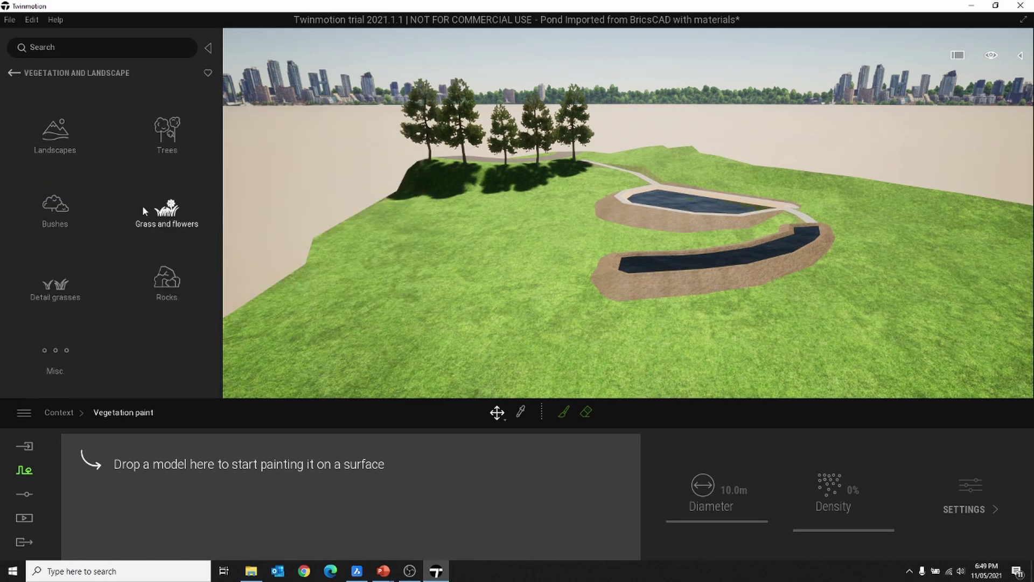
pyautogui.click(67, 219)
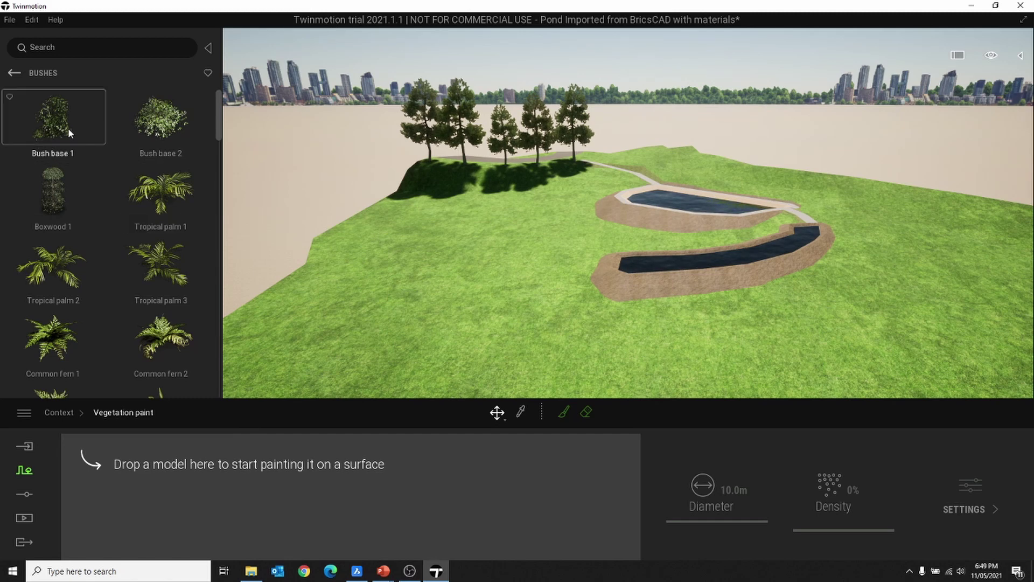
pyautogui.moveTo(66, 134)
pyautogui.mouseDown()
pyautogui.moveTo(127, 506)
pyautogui.moveTo(128, 485)
pyautogui.mouseUp()
pyautogui.scroll(-5, 166, 314)
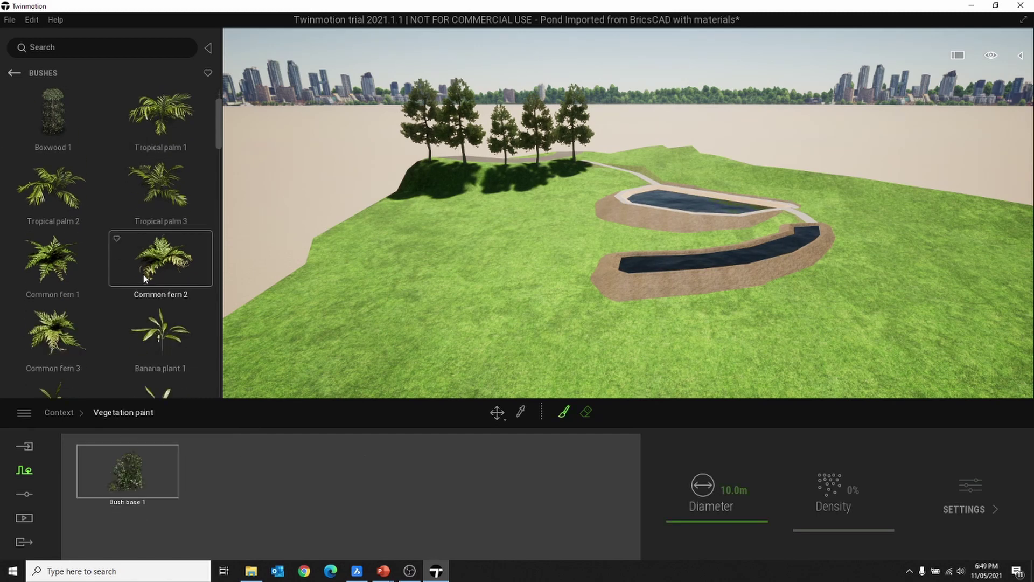
pyautogui.moveTo(169, 267); pyautogui.dragTo(252, 518)
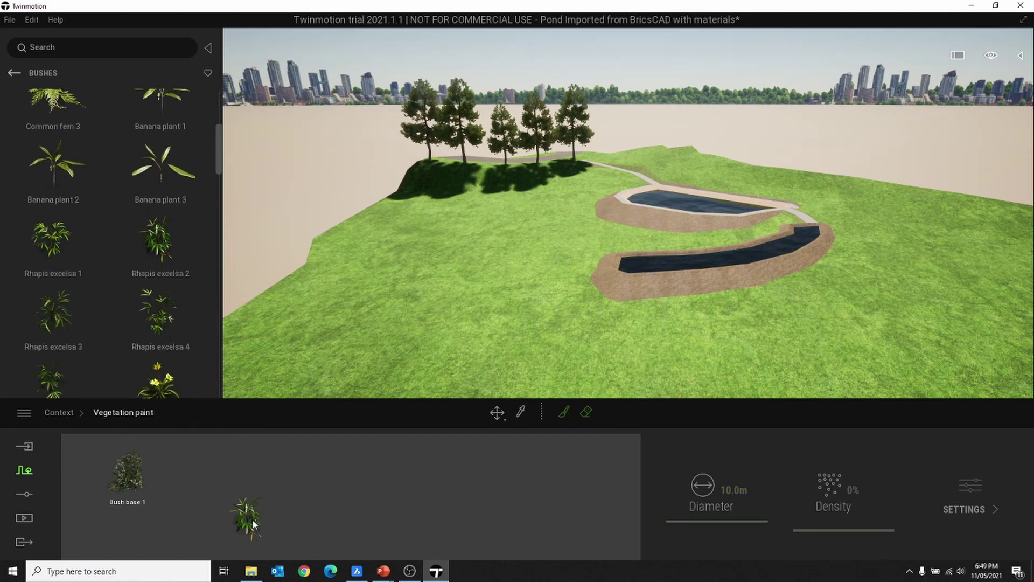
pyautogui.scroll(-5, 137, 294)
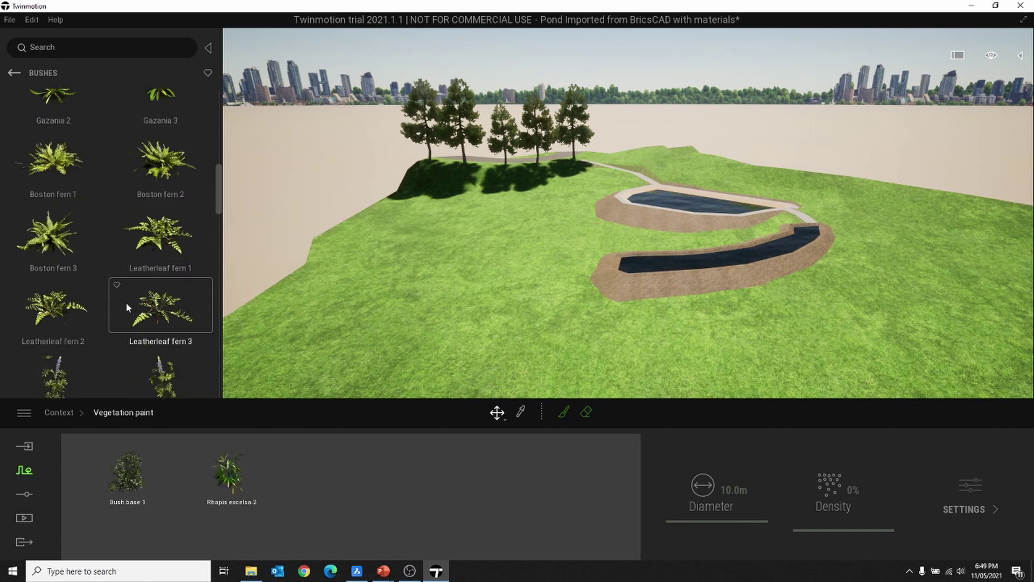
pyautogui.moveTo(156, 194)
pyautogui.mouseDown()
pyautogui.moveTo(301, 550)
pyautogui.moveTo(305, 490)
pyautogui.mouseUp()
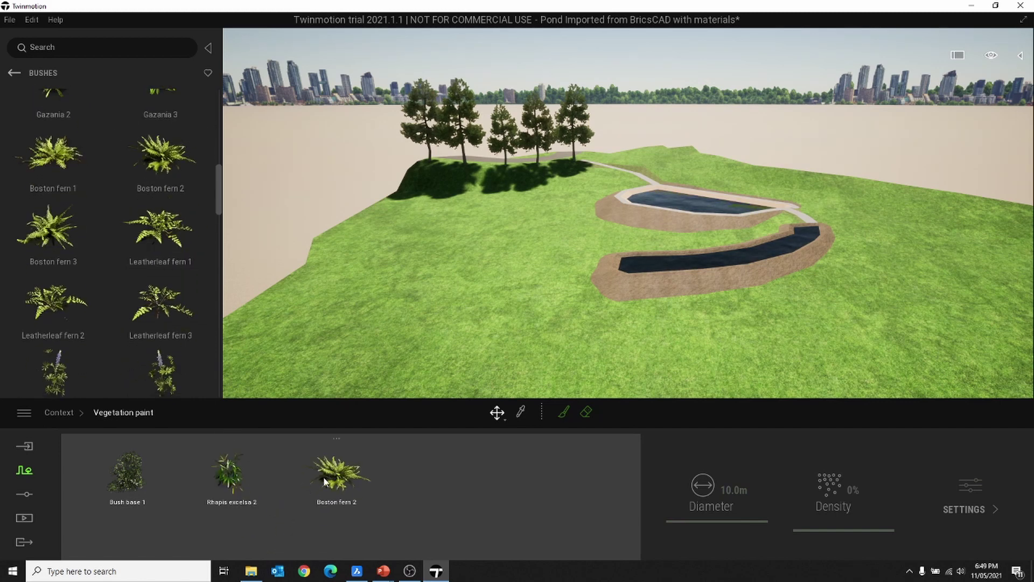
# Set the density of all three paint plants to 9% and the paint brush diameter to 16.6 m
pyautogui.click(318, 480)
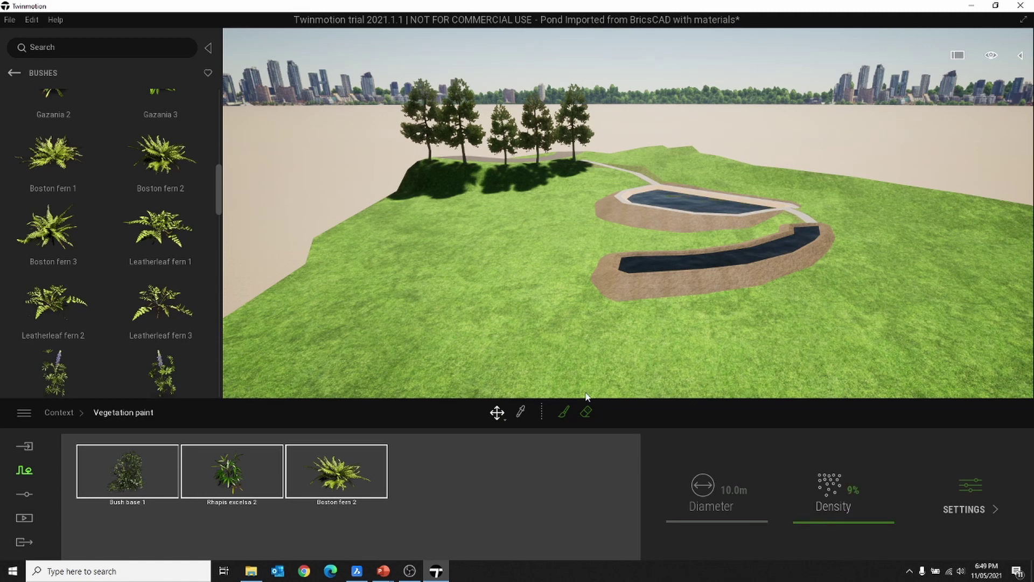
pyautogui.click(564, 413)
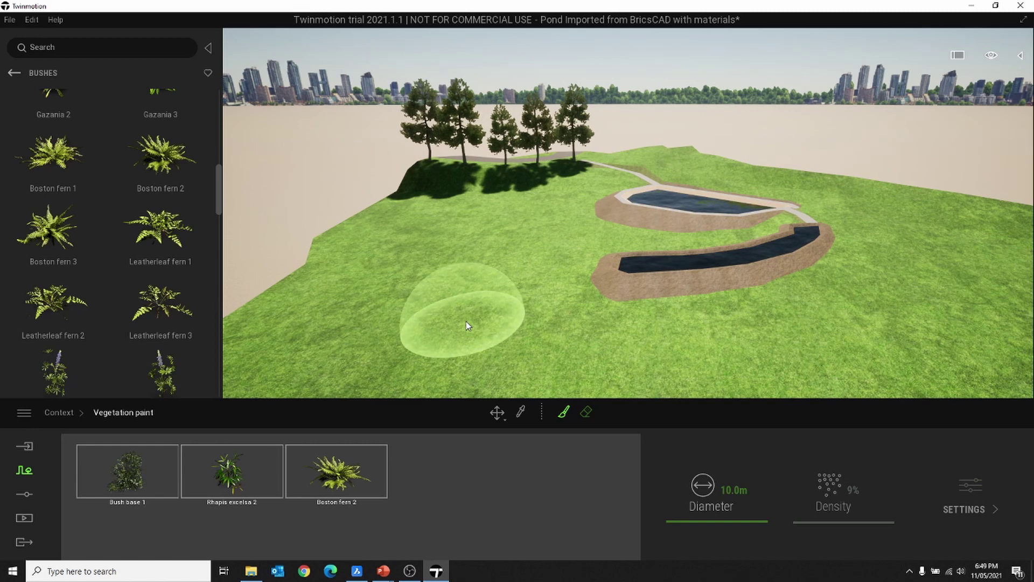
pyautogui.moveTo(676, 521); pyautogui.dragTo(651, 487)
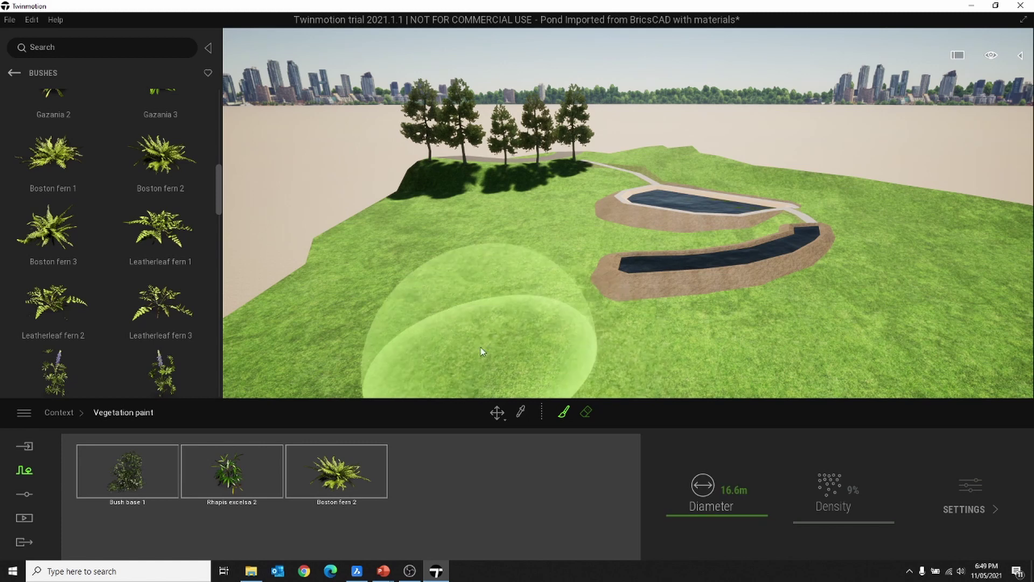
# Paint the mix of bushes and ferns over the grass slope below the pines and in front of the overflow basin, and finish painting
pyautogui.click(450, 280)
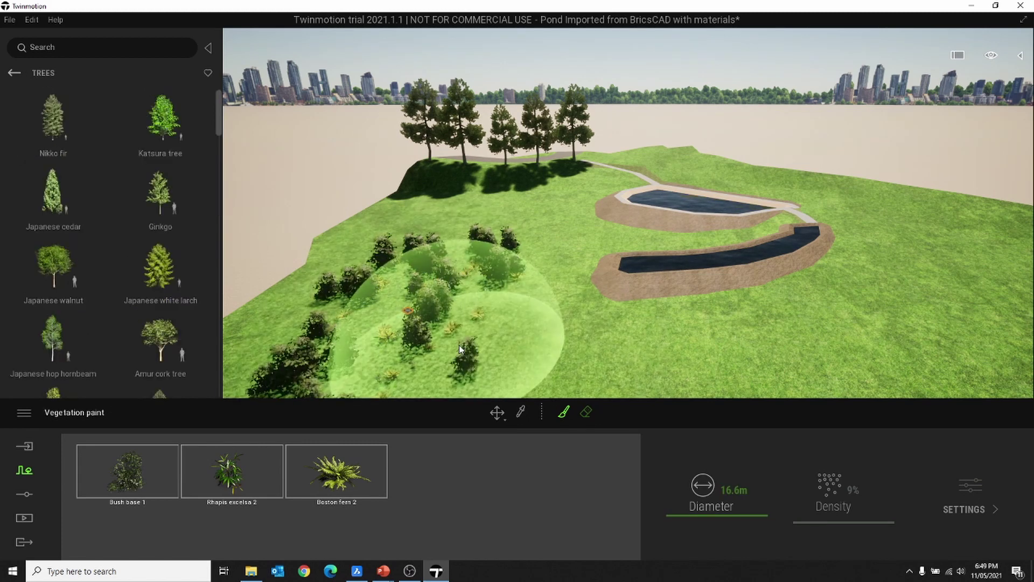
pyautogui.scroll(-5, 463, 342)
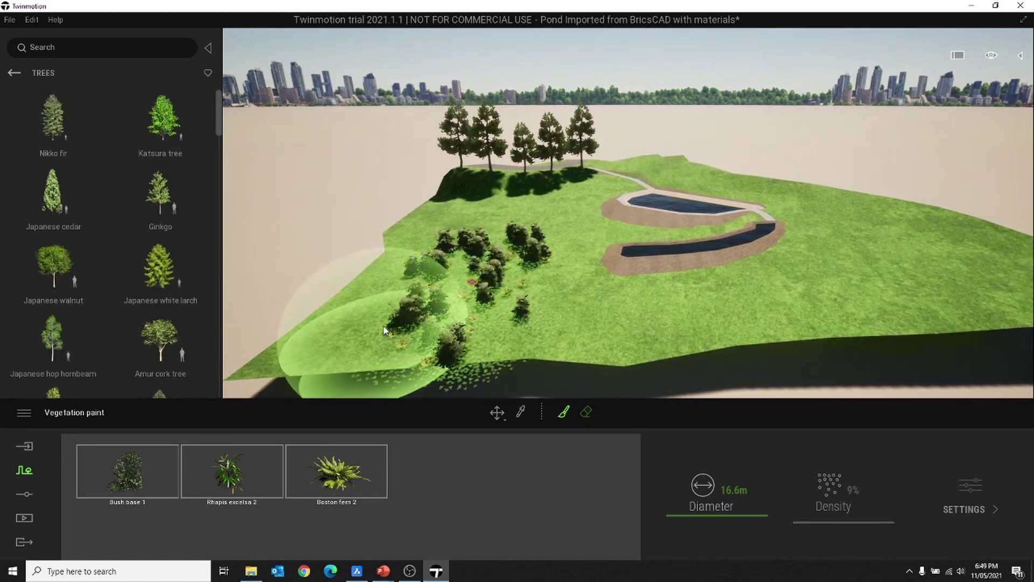
pyautogui.moveTo(542, 328)
pyautogui.mouseDown()
pyautogui.moveTo(610, 340)
pyautogui.moveTo(776, 312)
pyautogui.moveTo(931, 277)
pyautogui.moveTo(929, 246)
pyautogui.mouseUp()
pyautogui.moveTo(533, 219)
pyautogui.mouseDown()
pyautogui.moveTo(472, 221)
pyautogui.moveTo(415, 287)
pyautogui.moveTo(463, 308)
pyautogui.moveTo(461, 317)
pyautogui.mouseUp()
pyautogui.scroll(3, 493, 304)
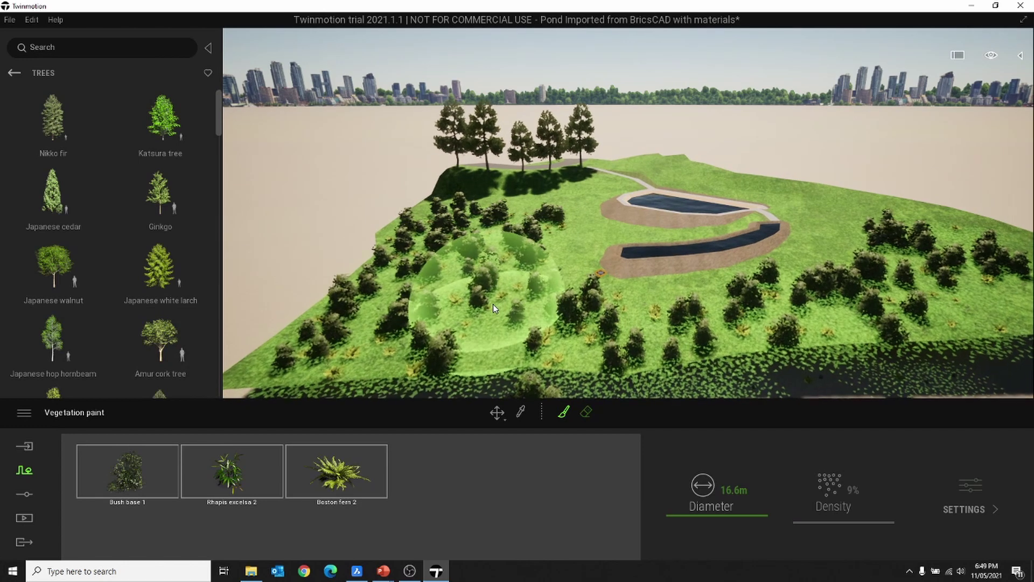
pyautogui.press('Escape')
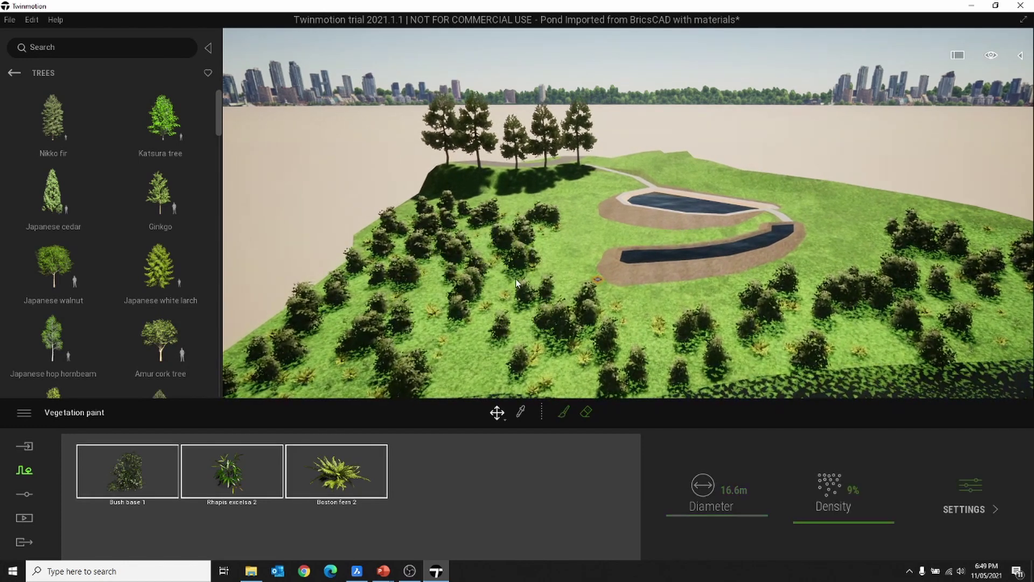
pyautogui.press('Escape')
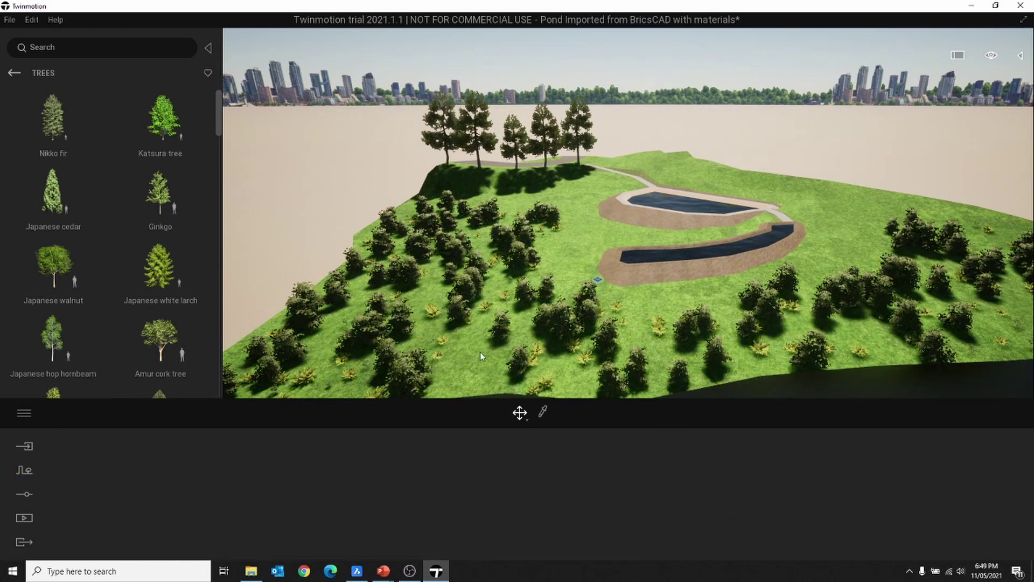
# Select the painted bushes and ferns on the slope from a closer, lower viewpoint
pyautogui.keyDown('shift'); pyautogui.moveTo(480, 351); pyautogui.dragTo(488, 302, button='middle'); pyautogui.keyUp('shift')
pyautogui.scroll(3, 487, 299)
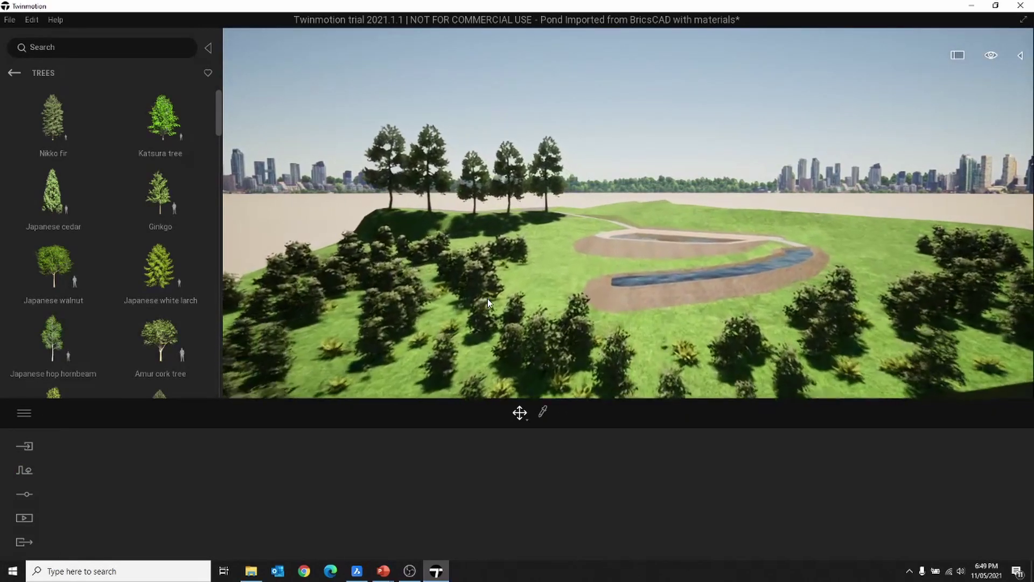
pyautogui.scroll(3, 512, 305)
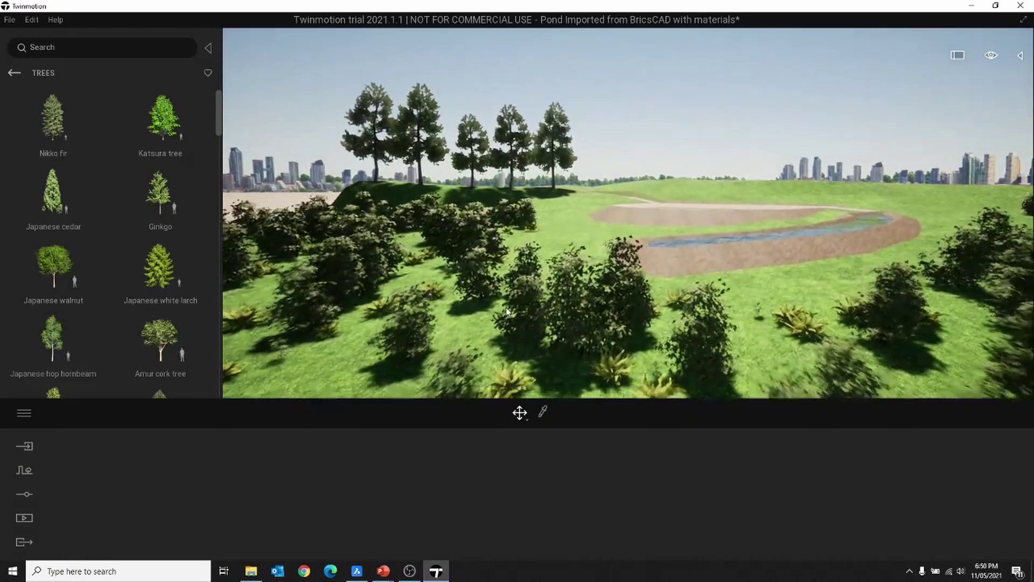
pyautogui.click(558, 317)
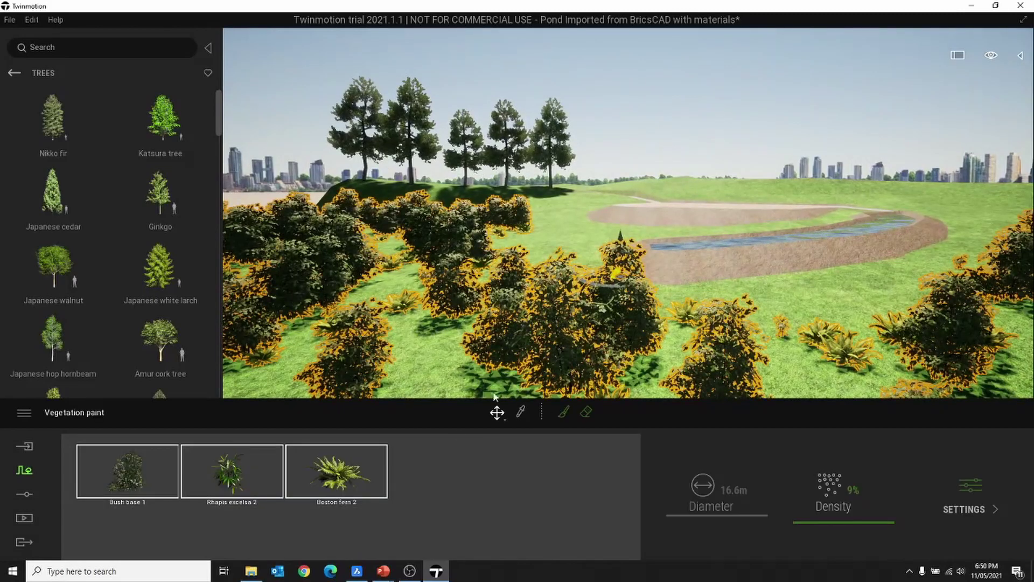
# Set the density of Bush base 1 to 8% and of Boston fern 2 to 45%
pyautogui.click(132, 471)
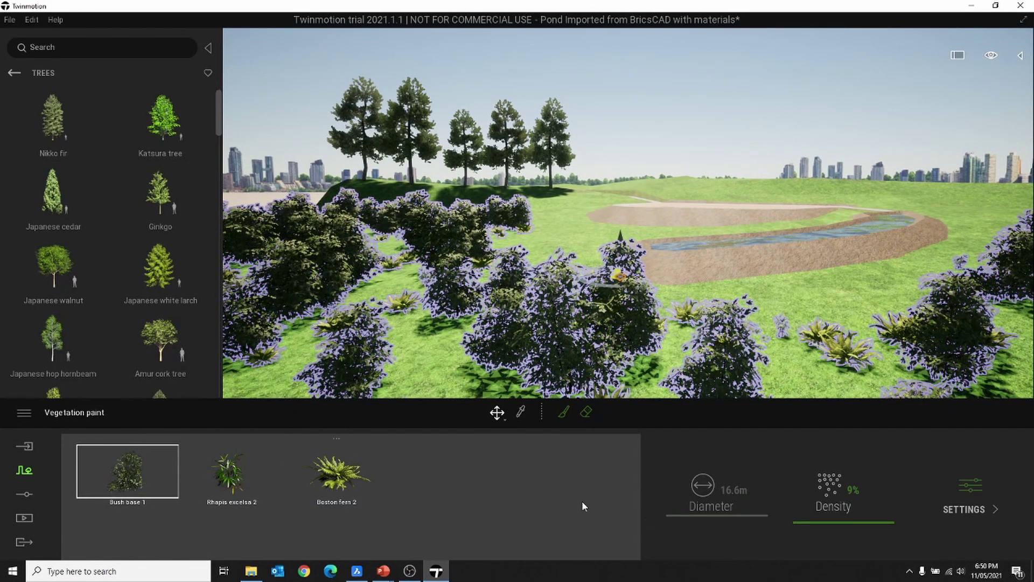
pyautogui.moveTo(811, 525); pyautogui.dragTo(805, 526)
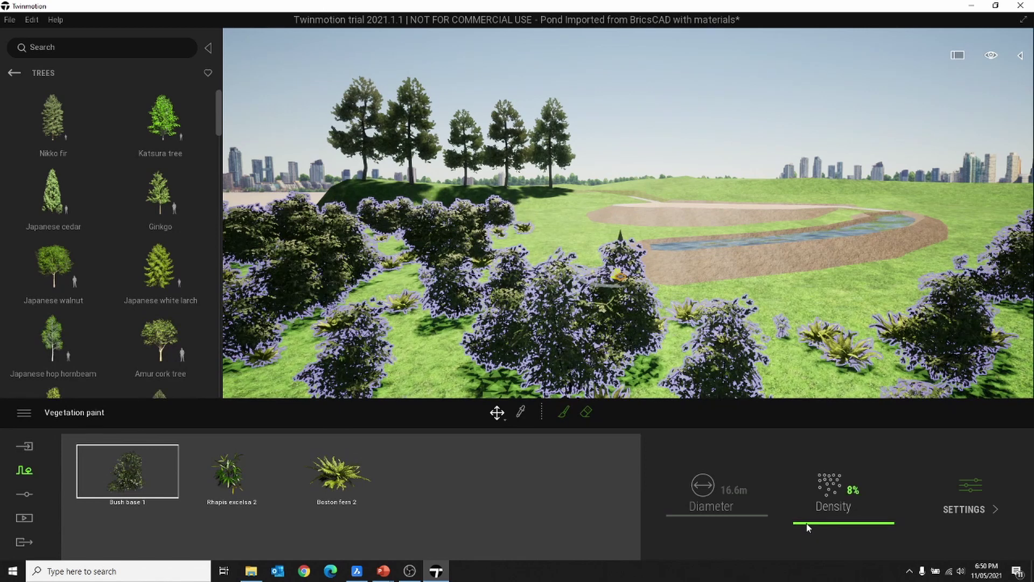
pyautogui.click(346, 479)
pyautogui.moveTo(817, 525); pyautogui.dragTo(806, 489)
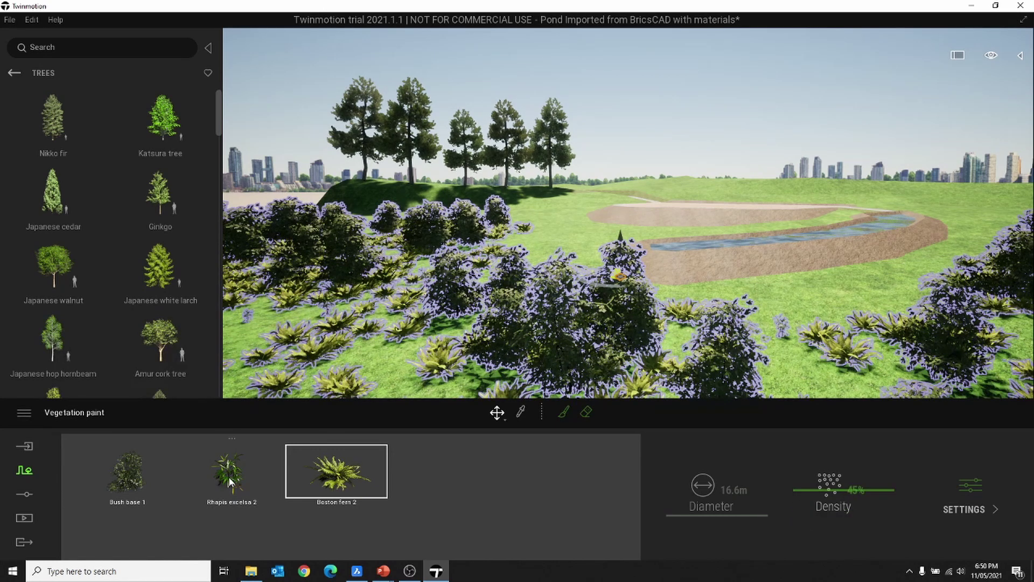
# Select all three plants in the paint set and set their shared density to 8%
pyautogui.click(562, 479)
pyautogui.click(300, 466)
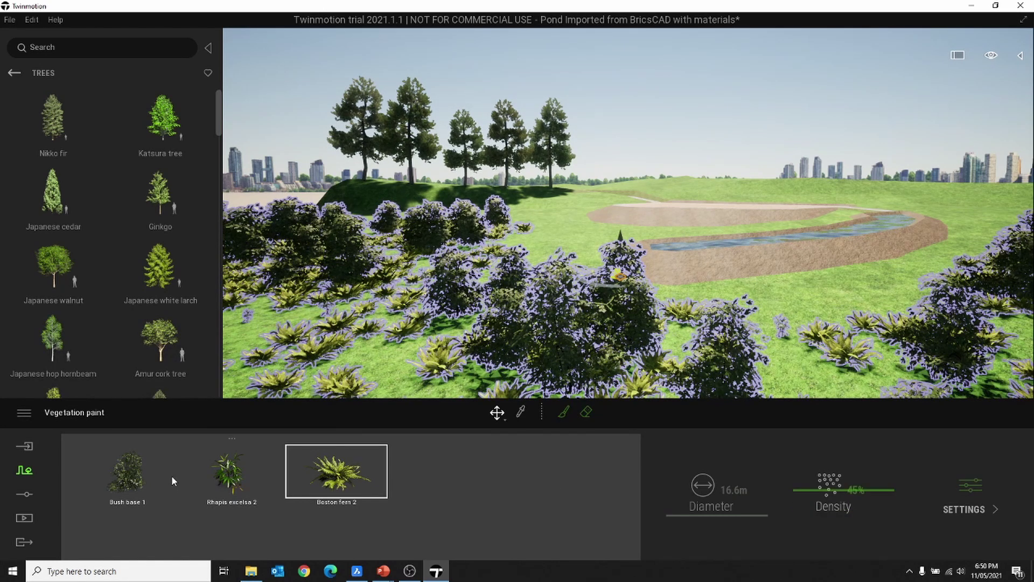
pyautogui.keyDown('shift'); pyautogui.click(116, 478); pyautogui.keyUp('shift')
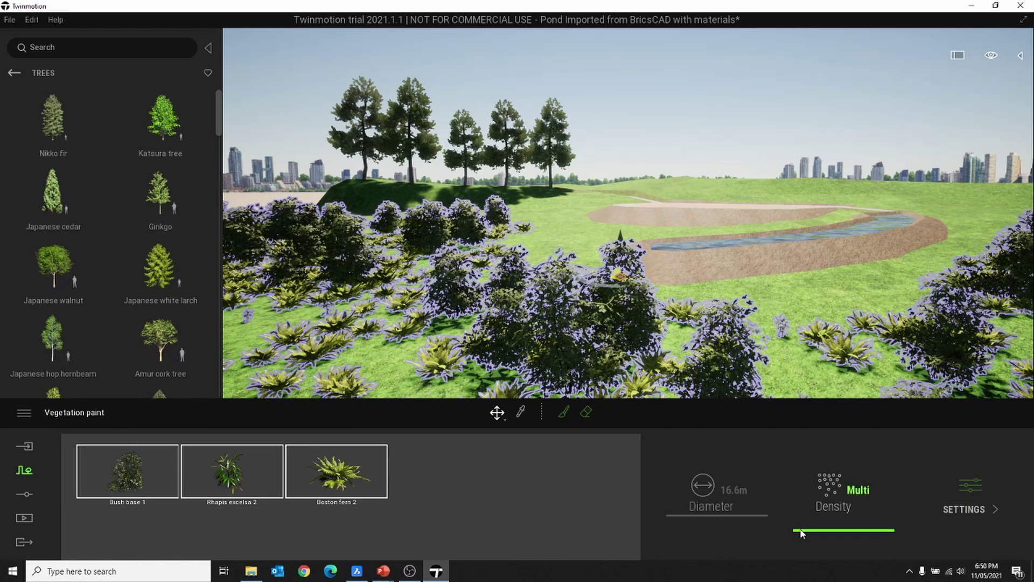
pyautogui.moveTo(802, 533); pyautogui.dragTo(826, 531)
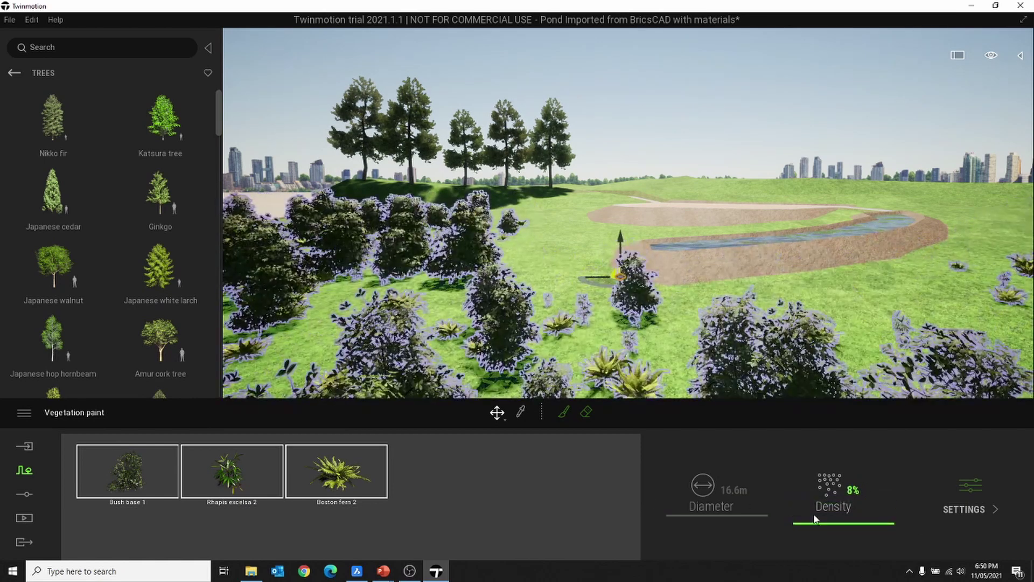
# Deselect the painted plants and place three Rock 1 boulders on the grass around the overflow basin, among the bushes and in the foreground
pyautogui.click(723, 89)
pyautogui.moveTo(756, 255)
pyautogui.keyDown('shift'); pyautogui.mouseDown(button='middle')
pyautogui.moveTo(732, 300)
pyautogui.moveTo(782, 281)
pyautogui.moveTo(829, 240)
pyautogui.mouseUp(button='middle'); pyautogui.keyUp('shift')
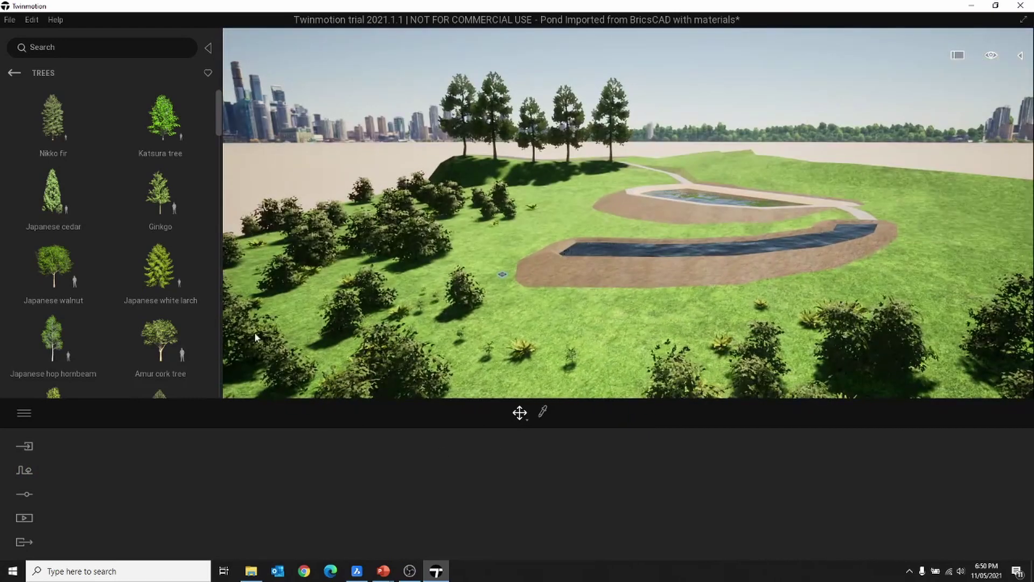
pyautogui.moveTo(23, 131)
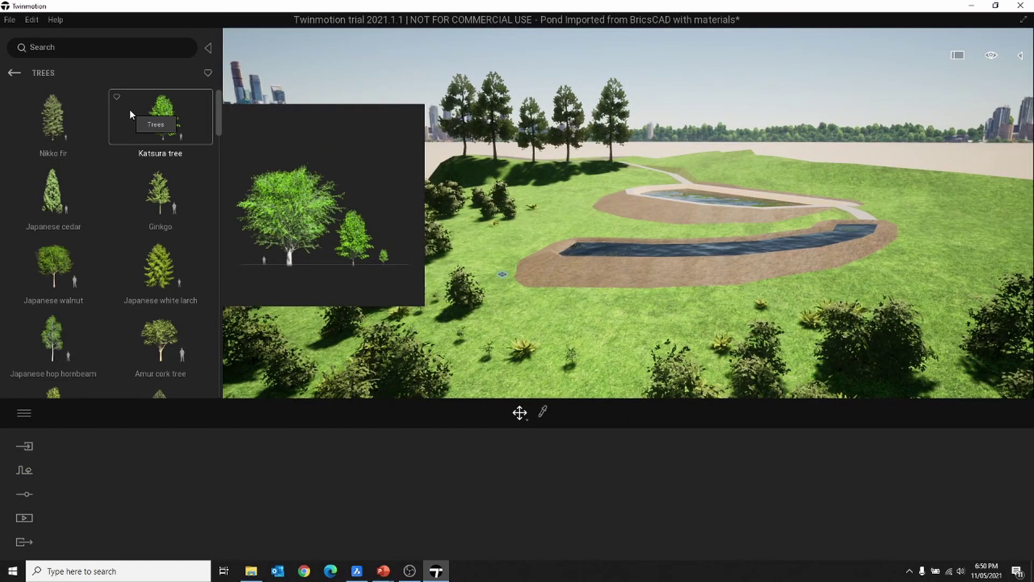
pyautogui.click(15, 73)
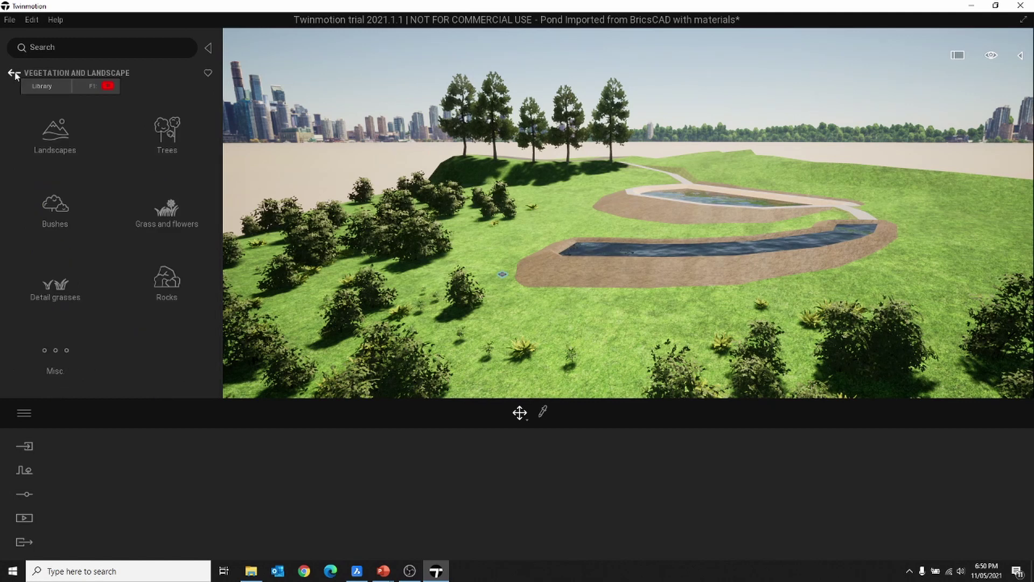
pyautogui.click(166, 280)
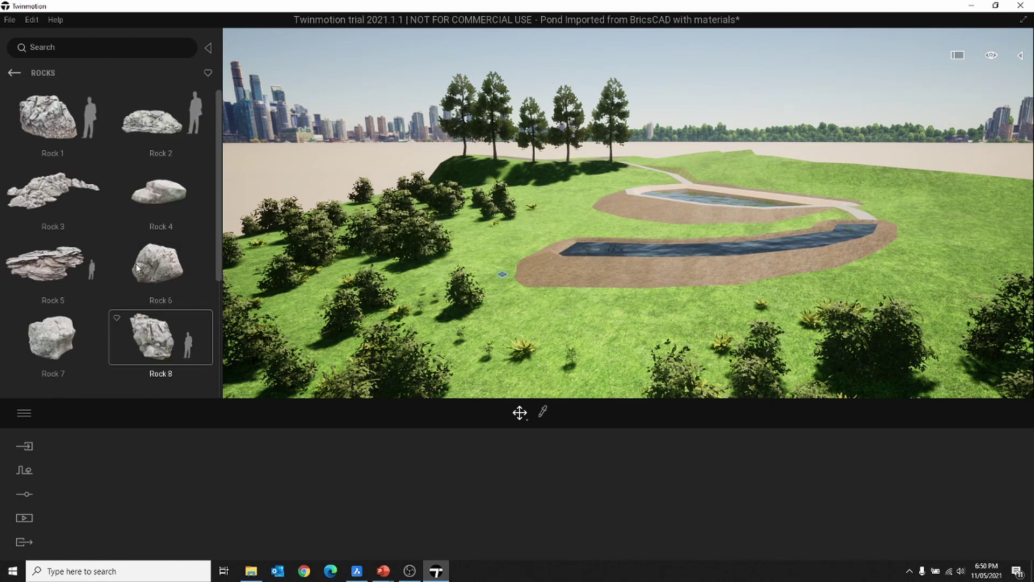
pyautogui.click(76, 138)
pyautogui.click(450, 269)
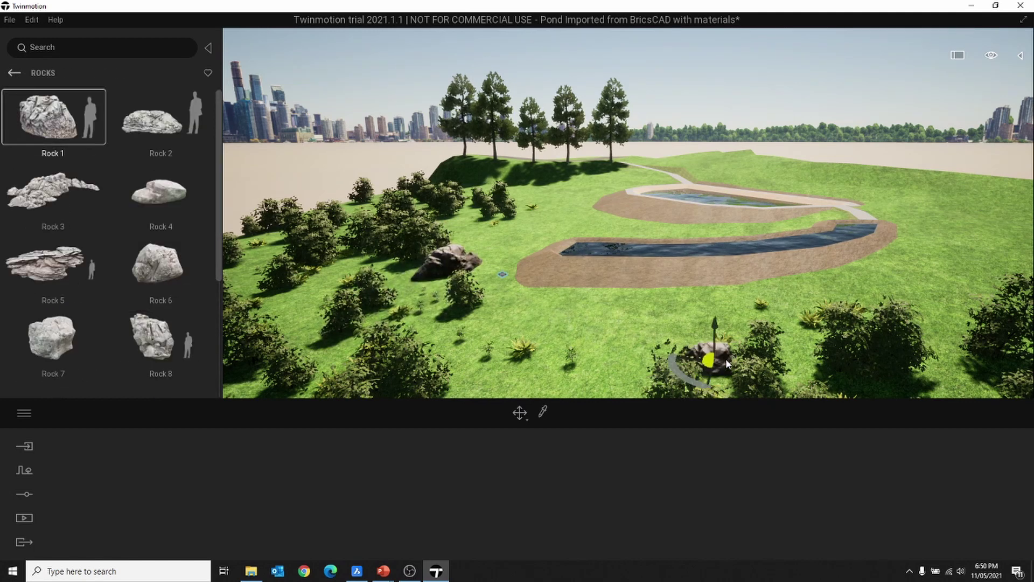
pyautogui.click(935, 312)
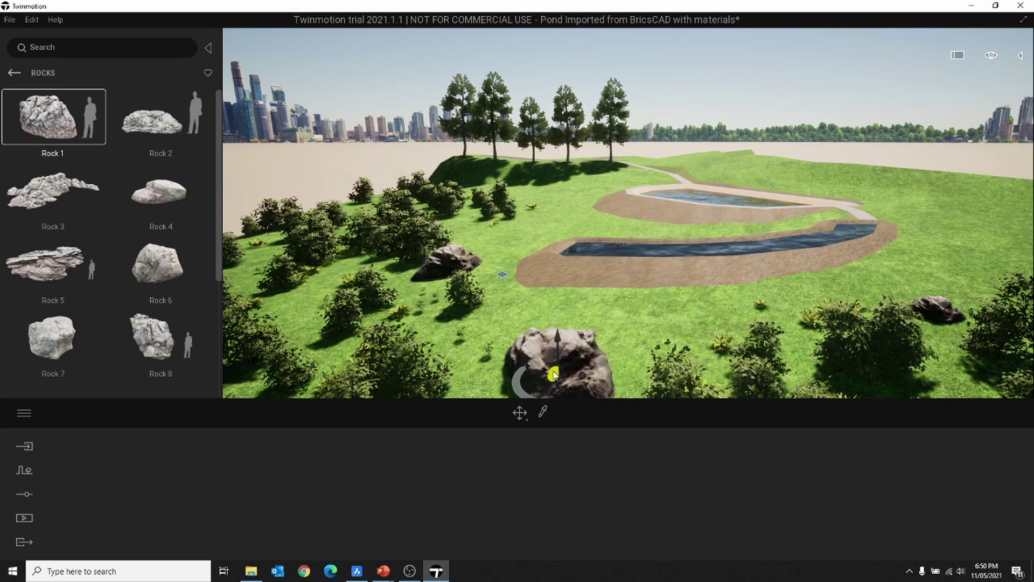
pyautogui.click(560, 368)
pyautogui.press('Escape')
pyautogui.keyDown('shift'); pyautogui.moveTo(607, 328); pyautogui.dragTo(2, 9, button='middle'); pyautogui.keyUp('shift')
# Place the character group Group13 on the grass beside the upper pond, on the side facing the pine trees
pyautogui.click(15, 75)
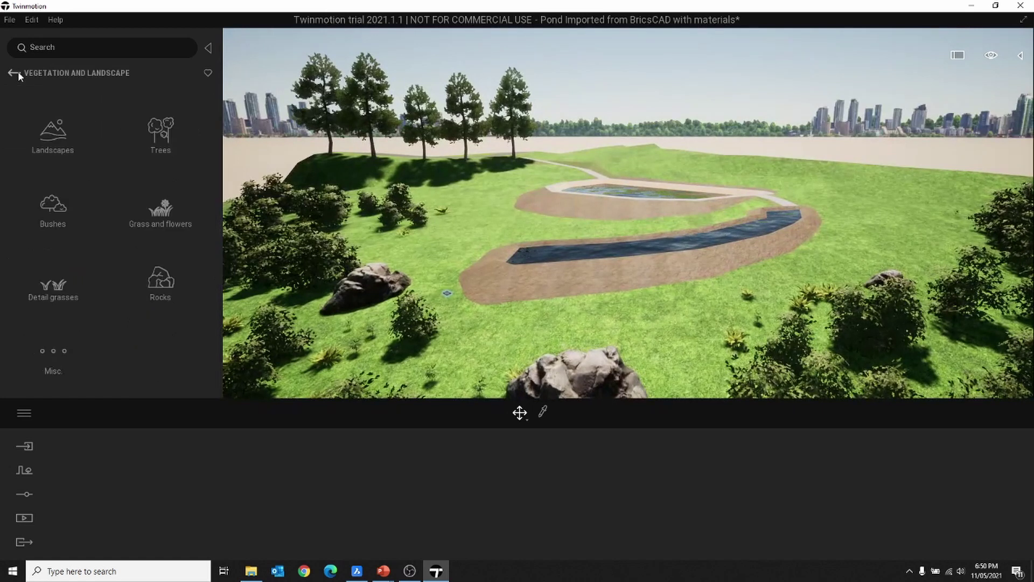
pyautogui.click(15, 74)
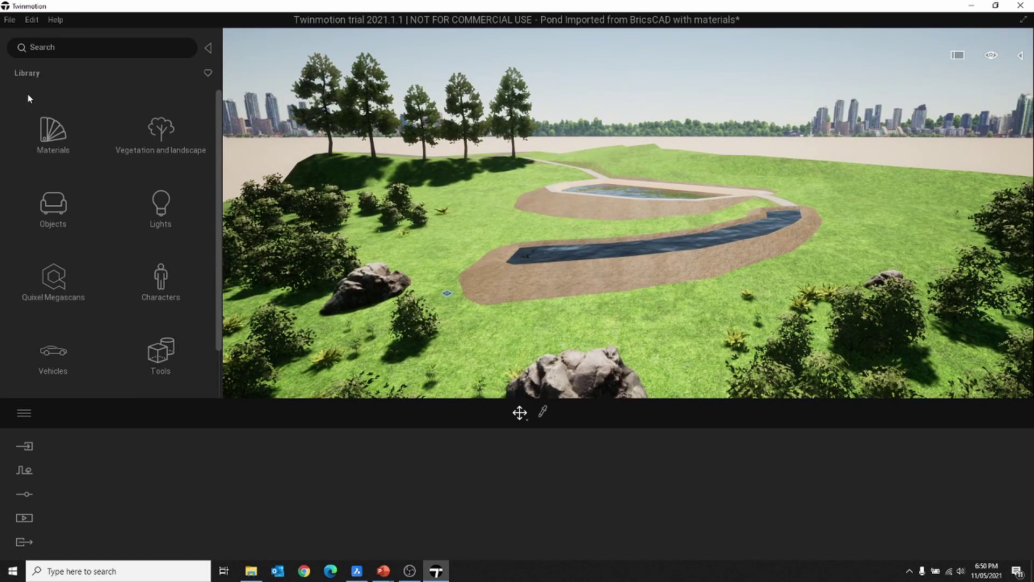
pyautogui.click(160, 279)
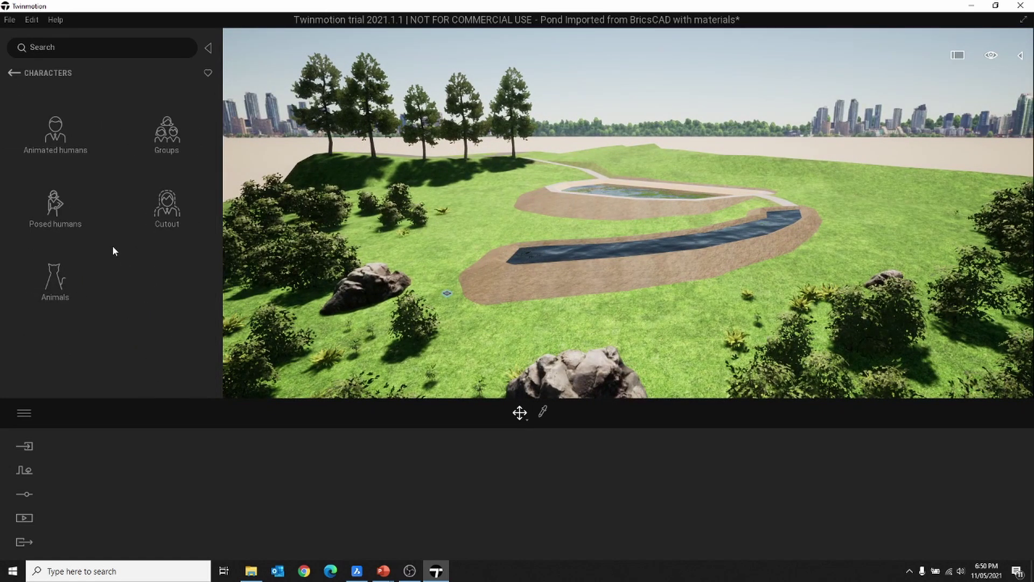
pyautogui.click(164, 137)
pyautogui.scroll(-2, 110, 246)
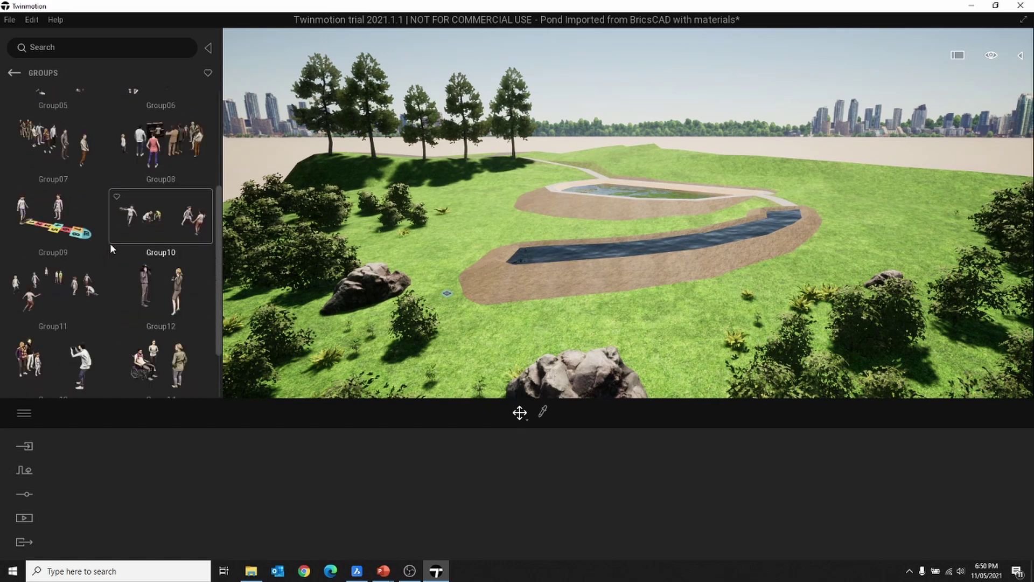
pyautogui.scroll(-3, 110, 244)
pyautogui.click(62, 284)
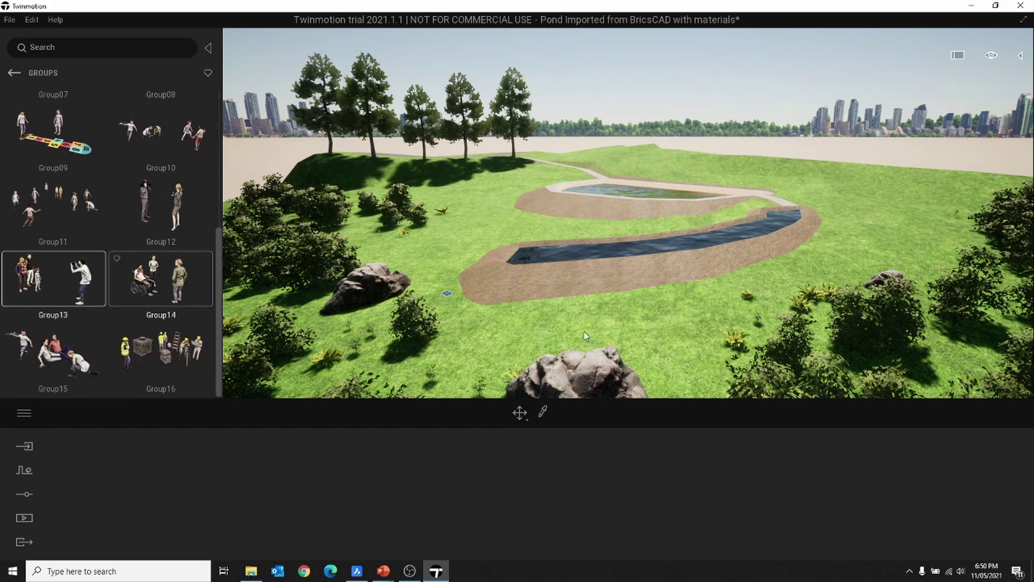
pyautogui.click(542, 226)
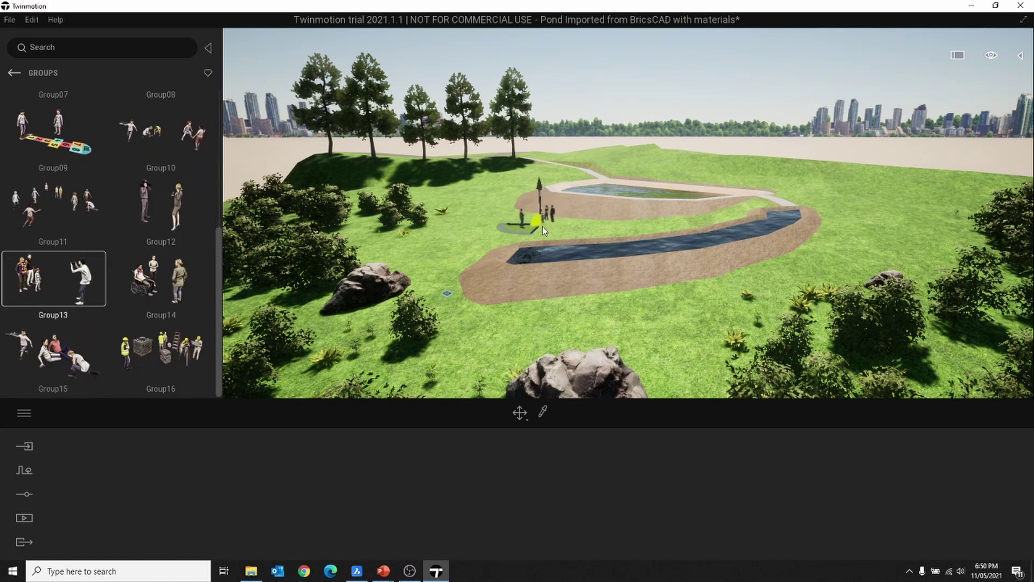
pyautogui.scroll(1, 542, 229)
pyautogui.scroll(5, 542, 228)
pyautogui.keyDown('shift'); pyautogui.moveTo(542, 228); pyautogui.dragTo(493, 229, button='middle'); pyautogui.keyUp('shift')
pyautogui.moveTo(405, 240); pyautogui.dragTo(245, 248, button='middle')
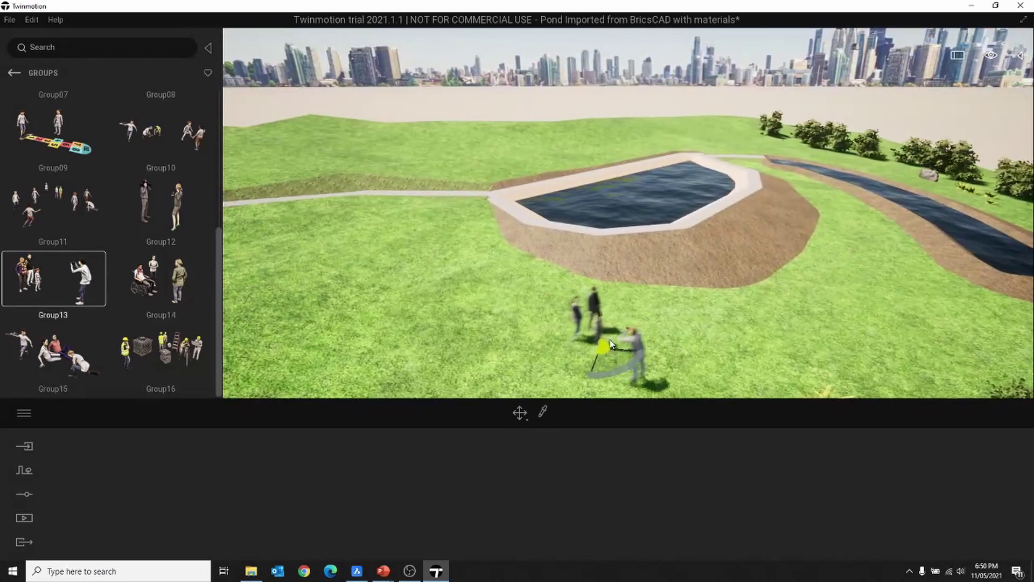
pyautogui.moveTo(490, 280)
pyautogui.mouseDown()
pyautogui.moveTo(502, 289)
pyautogui.moveTo(482, 254)
pyautogui.moveTo(490, 281)
pyautogui.mouseUp()
pyautogui.keyDown('shift'); pyautogui.moveTo(489, 282); pyautogui.dragTo(377, 329, button='middle'); pyautogui.keyUp('shift')
pyautogui.press('Escape')
# Examine the placed people and the pond surroundings from a lower viewpoint near the pines, and return to the library's main categories
pyautogui.scroll(-3, 419, 335)
pyautogui.scroll(-6, 441, 320)
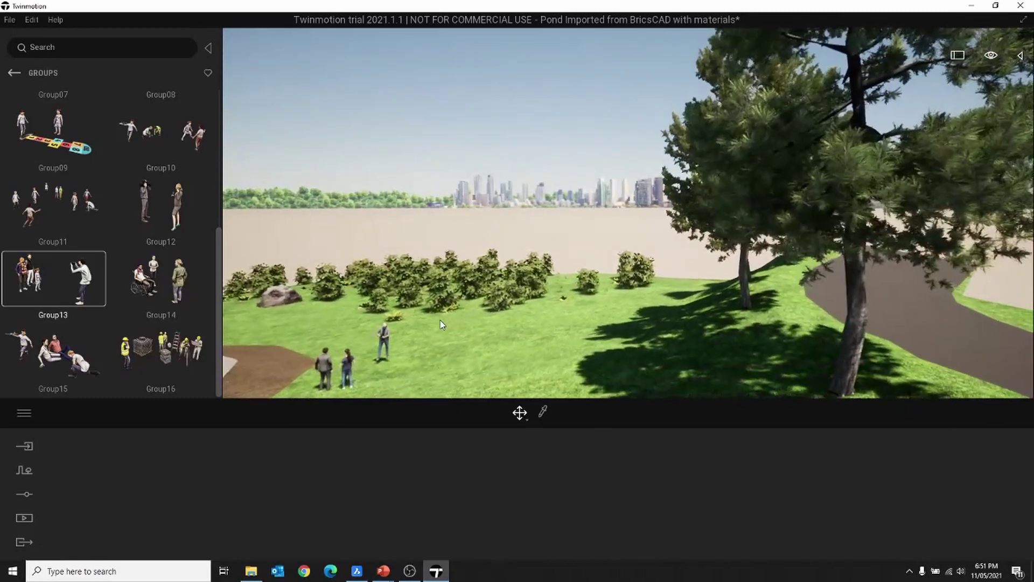
pyautogui.keyDown('shift'); pyautogui.moveTo(441, 320); pyautogui.dragTo(478, 375, button='middle'); pyautogui.keyUp('shift')
pyautogui.scroll(-6, 449, 333)
pyautogui.scroll(4, 448, 337)
pyautogui.keyDown('shift'); pyautogui.moveTo(447, 320); pyautogui.dragTo(486, 318, button='middle'); pyautogui.keyUp('shift')
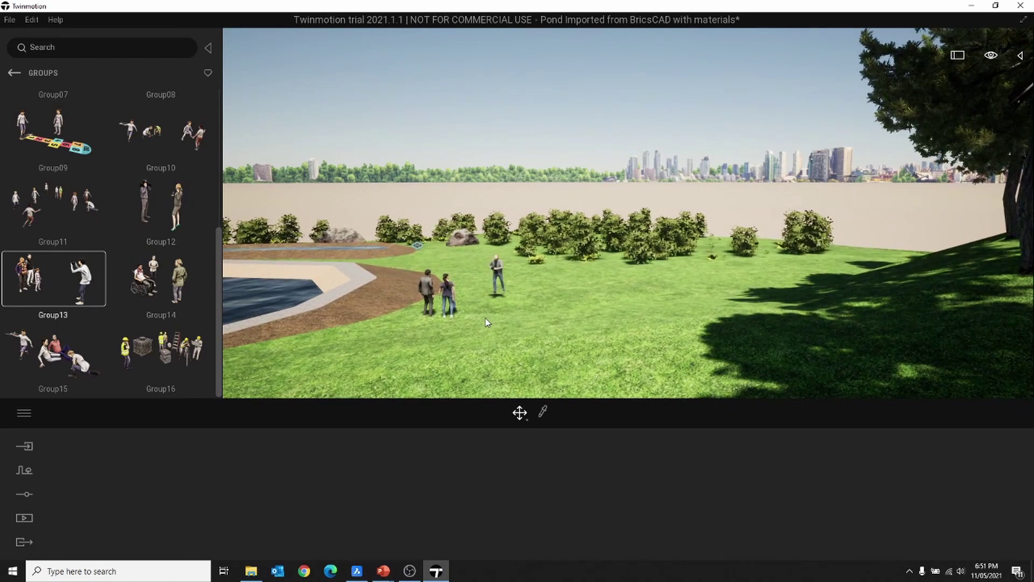
pyautogui.click(14, 72)
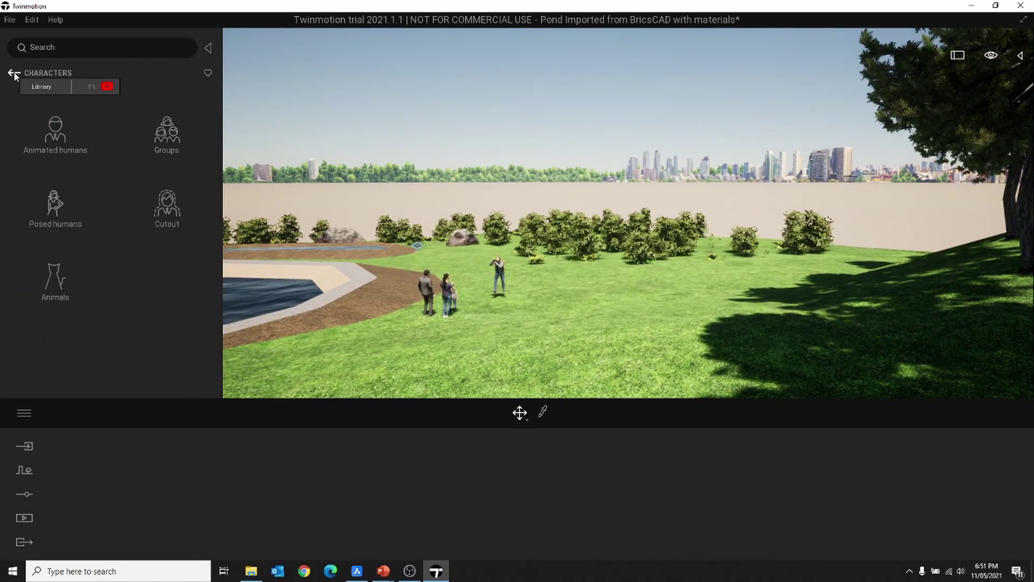
pyautogui.click(14, 72)
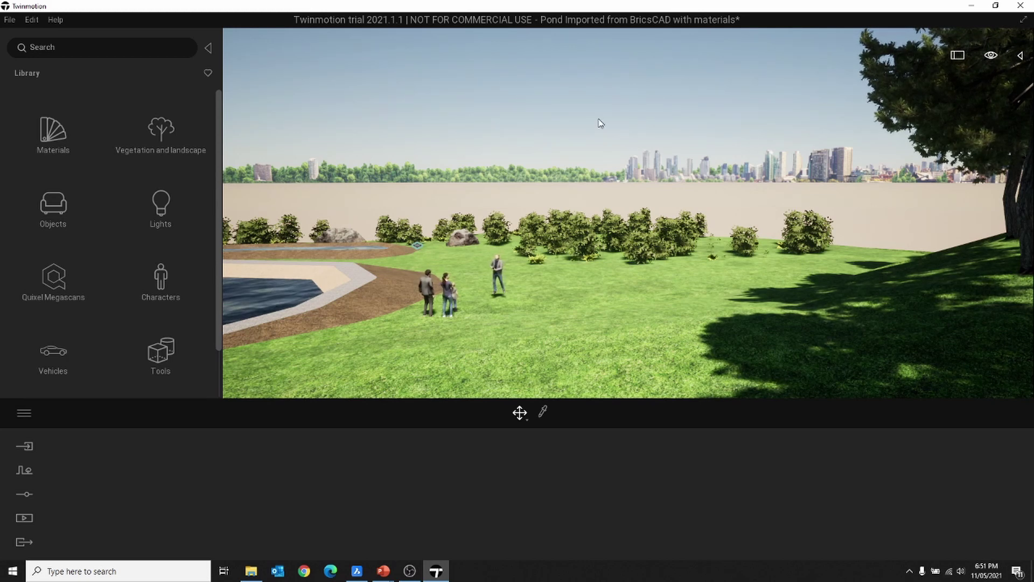
pyautogui.scroll(-3, 598, 120)
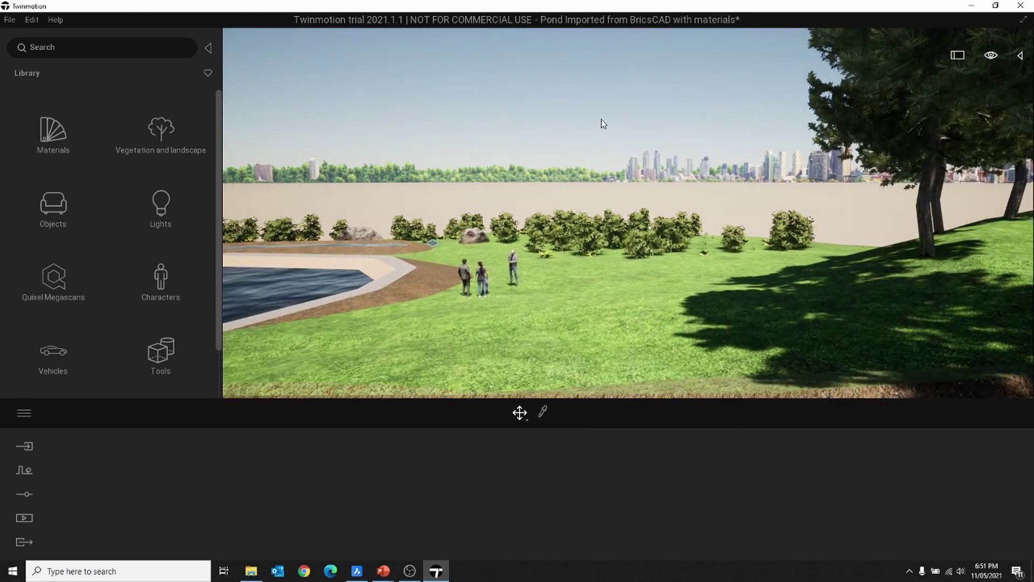
pyautogui.scroll(3, 603, 124)
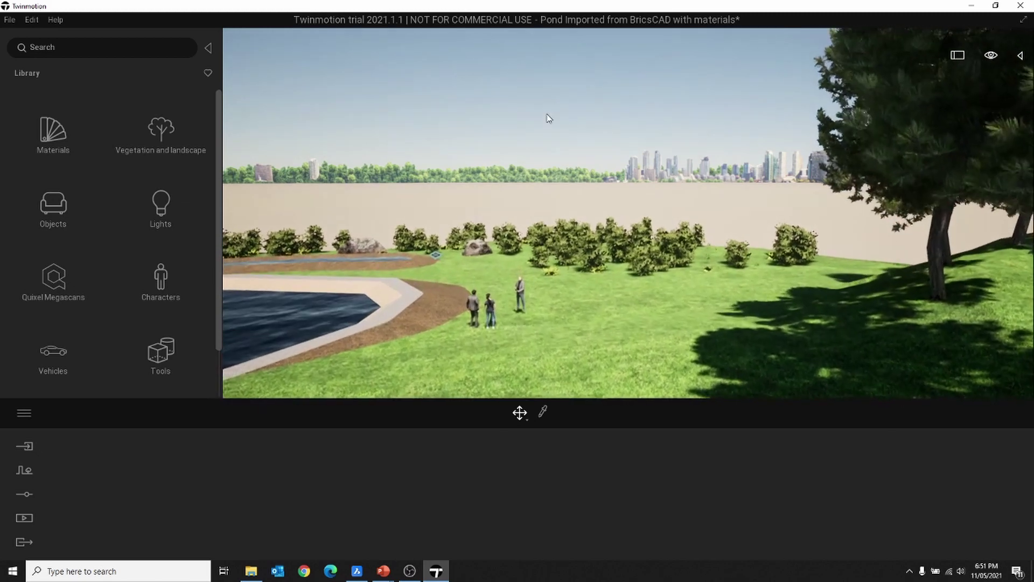
# Place a Vine maple tree on the grass between the people beside the pond and the pines' shadow
pyautogui.click(173, 137)
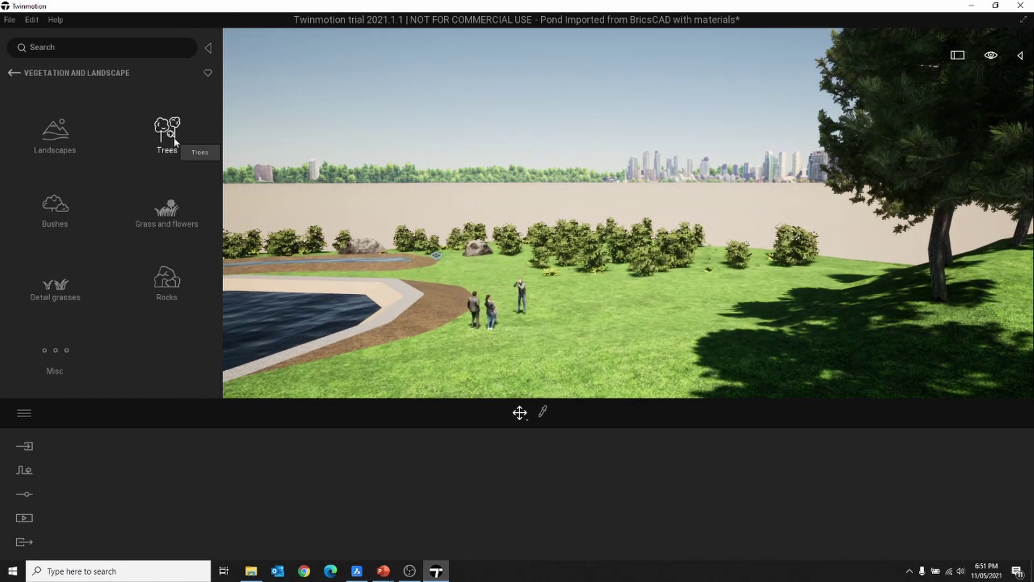
pyautogui.click(173, 137)
pyautogui.scroll(-8, 141, 284)
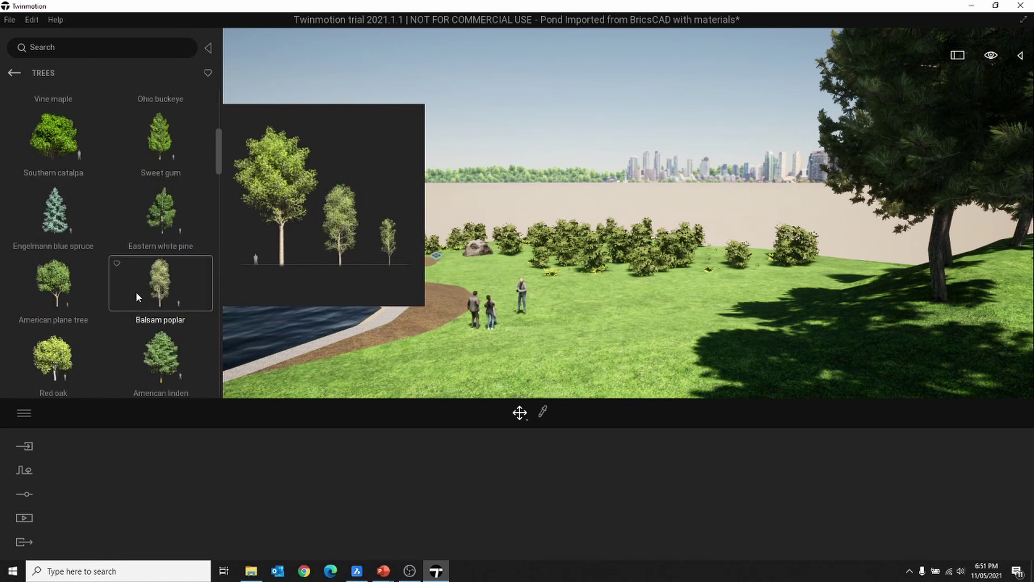
pyautogui.scroll(-1, 110, 267)
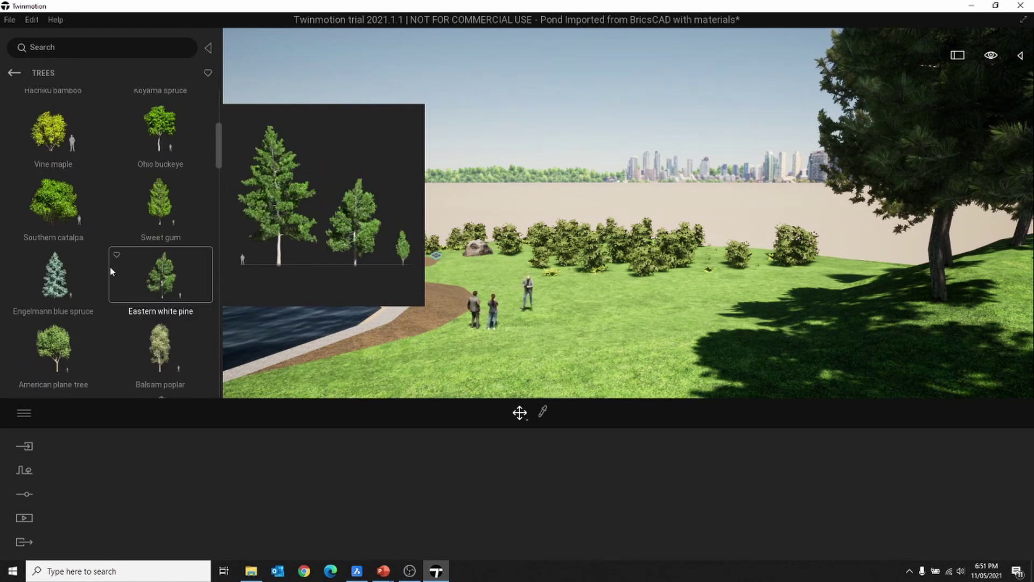
pyautogui.moveTo(59, 156); pyautogui.dragTo(646, 351)
pyautogui.press('Escape')
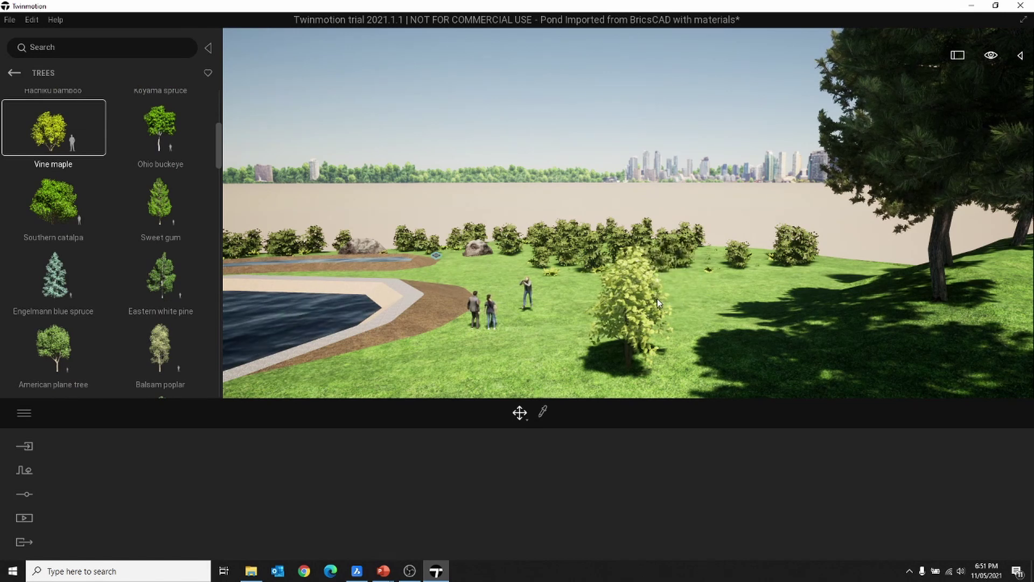
# Move the Vine maple closer to the pines' shadow, frame it with the pond from a lower viewpoint, and deselect it
pyautogui.click(645, 309)
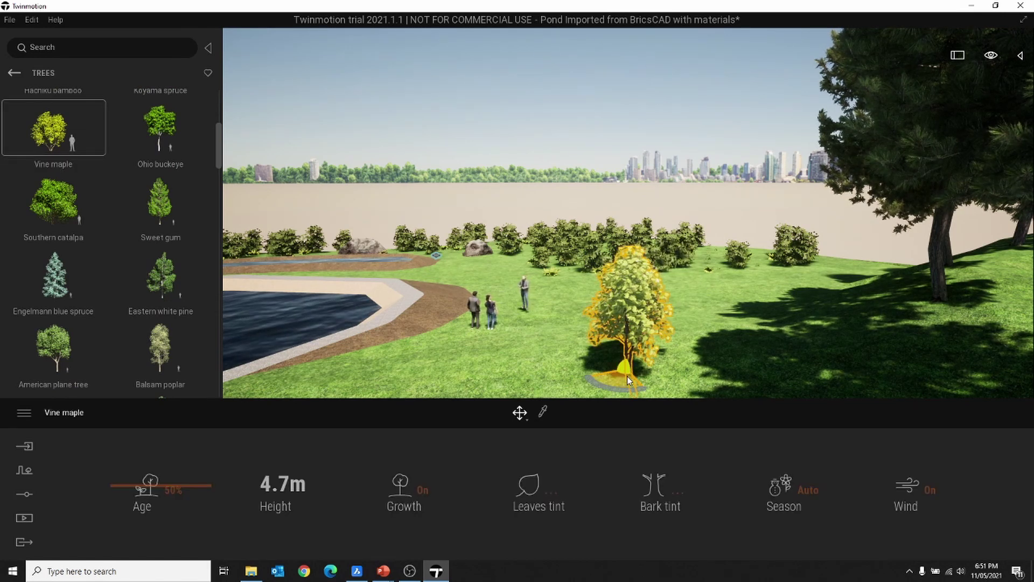
pyautogui.moveTo(624, 372); pyautogui.dragTo(671, 371)
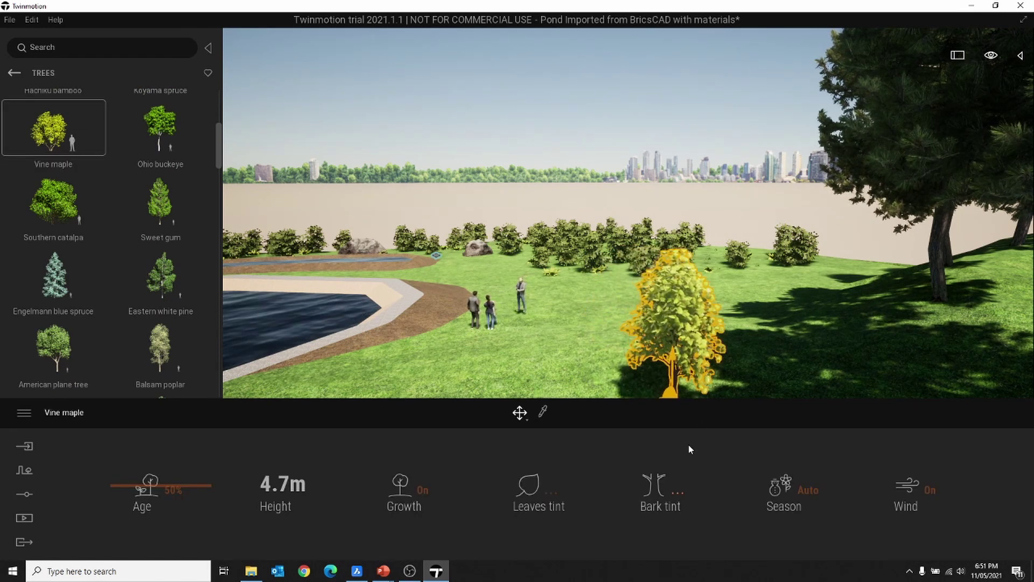
pyautogui.scroll(2, 722, 364)
pyautogui.keyDown('shift'); pyautogui.moveTo(722, 364); pyautogui.dragTo(672, 327, button='middle'); pyautogui.keyUp('shift')
pyautogui.click(674, 331)
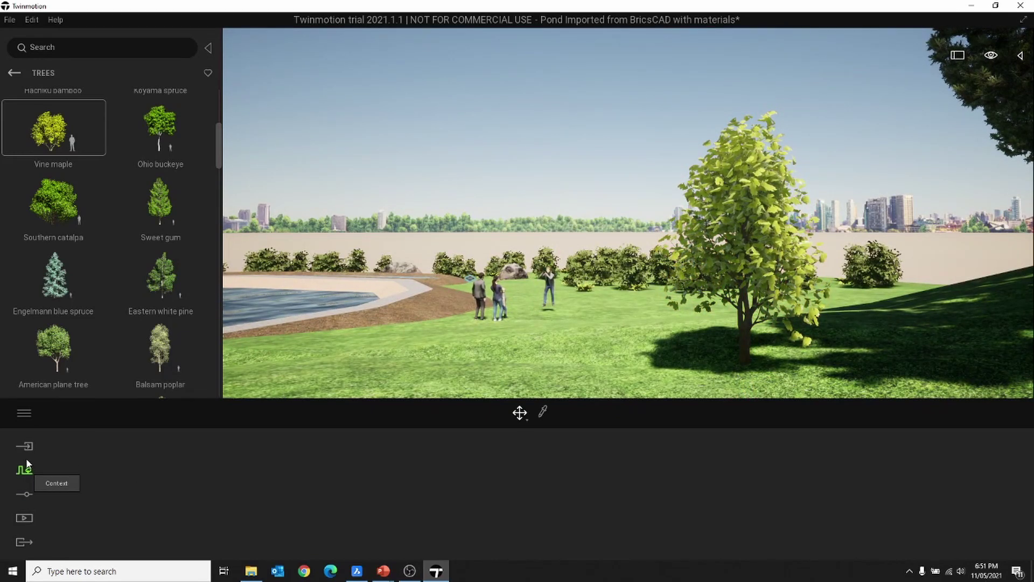
# Open the scene's weather settings and shift the weather from clear sun to overcast rain
pyautogui.click(23, 496)
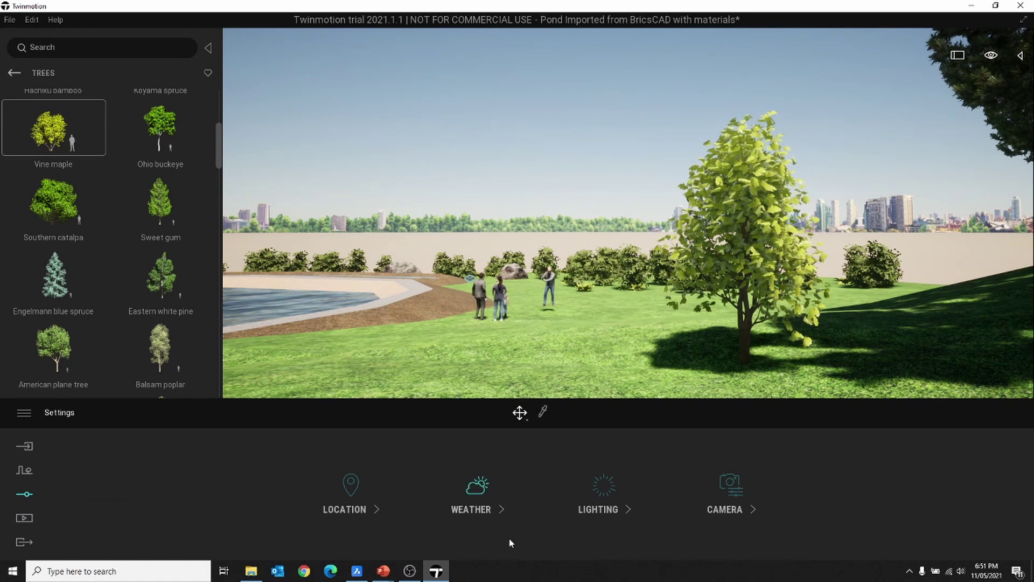
pyautogui.click(482, 506)
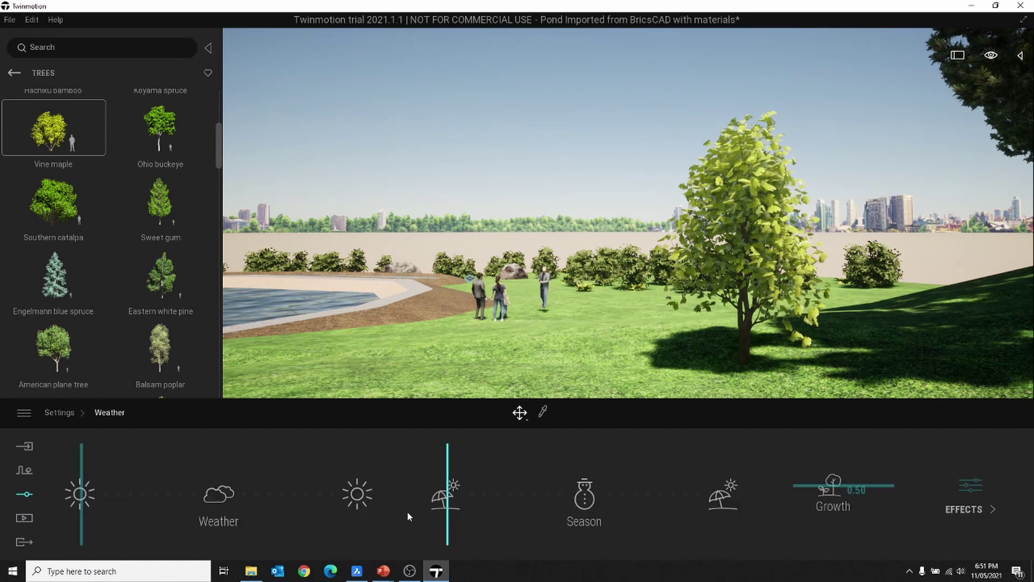
pyautogui.moveTo(97, 522); pyautogui.dragTo(209, 517)
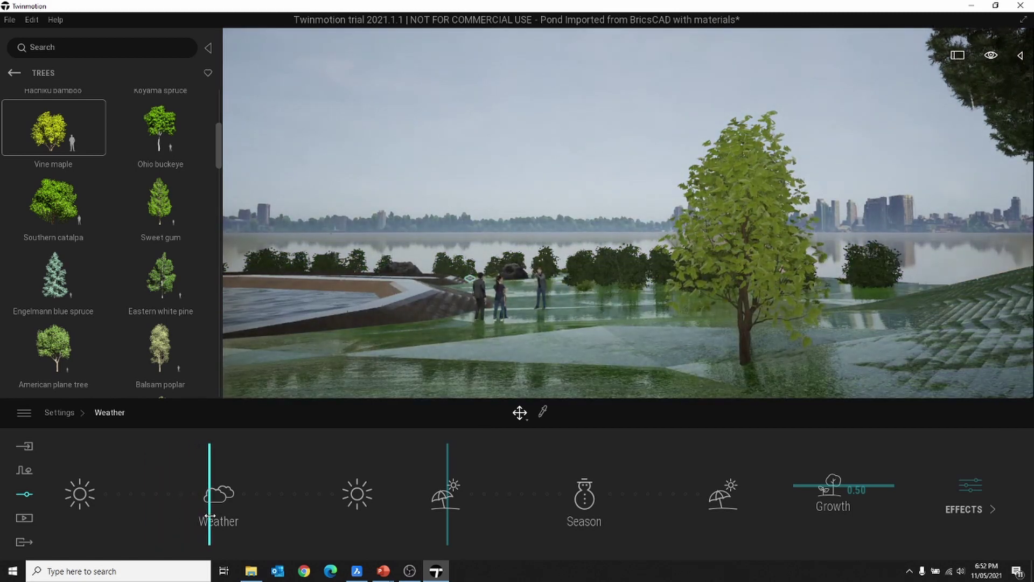
# Delete the group of people standing on the grass beside the pond
pyautogui.click(548, 283)
pyautogui.press('Delete')
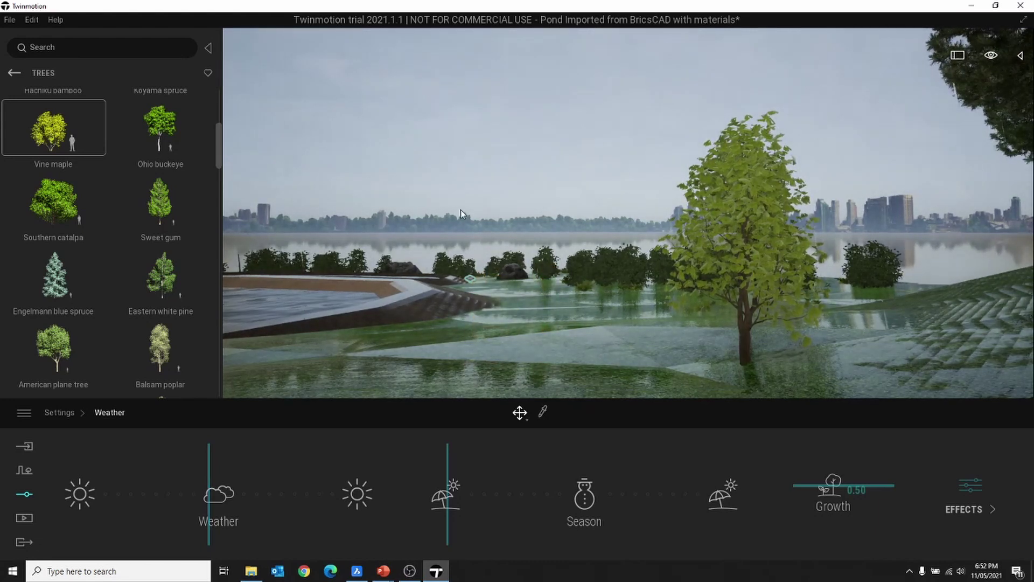
# Set the weather to sunny with light clouds, try a late-autumn season, and settle on early autumn with yellow maple foliage
pyautogui.moveTo(211, 468); pyautogui.dragTo(112, 470)
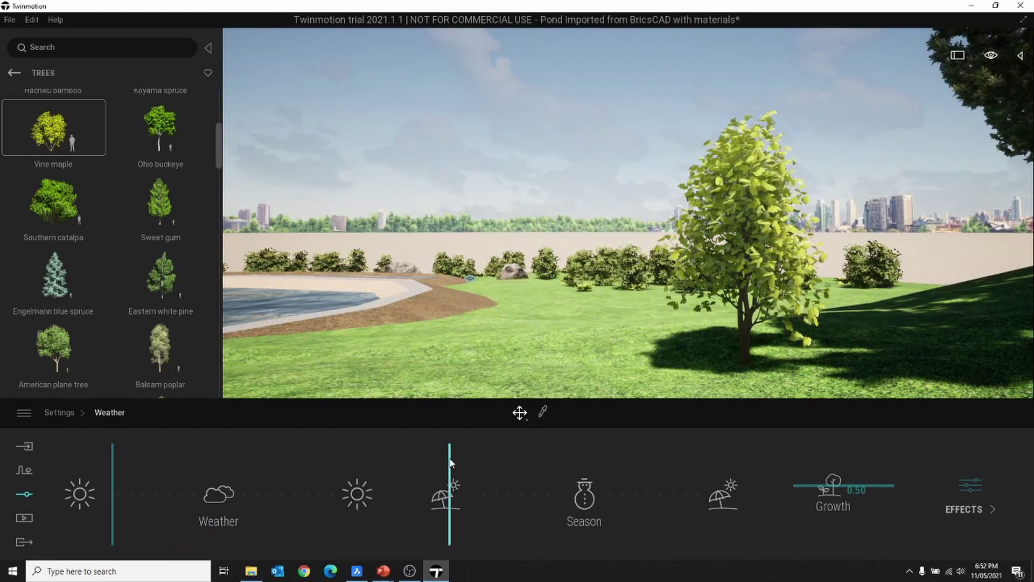
pyautogui.moveTo(450, 468); pyautogui.dragTo(553, 475)
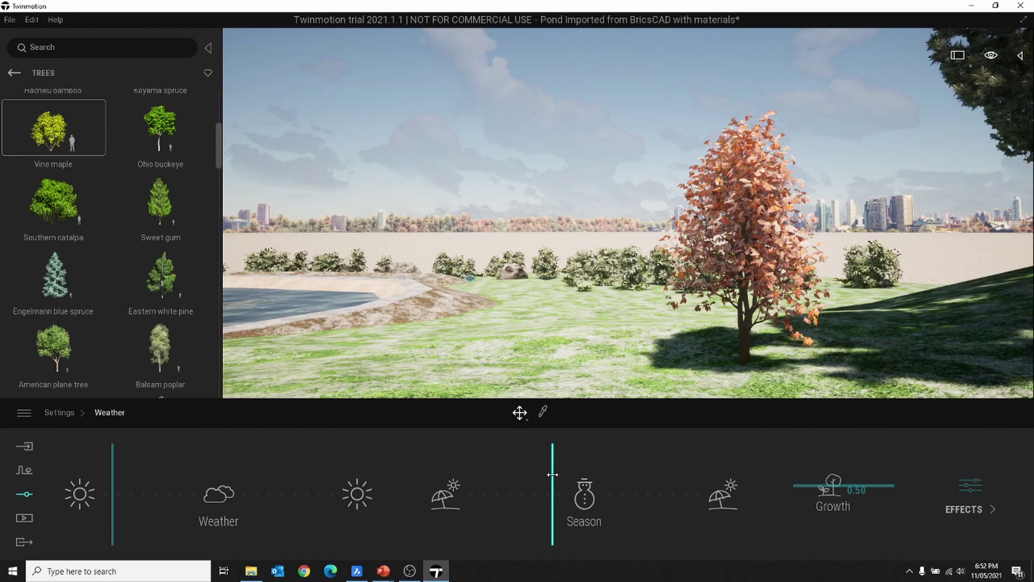
pyautogui.moveTo(553, 475); pyautogui.dragTo(495, 494)
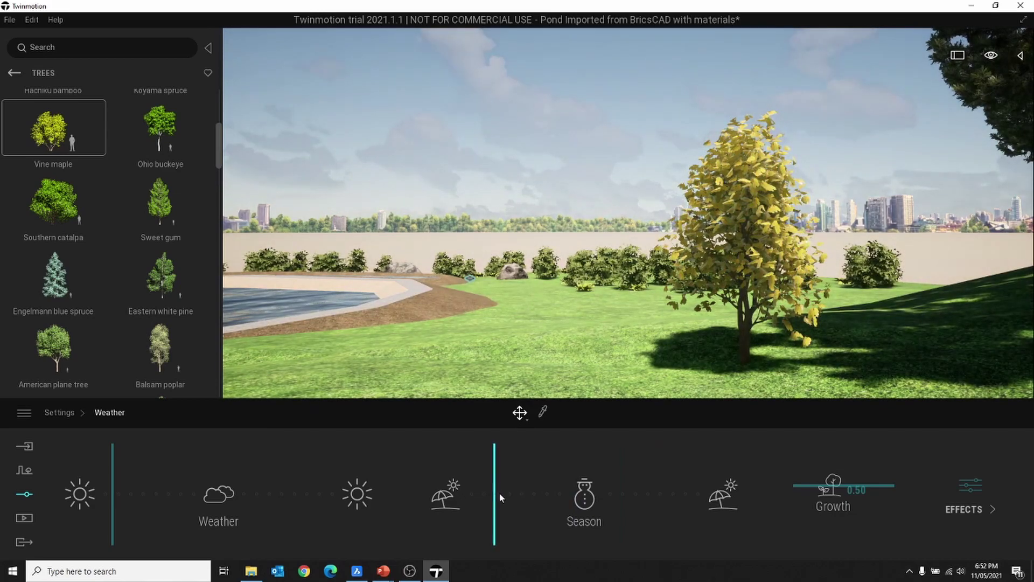
# Examine the whole landscaped site from overhead, then from a wide view across the shrubs towards the pond, overflow and city skyline
pyautogui.scroll(-8, 528, 300)
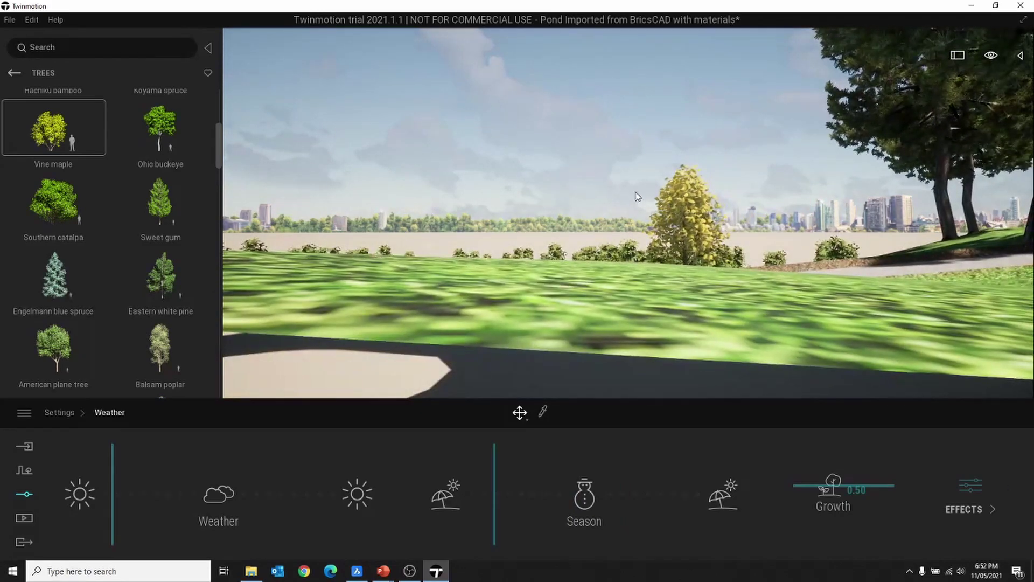
pyautogui.keyDown('shift'); pyautogui.moveTo(634, 195); pyautogui.dragTo(634, 196, button='middle'); pyautogui.keyUp('shift')
pyautogui.scroll(-4, 650, 197)
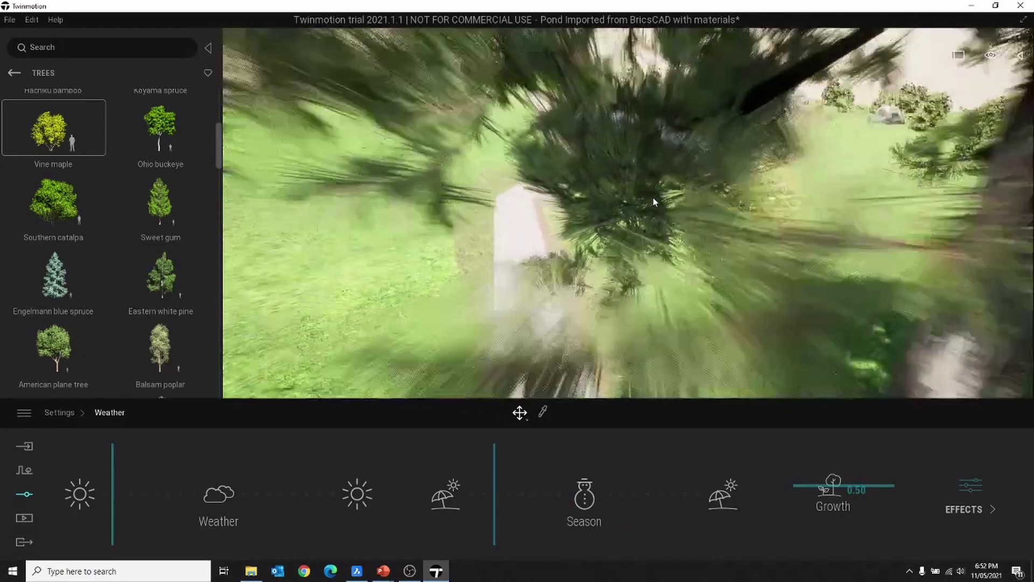
pyautogui.keyDown('shift'); pyautogui.moveTo(814, 195); pyautogui.dragTo(883, 172, button='middle'); pyautogui.keyUp('shift')
pyautogui.scroll(-4, 813, 196)
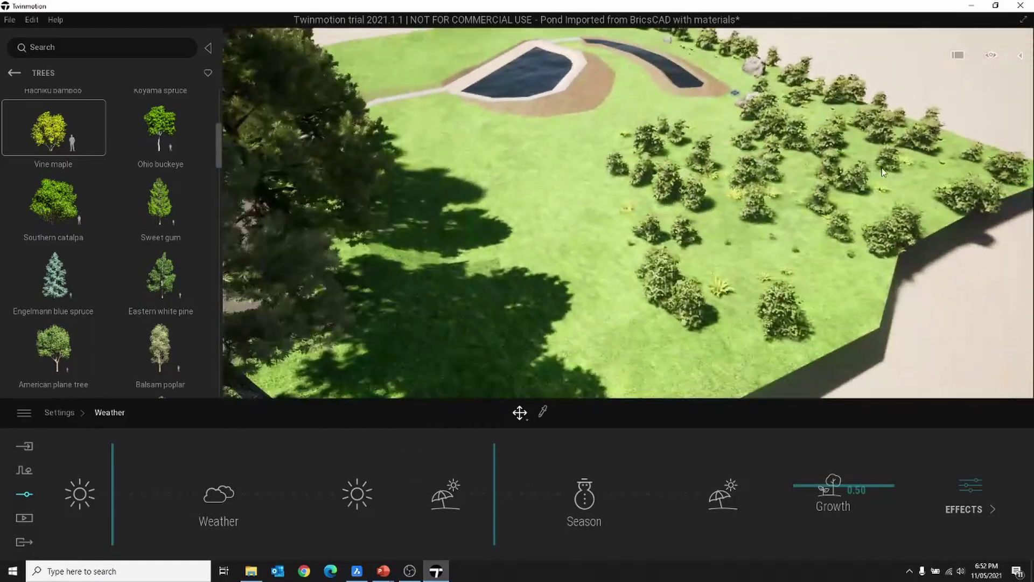
pyautogui.moveTo(676, 142); pyautogui.dragTo(678, 144, button='middle')
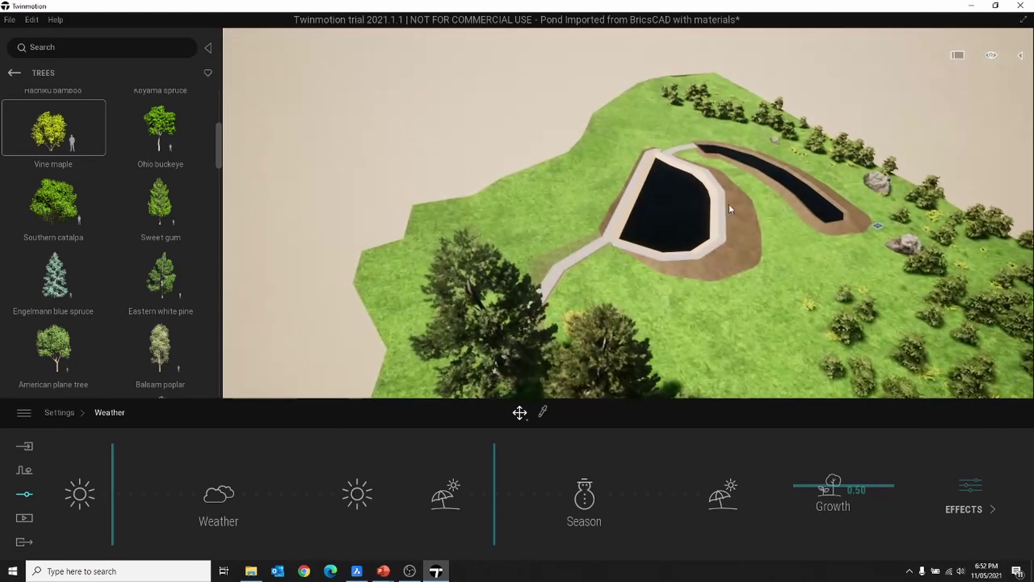
pyautogui.keyDown('shift'); pyautogui.moveTo(729, 205); pyautogui.dragTo(830, 254, button='middle'); pyautogui.keyUp('shift')
pyautogui.moveTo(910, 214); pyautogui.dragTo(841, 232, button='middle')
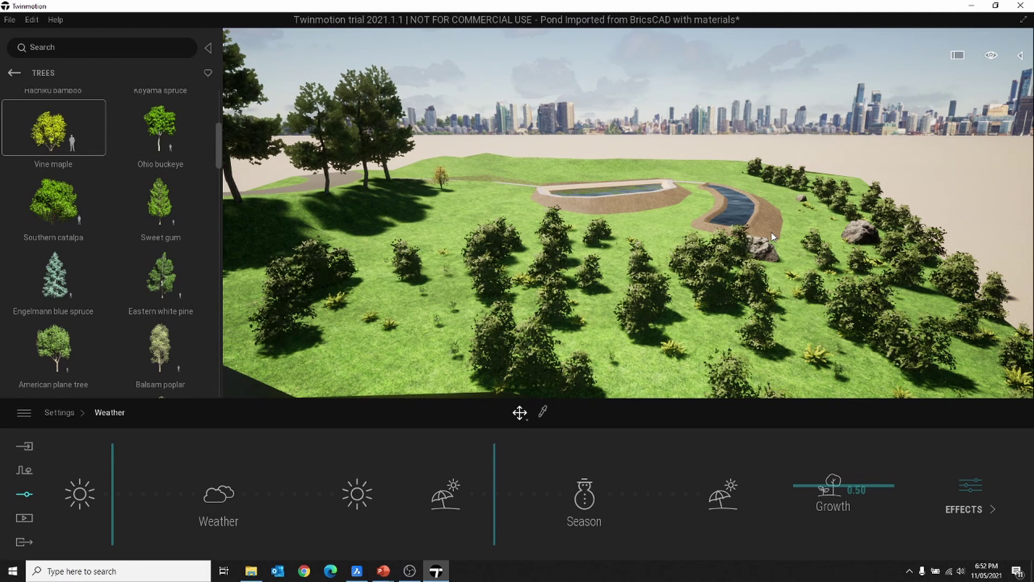
# Show the media options for image, panorama, video, phasing and presenter, then minimize Twinmotion to return to the slide presentation
pyautogui.click(24, 518)
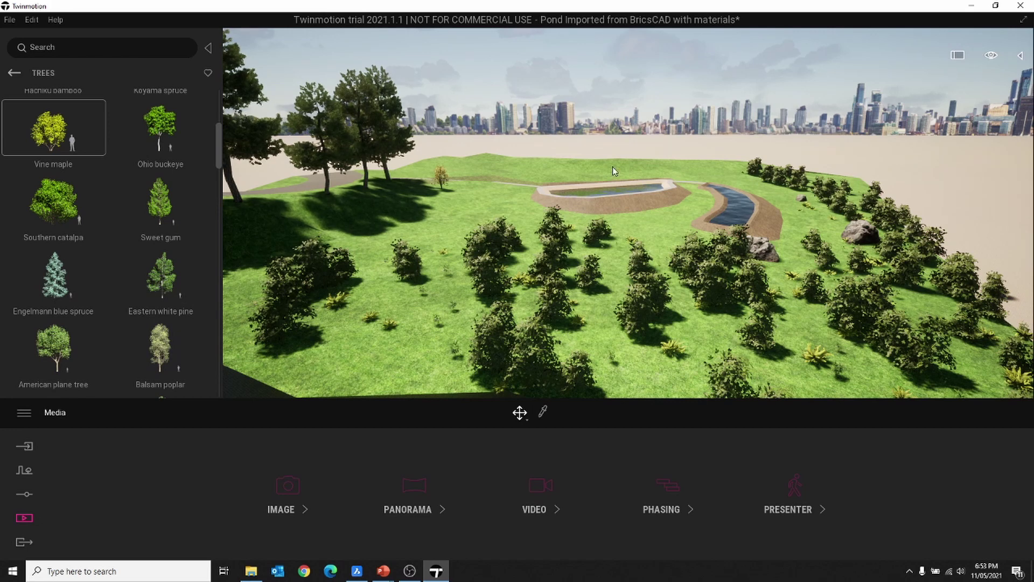
pyautogui.click(972, 7)
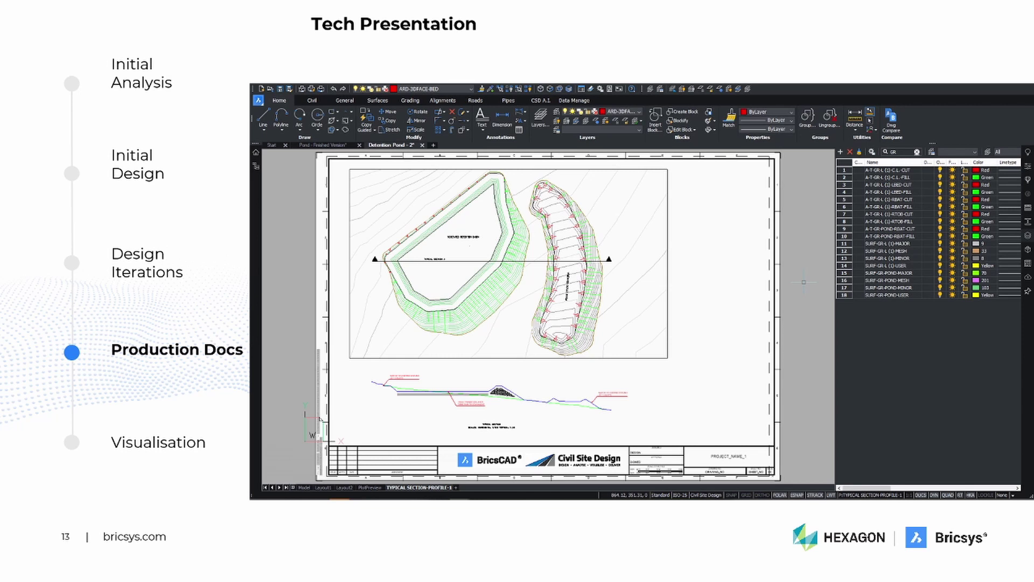
pyautogui.press('Right')
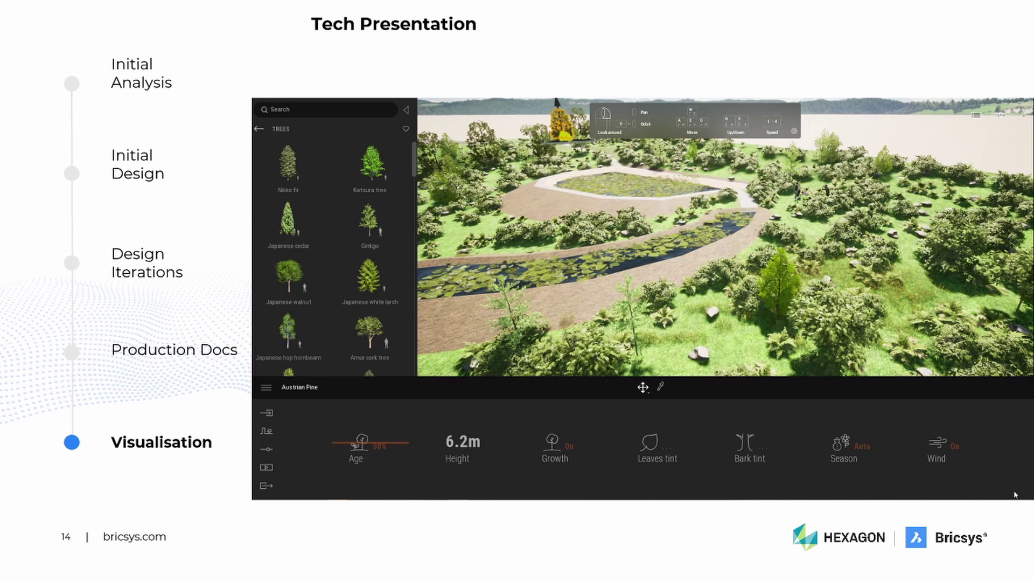
pyautogui.press('Right')
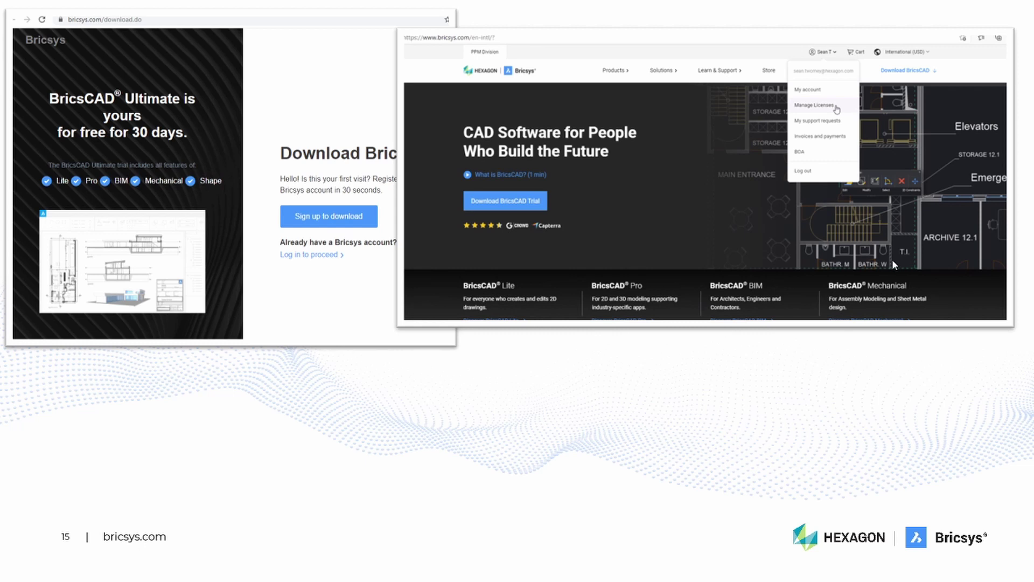
pyautogui.click(468, 306)
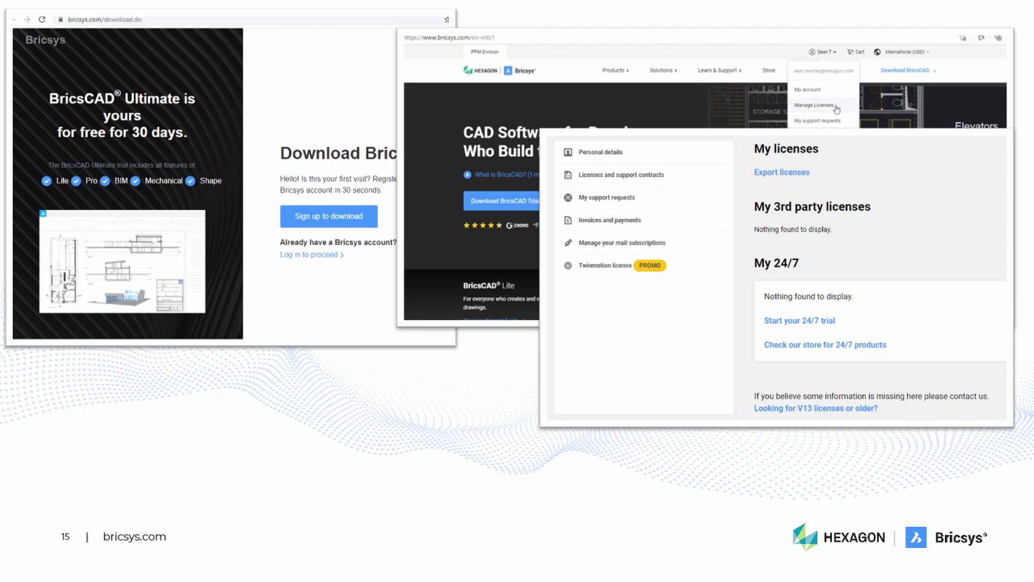
pyautogui.press('Right')
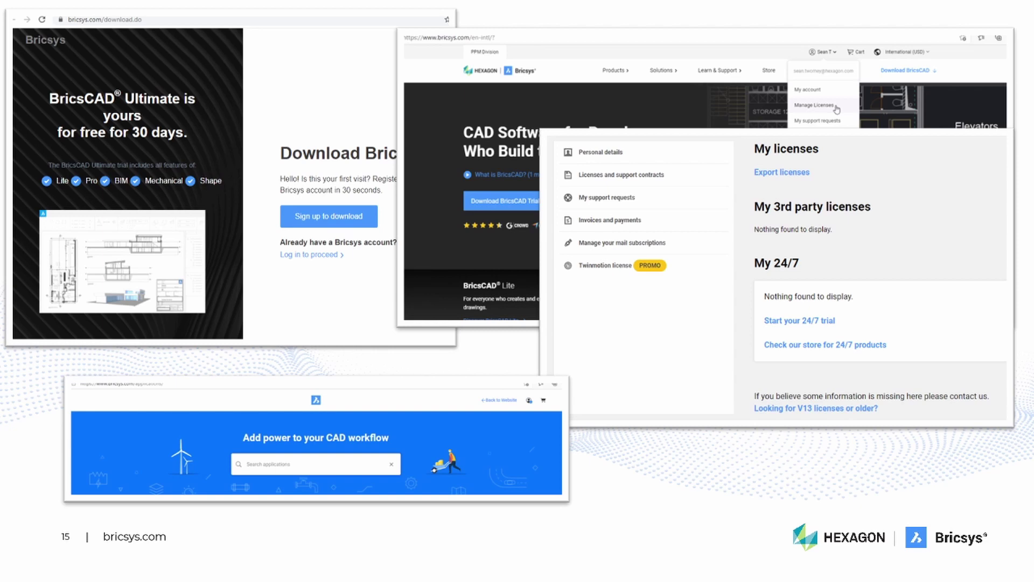
pyautogui.click(513, 163)
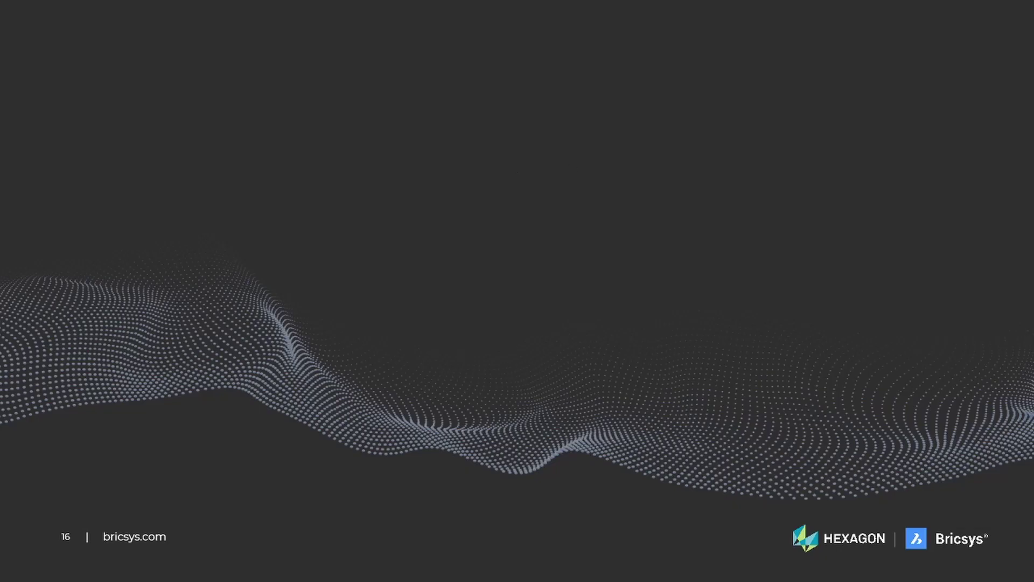